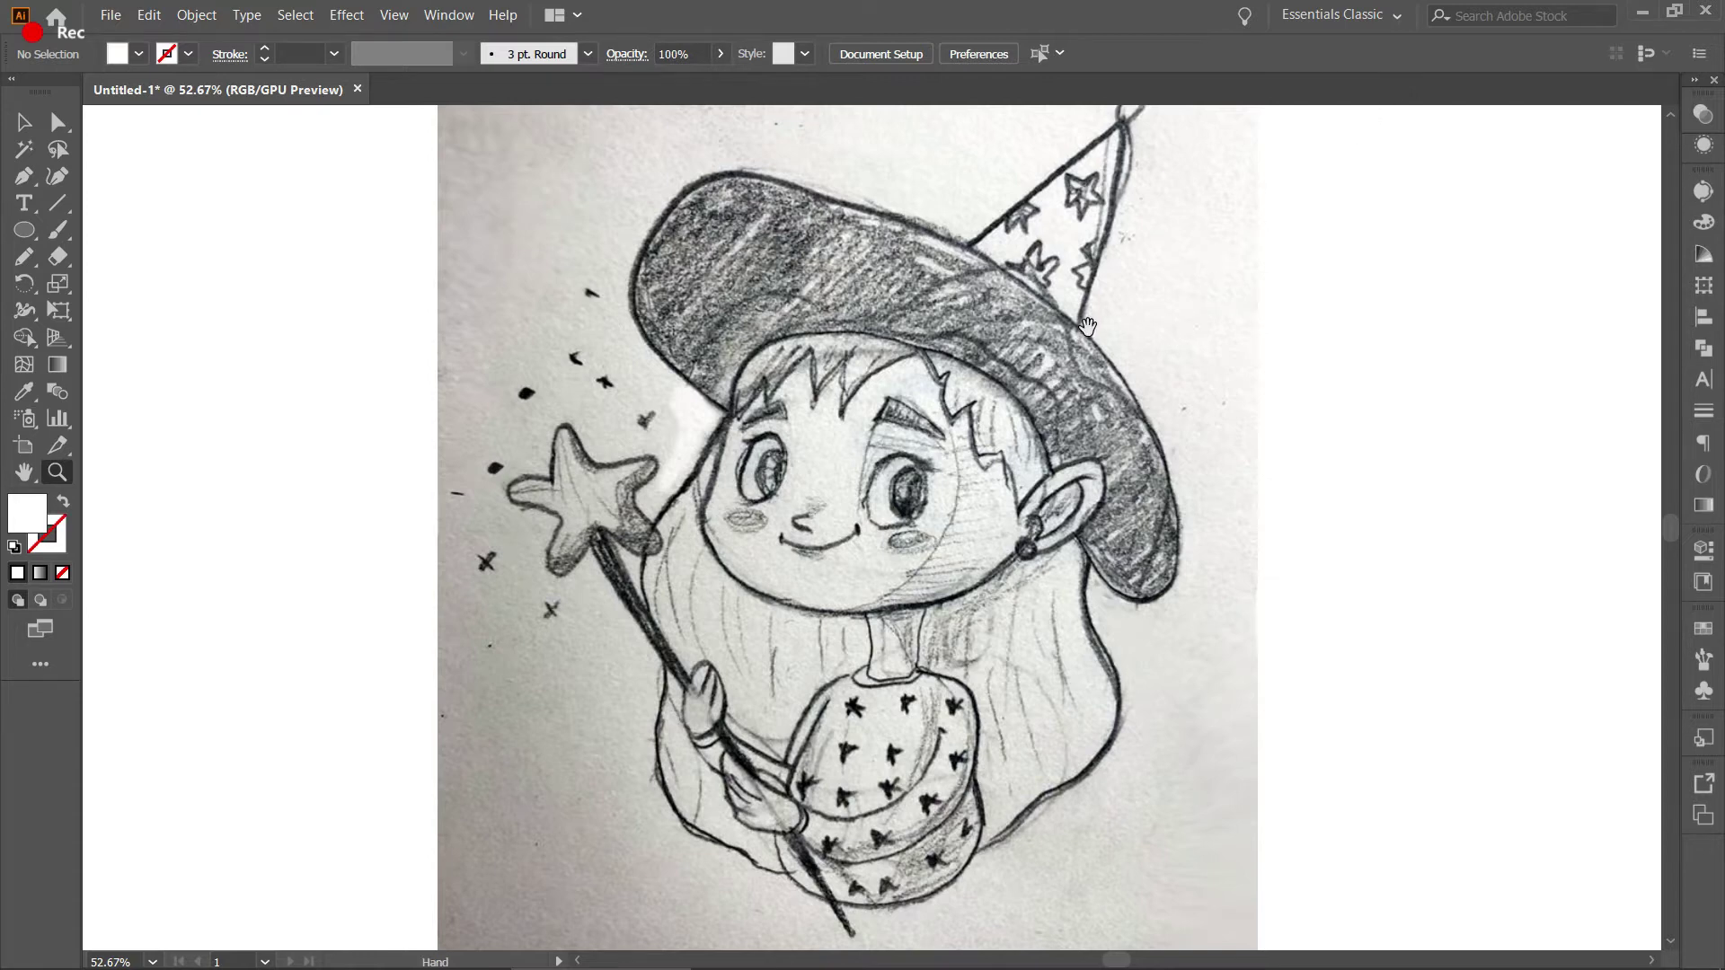
# Frame the whole placed pencil sketch and select the sketch.jpg image.
pyautogui.moveTo(1091, 328); pyautogui.dragTo(1116, 367)
pyautogui.keyDown('alt'); pyautogui.scroll(-3, 1117, 368); pyautogui.keyUp('alt')
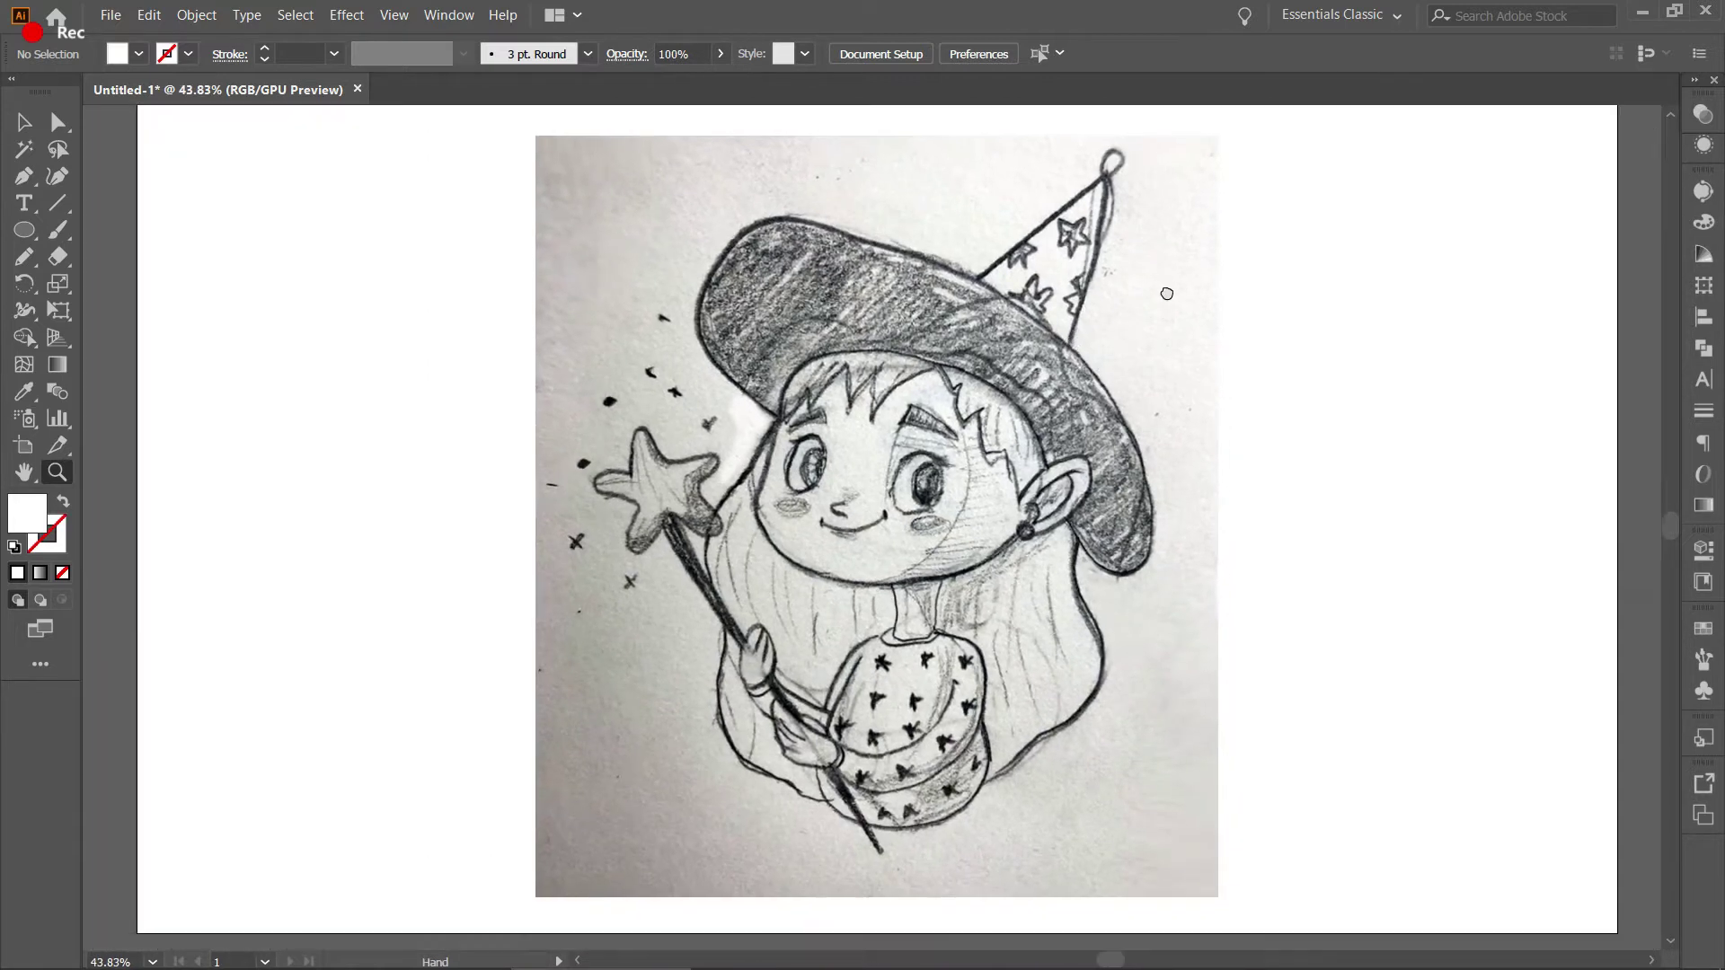
pyautogui.press('z')
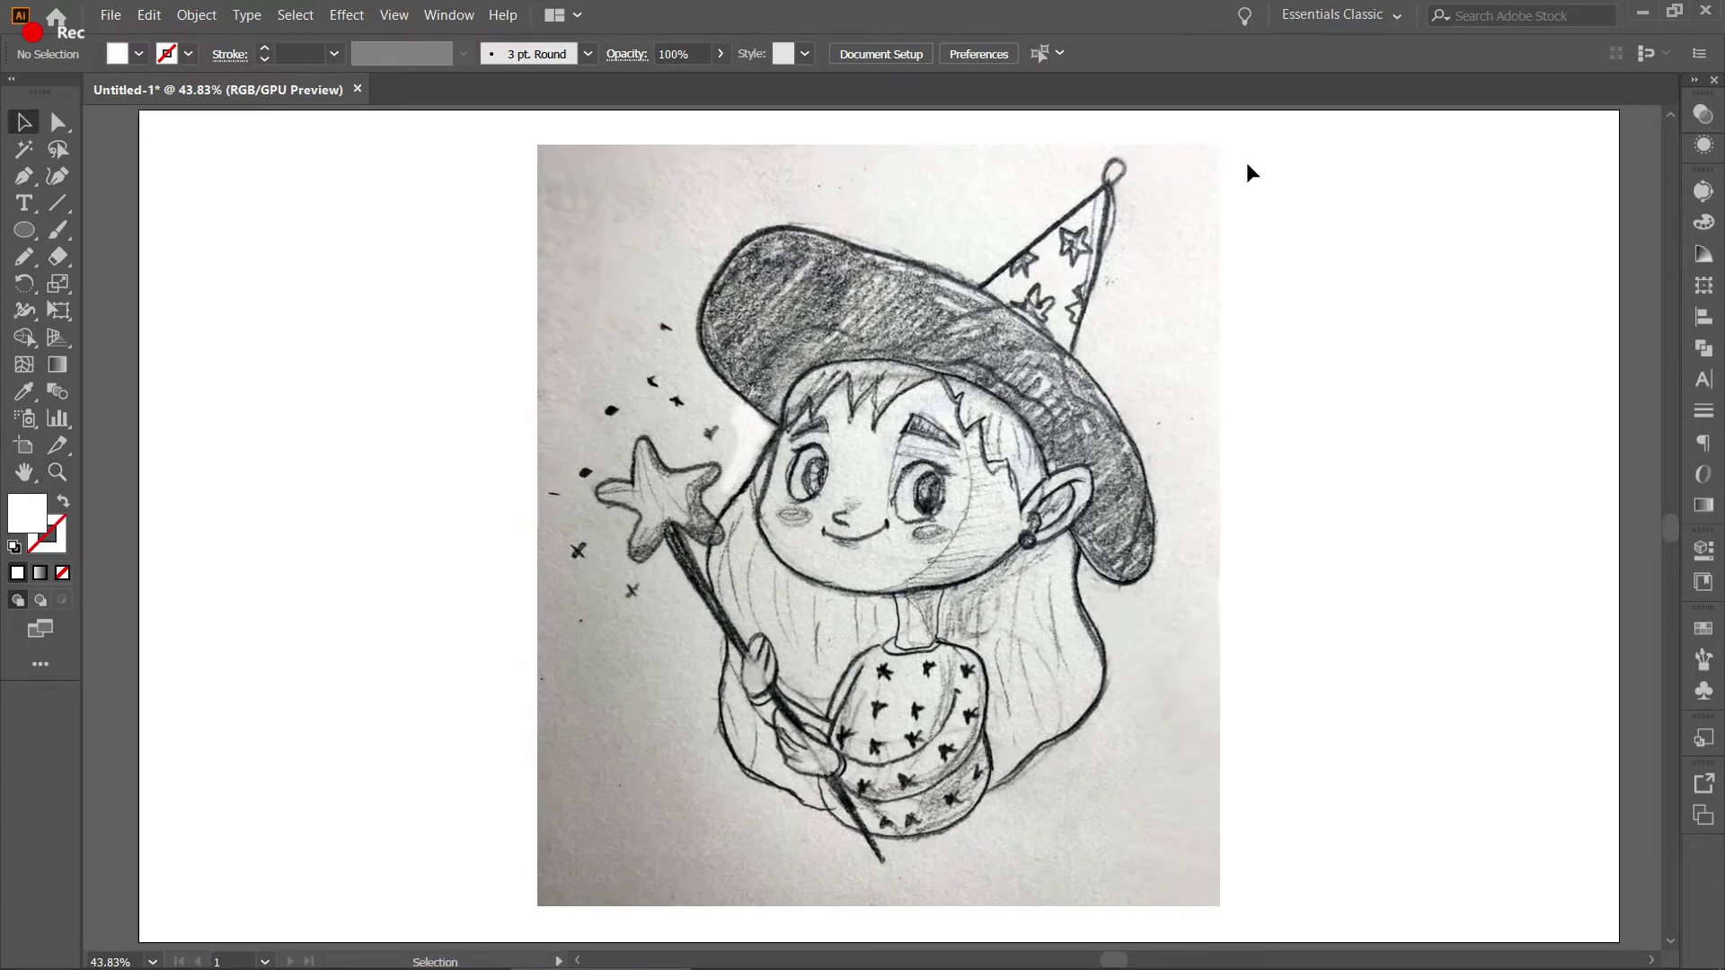
pyautogui.click(1143, 290)
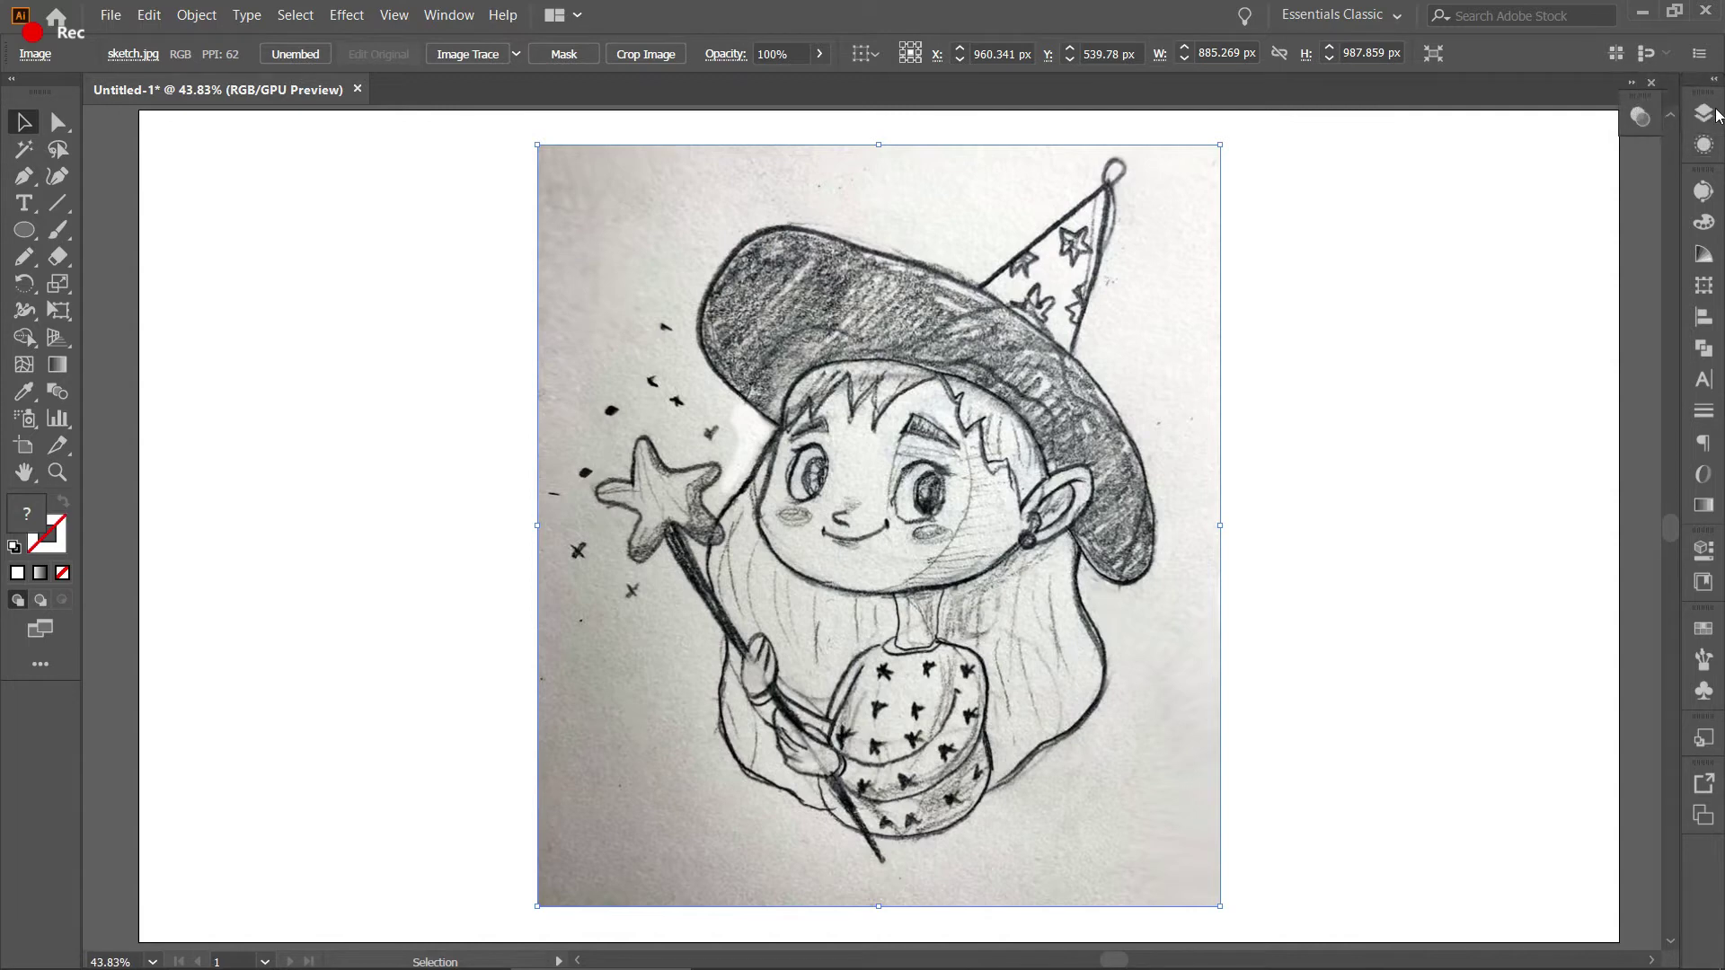
# Lower the placed sketch's opacity to 43%.
pyautogui.click(1703, 116)
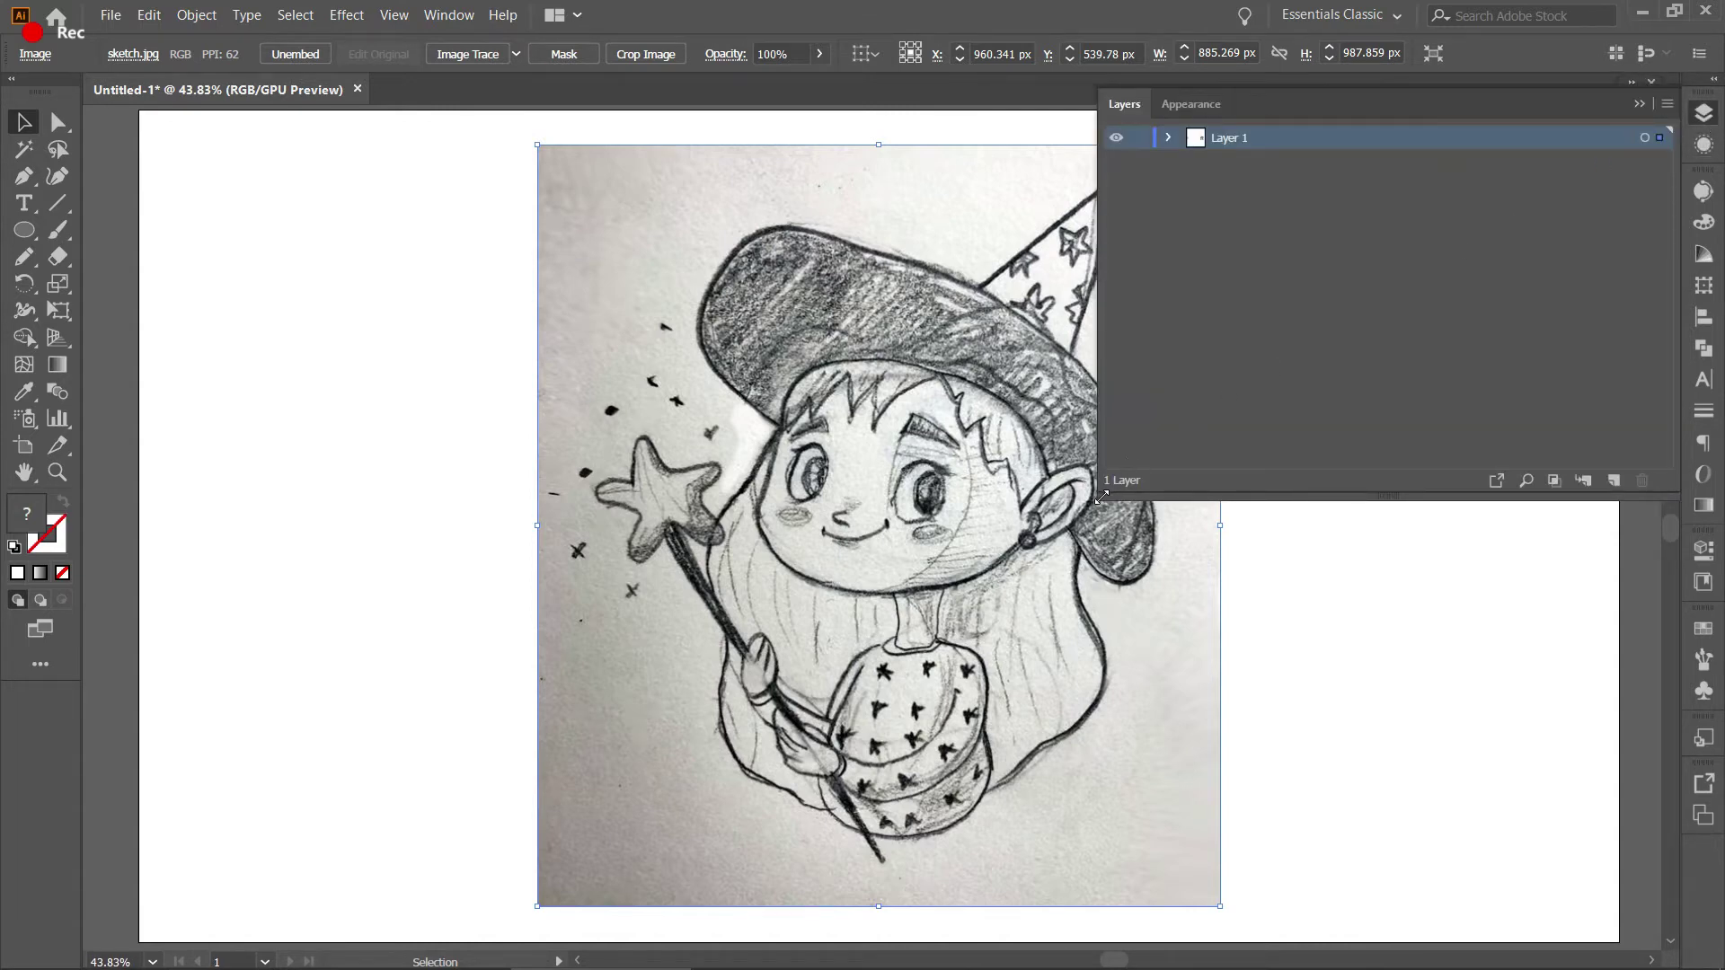
pyautogui.moveTo(1103, 497); pyautogui.dragTo(1321, 681)
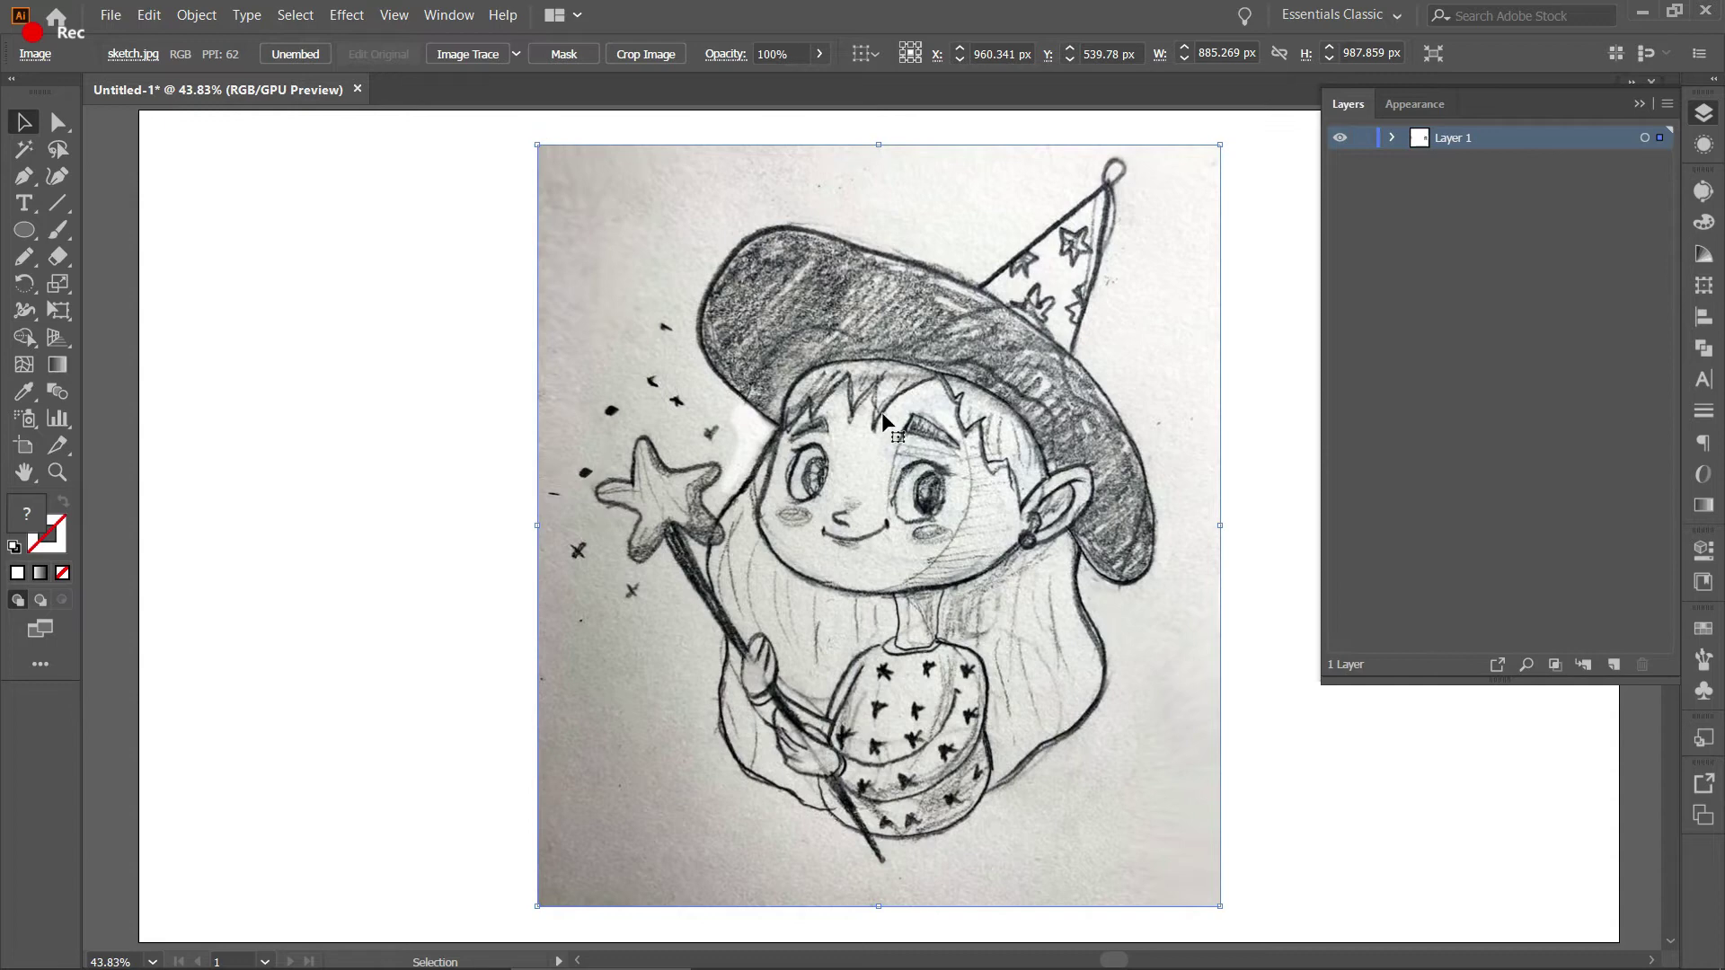
pyautogui.click(819, 55)
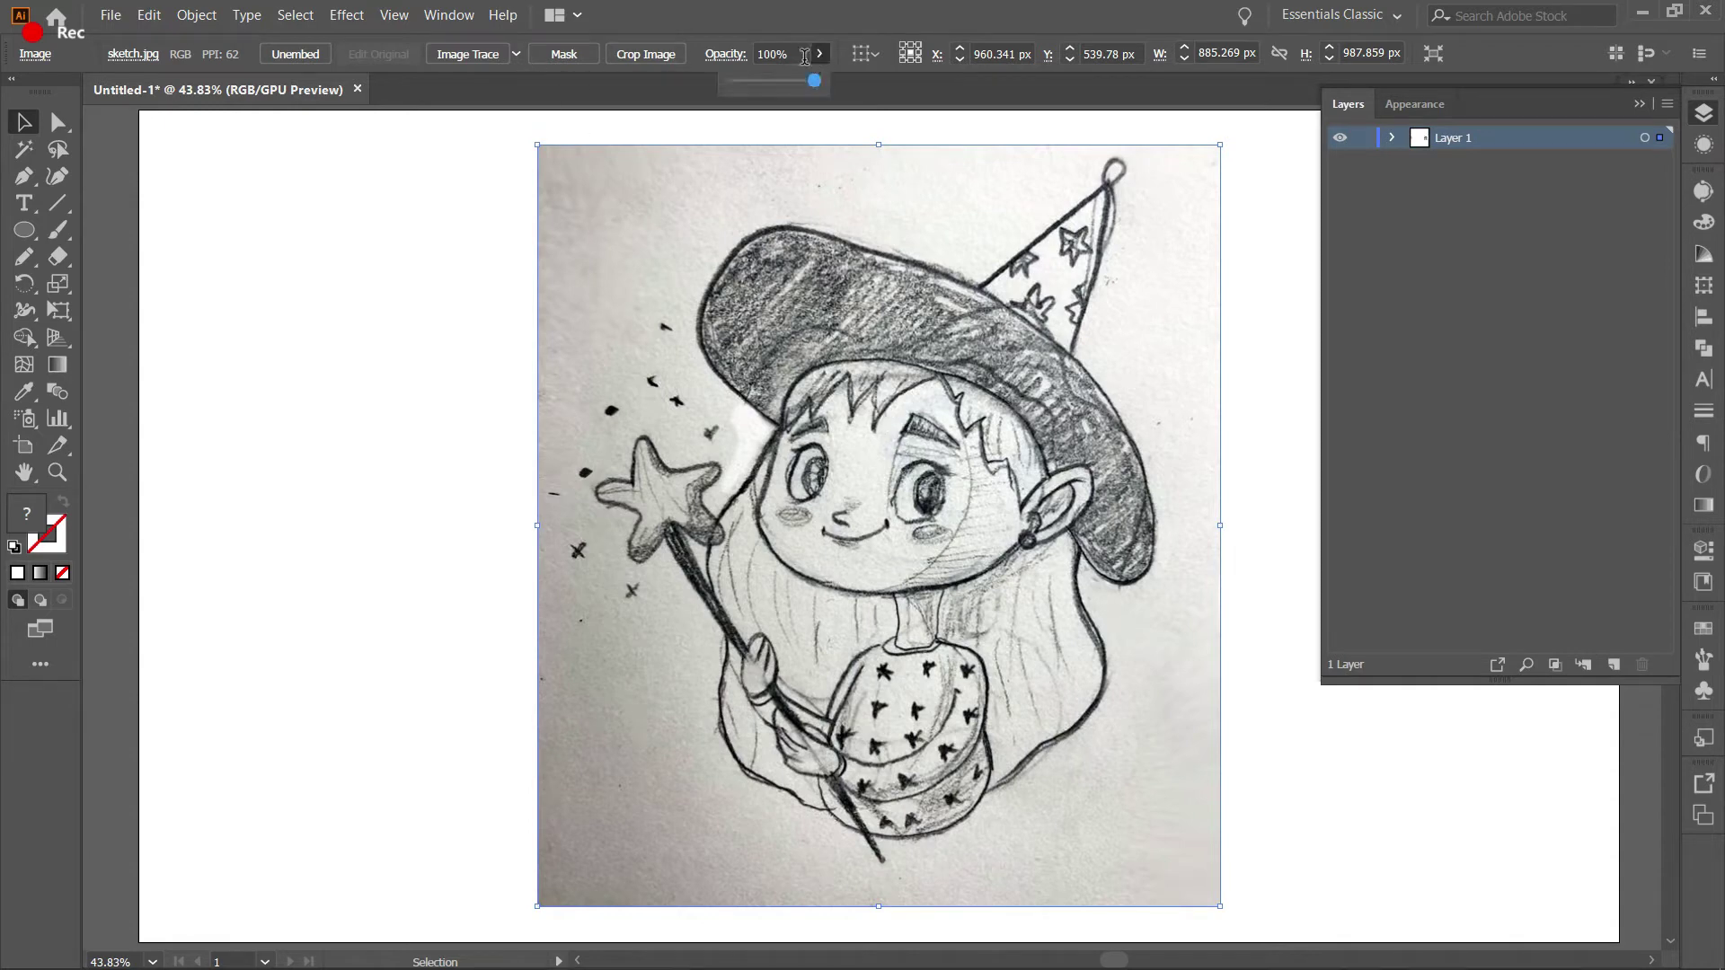
pyautogui.click(773, 80)
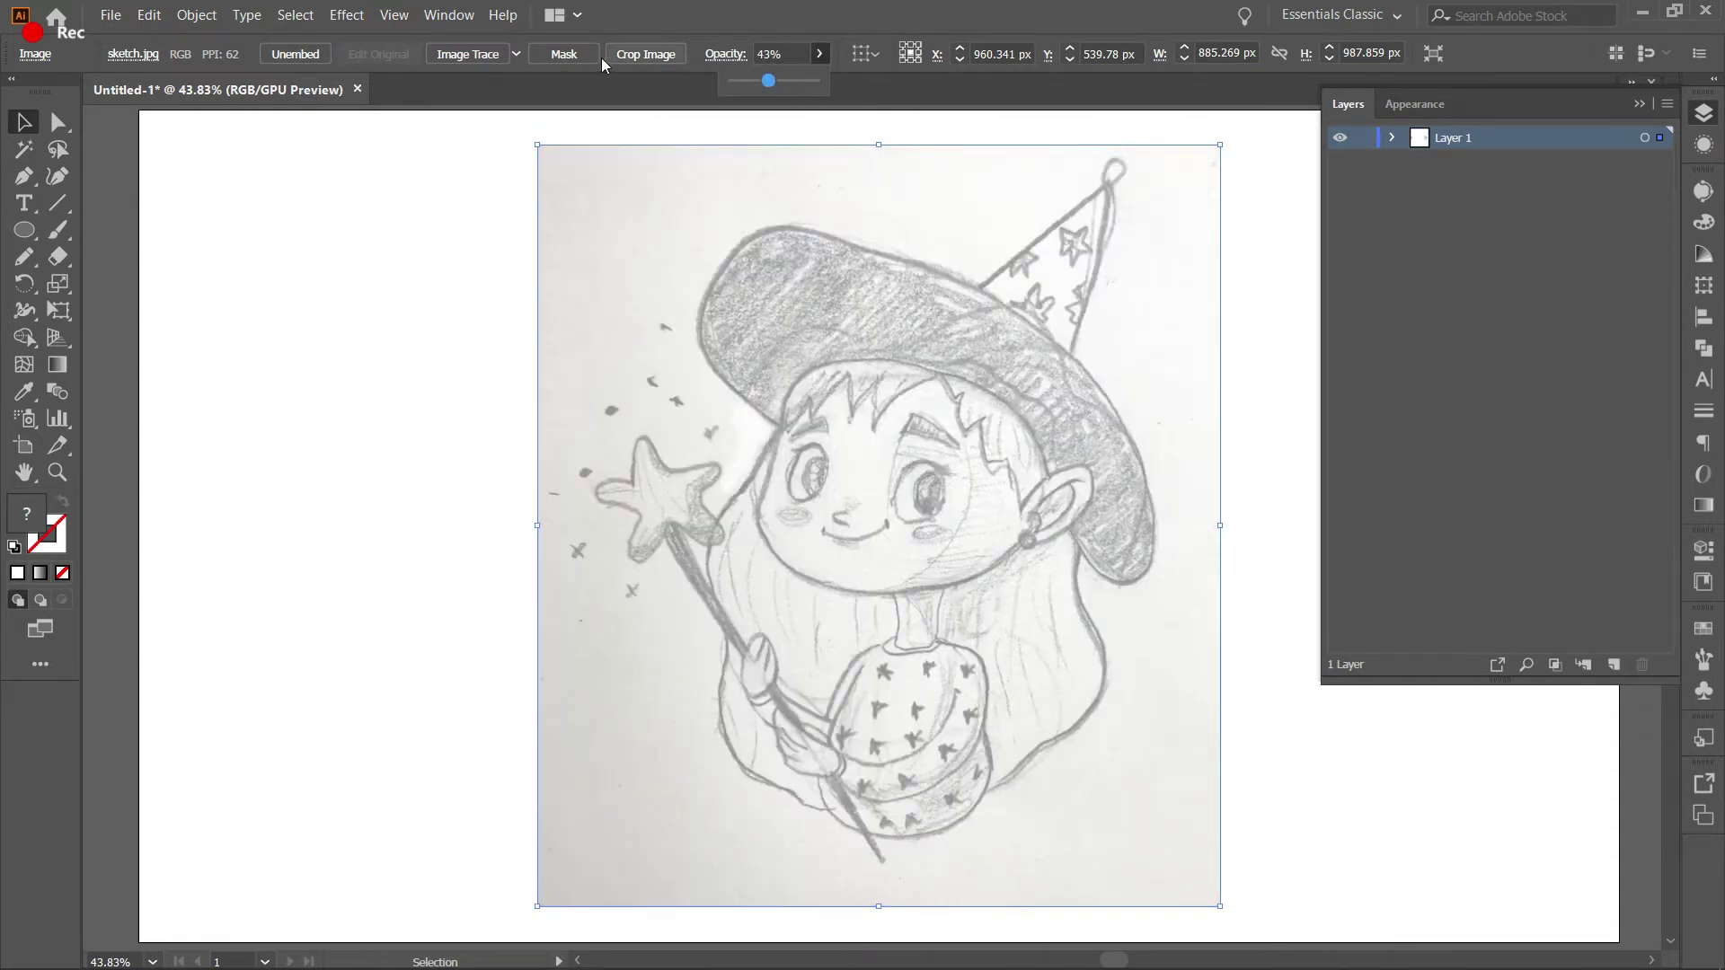
pyautogui.click(770, 54)
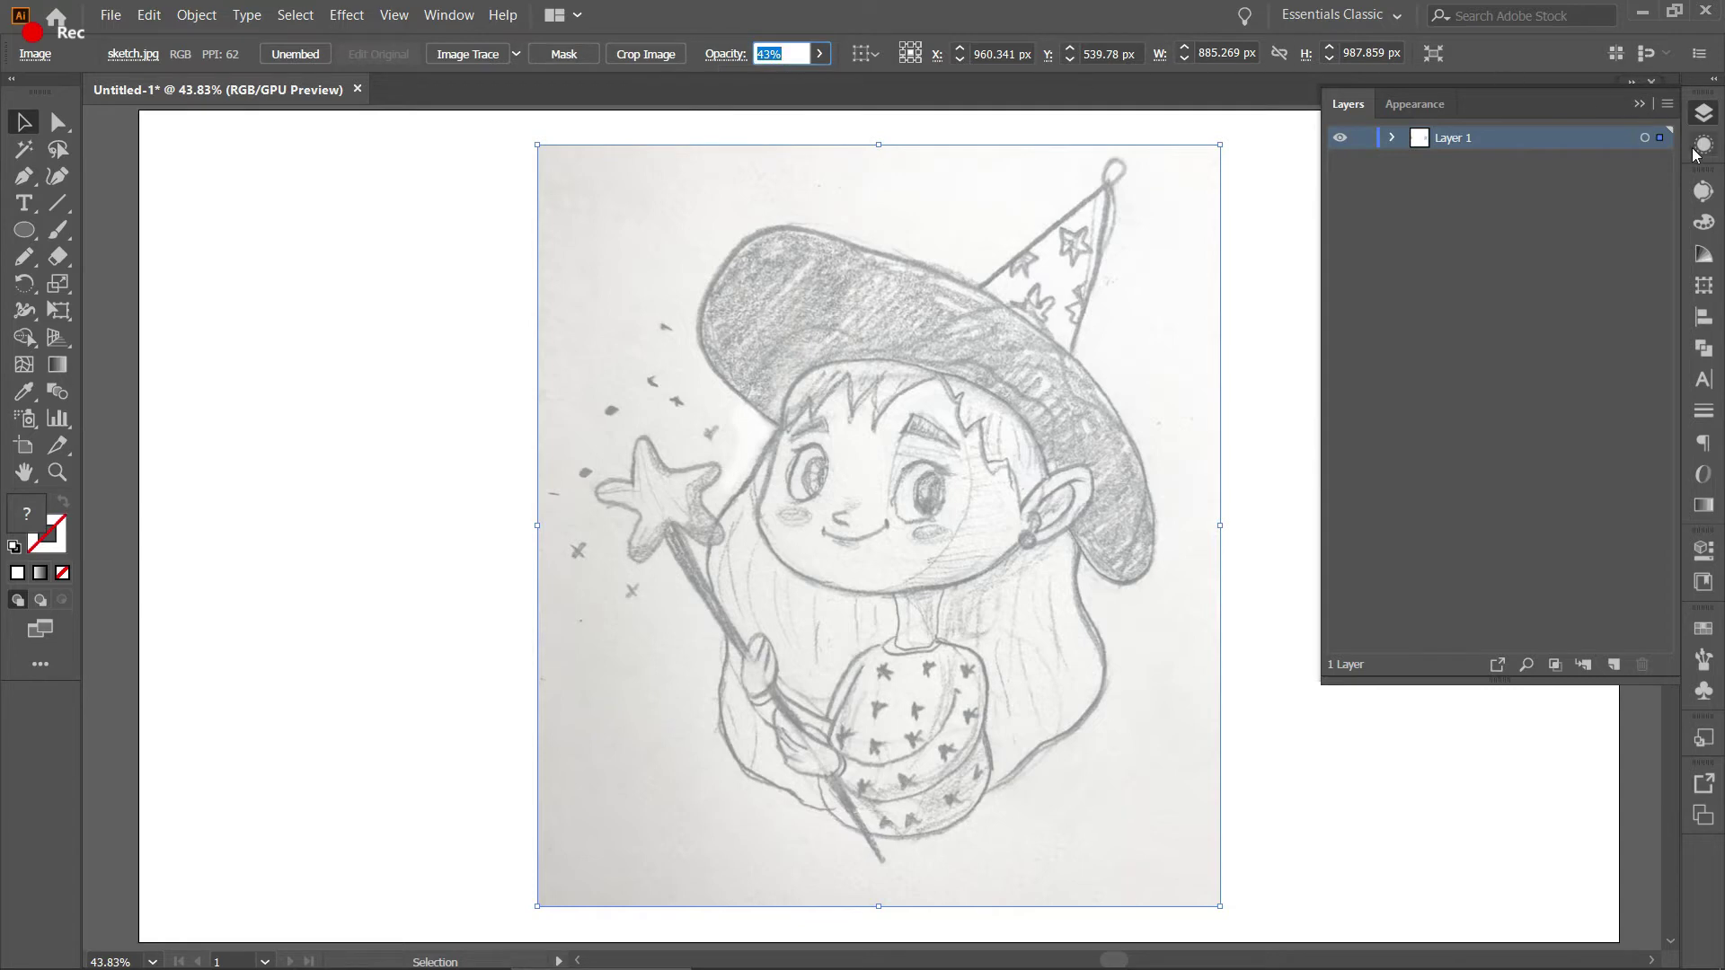
# Set the sketch's transparency blending mode to Multiply.
pyautogui.click(1638, 109)
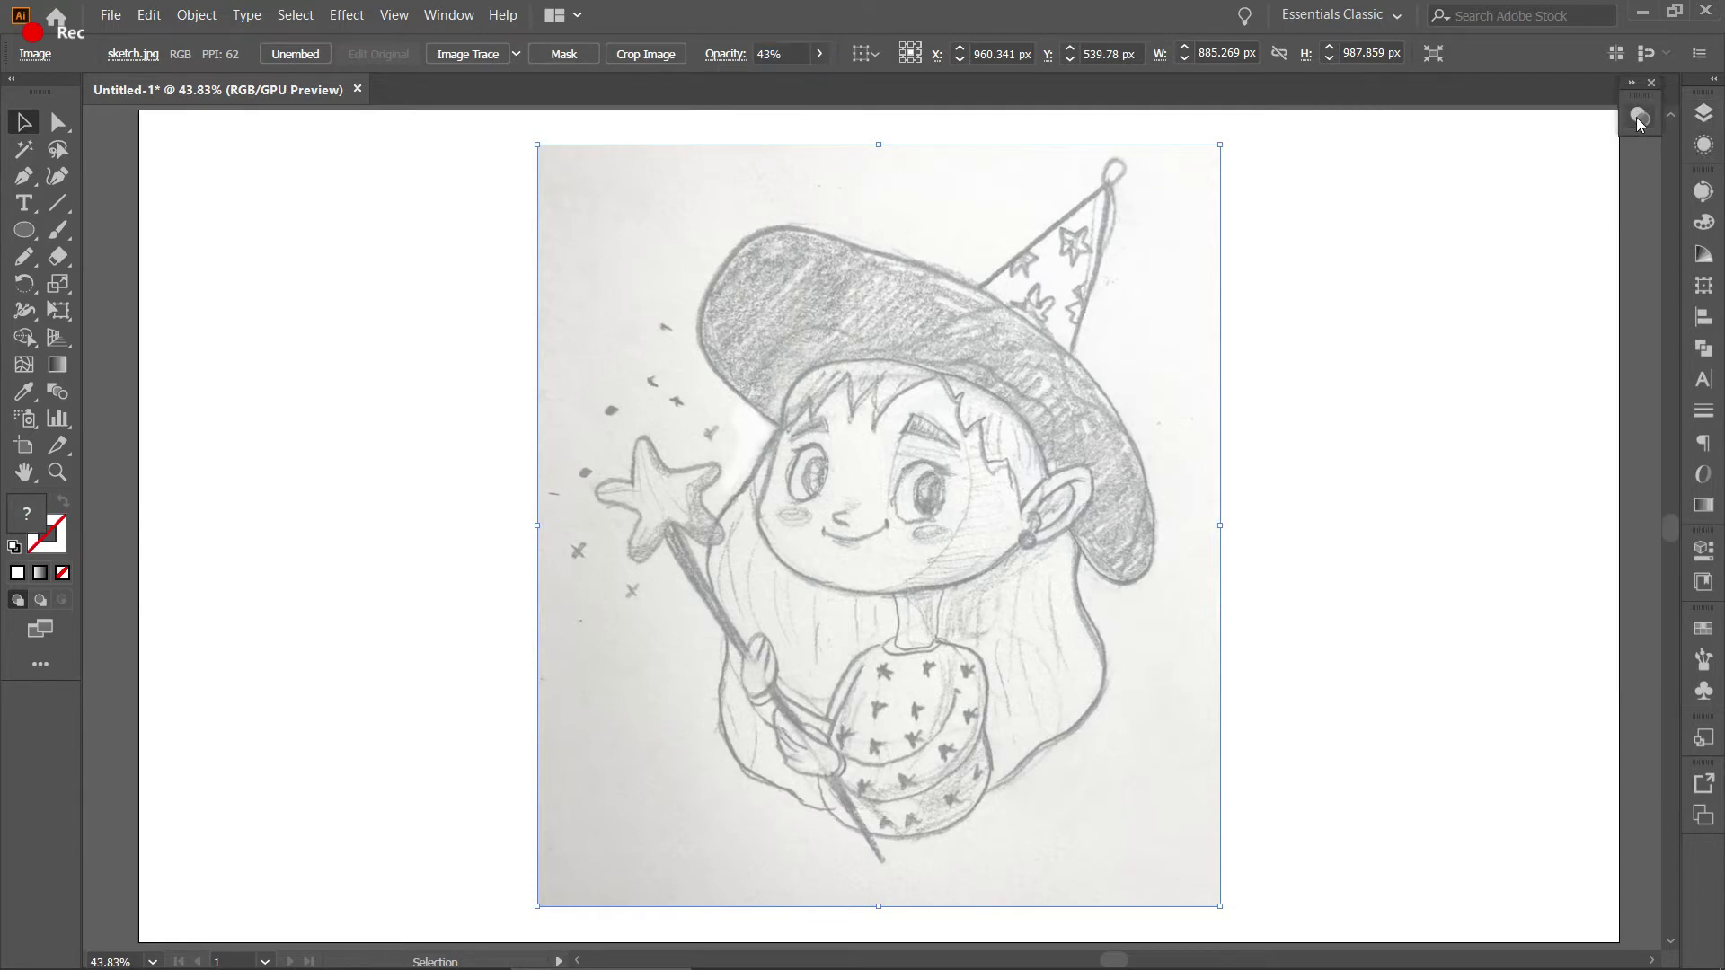
pyautogui.click(1636, 117)
pyautogui.click(1449, 140)
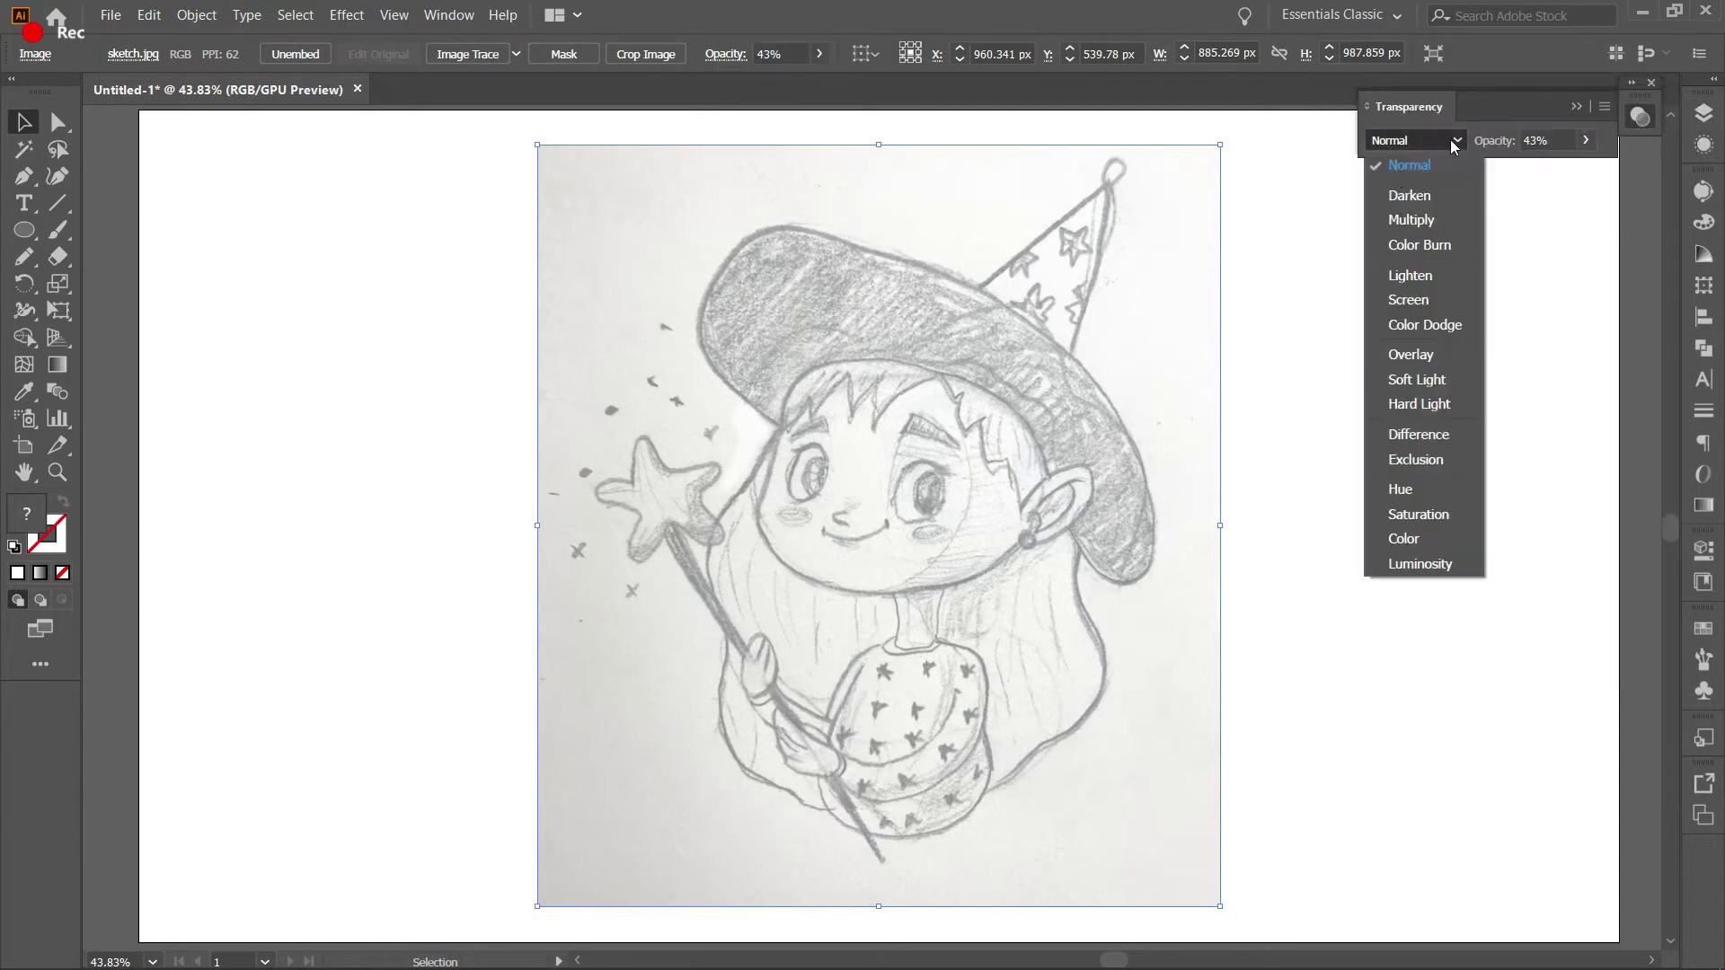
pyautogui.click(1403, 218)
# Add a new Layer 2 and drag it below Layer 1.
pyautogui.click(1703, 115)
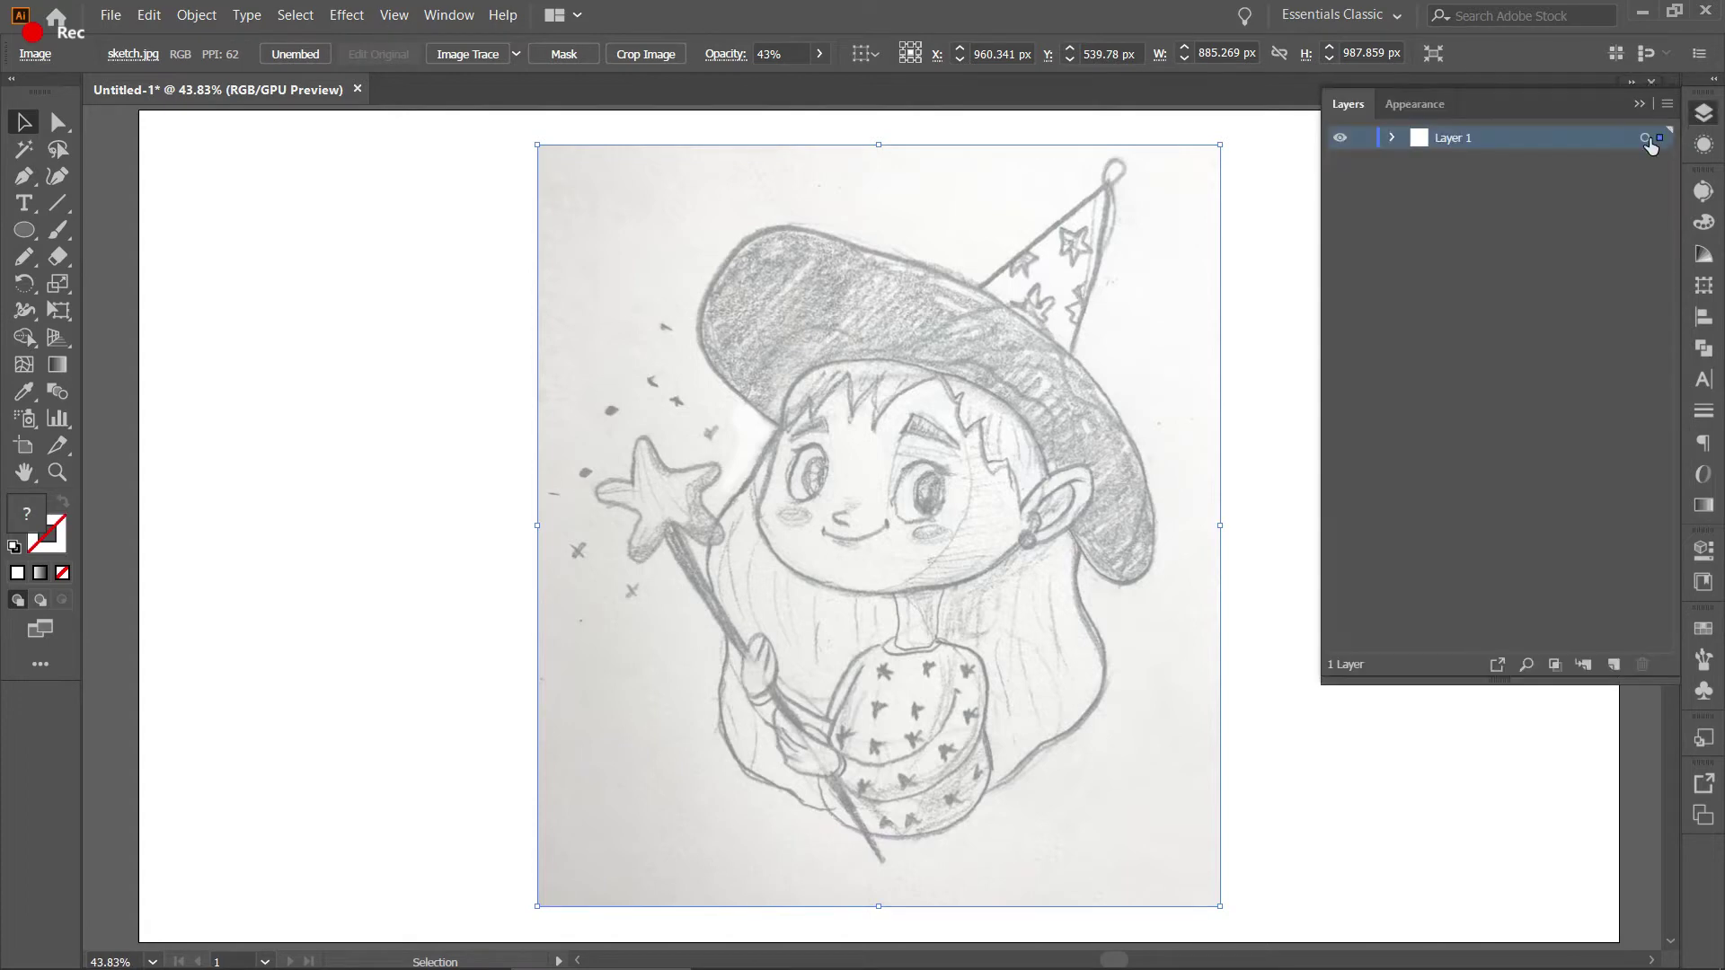
pyautogui.click(1617, 664)
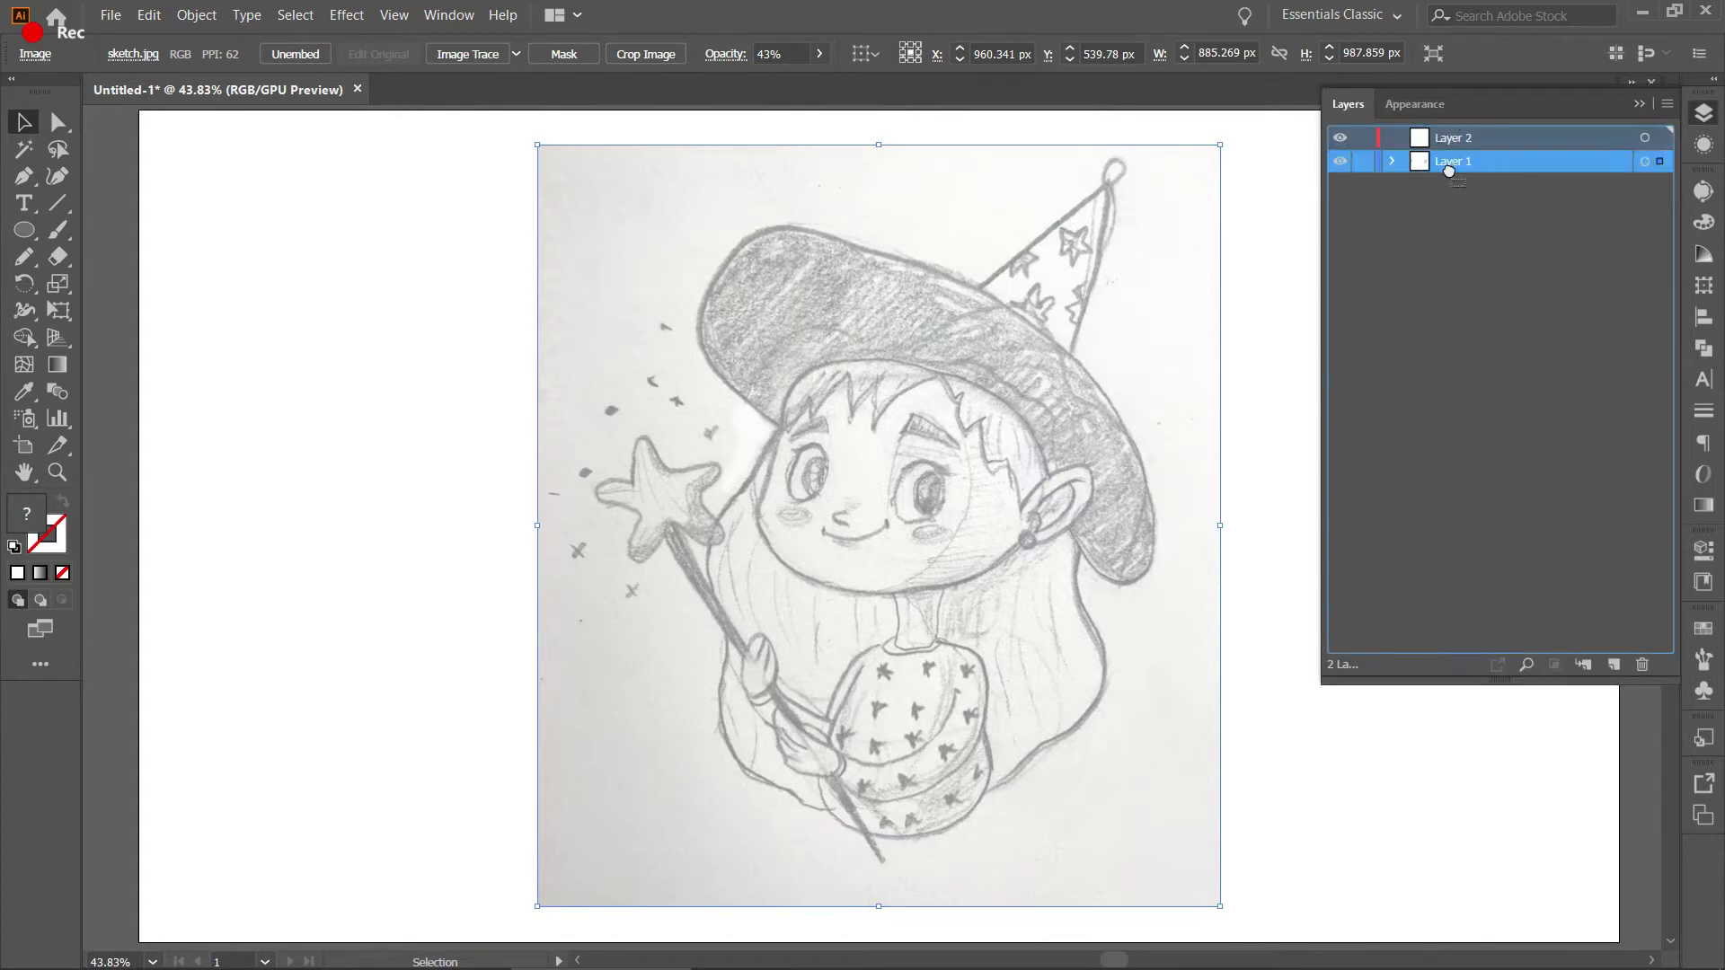
pyautogui.moveTo(1454, 137); pyautogui.dragTo(1456, 176)
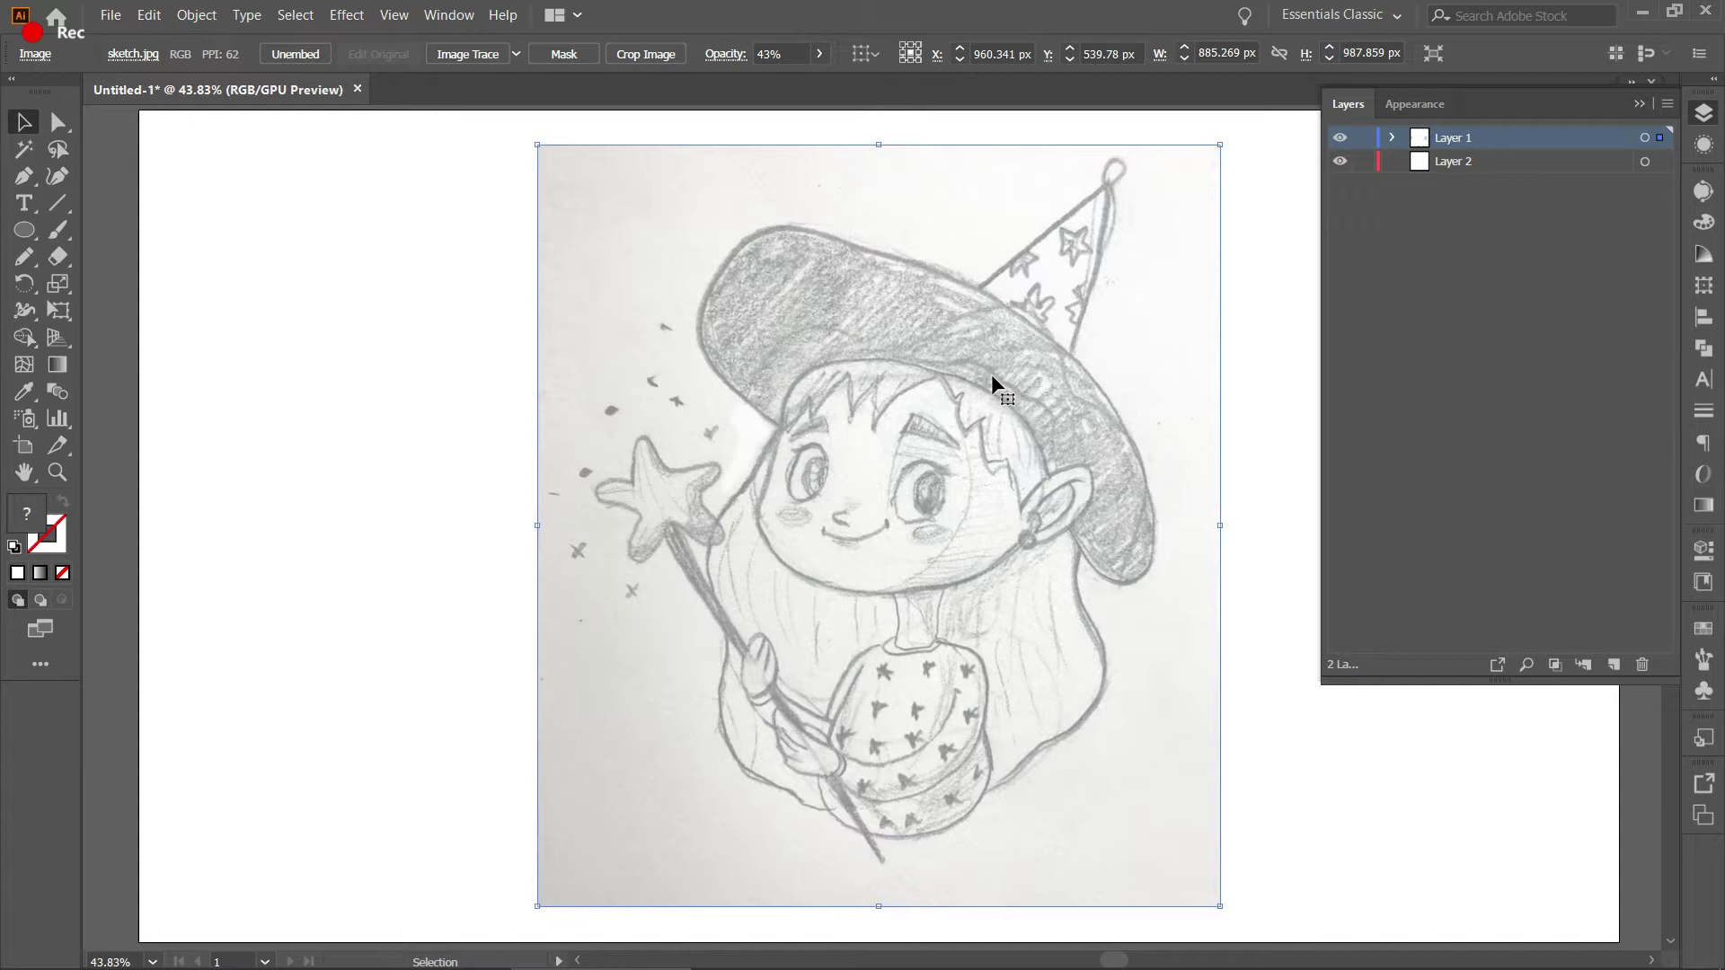
# Undo back to the full-opacity sketch, then fade it to 47% opacity.
pyautogui.hotkey('ctrl', 'z')
pyautogui.hotkey('ctrl', 'z')
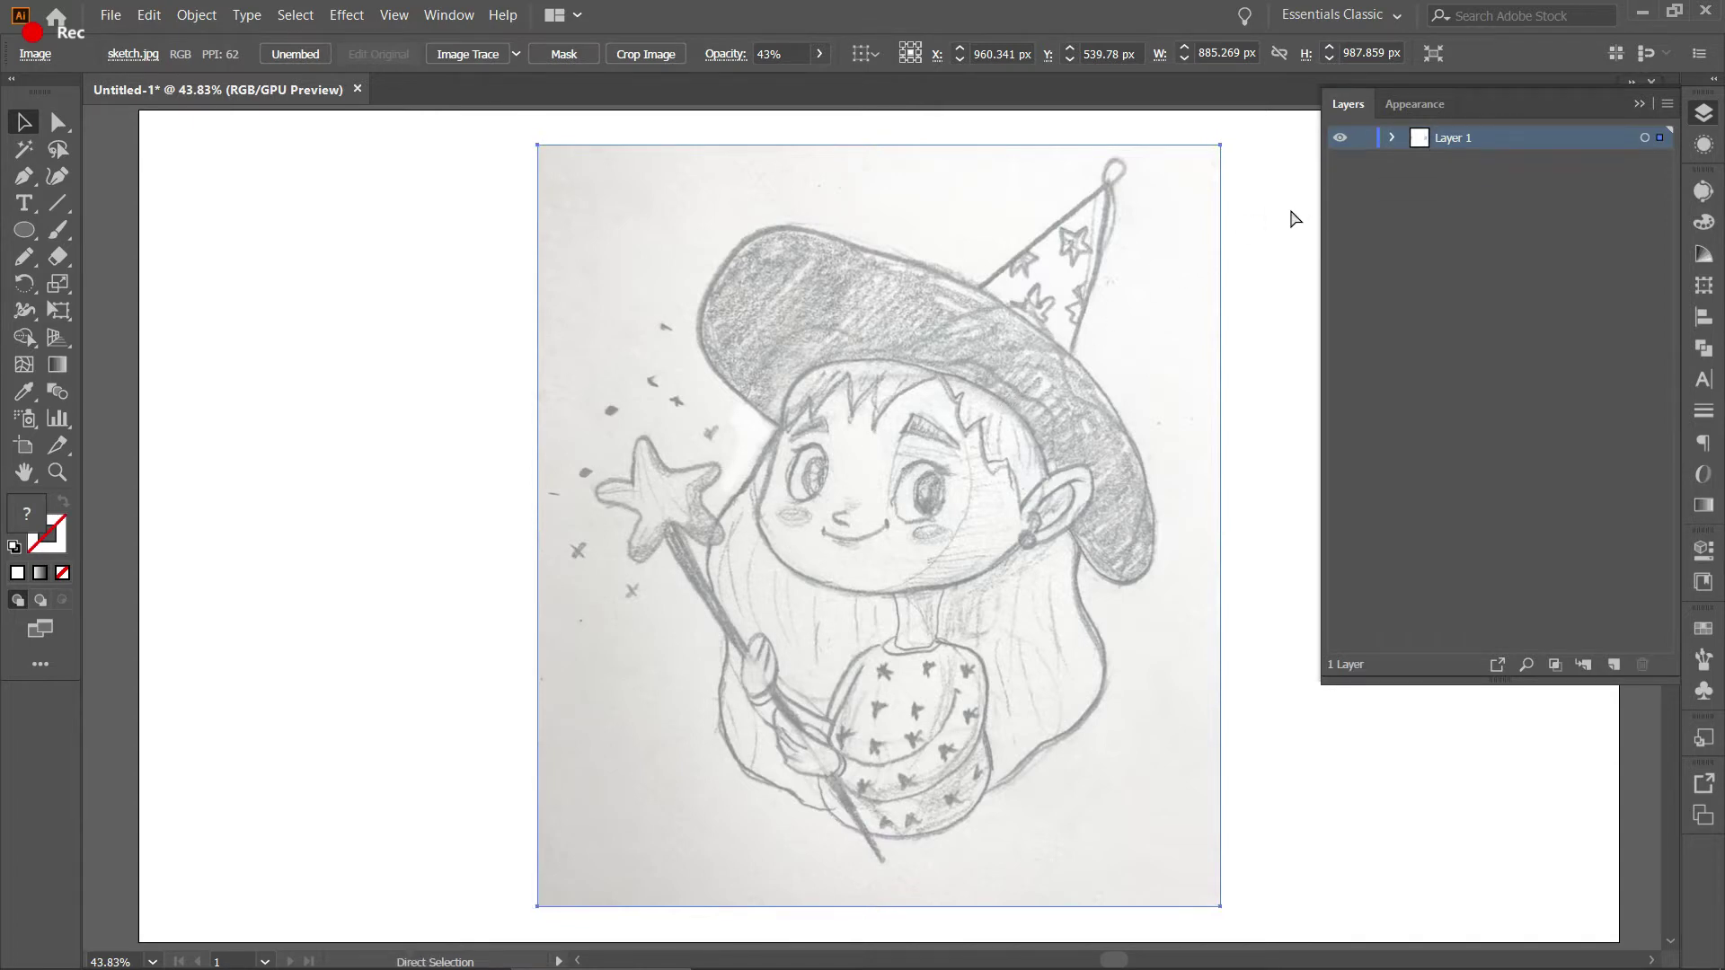
pyautogui.hotkey('ctrl', 'z')
pyautogui.hotkey('ctrl', 'z')
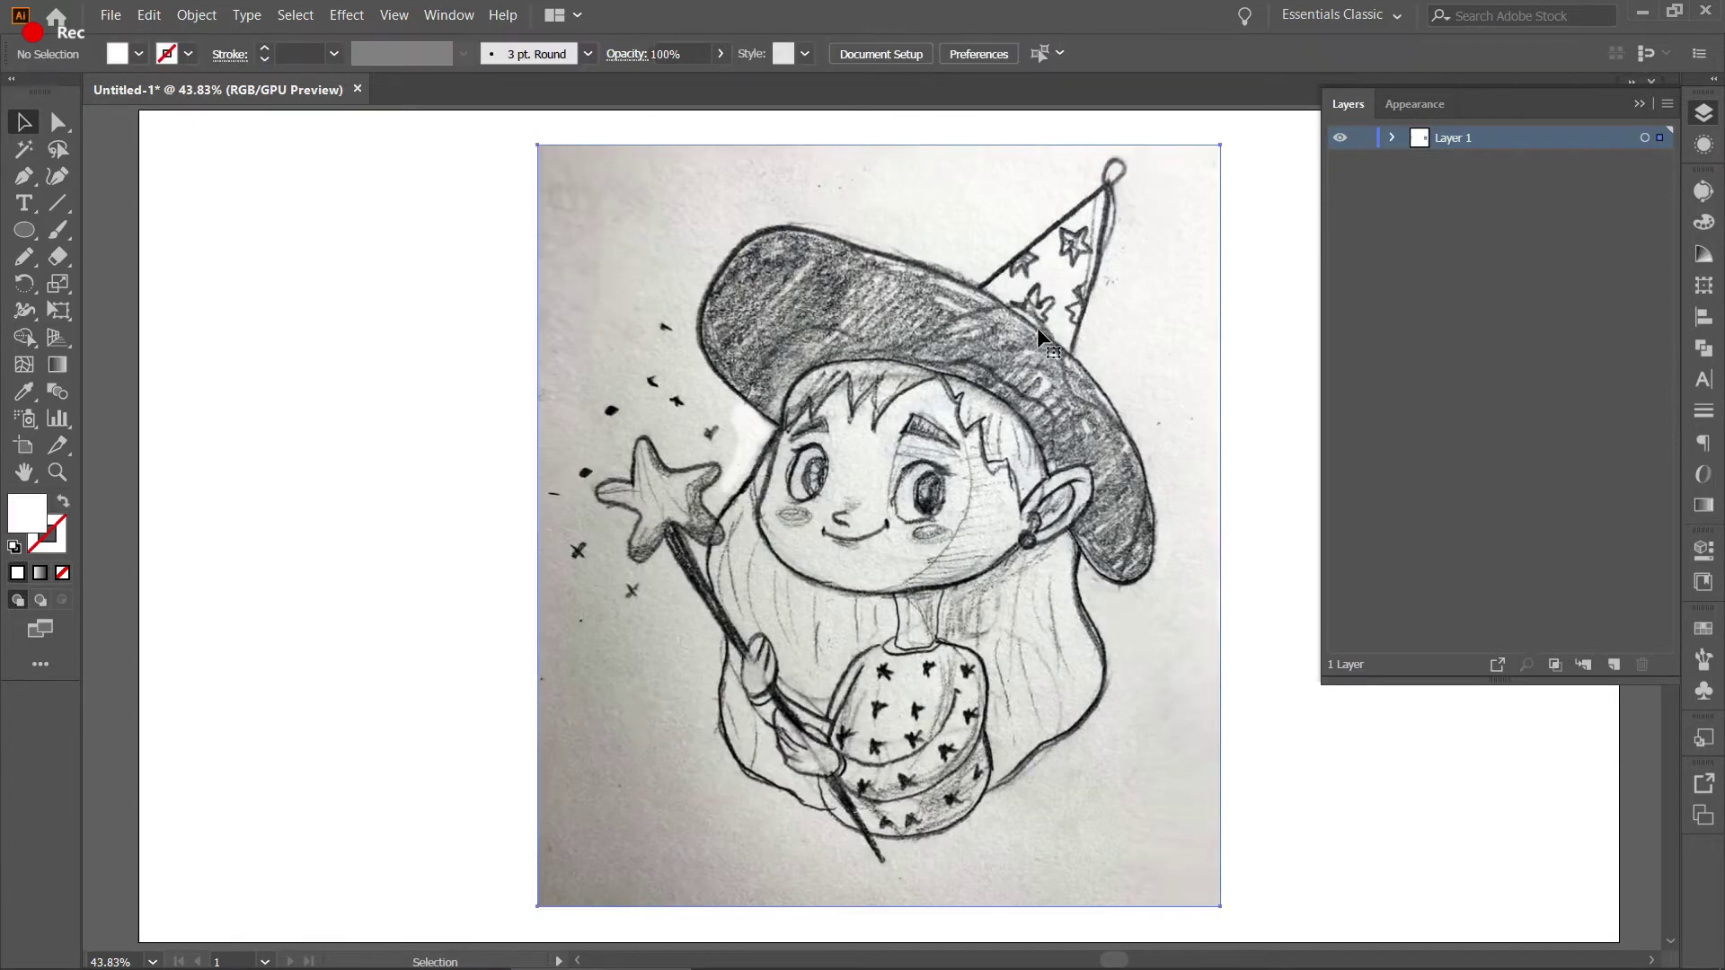
pyautogui.hotkey('ctrl', 'z')
pyautogui.click(819, 55)
pyautogui.moveTo(809, 81); pyautogui.dragTo(772, 81)
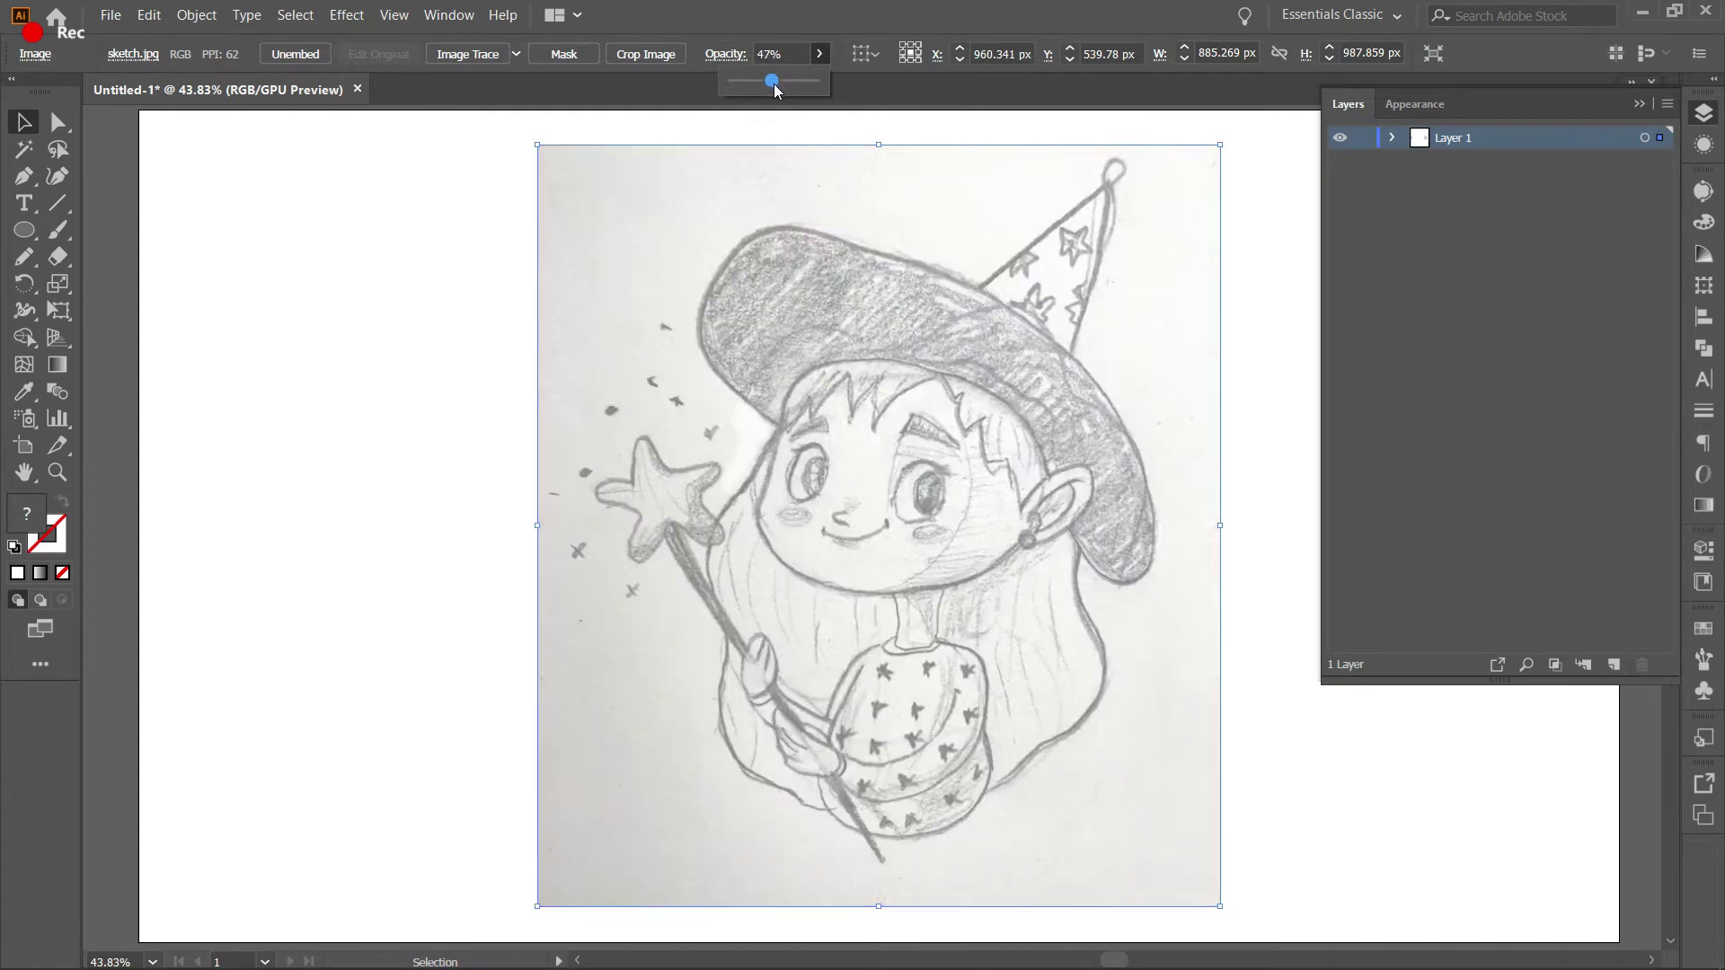
# Nudge the sketch slightly left and lock it via Object > Lock > Selection.
pyautogui.moveTo(827, 250); pyautogui.dragTo(807, 298)
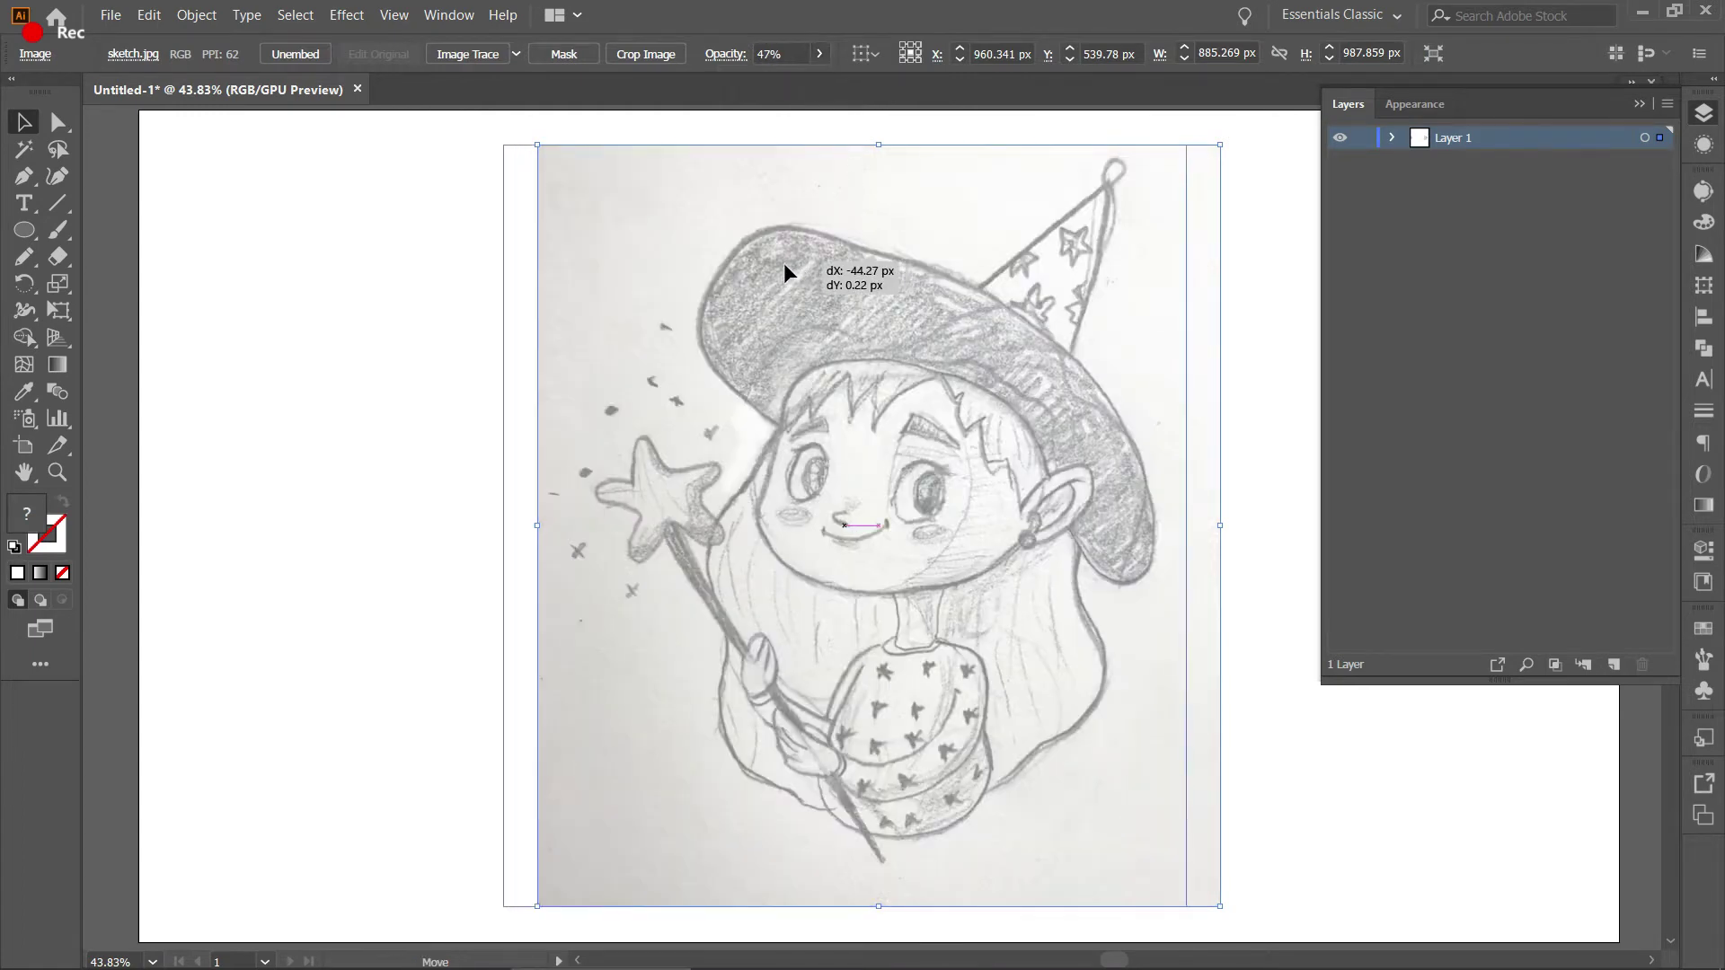
pyautogui.click(195, 16)
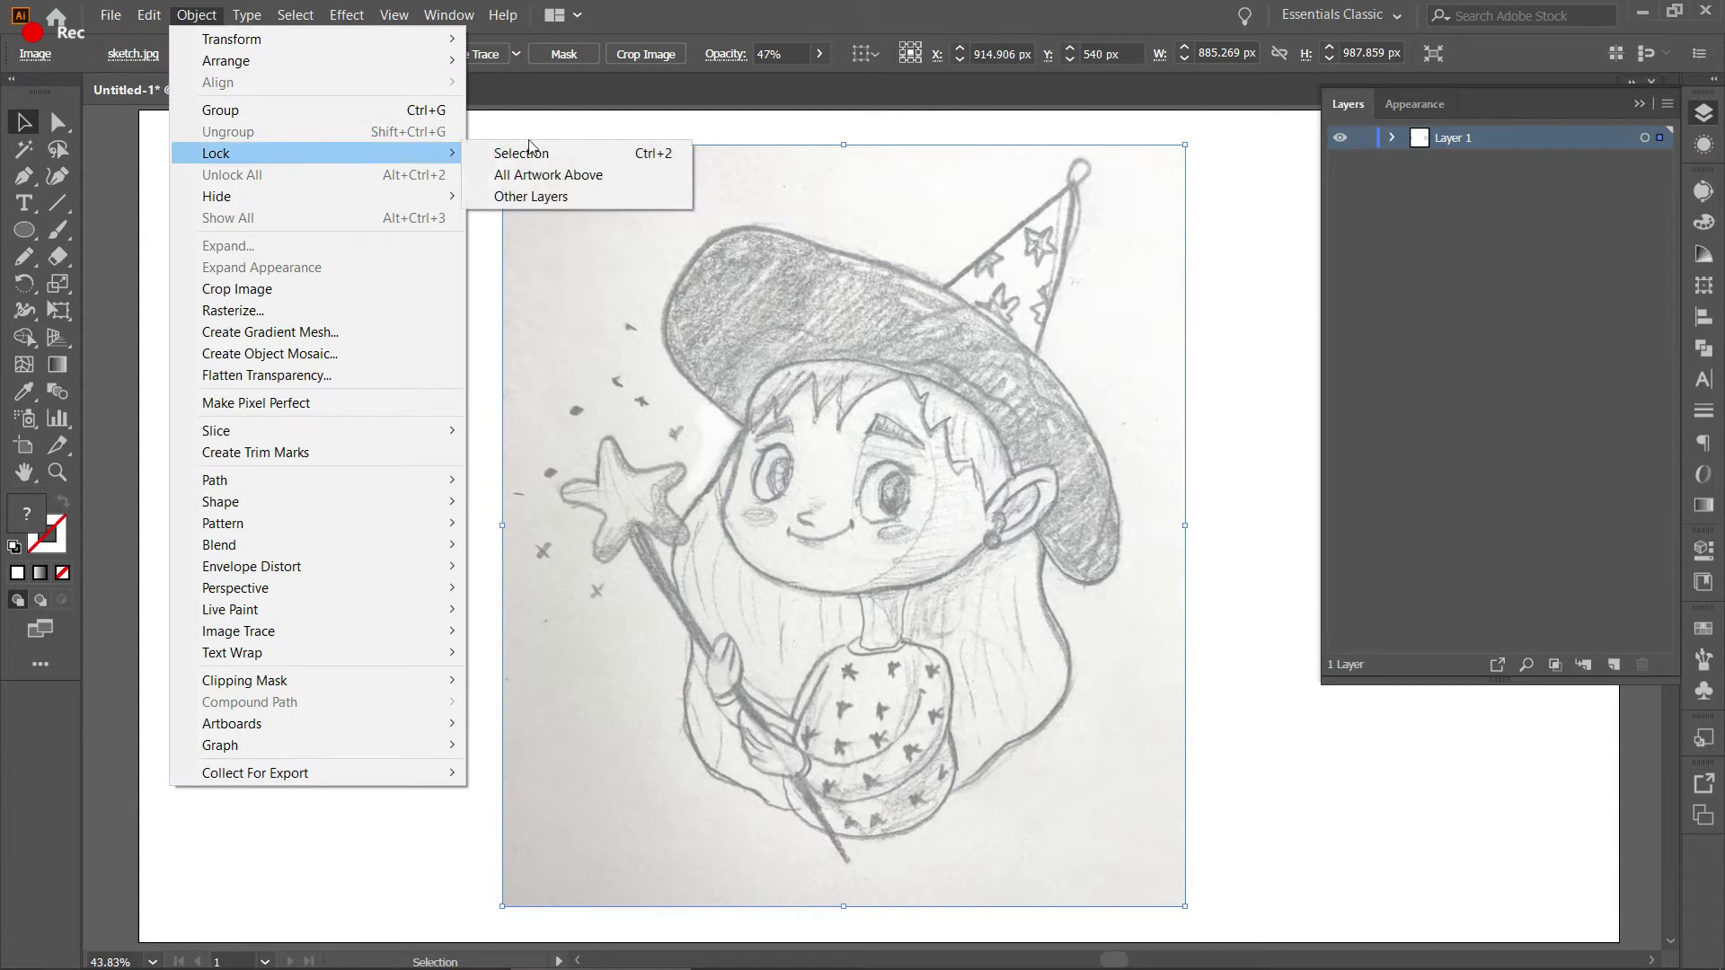
pyautogui.click(537, 153)
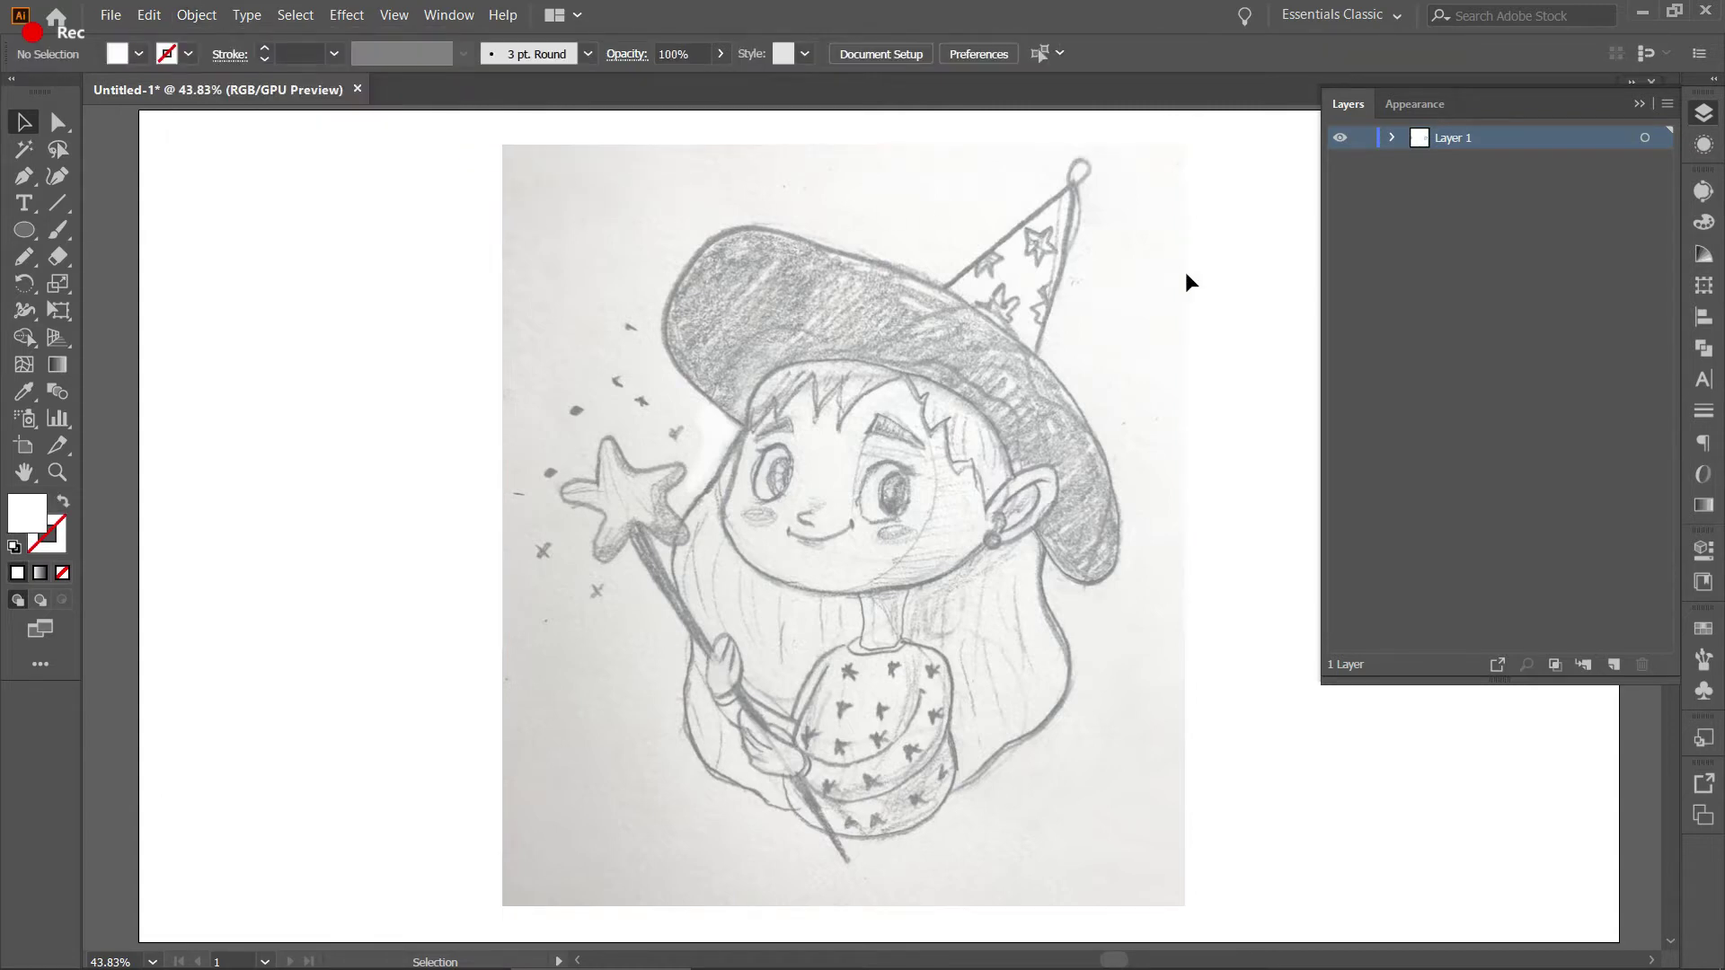
# Create Layer 2 above the sketch with Multiply blending and target it for new artwork.
pyautogui.click(1613, 665)
pyautogui.click(1634, 106)
pyautogui.click(1413, 140)
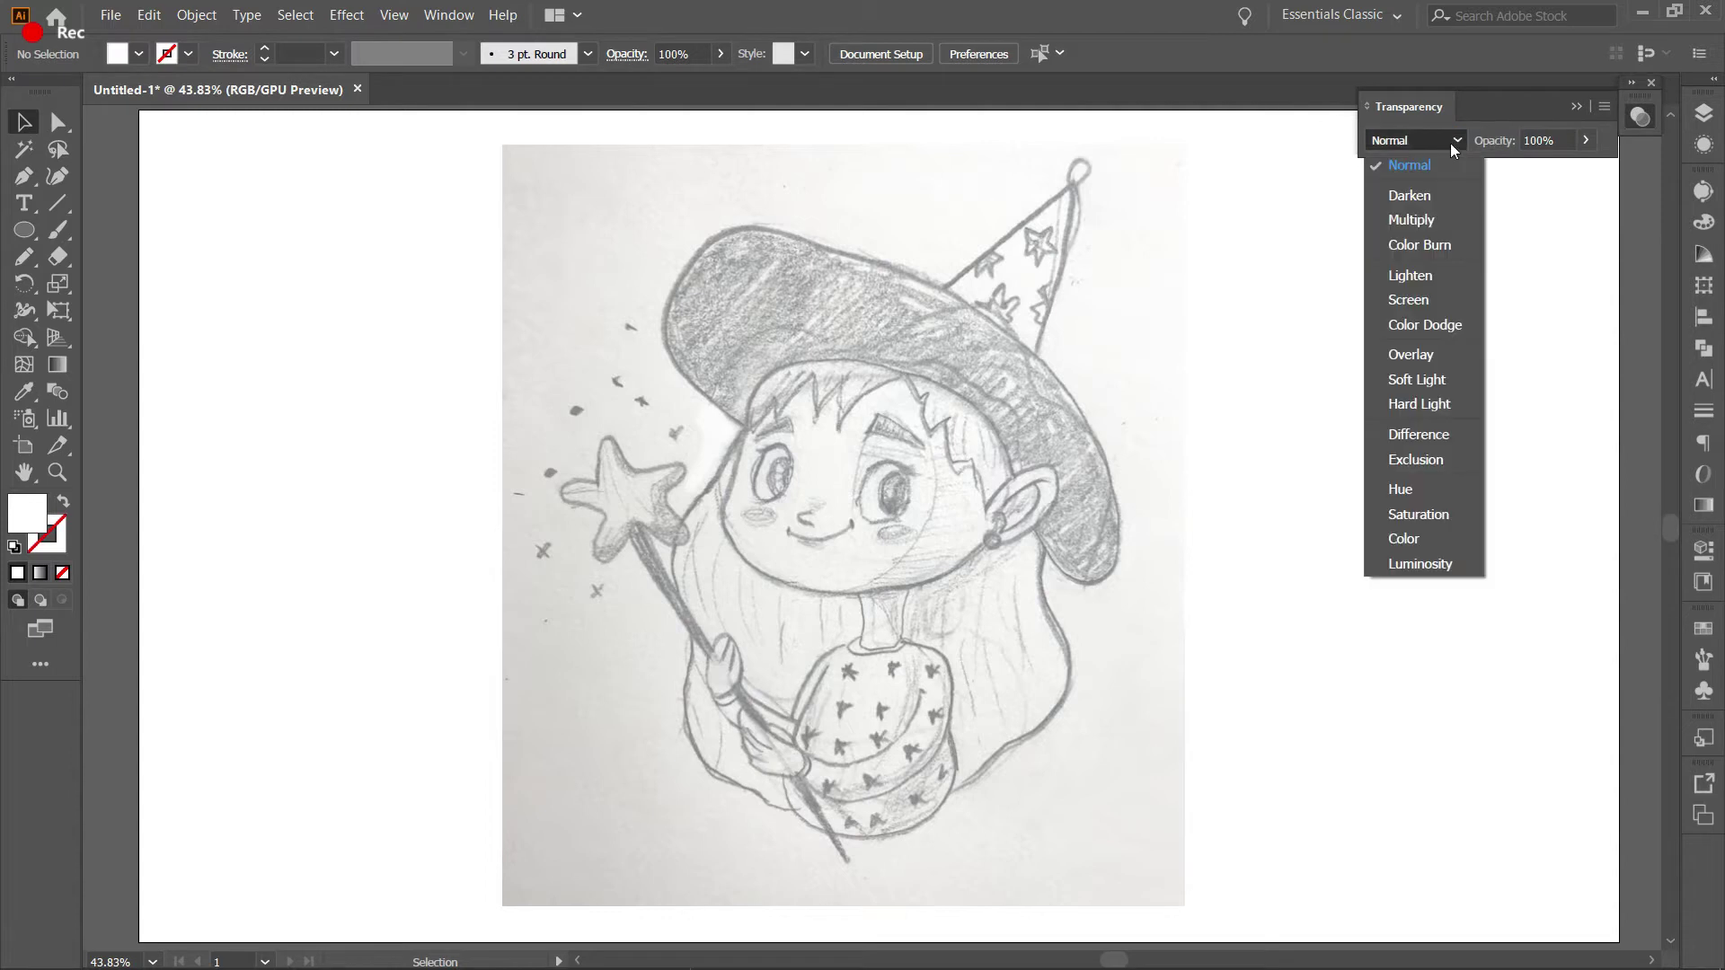
pyautogui.click(1410, 219)
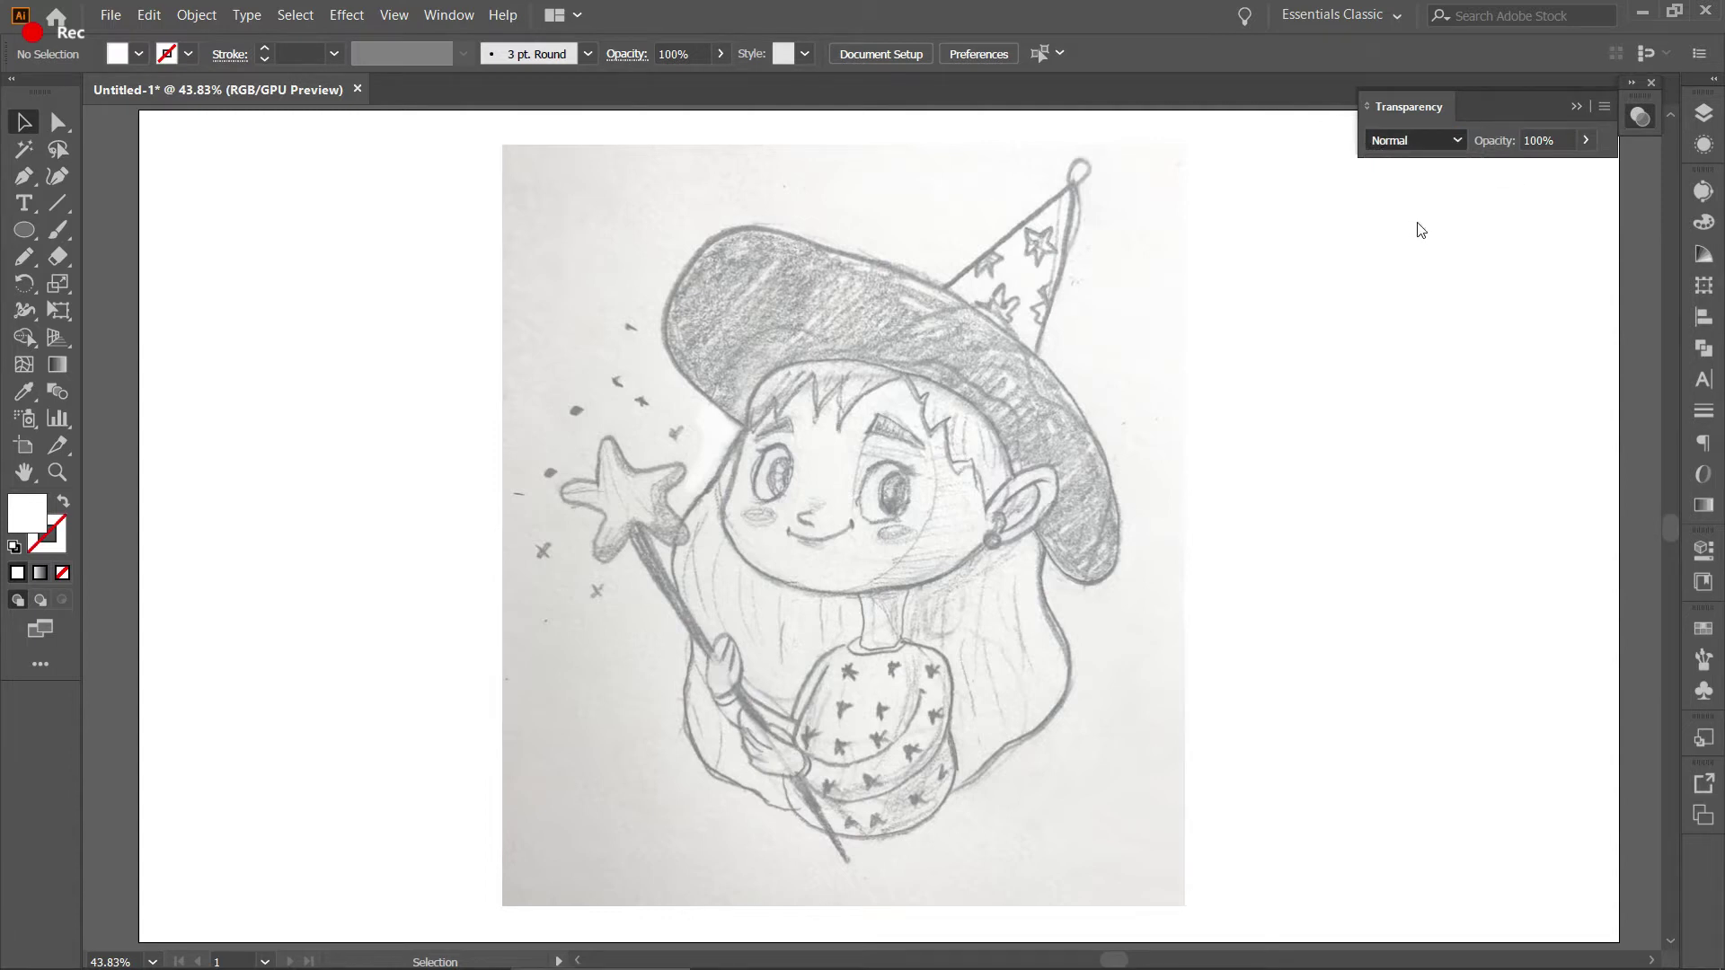
pyautogui.click(1704, 114)
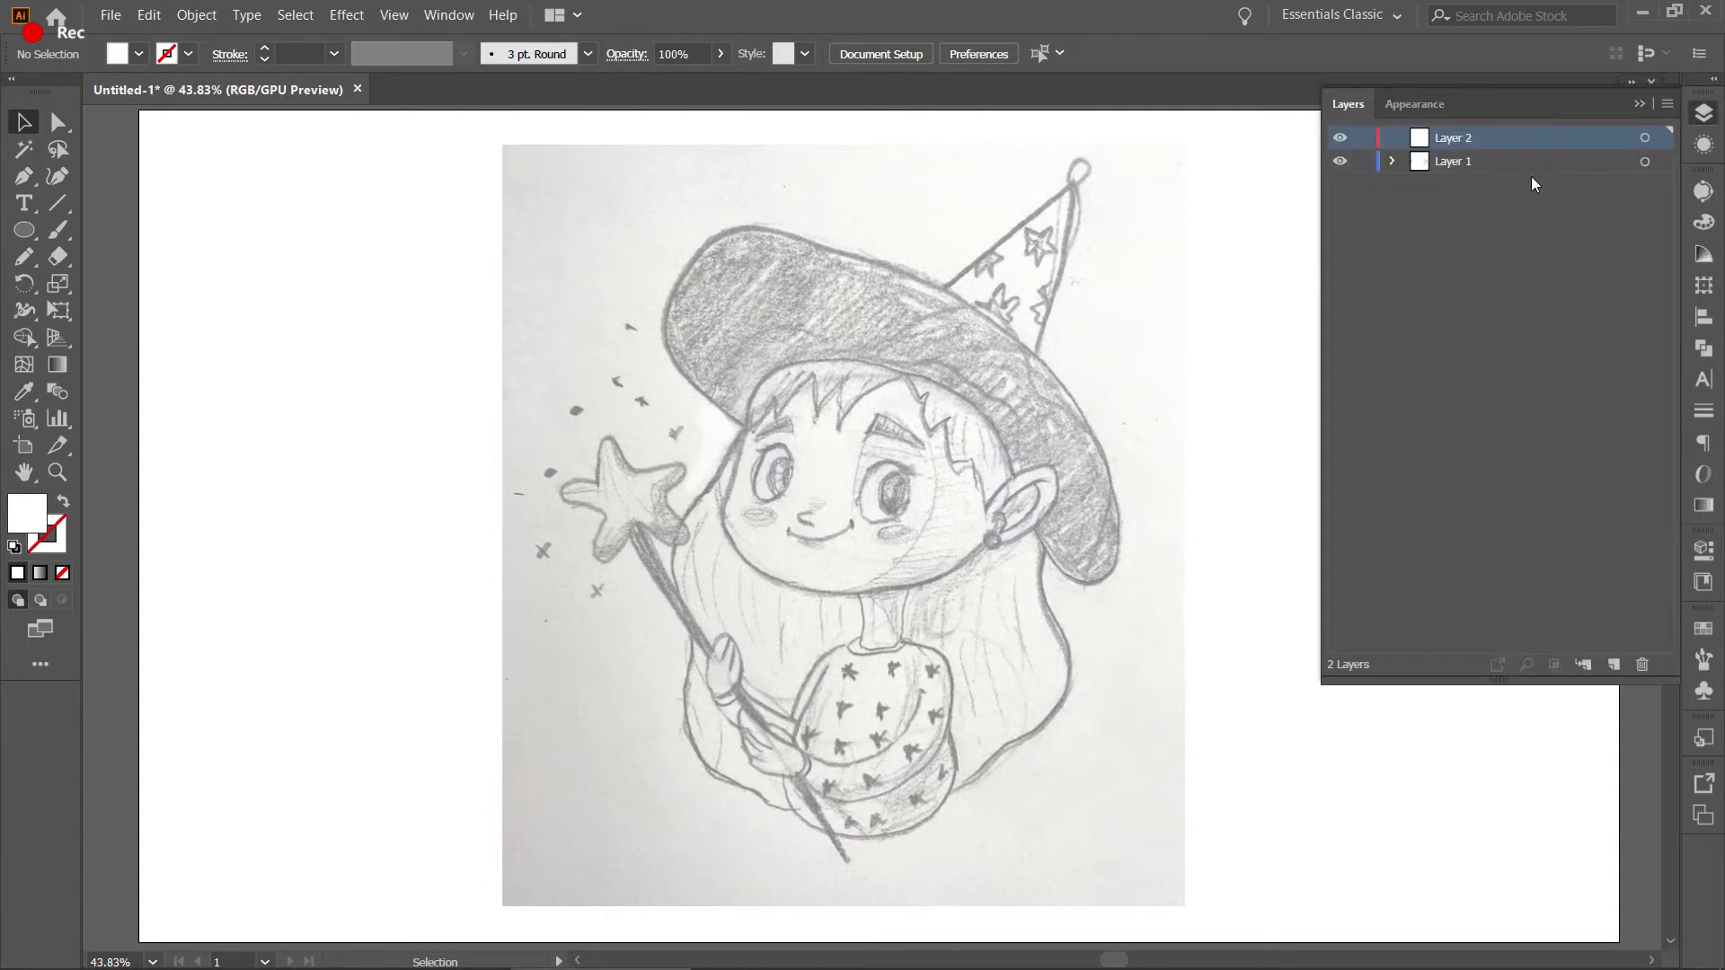
pyautogui.click(1646, 141)
# Zoom in on the hat and start a Curvature-tool path at the brim's left point.
pyautogui.press('z')
pyautogui.scroll(1, 974, 404)
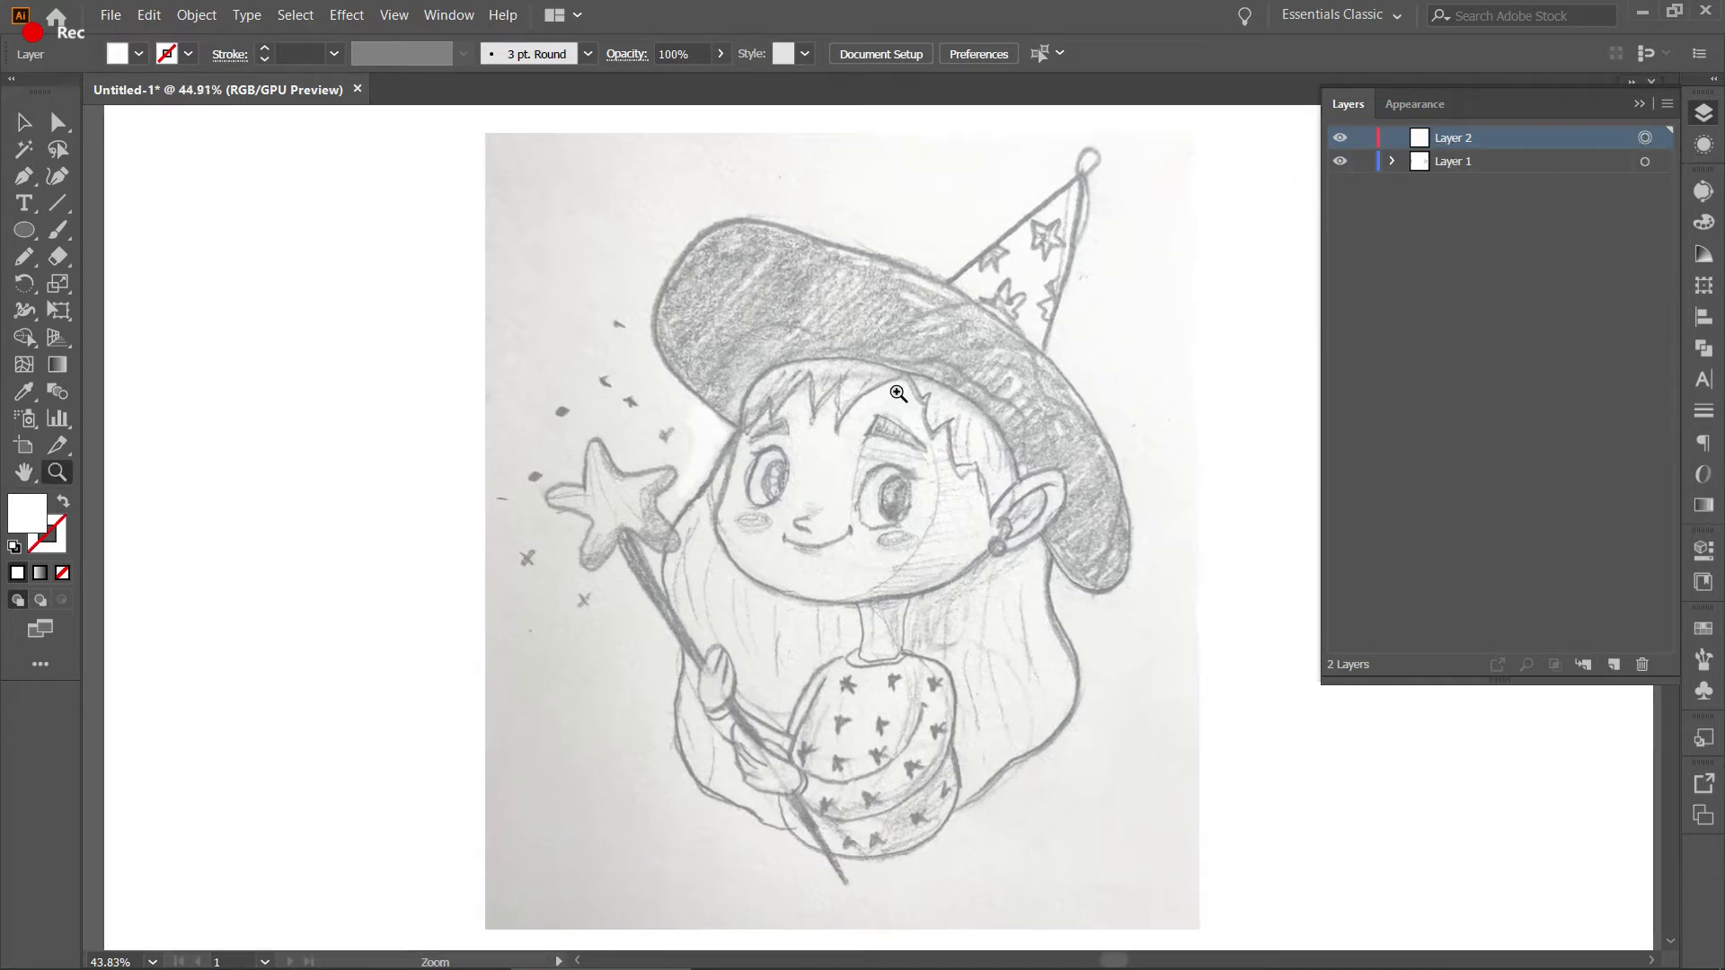
pyautogui.scroll(1, 975, 392)
pyautogui.moveTo(930, 371); pyautogui.dragTo(975, 375)
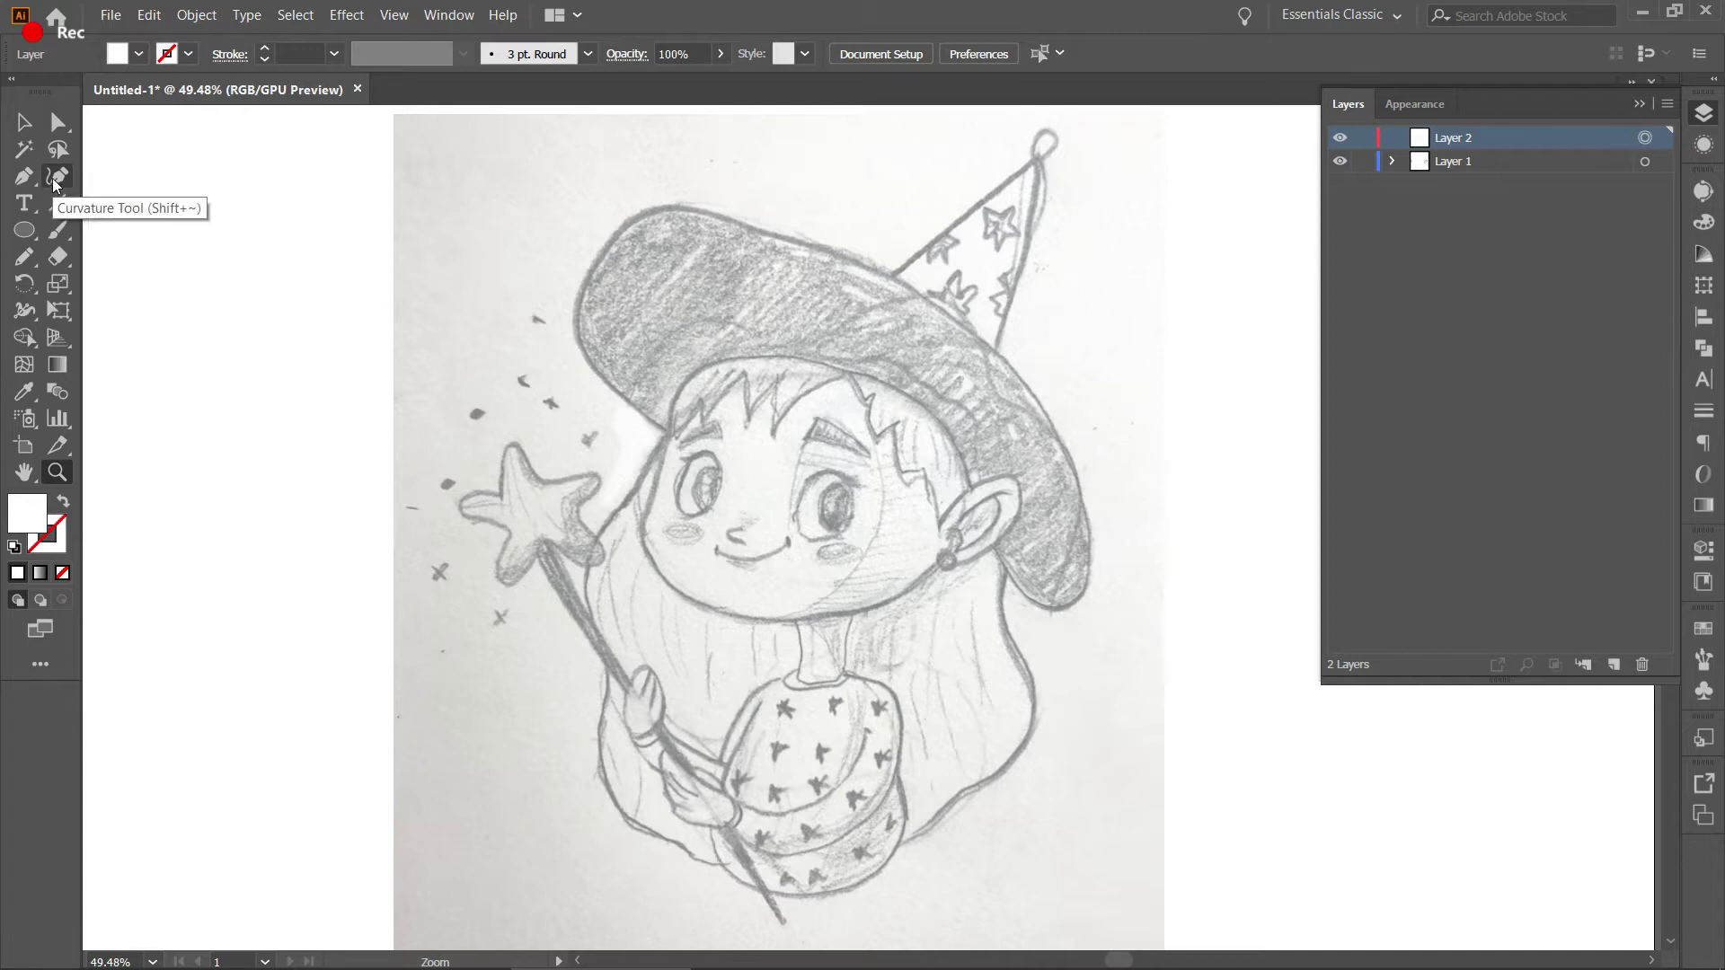
pyautogui.click(56, 184)
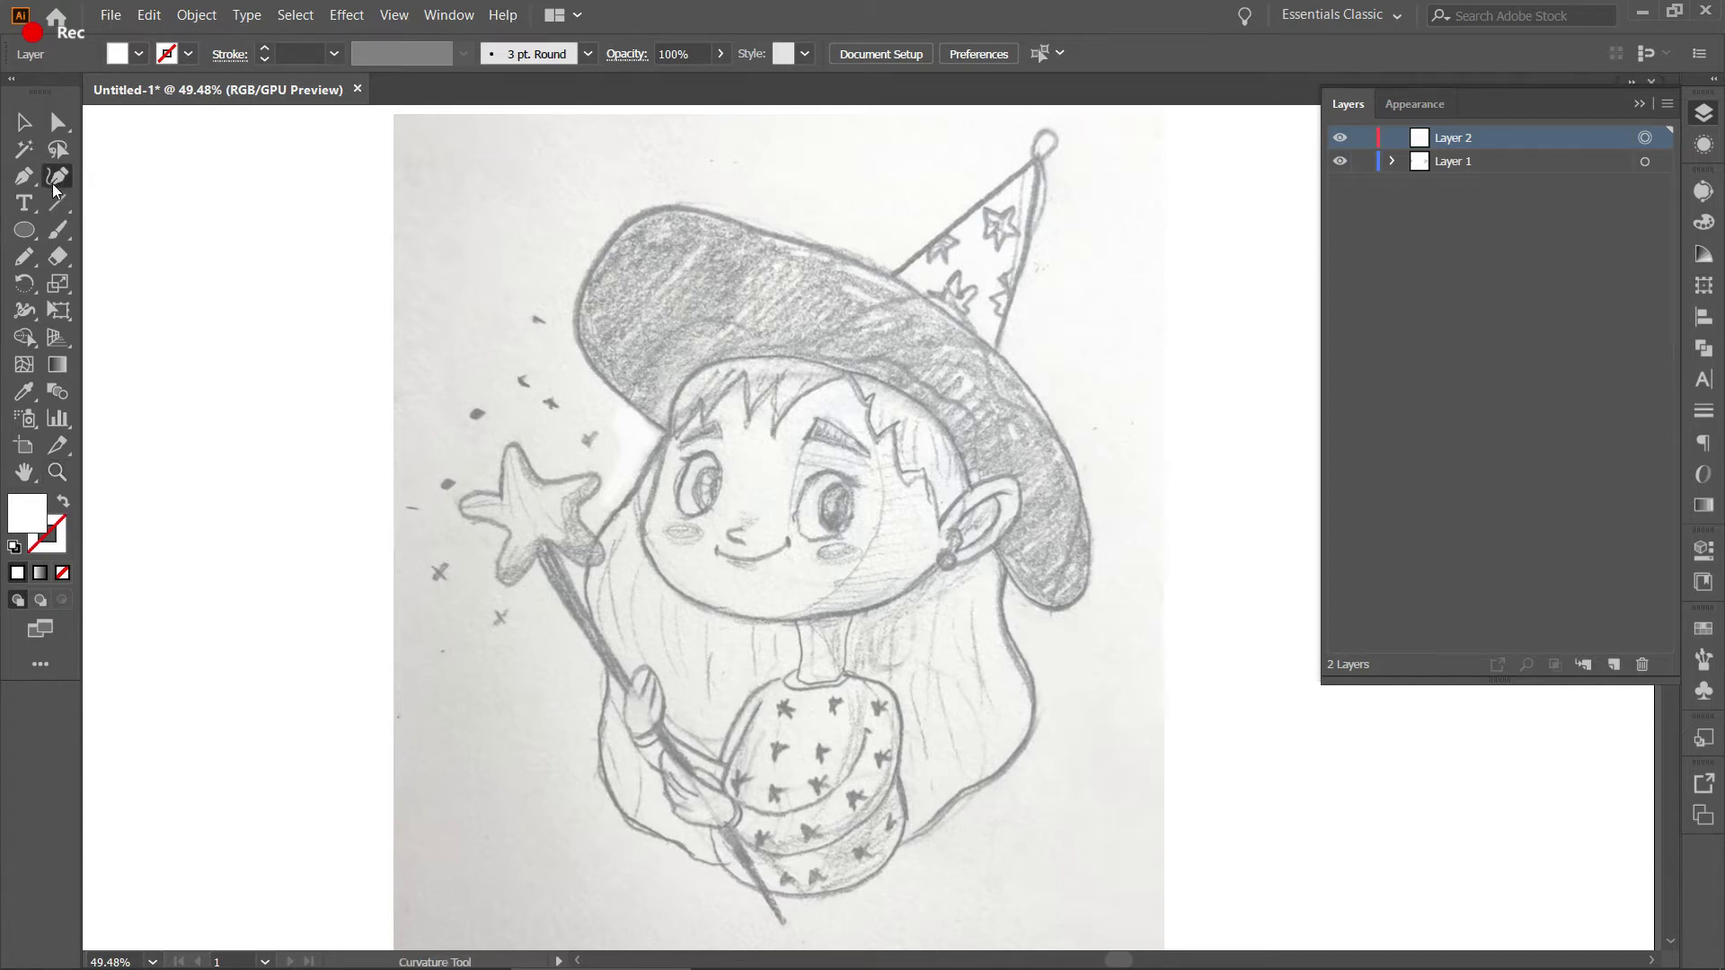
pyautogui.click(664, 434)
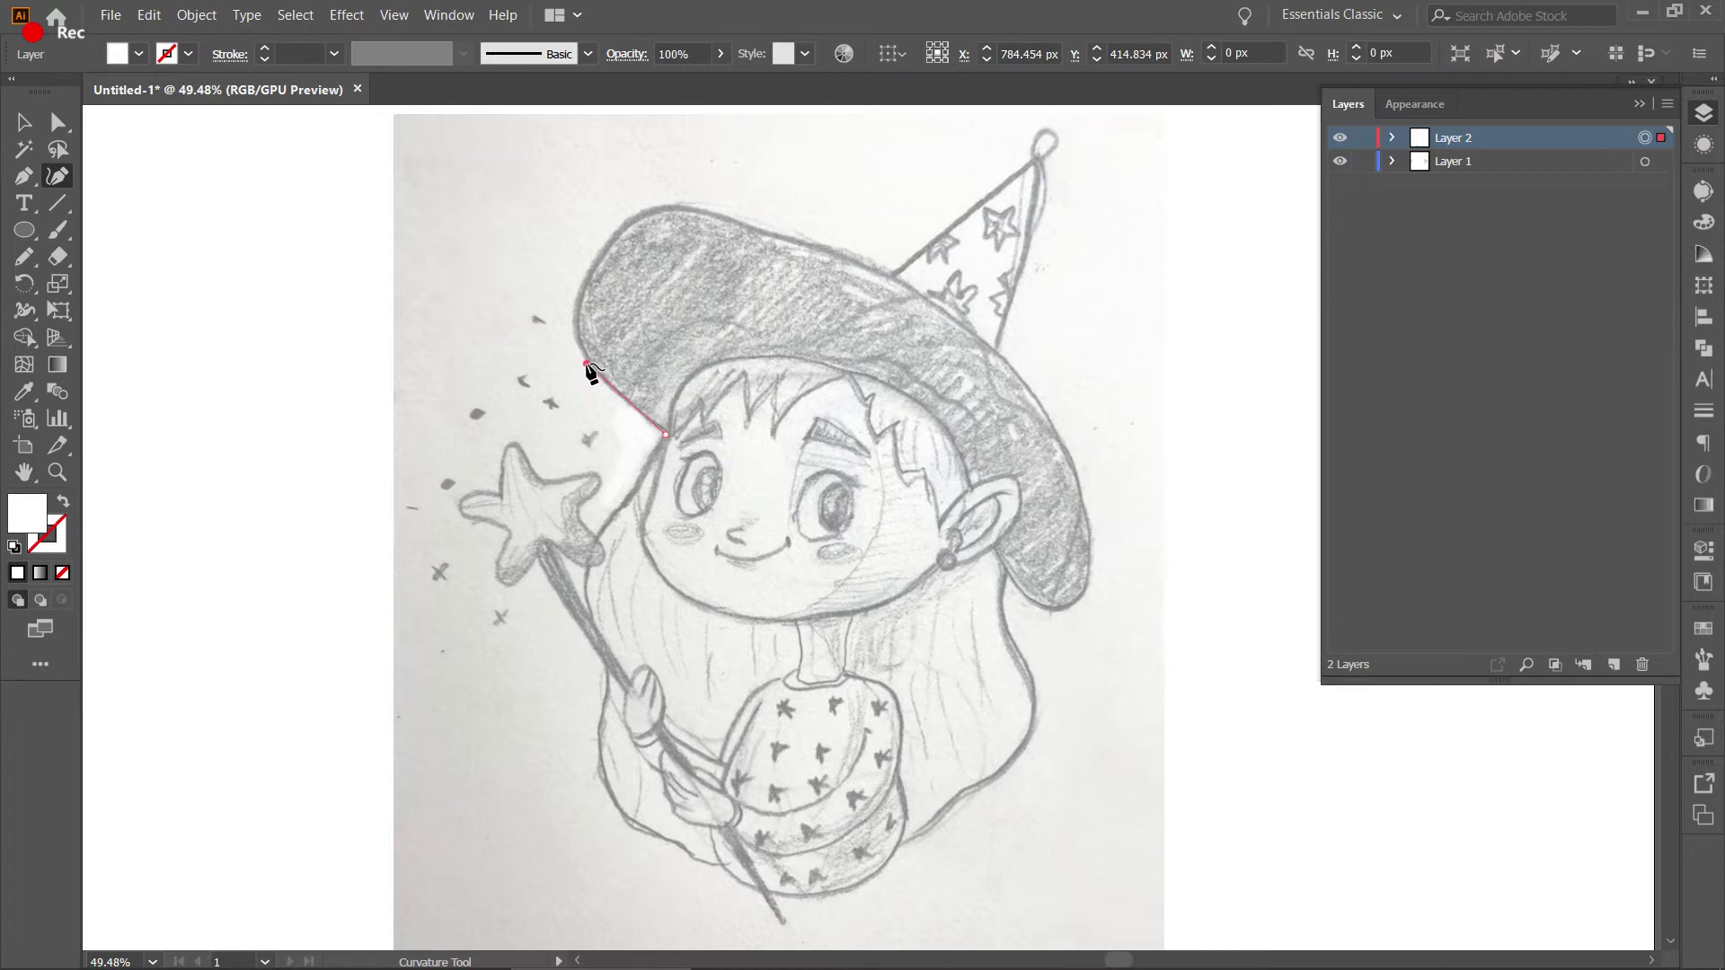
pyautogui.press('v')
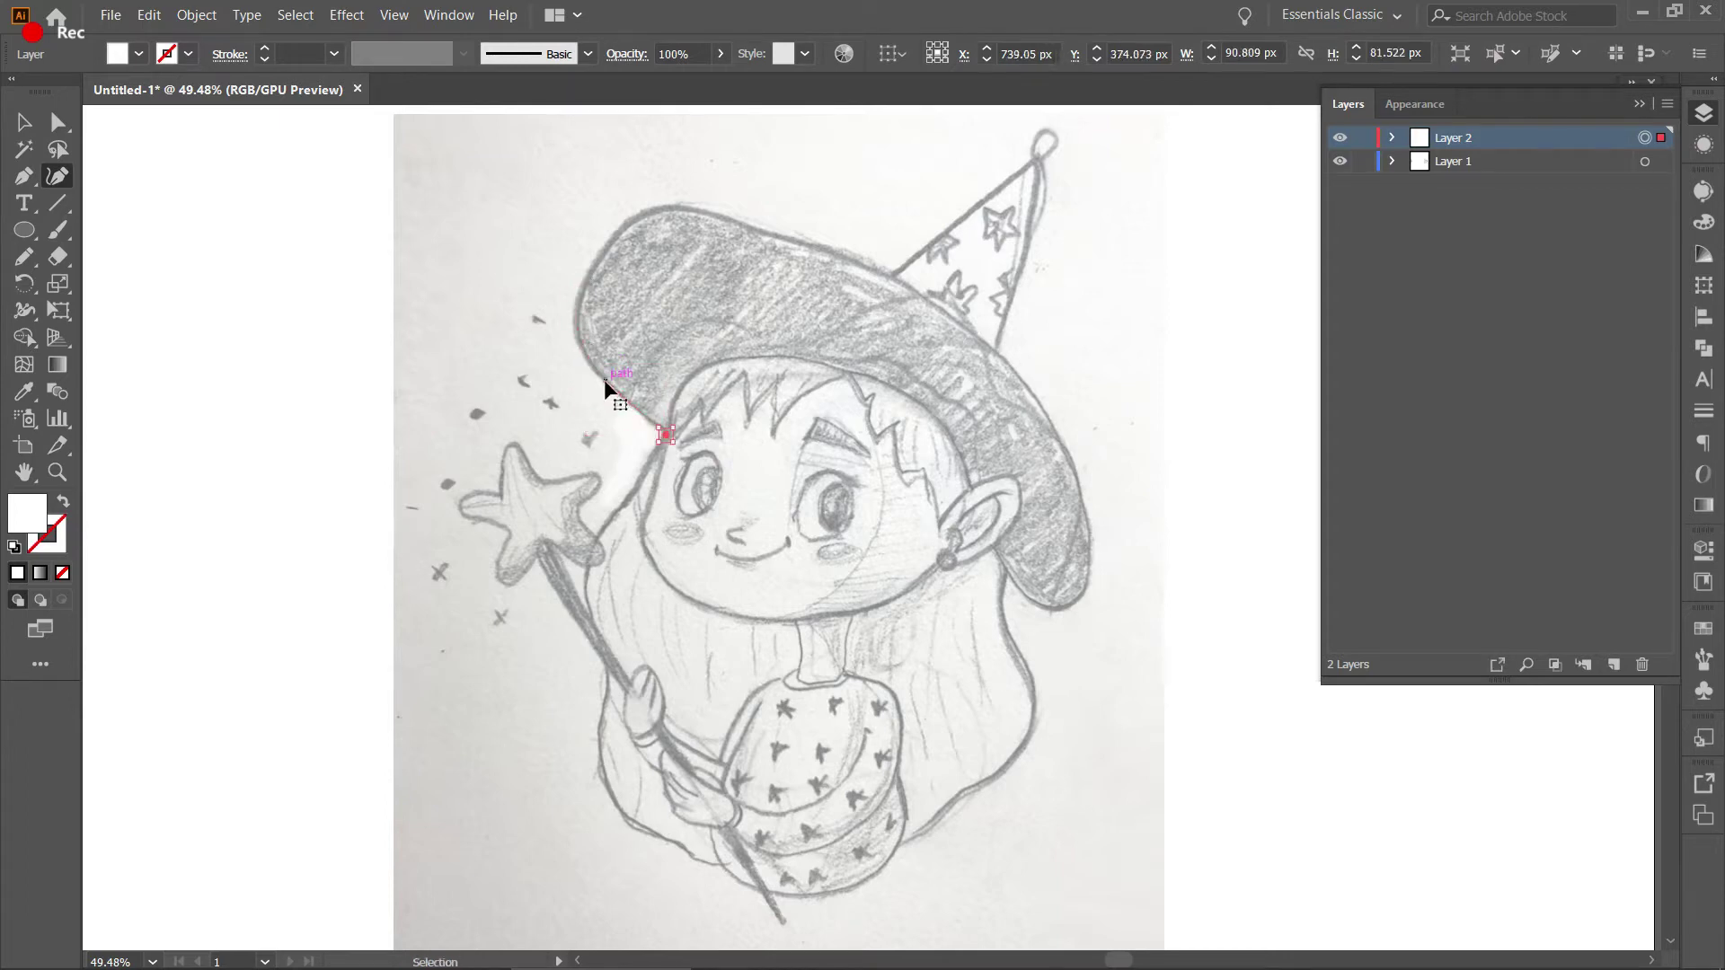
pyautogui.hotkey('shift', '~')
# Place anchors around the brim's top, right side and bottom curve, closing the outline at its start.
pyautogui.click(606, 384)
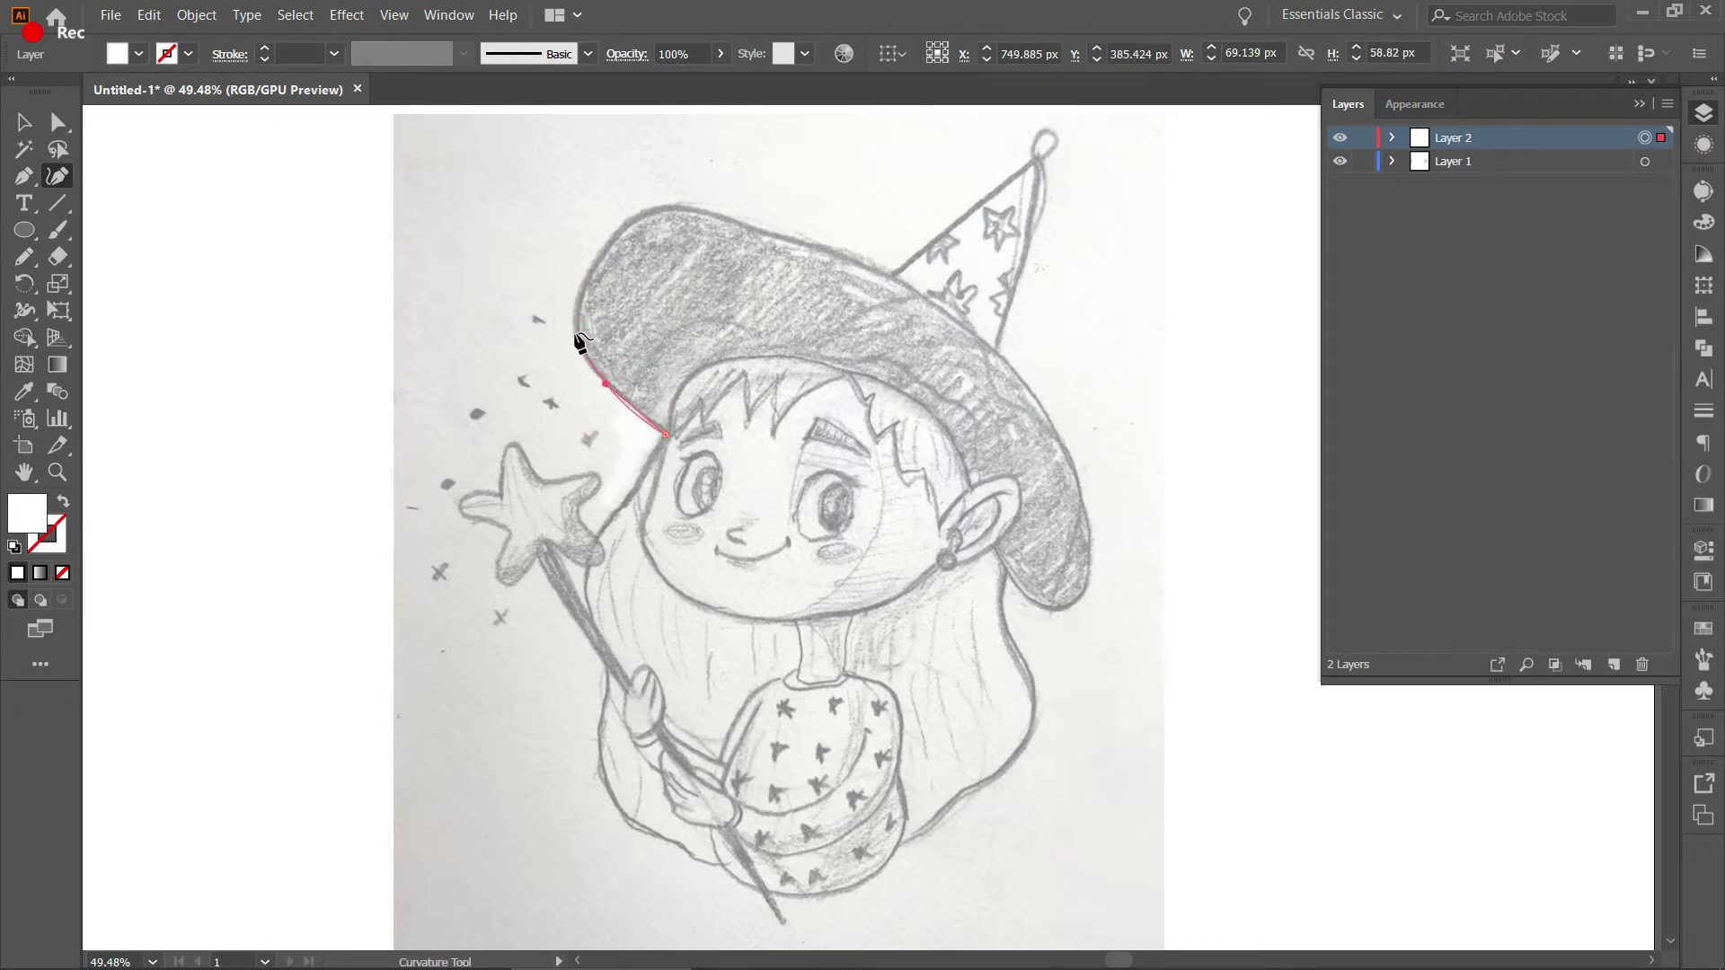
pyautogui.click(589, 272)
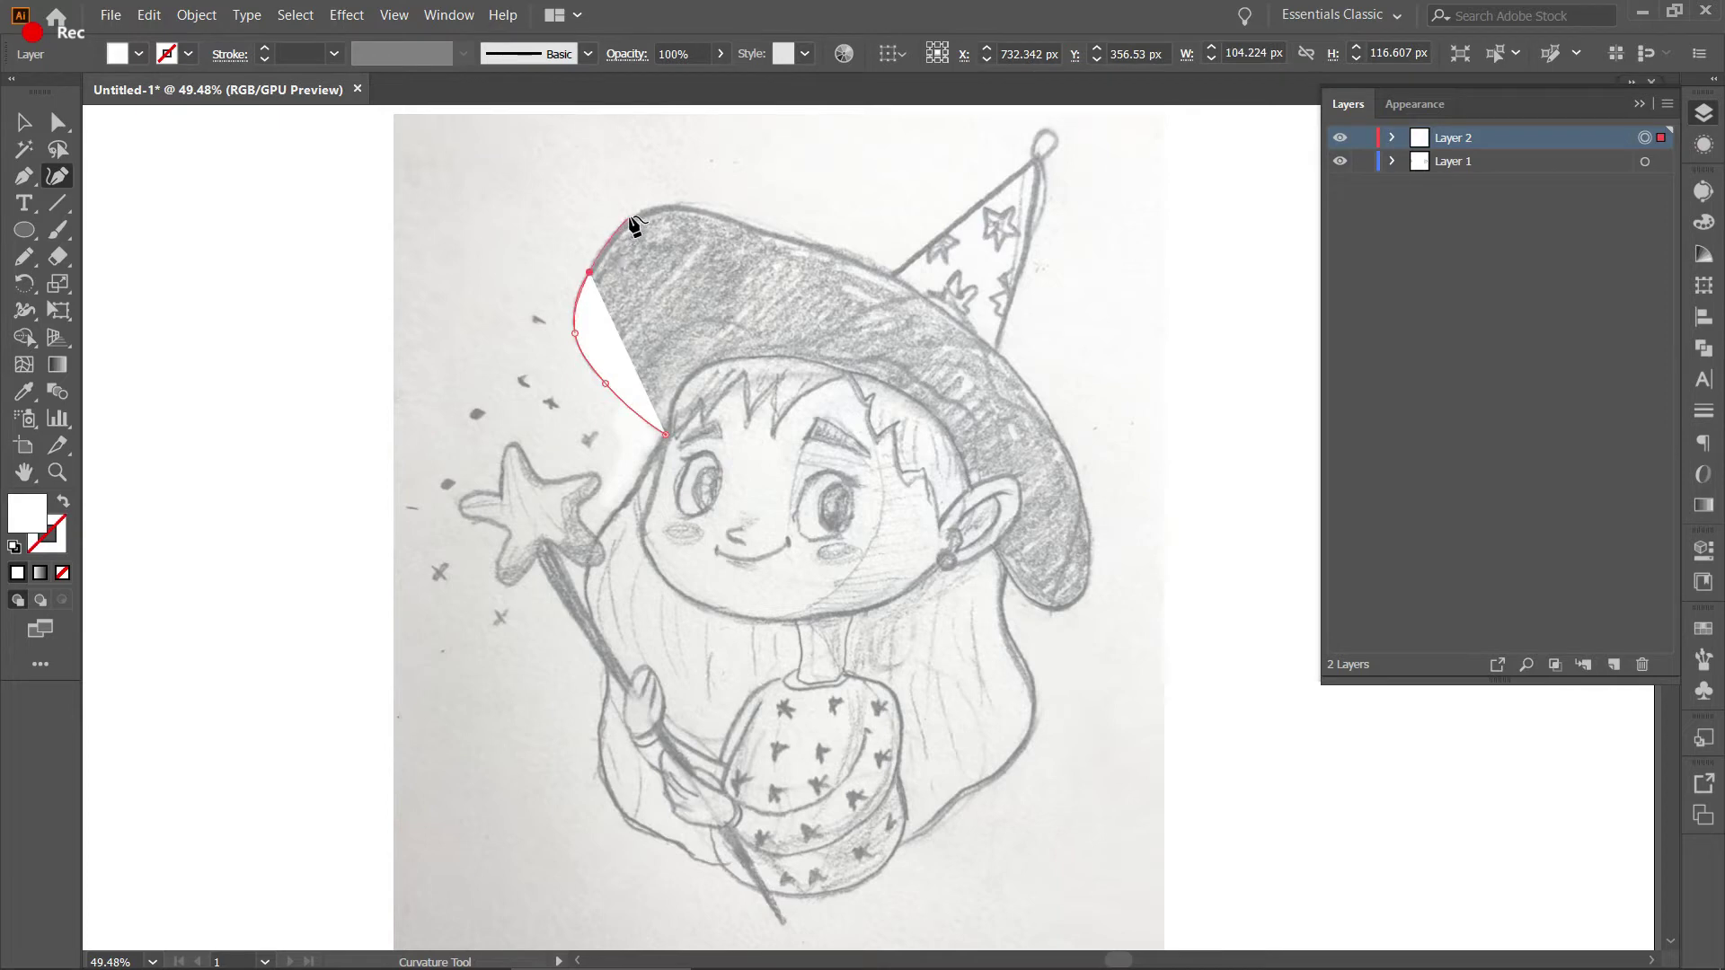
pyautogui.click(632, 222)
pyautogui.click(703, 211)
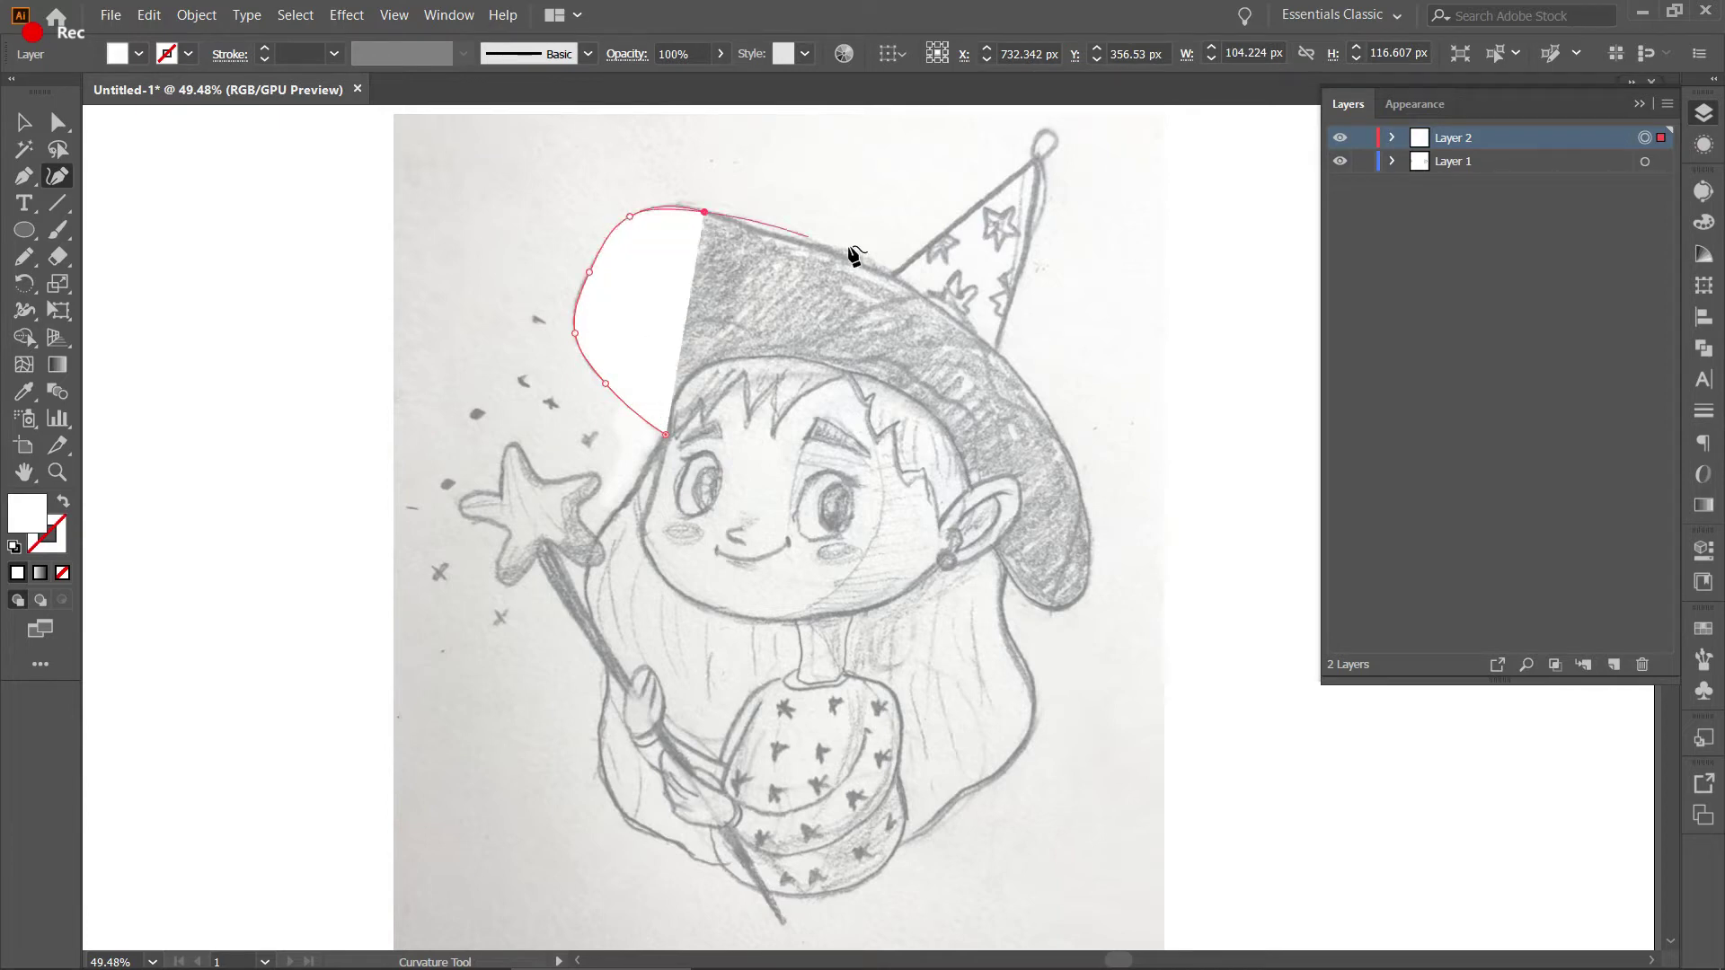
pyautogui.click(899, 271)
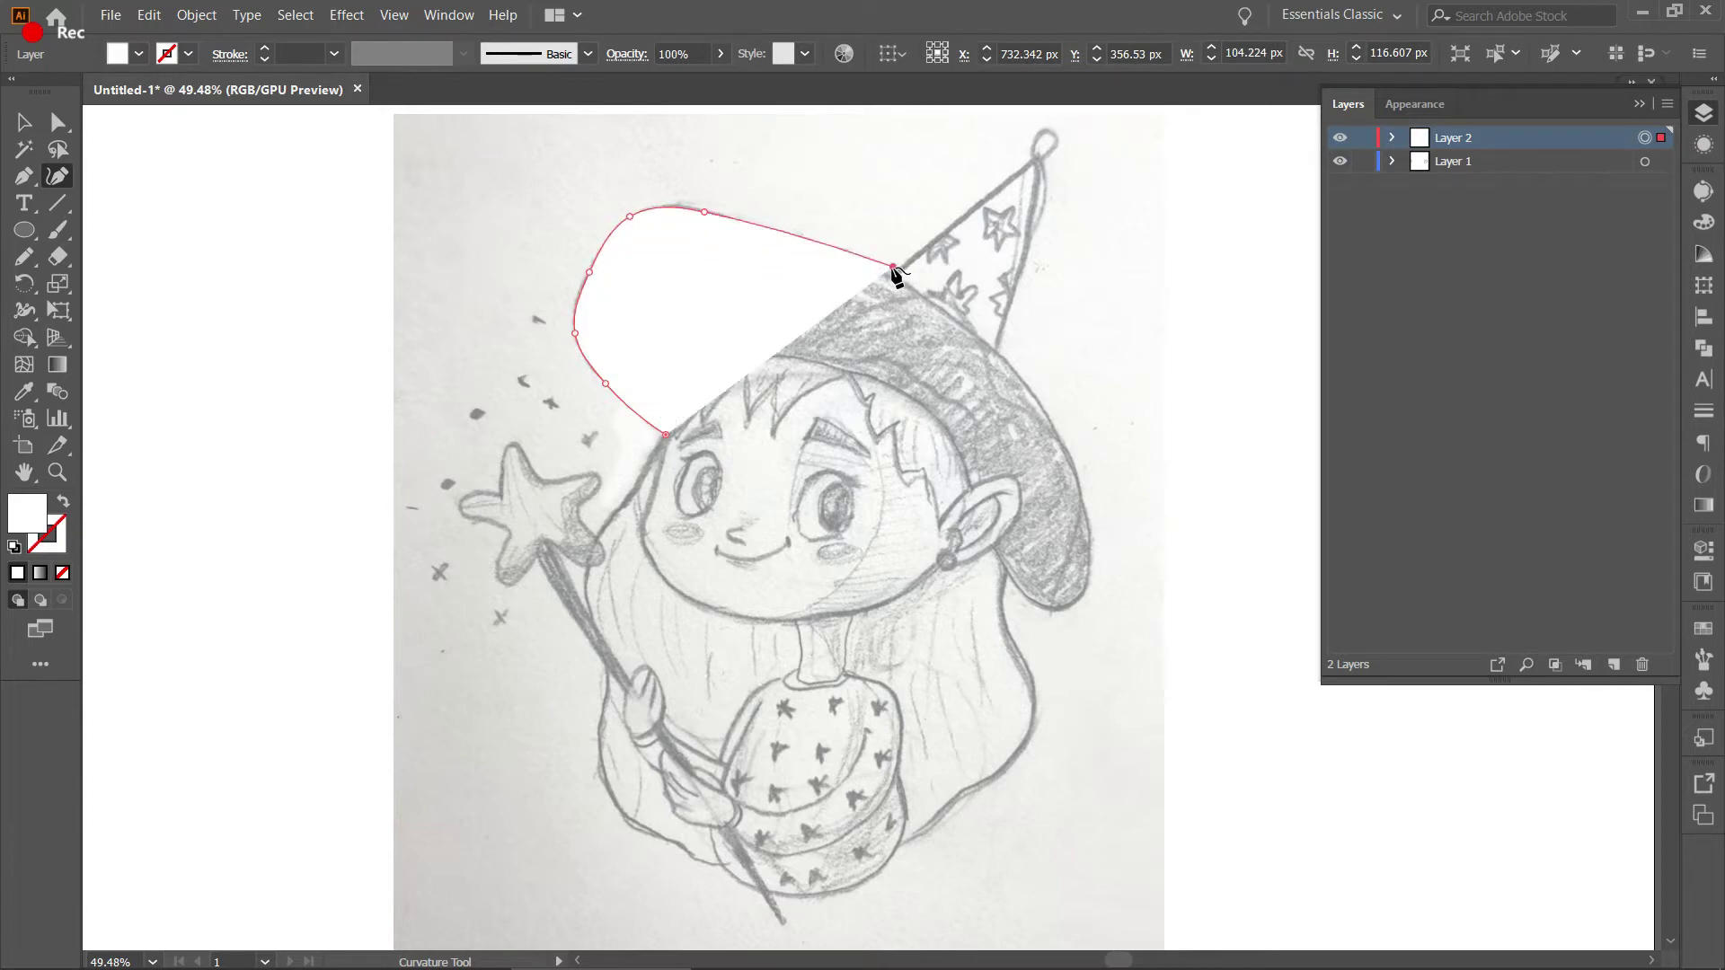
pyautogui.click(1062, 436)
pyautogui.click(1090, 535)
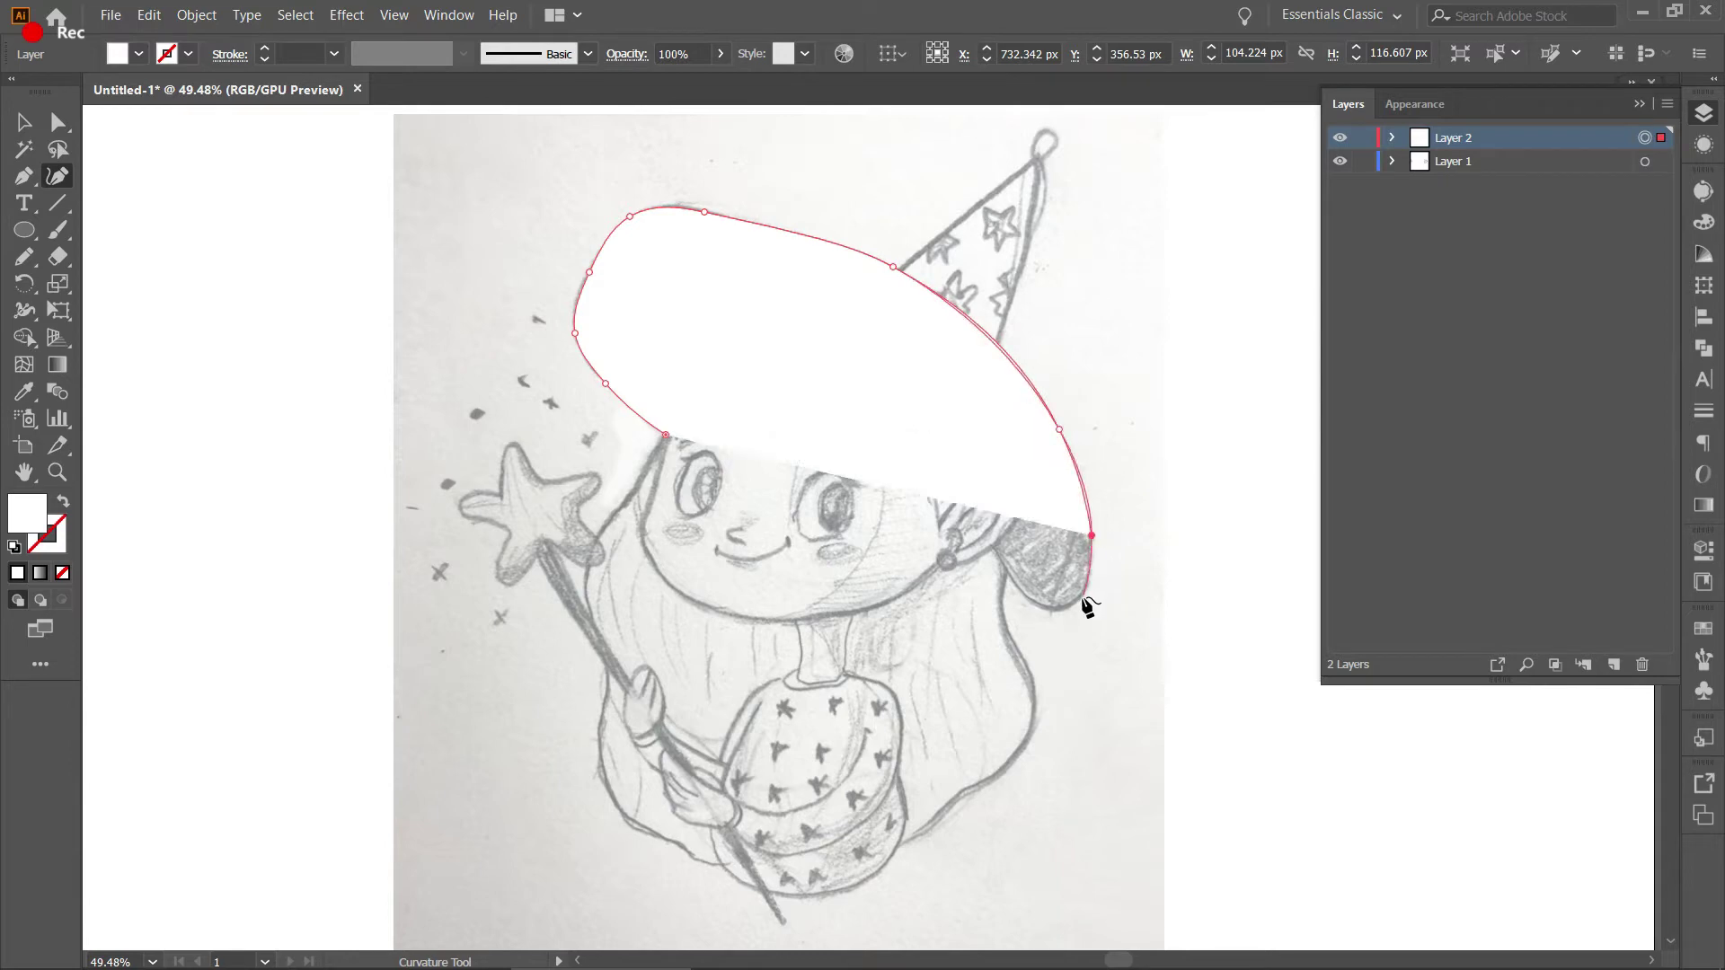
pyautogui.click(1088, 605)
pyautogui.click(1005, 623)
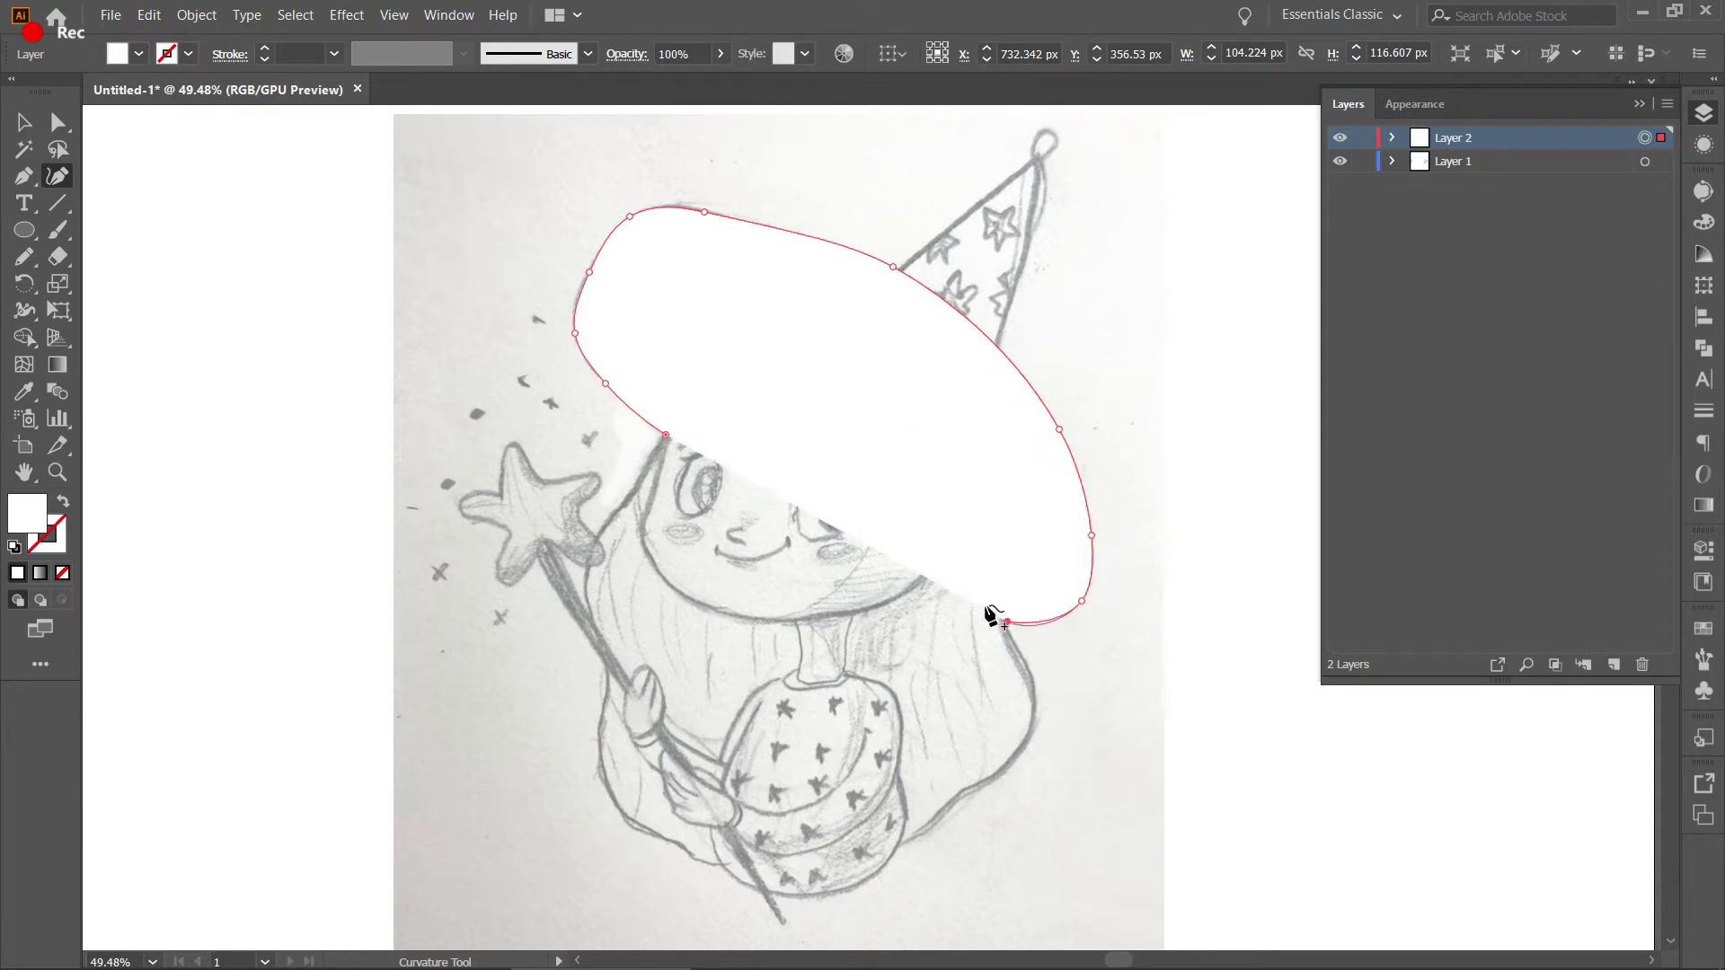
pyautogui.click(664, 435)
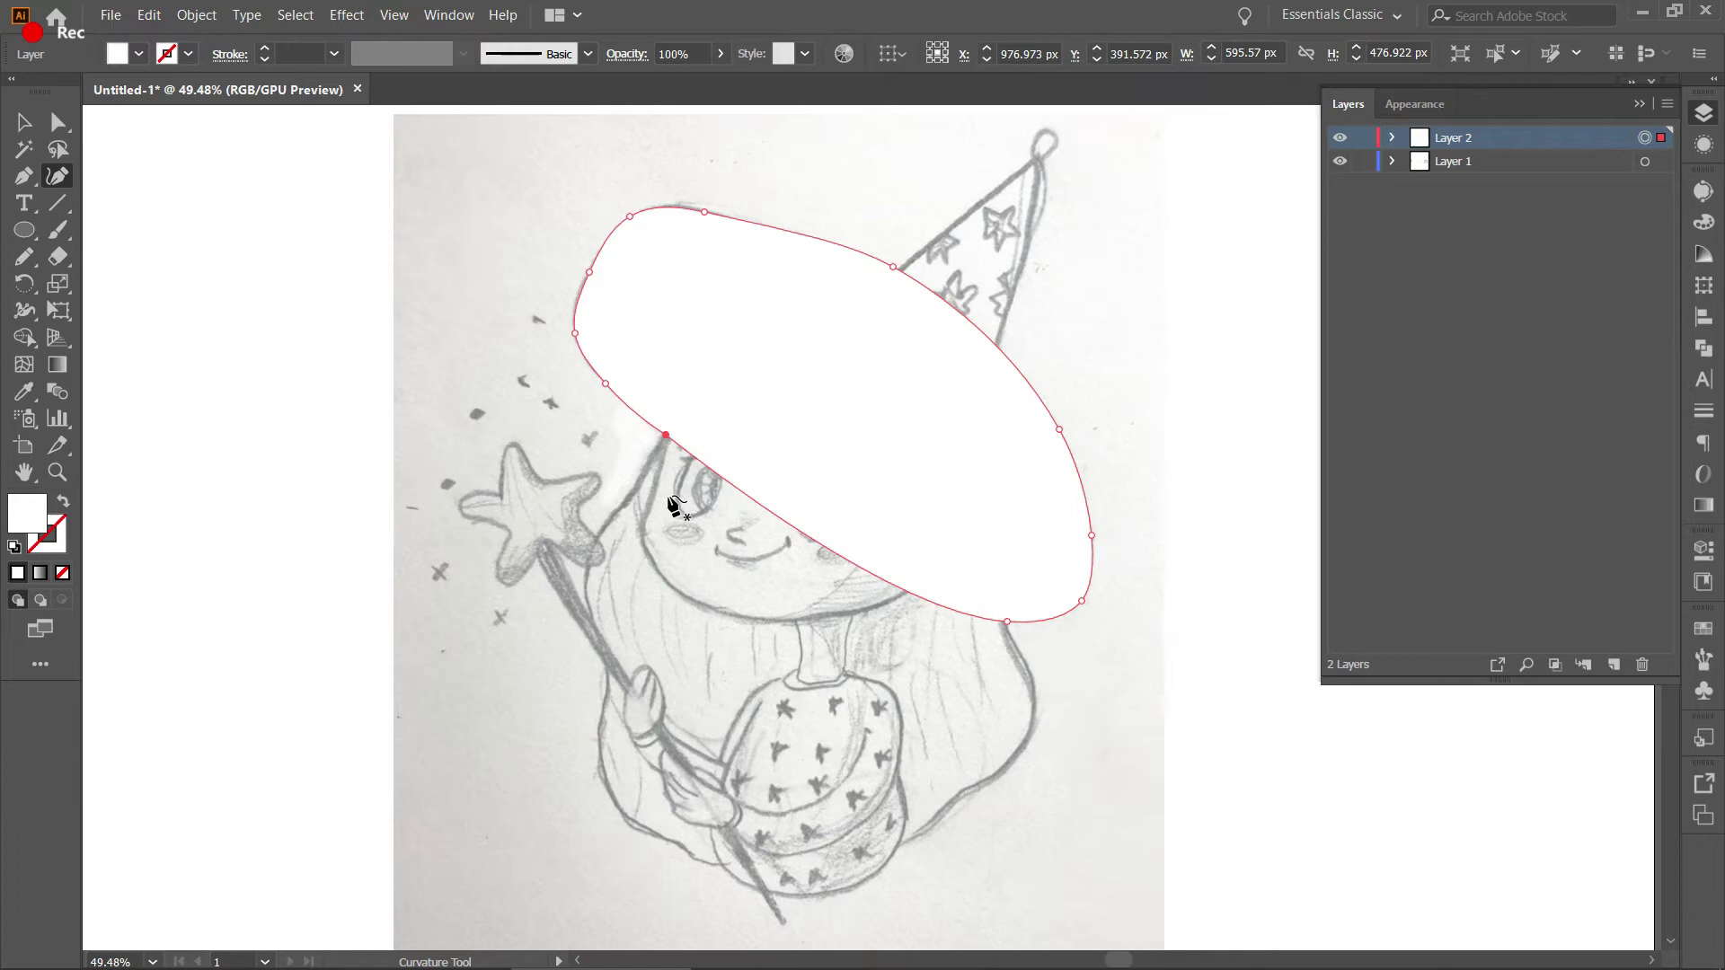
pyautogui.press('v')
# Make the brim outline unfilled with a 4 pt #01140c dark green stroke.
pyautogui.click(60, 501)
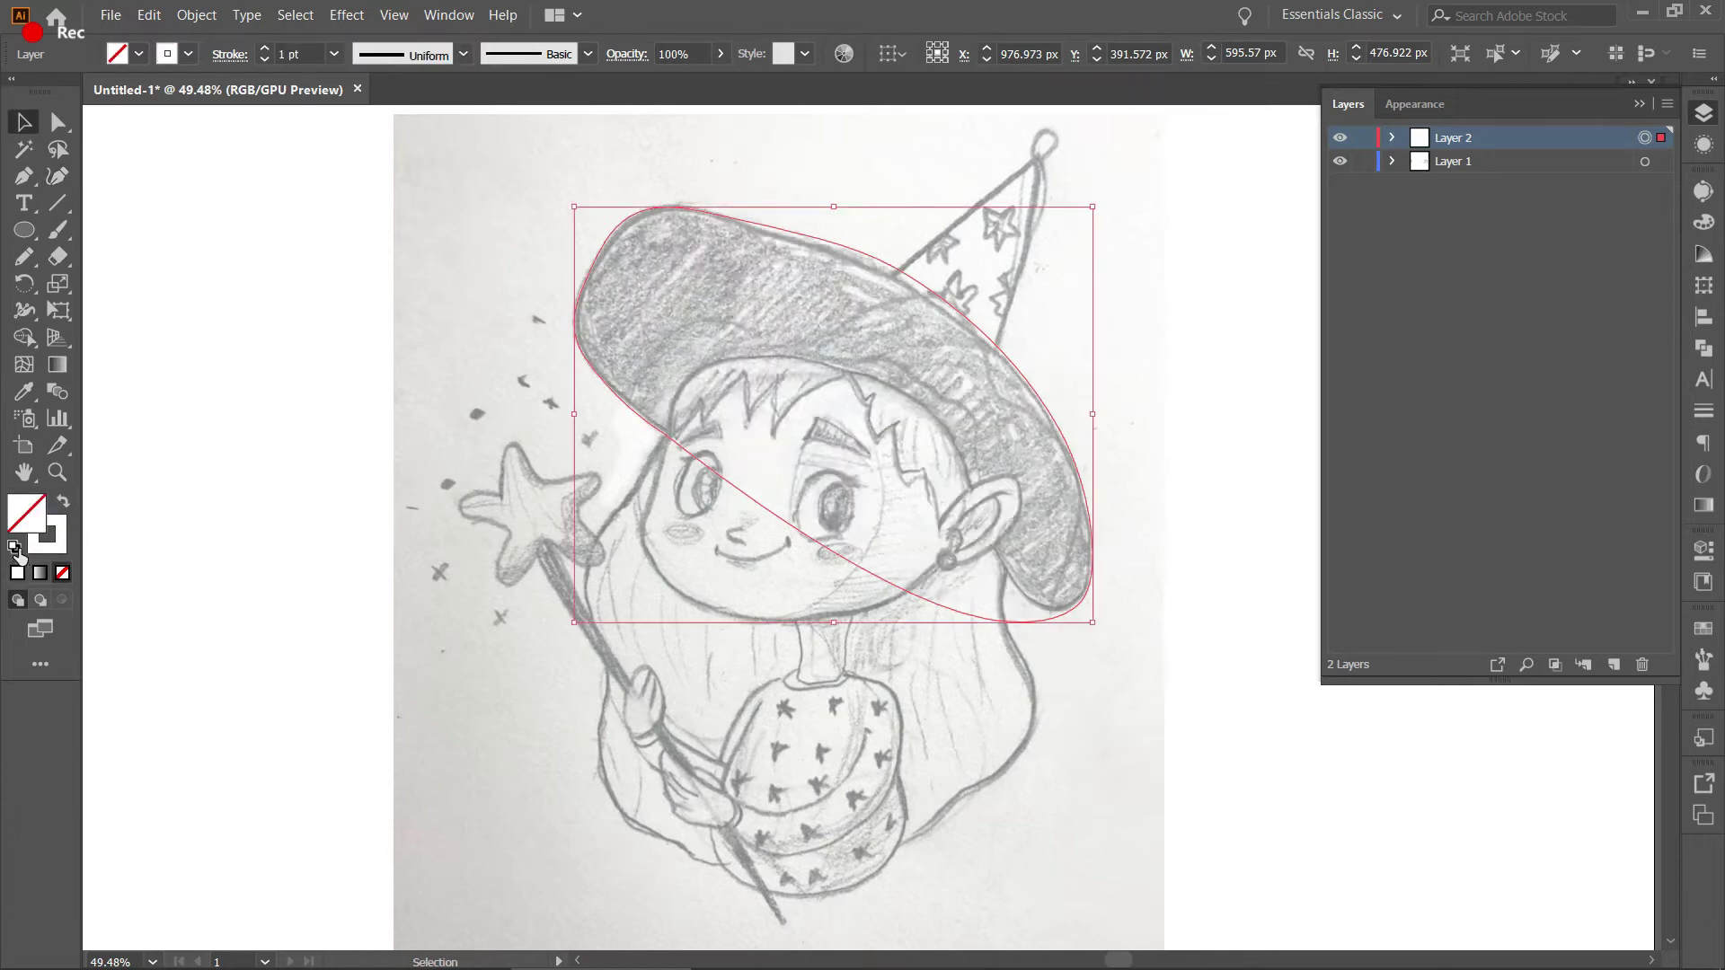
pyautogui.doubleClick(45, 537)
pyautogui.click(1456, 562)
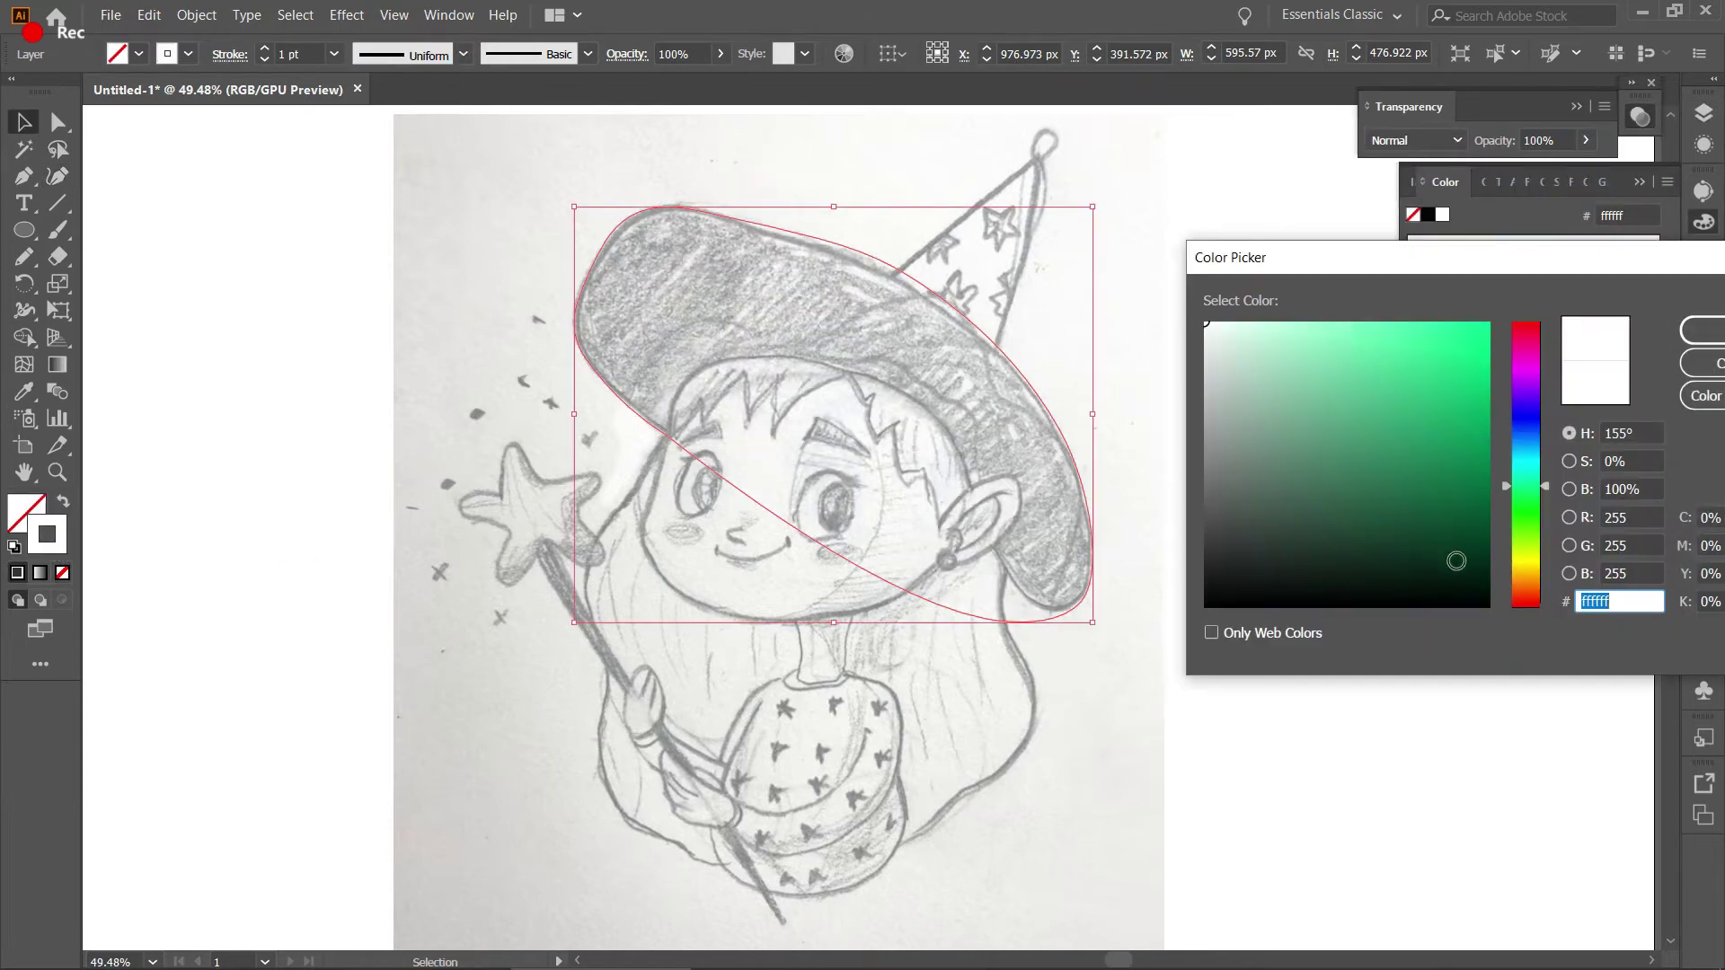
pyautogui.click(1704, 331)
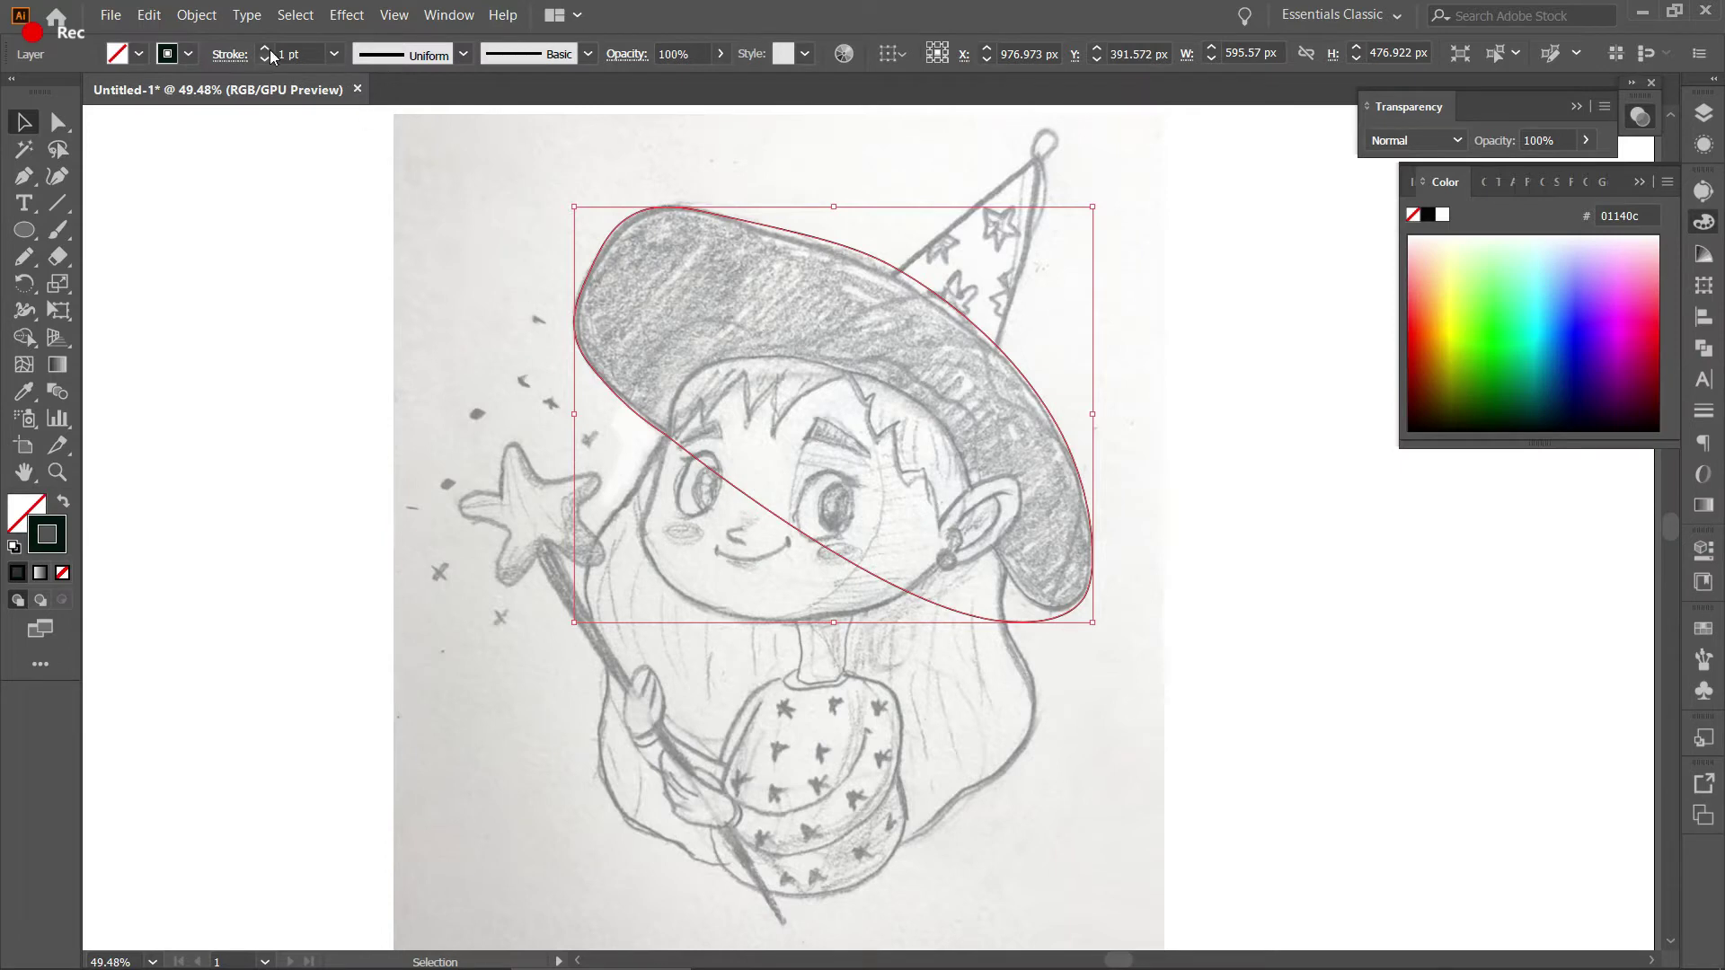
pyautogui.click(265, 47)
pyautogui.click(264, 47)
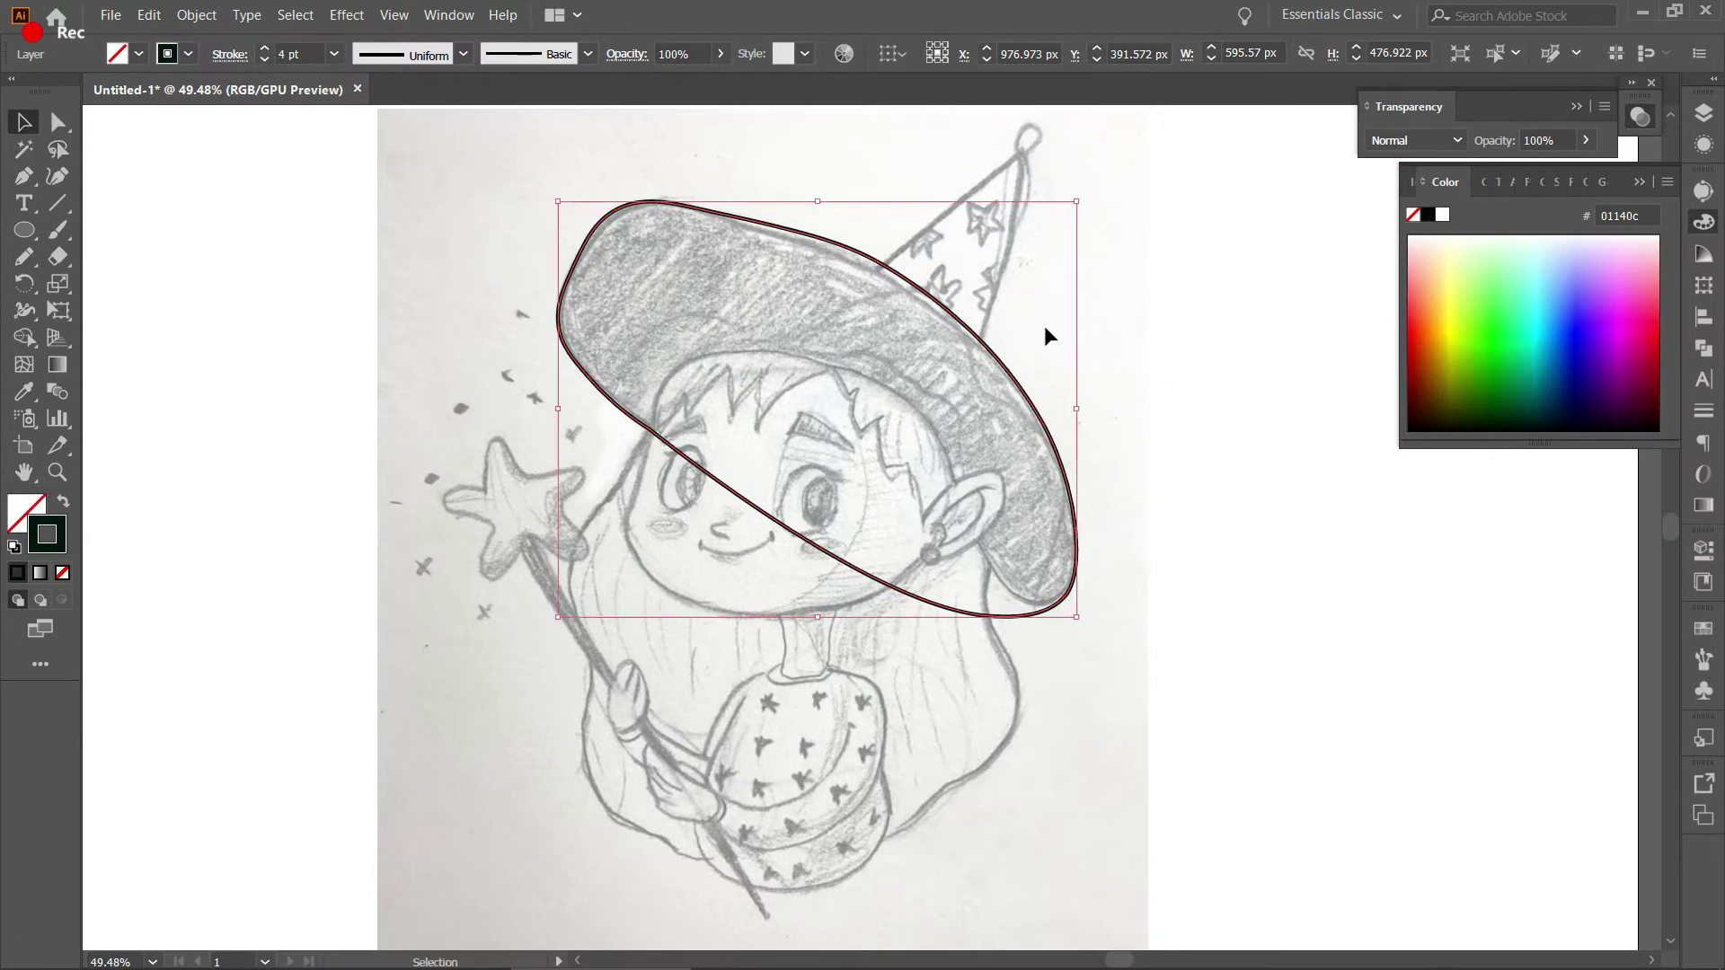
pyautogui.scroll(1, 1104, 335)
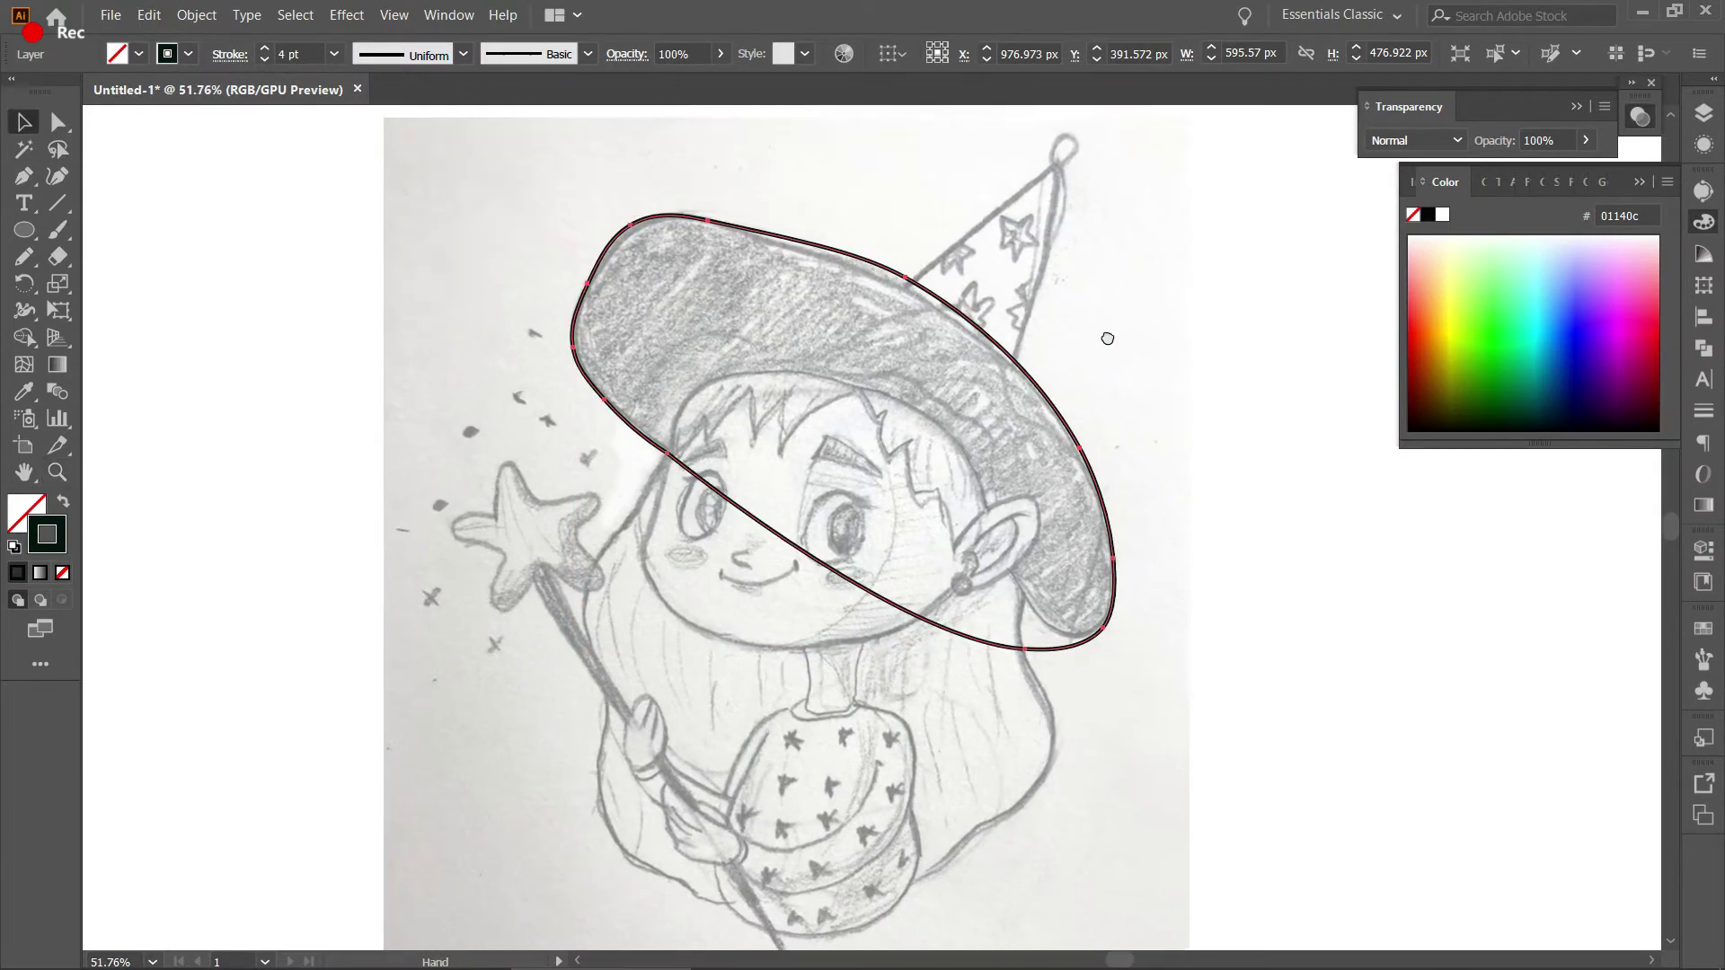
# Simplify the brim path to fewer anchor points with the Simplify slider.
pyautogui.rightClick(1008, 353)
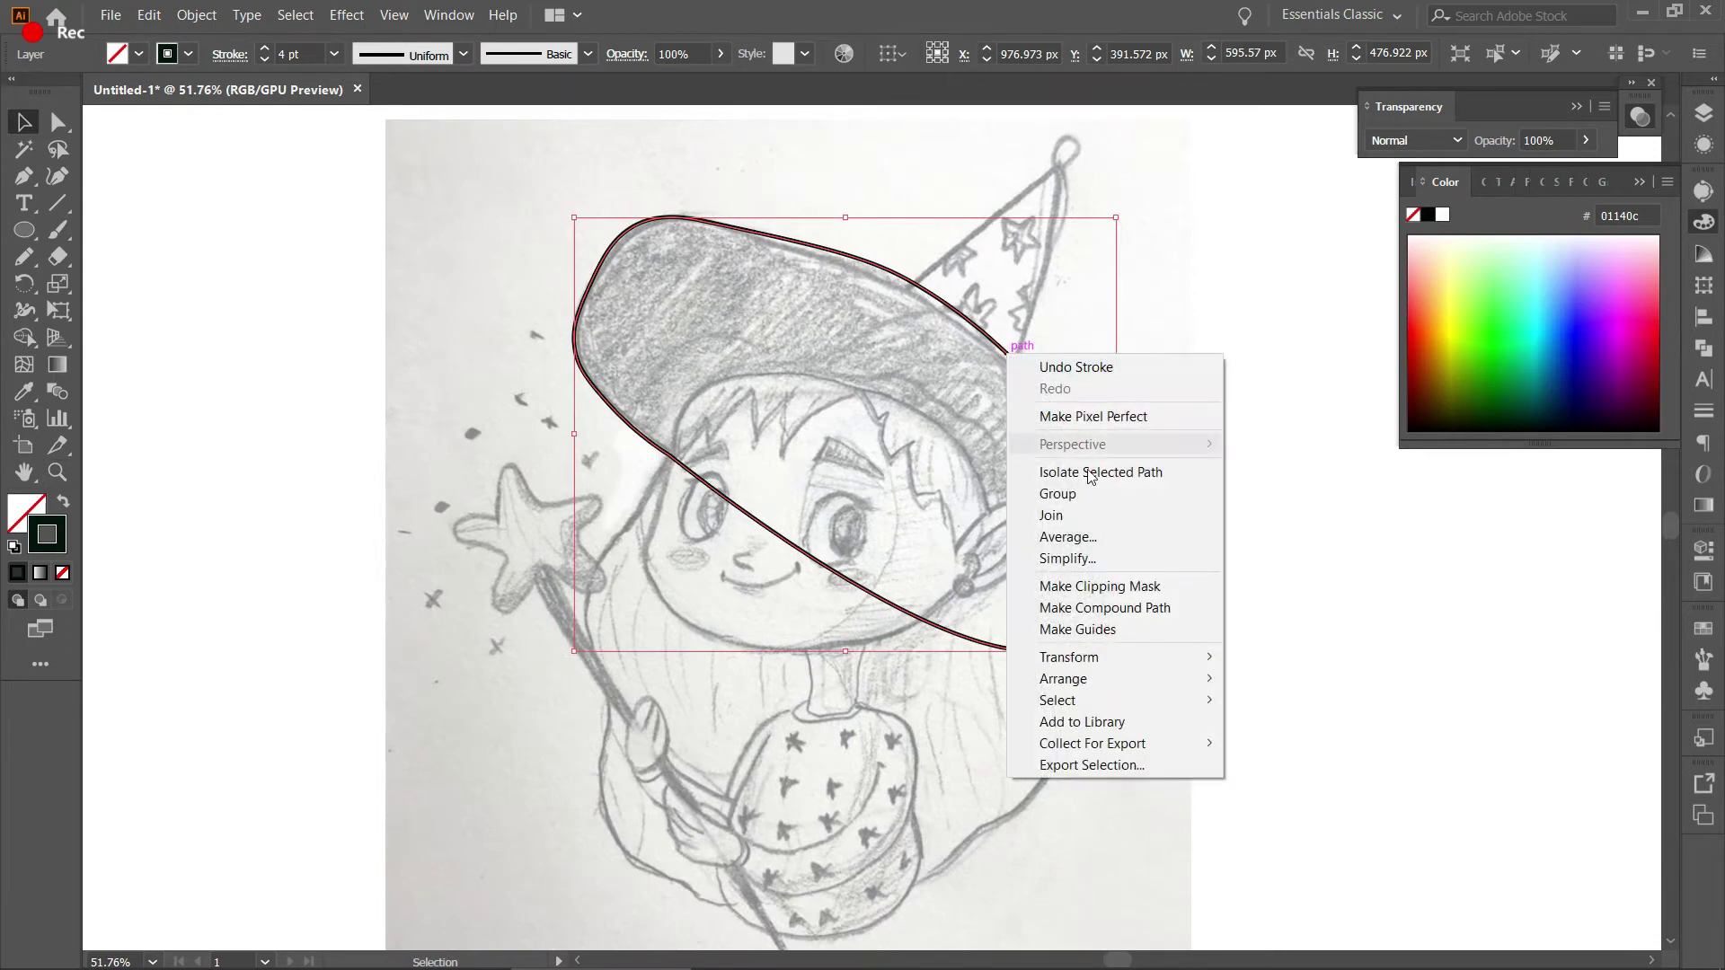
pyautogui.click(1122, 556)
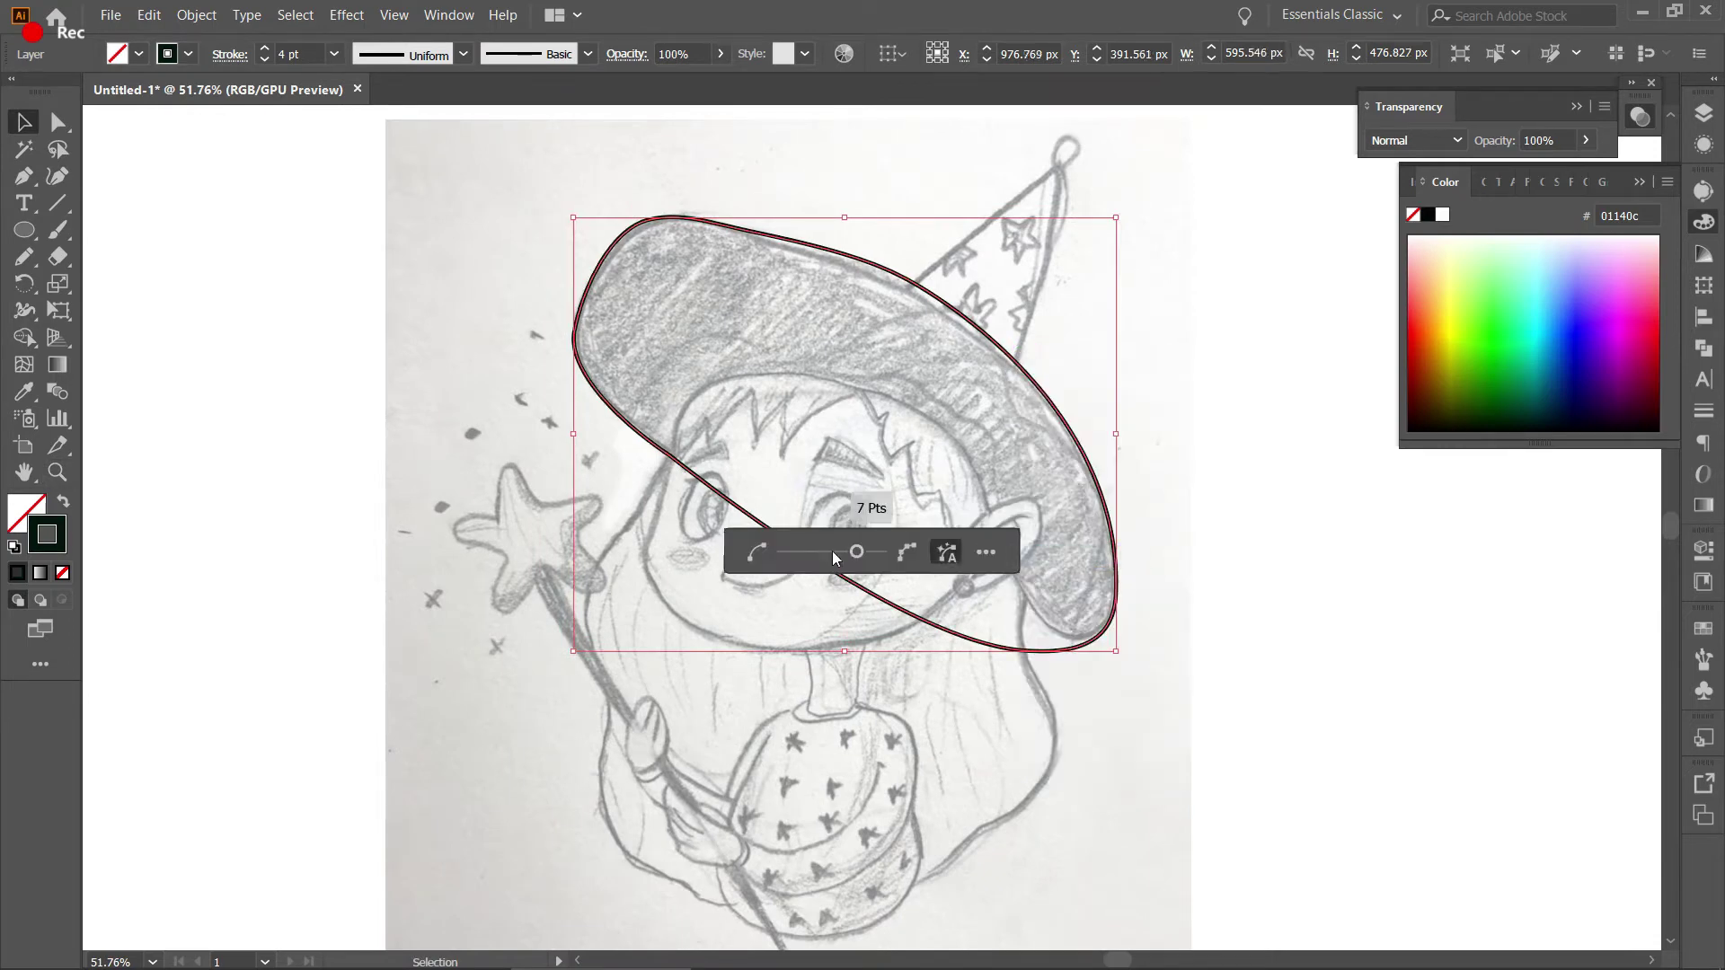
pyautogui.moveTo(857, 554); pyautogui.dragTo(779, 552)
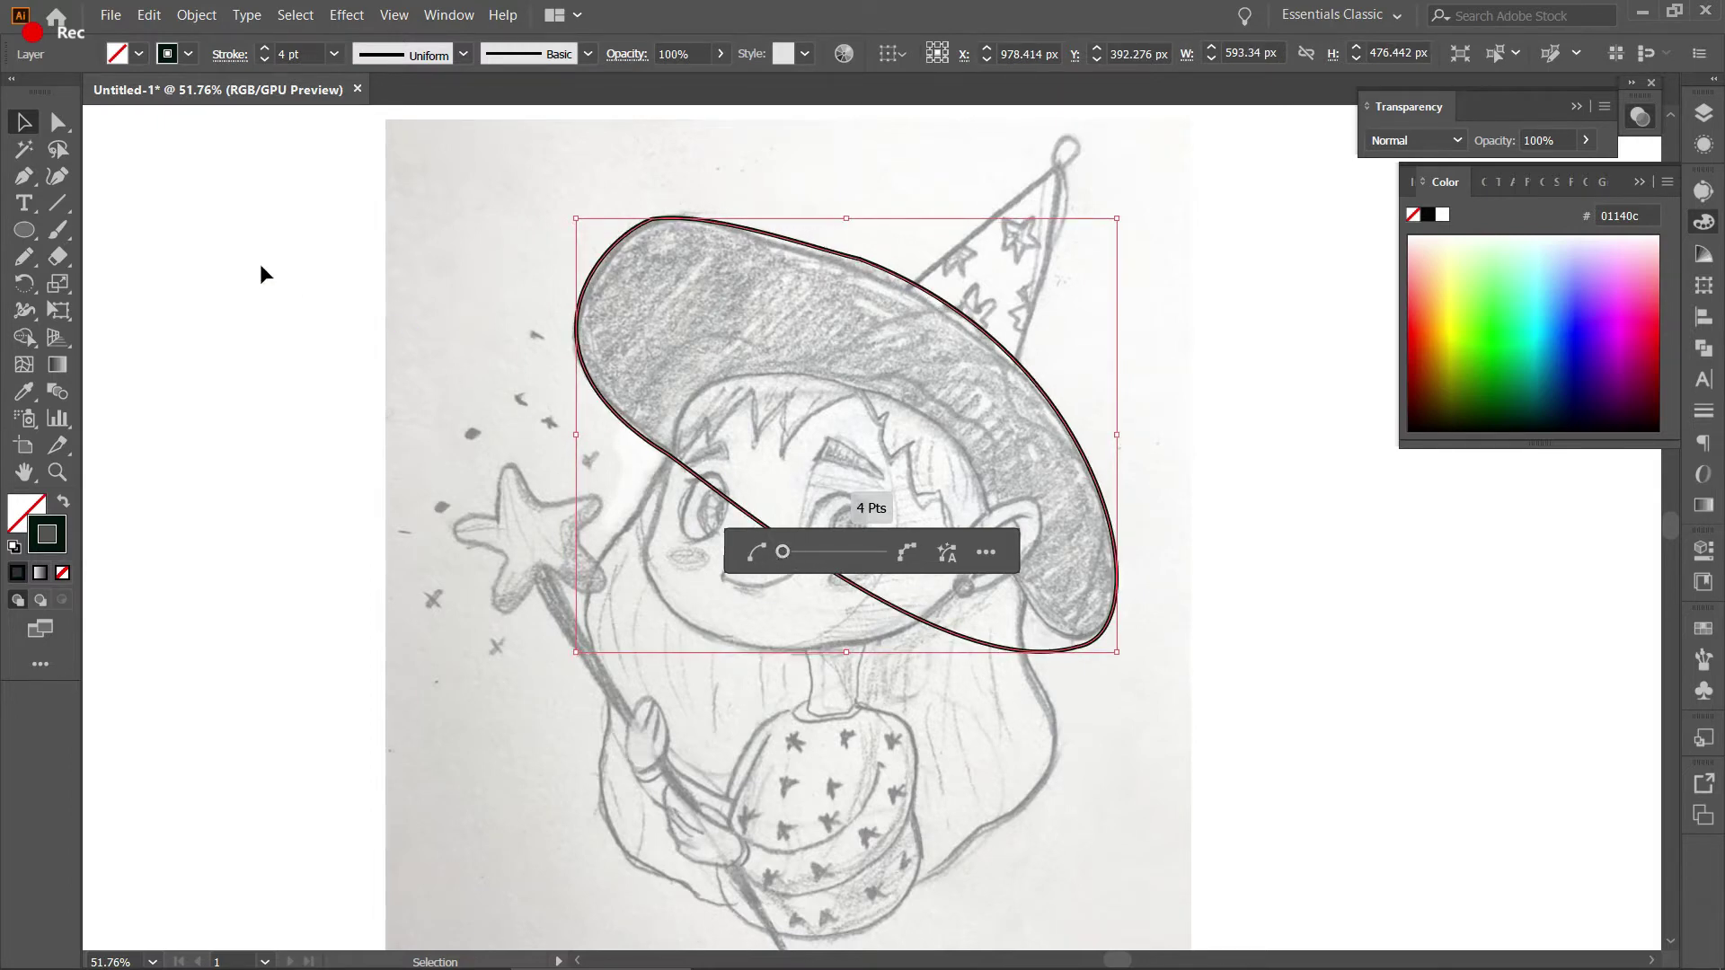
# With the Smooth tool, brush along the brim's top edge, left side and lower diagonal edge.
pyautogui.rightClick(24, 257)
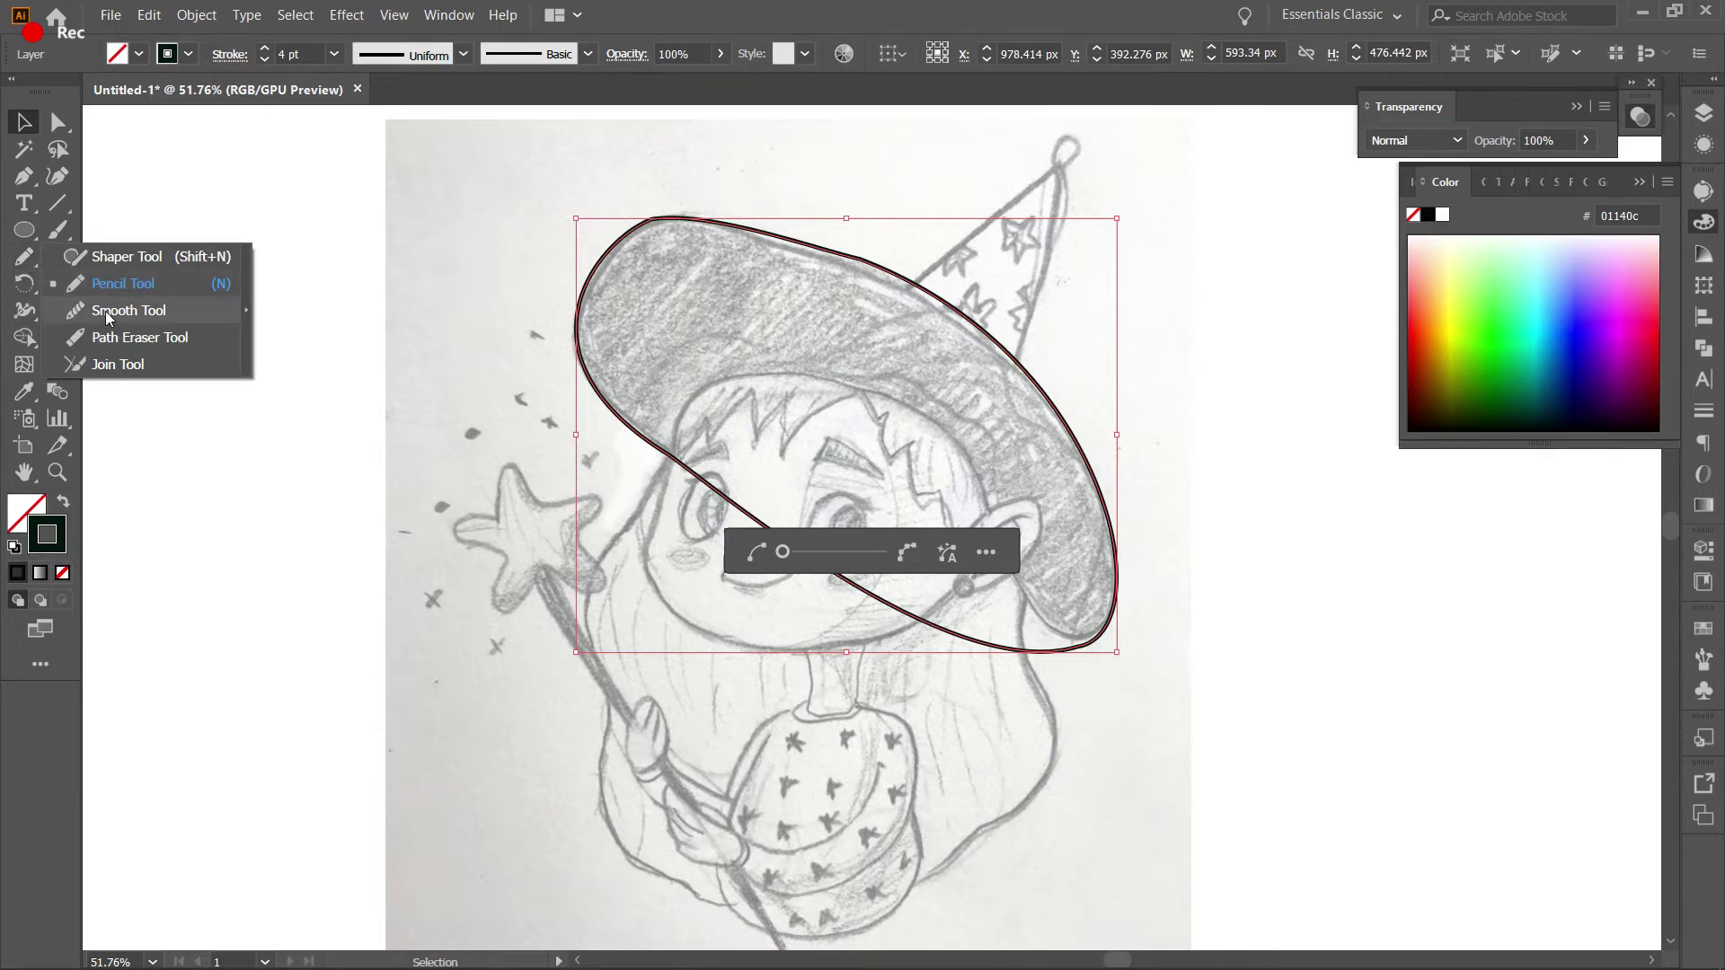
pyautogui.click(24, 256)
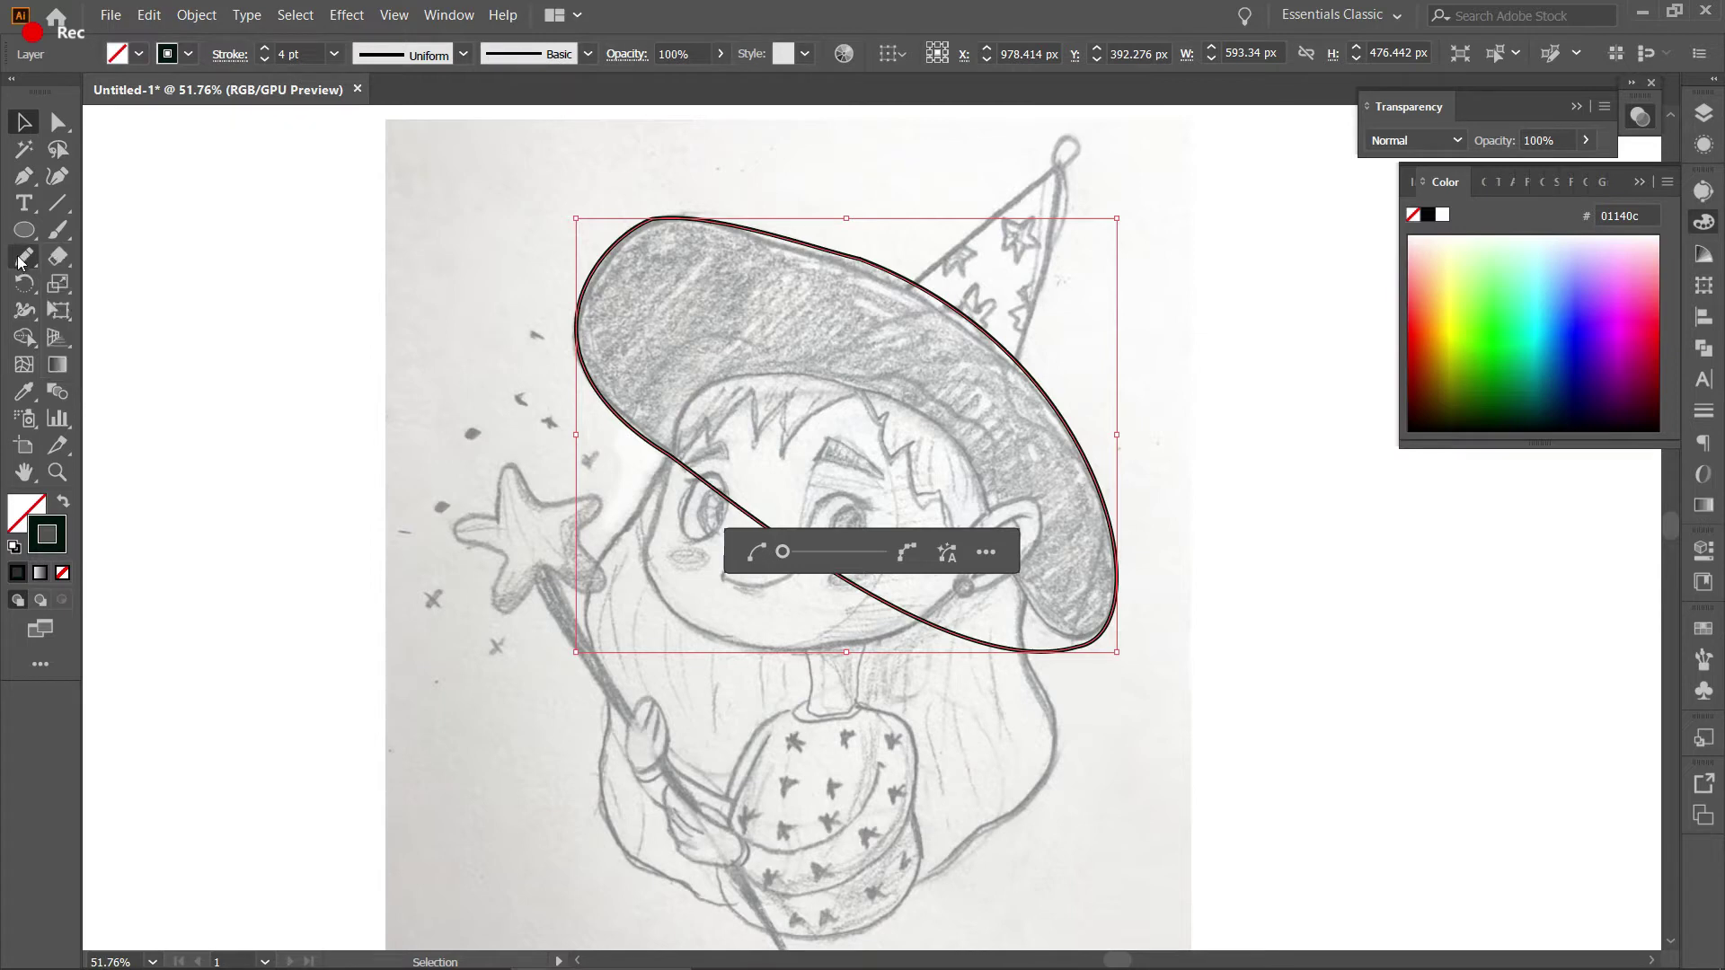
pyautogui.rightClick(25, 256)
pyautogui.click(128, 310)
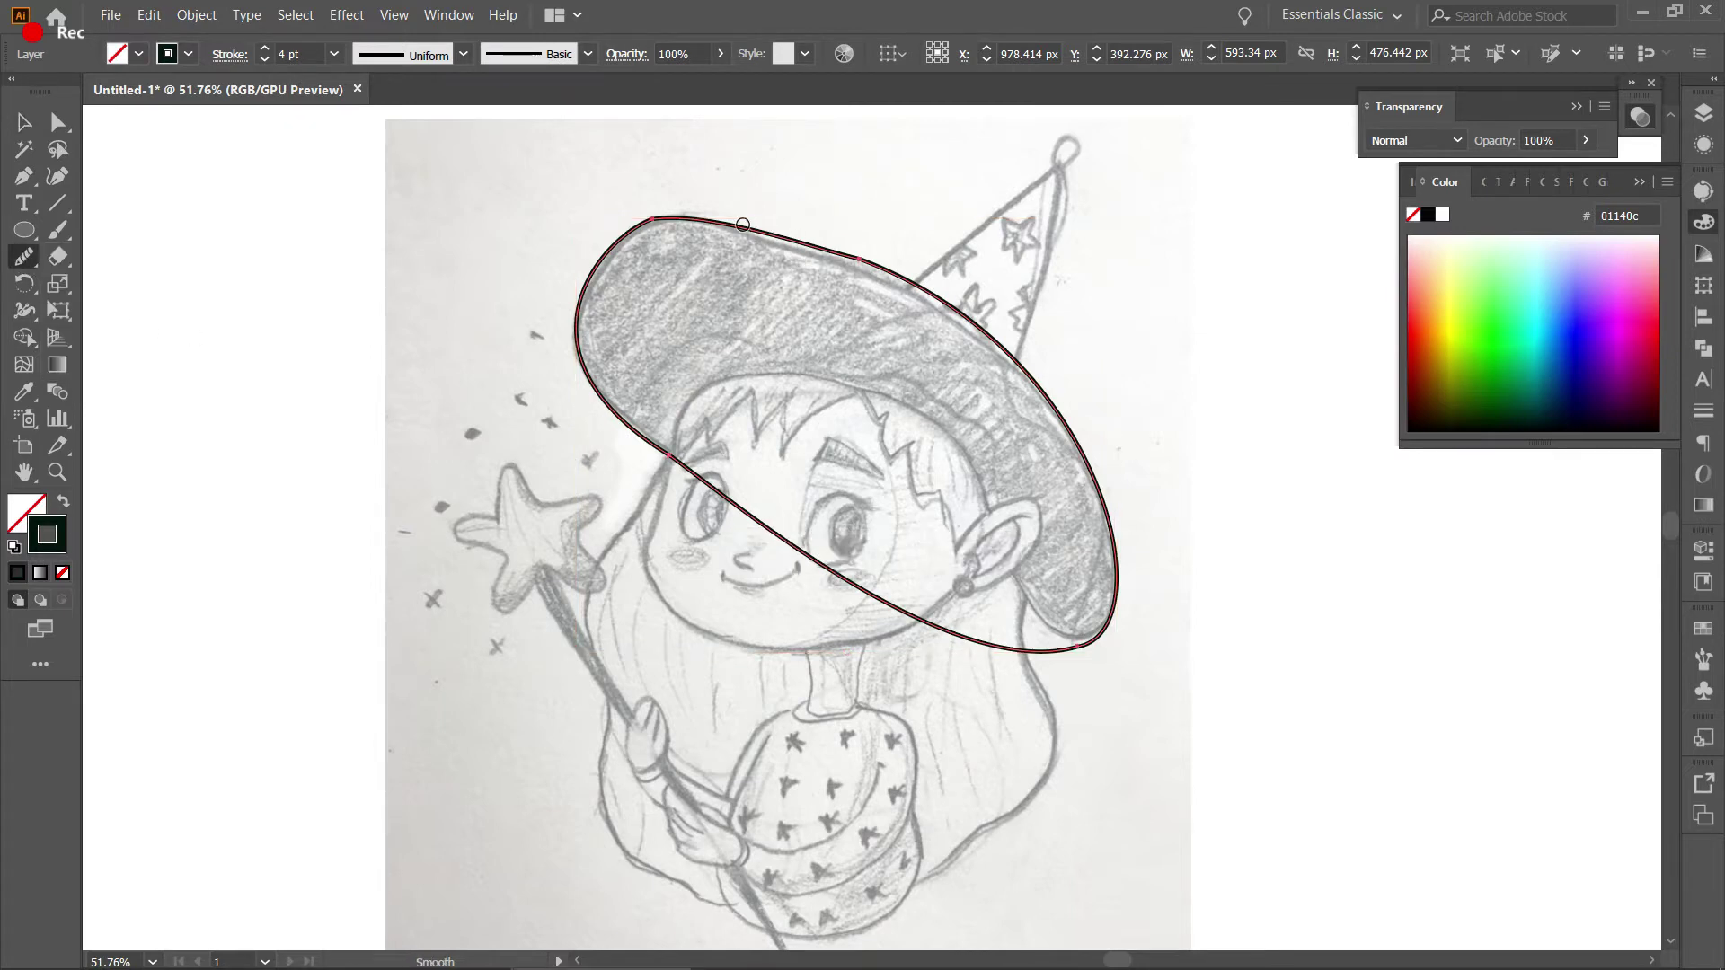
pyautogui.moveTo(651, 218); pyautogui.dragTo(813, 247)
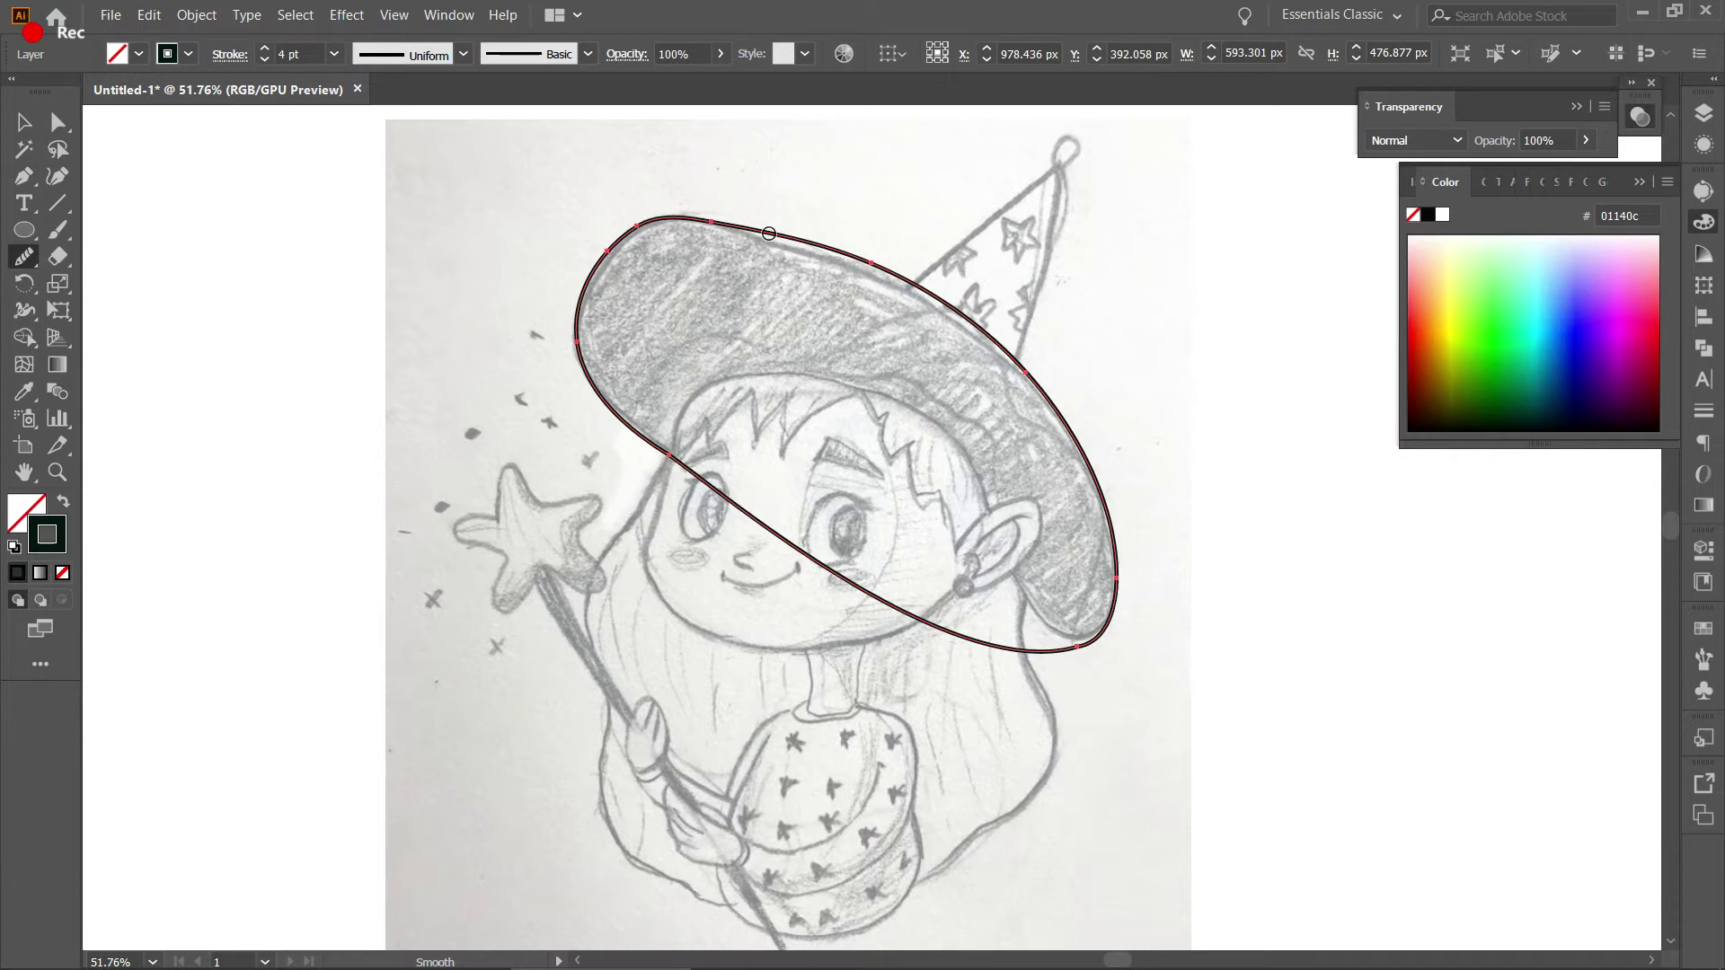
pyautogui.moveTo(694, 218); pyautogui.dragTo(889, 276)
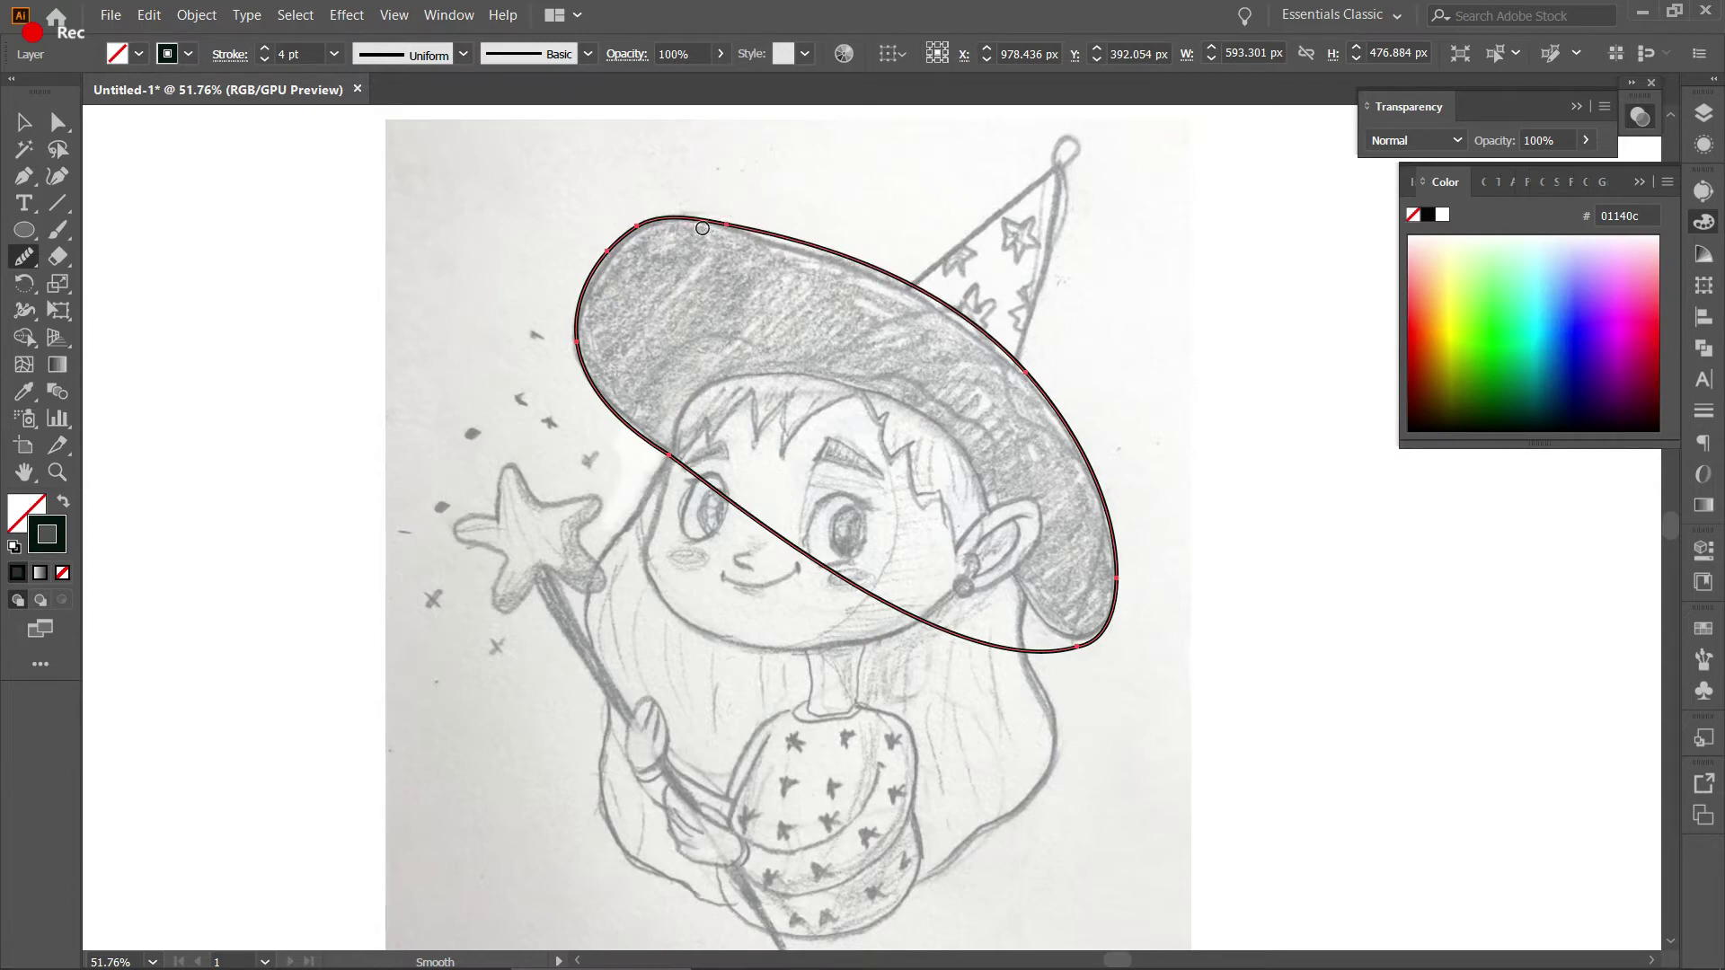
pyautogui.moveTo(580, 304); pyautogui.dragTo(800, 539)
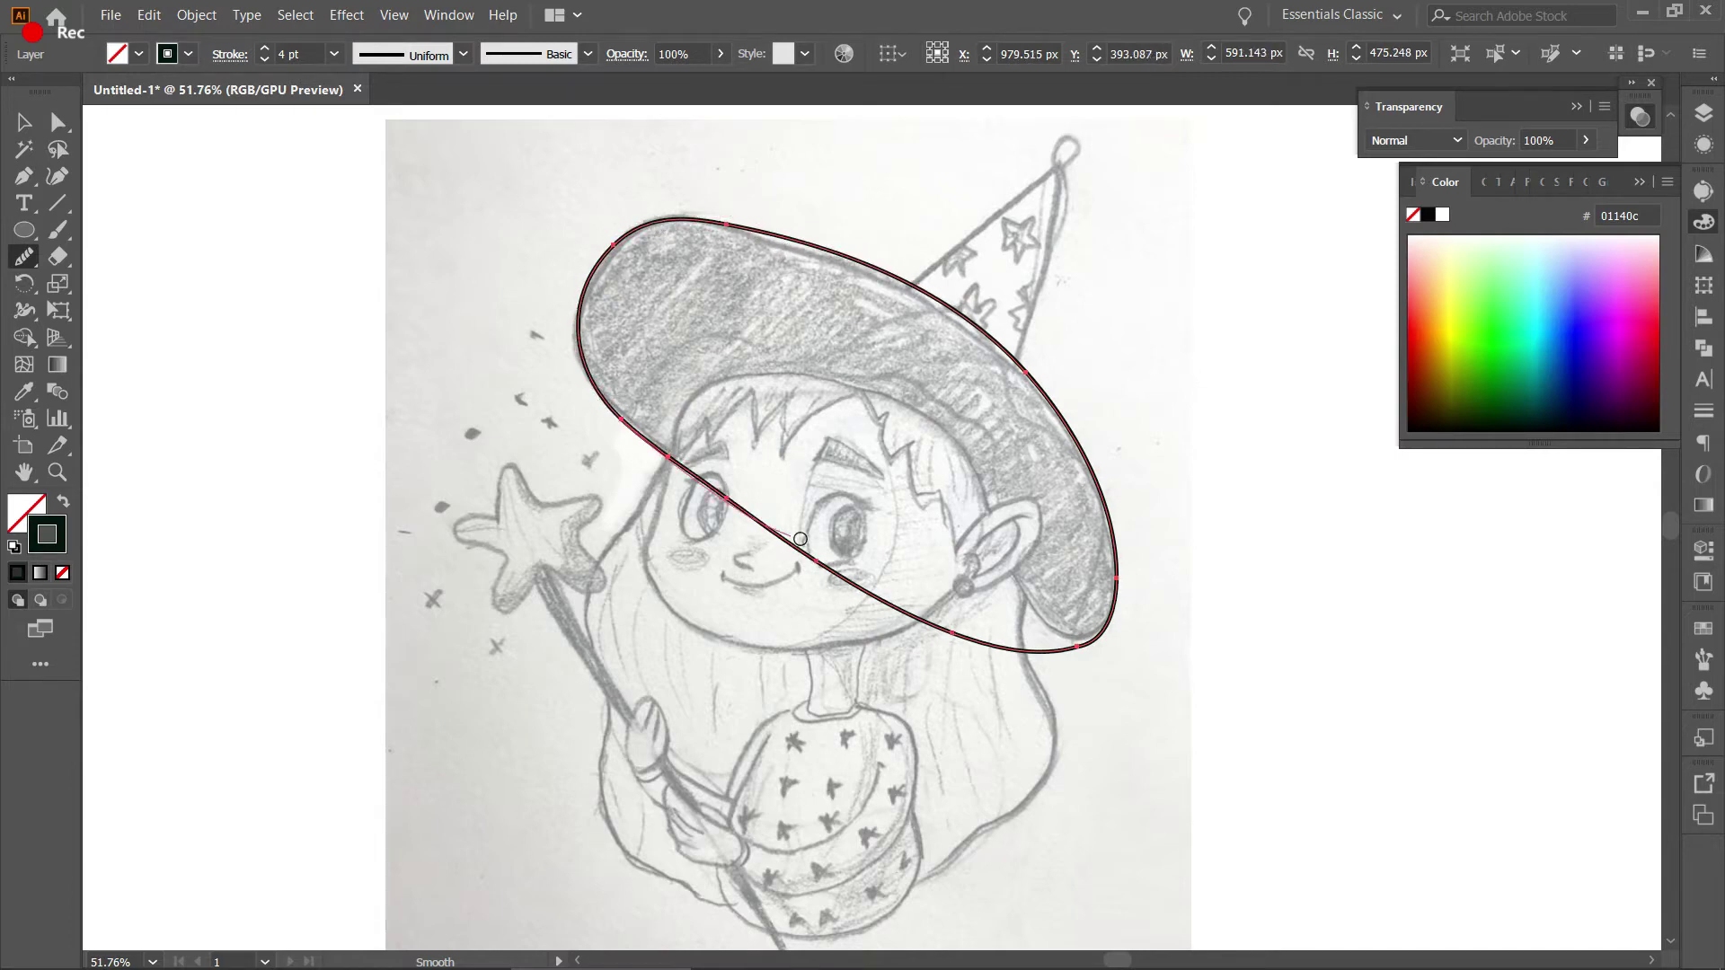
pyautogui.moveTo(647, 432); pyautogui.dragTo(836, 579)
pyautogui.moveTo(755, 527)
pyautogui.mouseDown()
pyautogui.moveTo(1074, 486)
pyautogui.moveTo(752, 229)
pyautogui.moveTo(674, 227)
pyautogui.moveTo(920, 289)
pyautogui.moveTo(1085, 446)
pyautogui.mouseUp()
# Smooth the brim's right edge, bottom-right curve and left edge, then return to selection.
pyautogui.moveTo(1031, 387); pyautogui.dragTo(1111, 594)
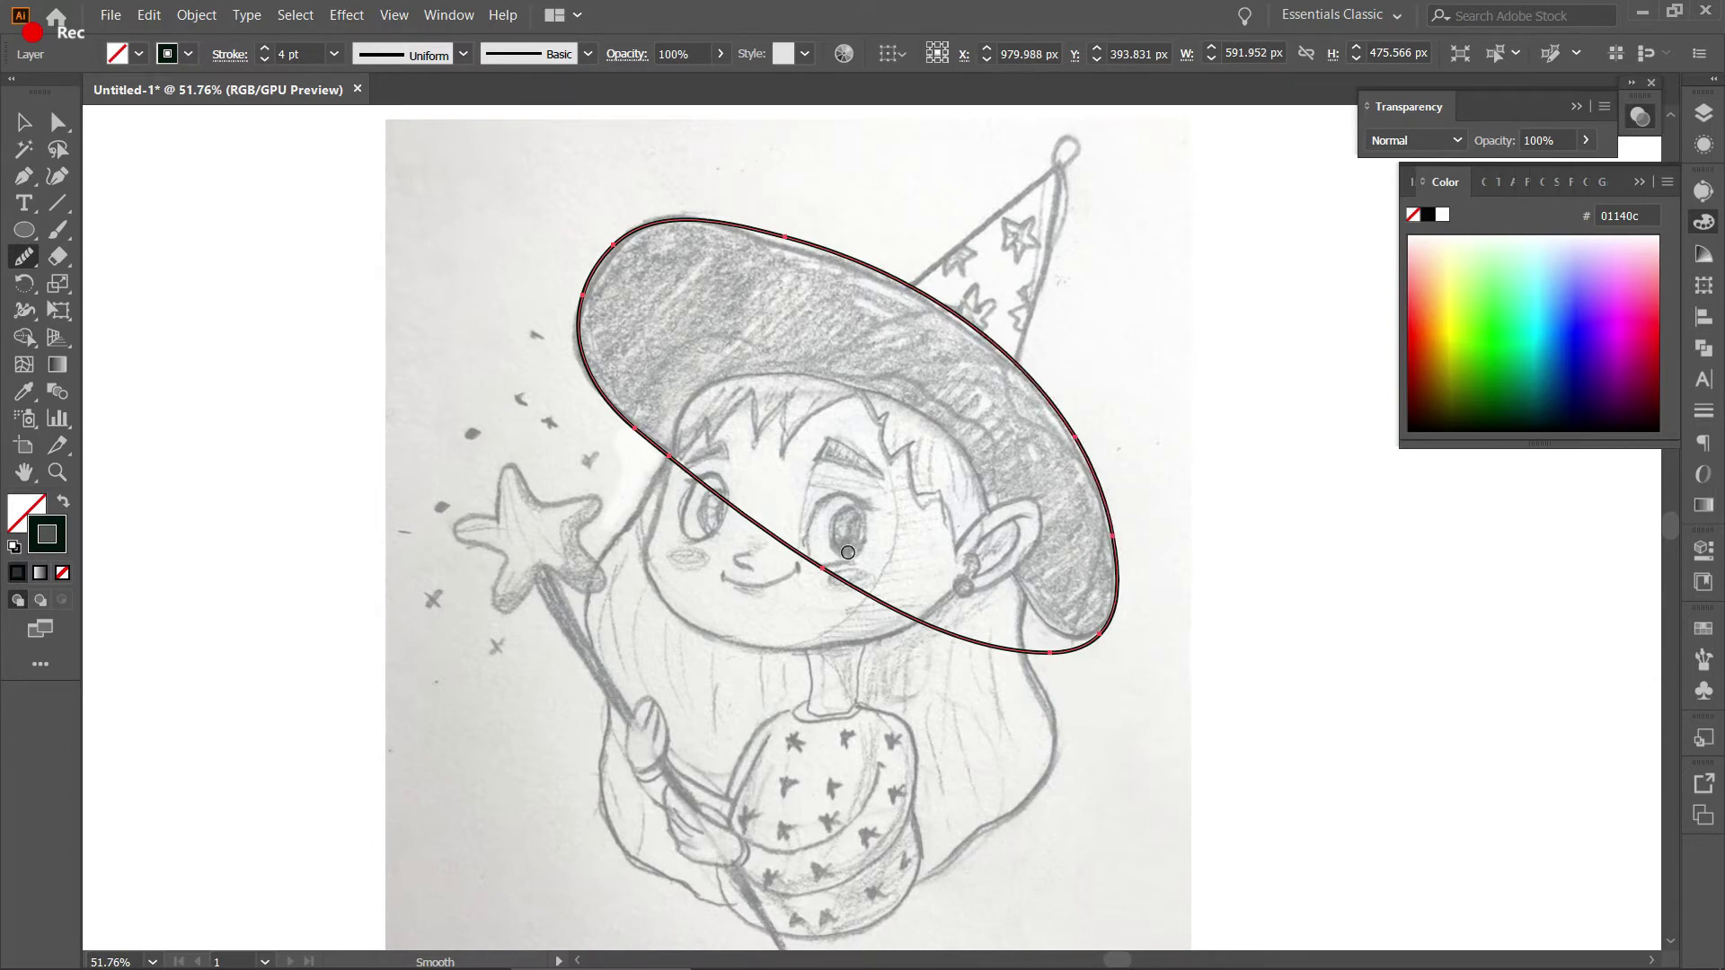
pyautogui.moveTo(848, 560)
pyautogui.mouseDown()
pyautogui.moveTo(1086, 644)
pyautogui.moveTo(1117, 566)
pyautogui.mouseUp()
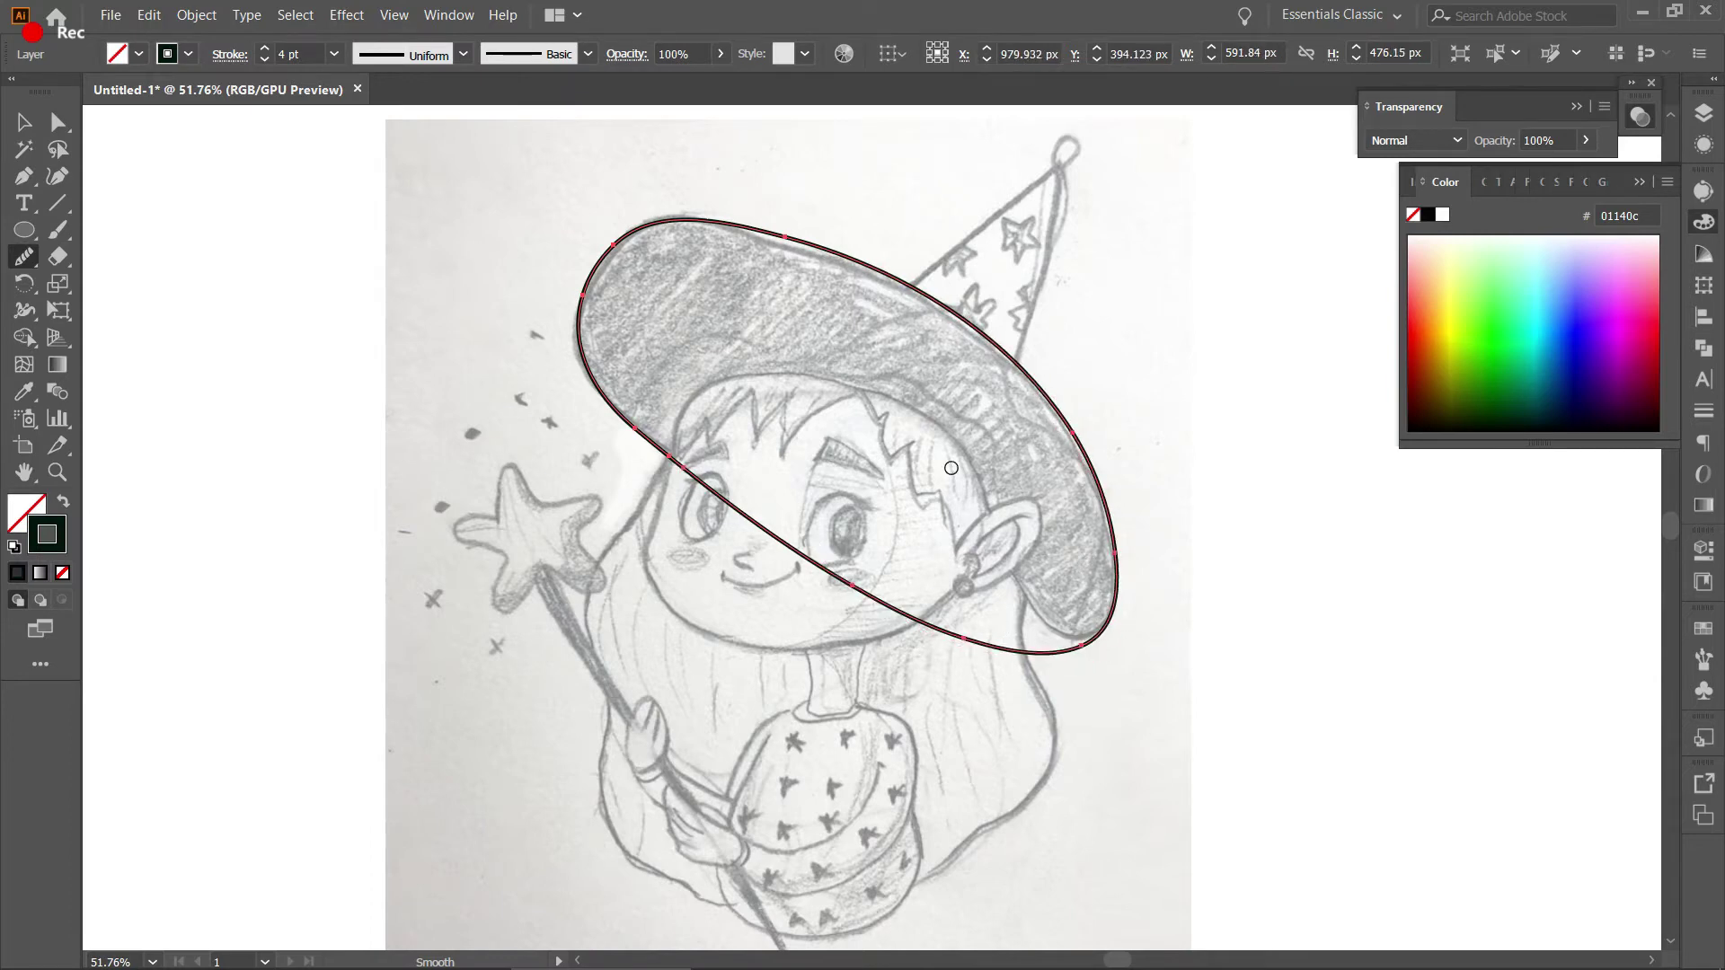
pyautogui.moveTo(633, 332)
pyautogui.mouseDown()
pyautogui.moveTo(606, 406)
pyautogui.moveTo(755, 539)
pyautogui.mouseUp()
pyautogui.moveTo(604, 389); pyautogui.dragTo(786, 532)
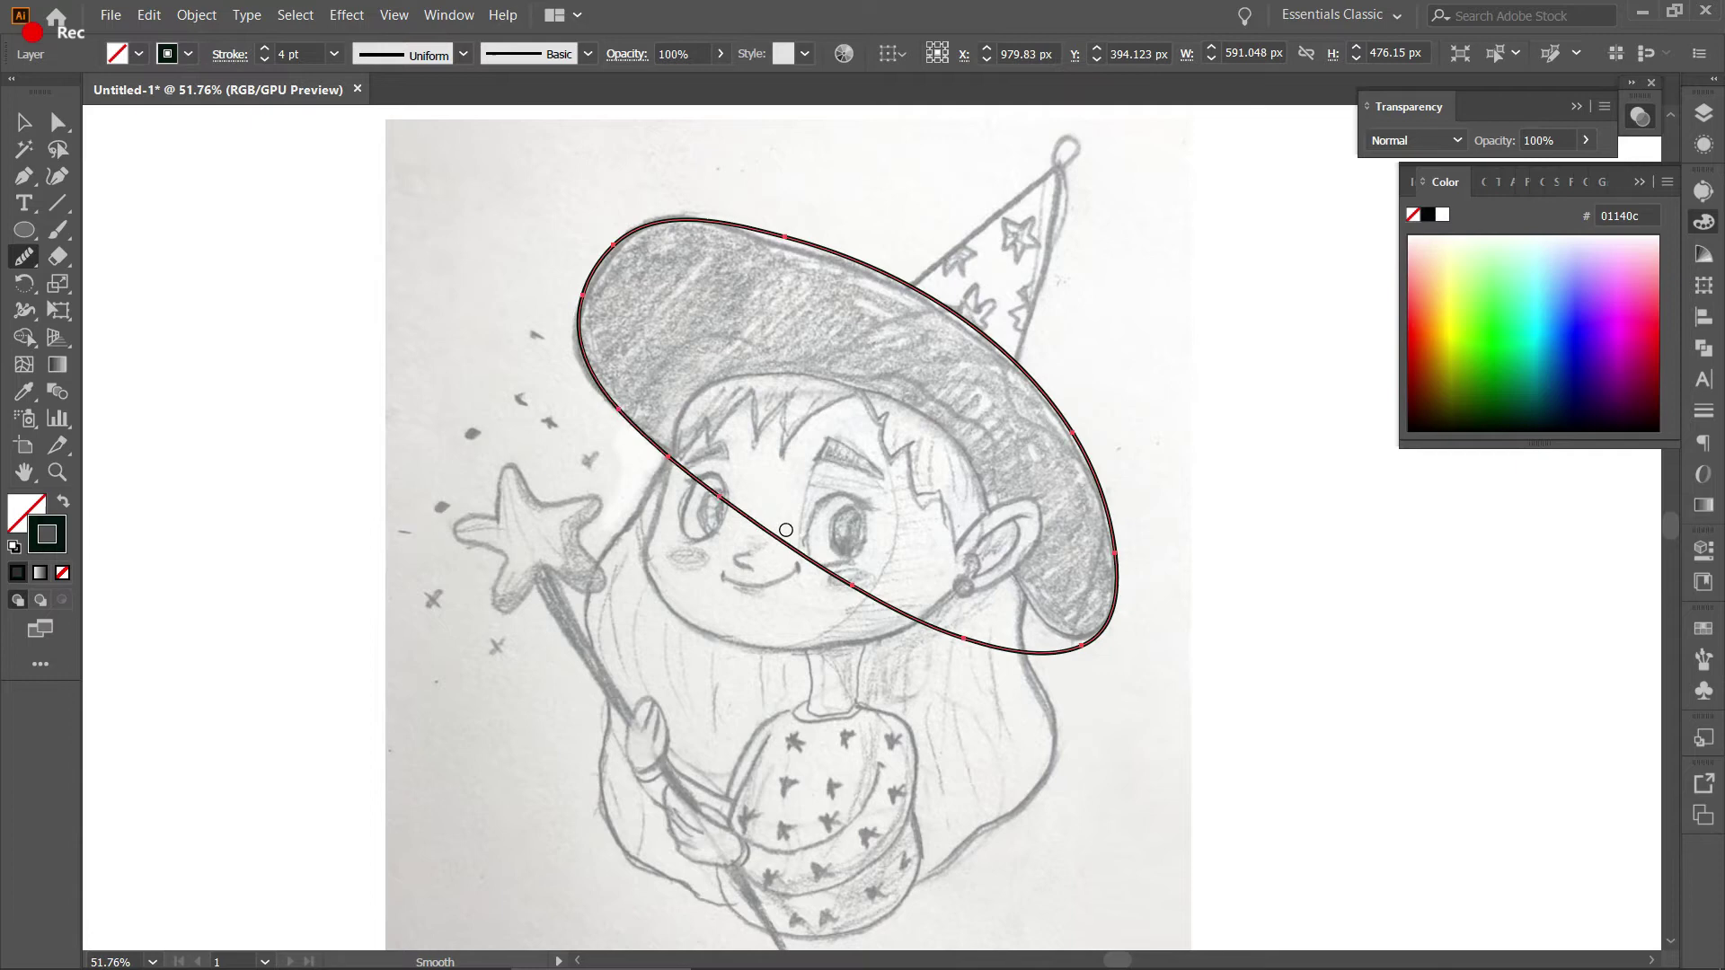
pyautogui.press('v')
# Start the hat crown from its tip with the Curvature tool and undo the stray curved anchors.
pyautogui.click(1129, 324)
pyautogui.hscroll(1, 1129, 324)
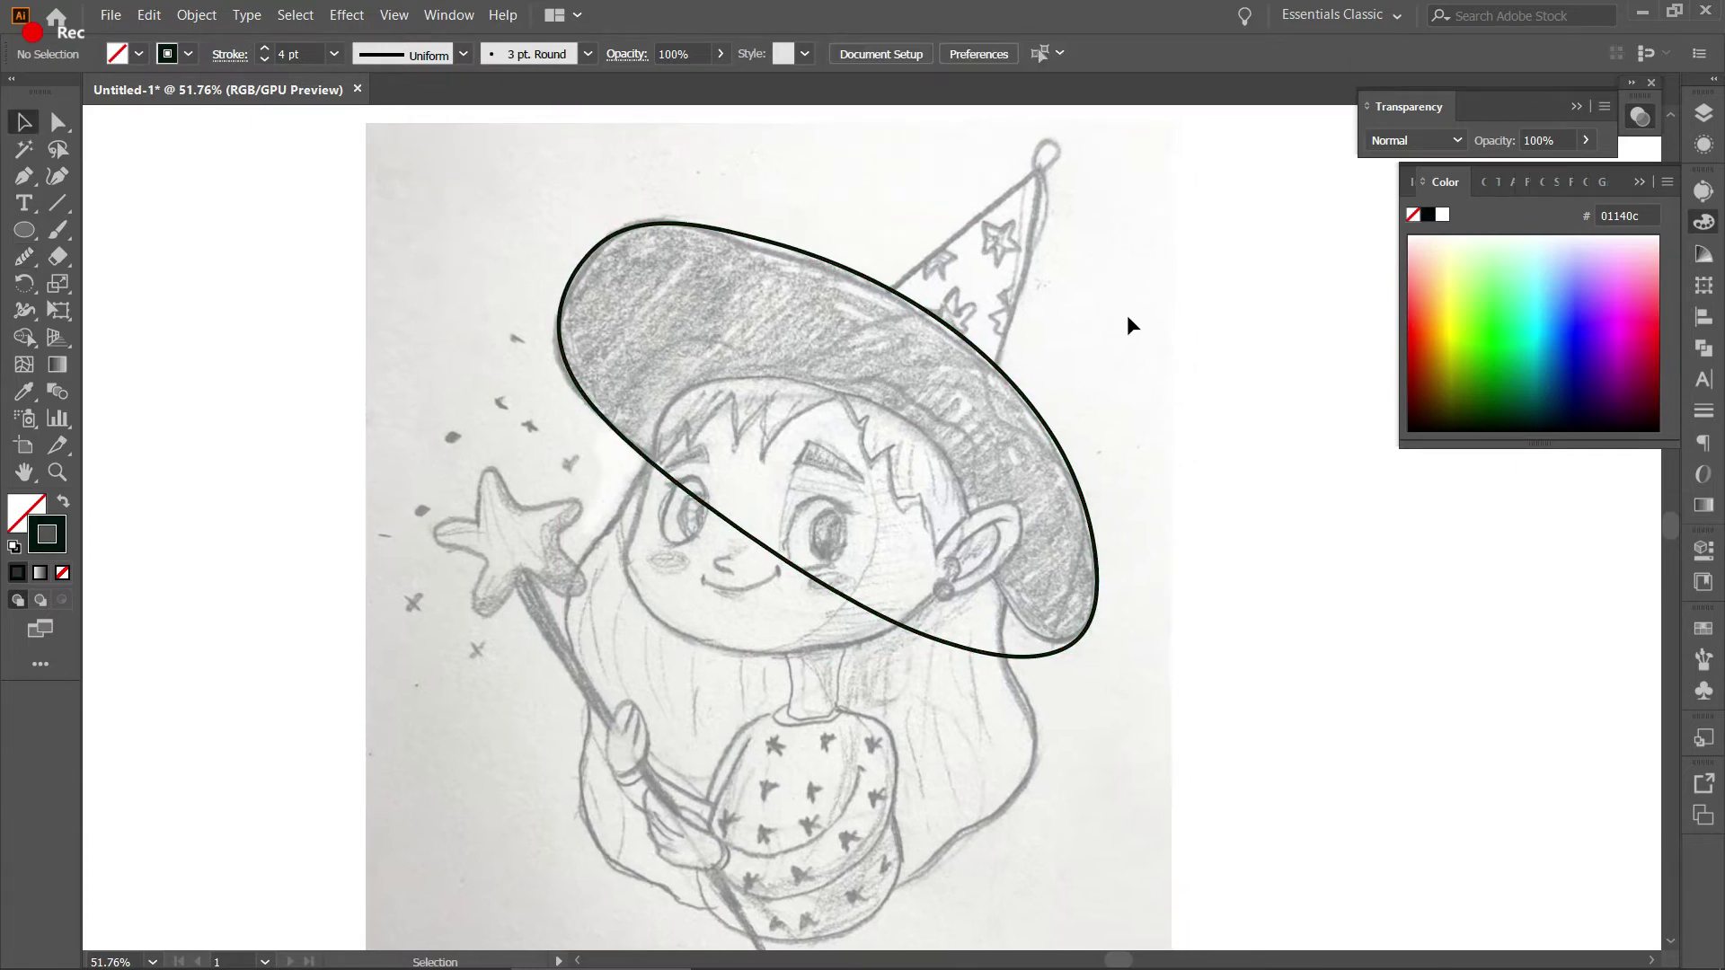
pyautogui.click(56, 177)
pyautogui.click(884, 297)
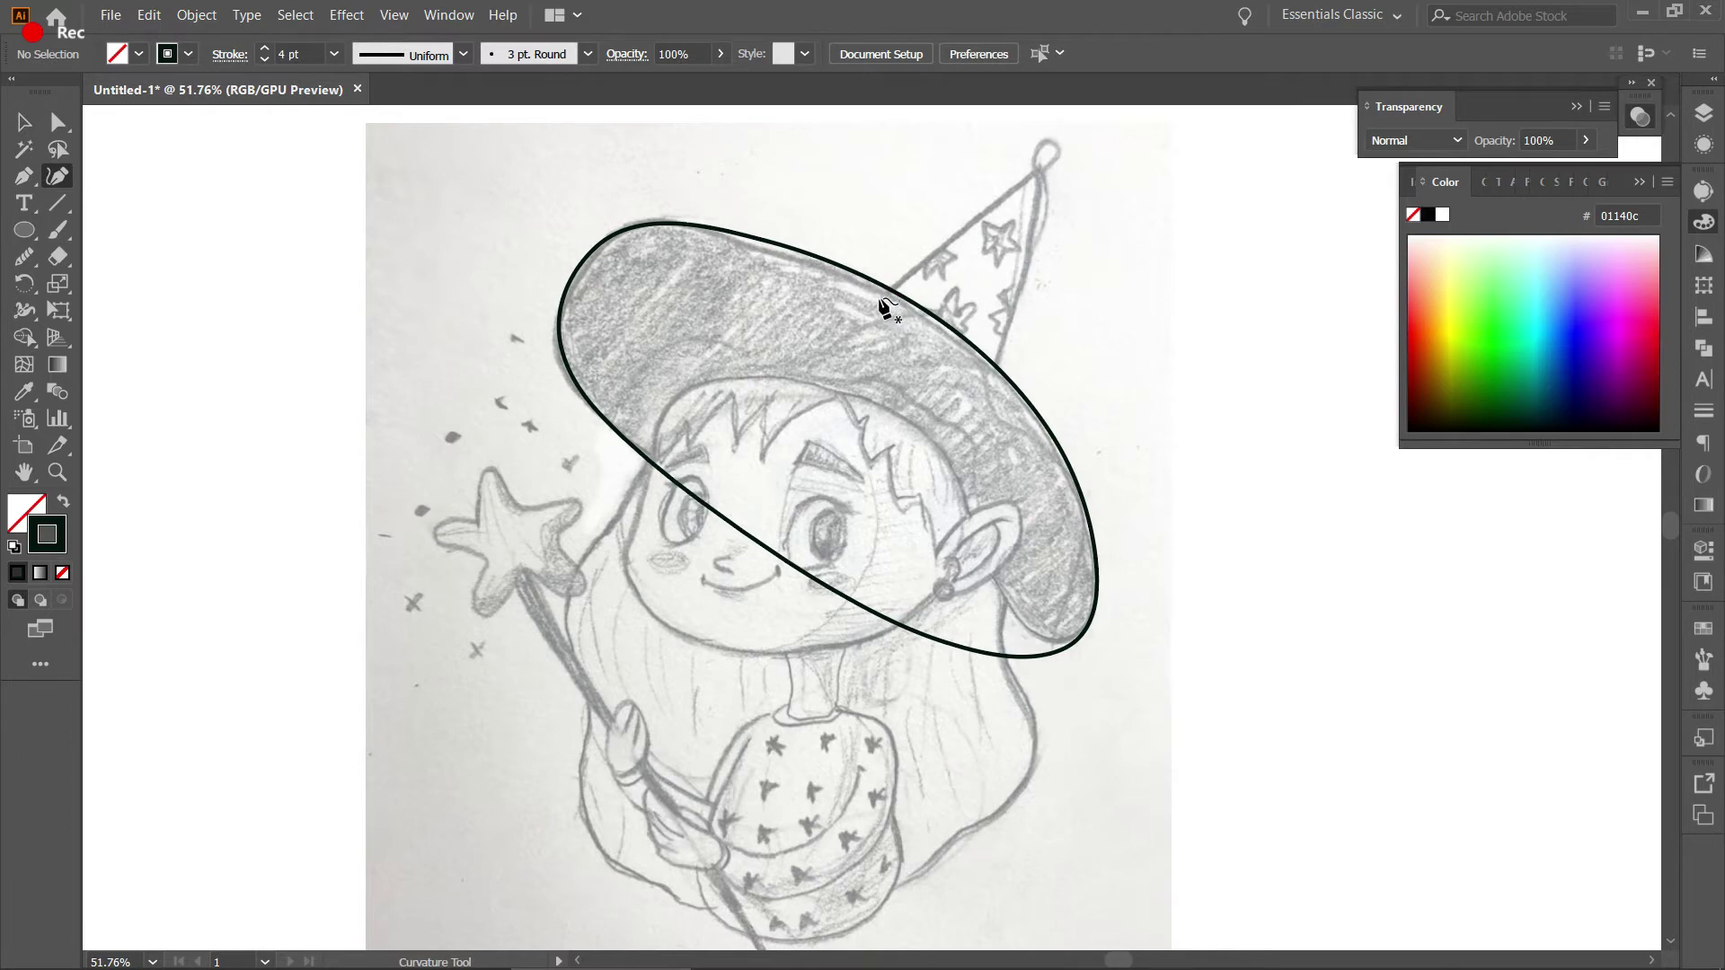
pyautogui.click(1040, 172)
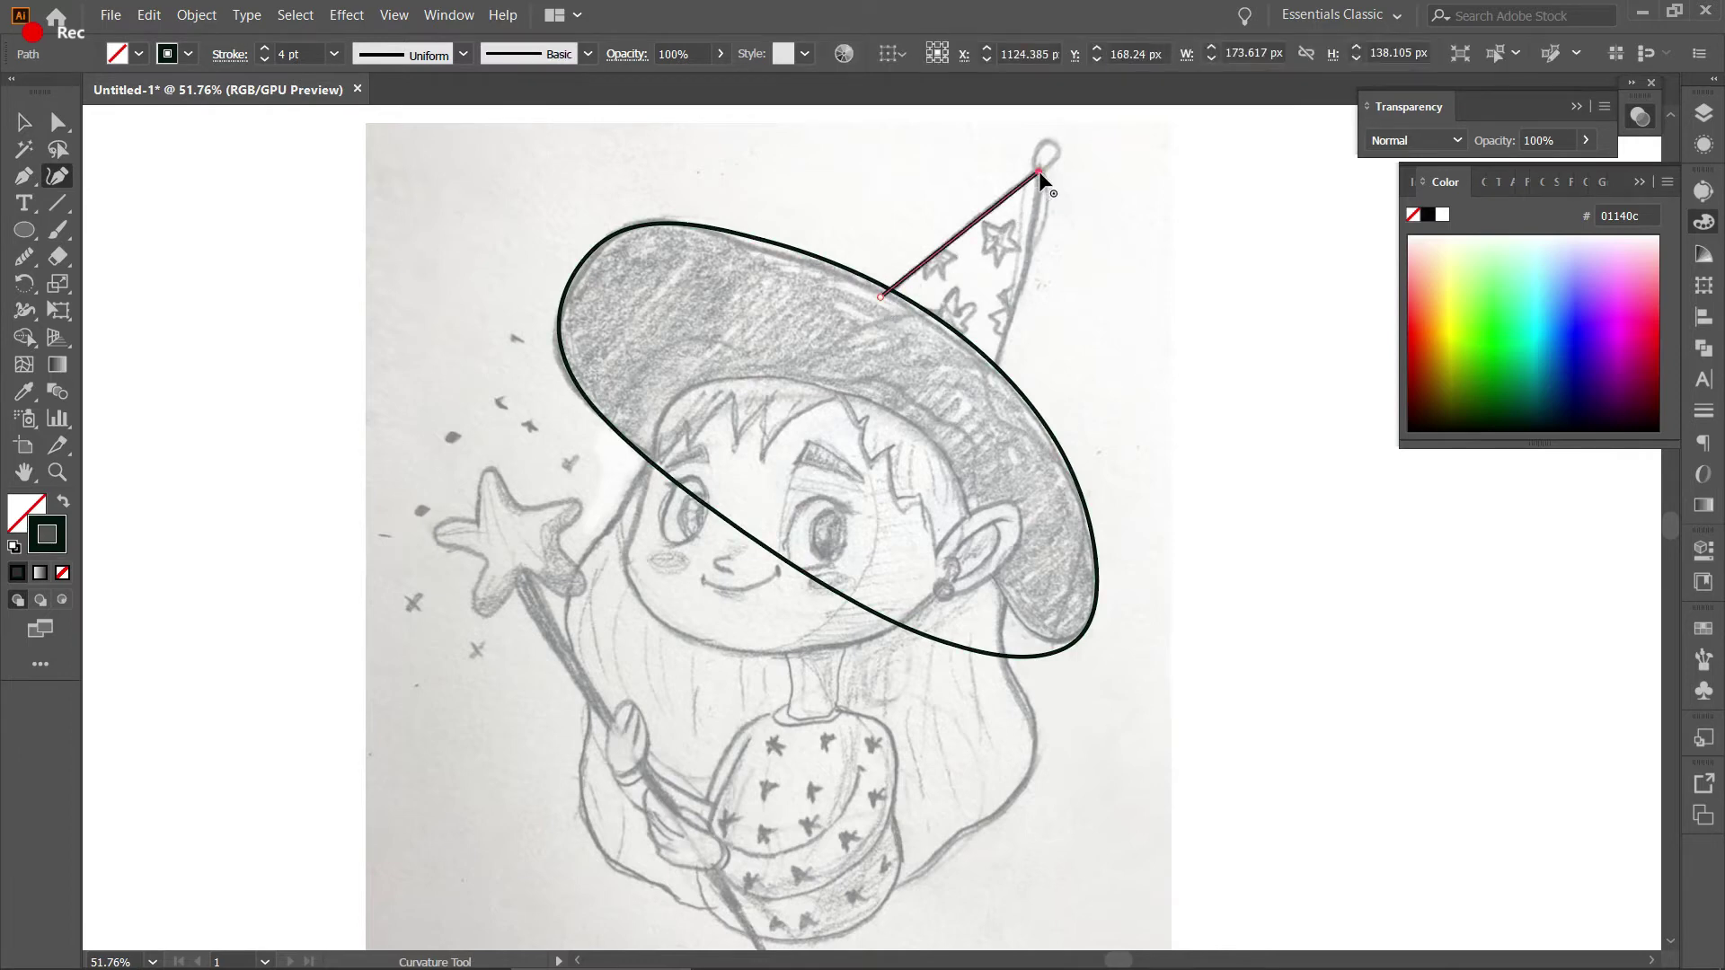
pyautogui.click(1041, 218)
pyautogui.click(1013, 310)
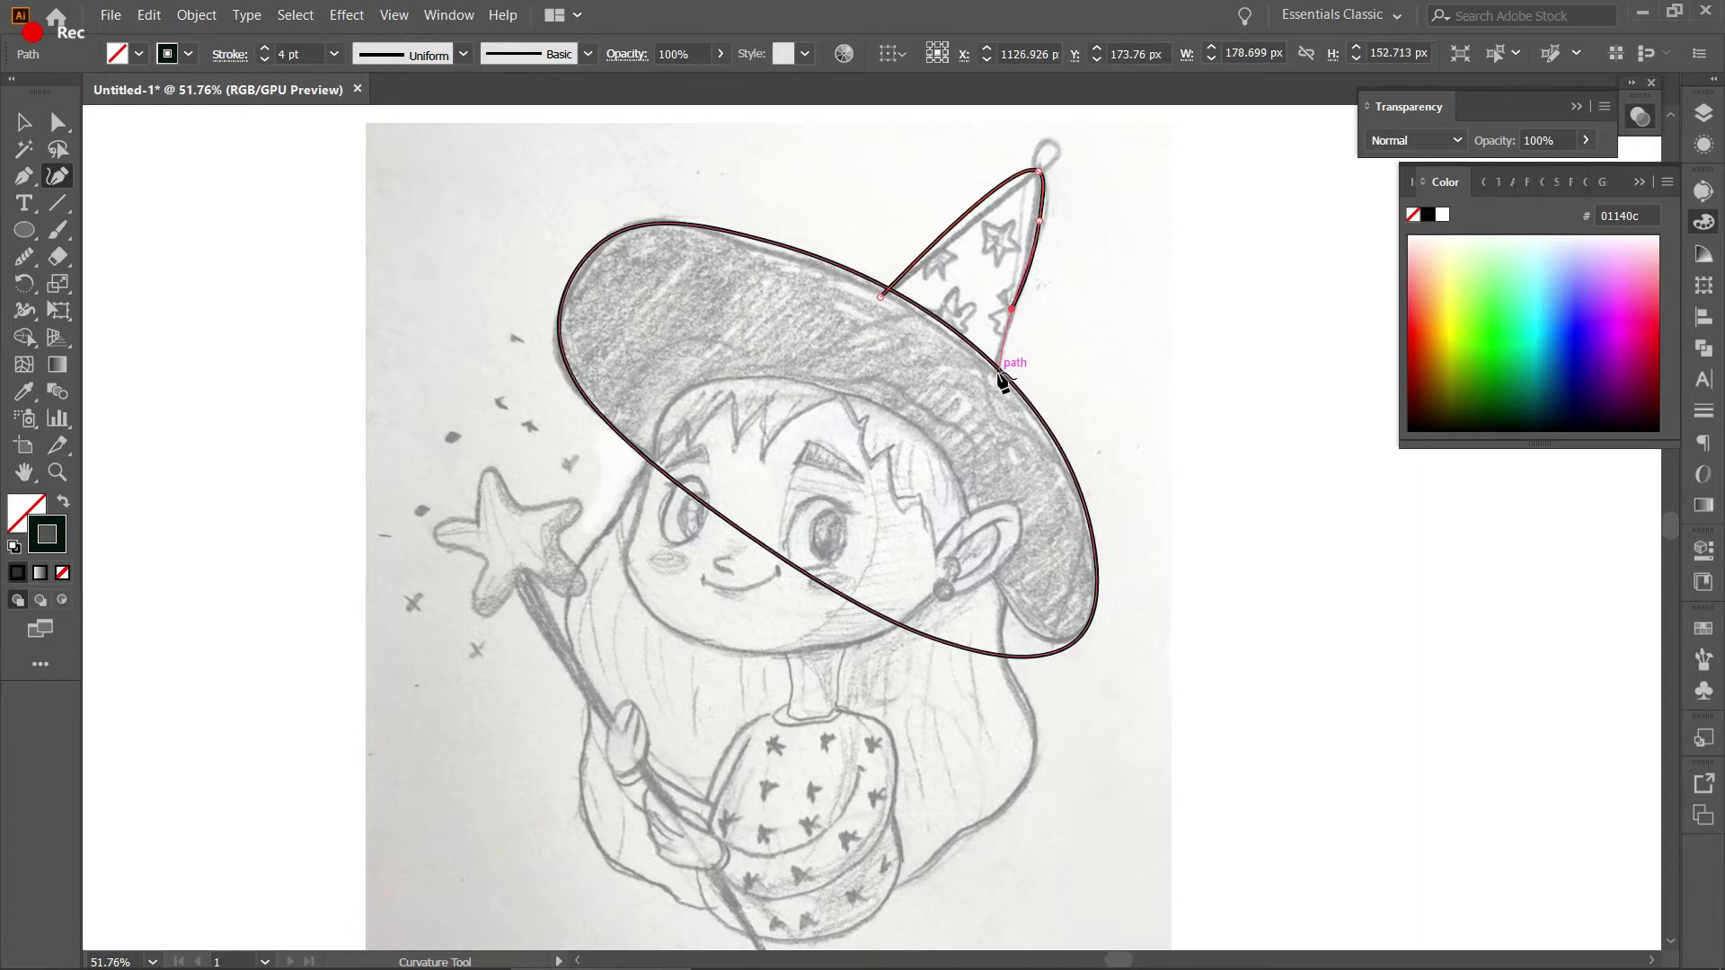
pyautogui.hotkey('ctrl', 'z')
pyautogui.hotkey('ctrl', 'z')
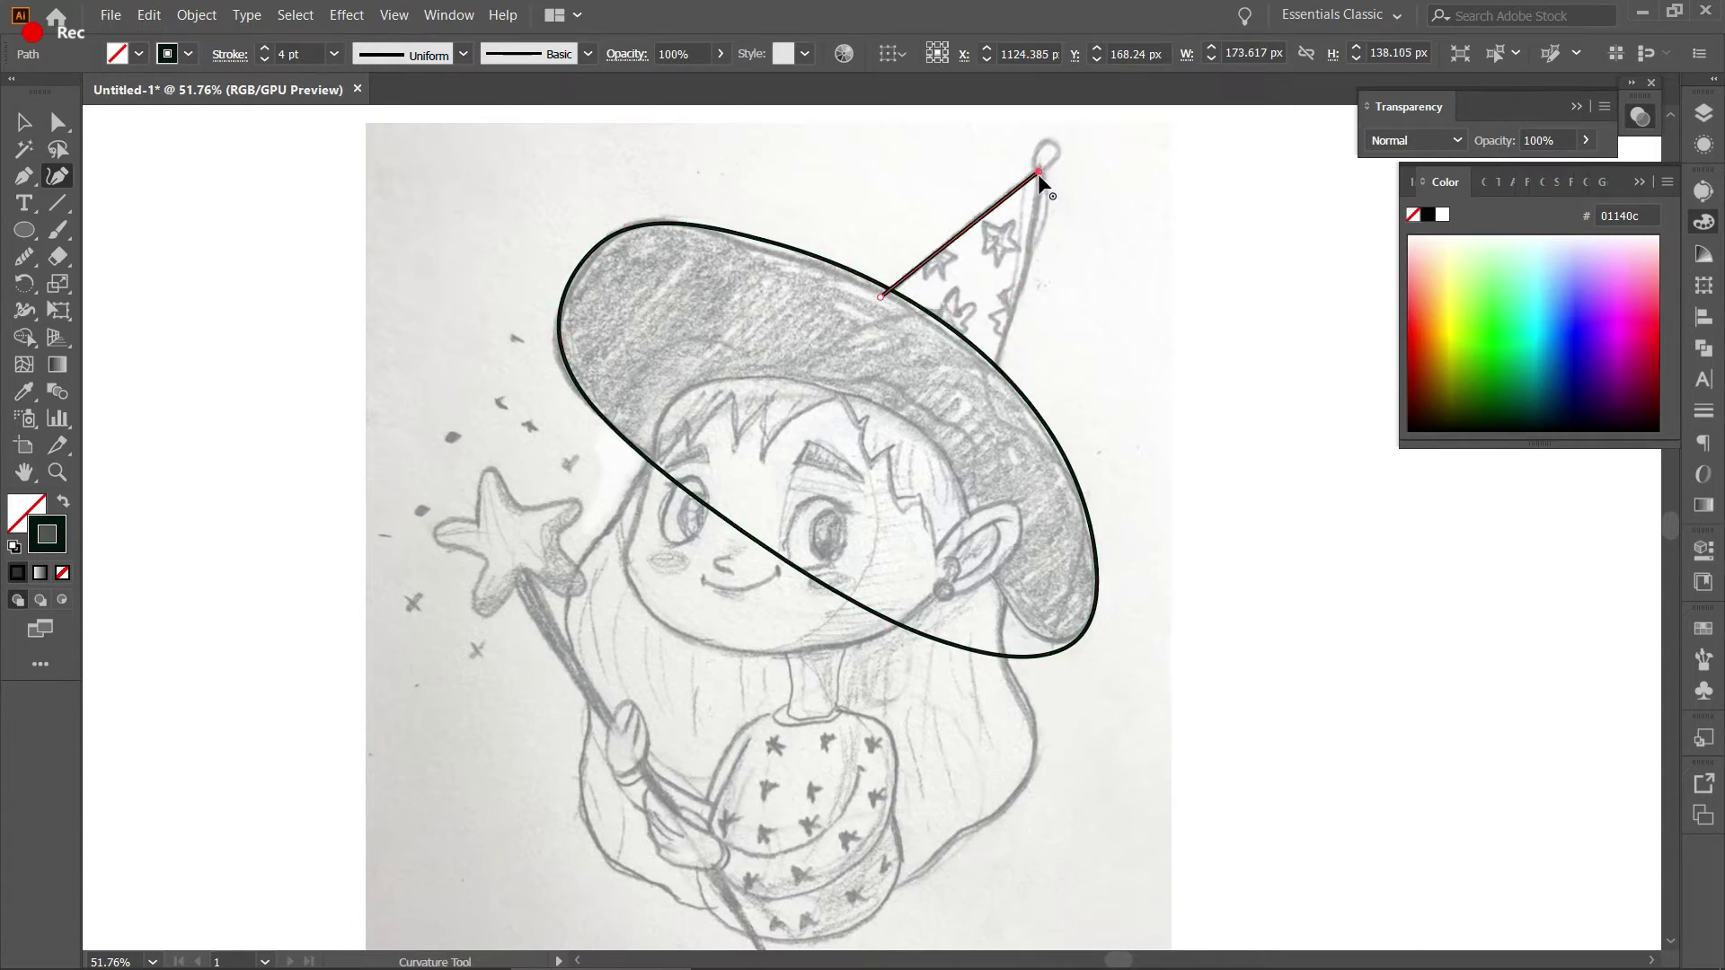
# Place the cone's lower corner, end the path and deselect the finished hat cone.
pyautogui.click(998, 386)
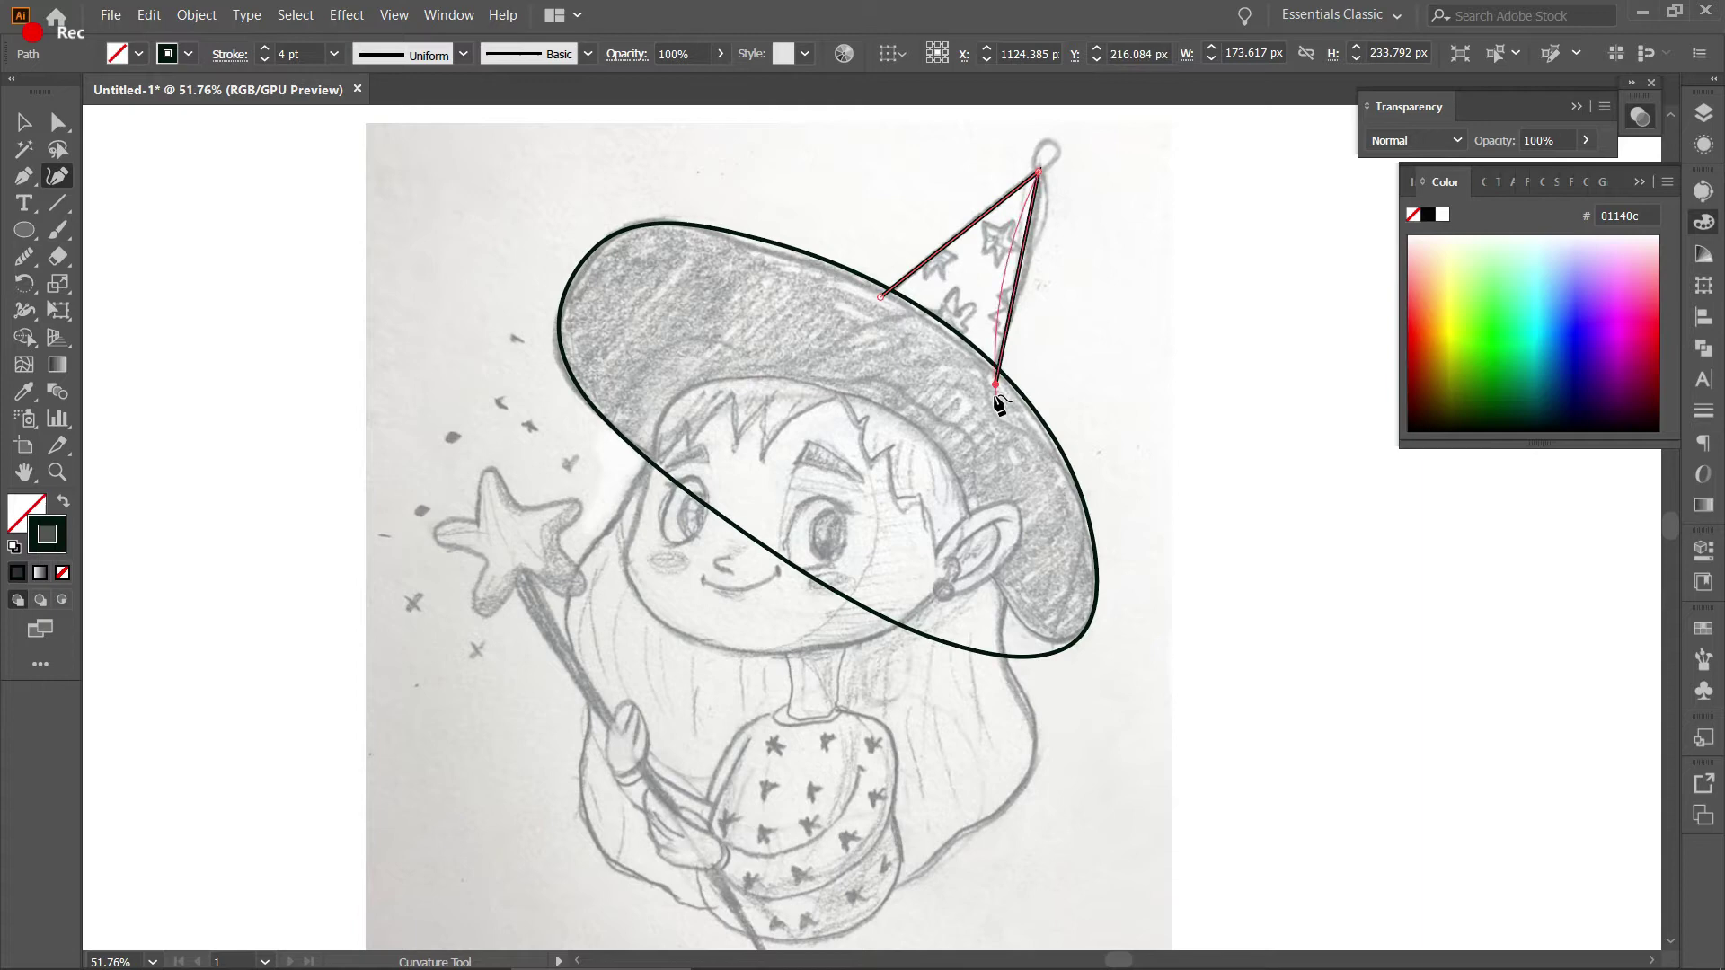
pyautogui.press('Escape')
pyautogui.press('v')
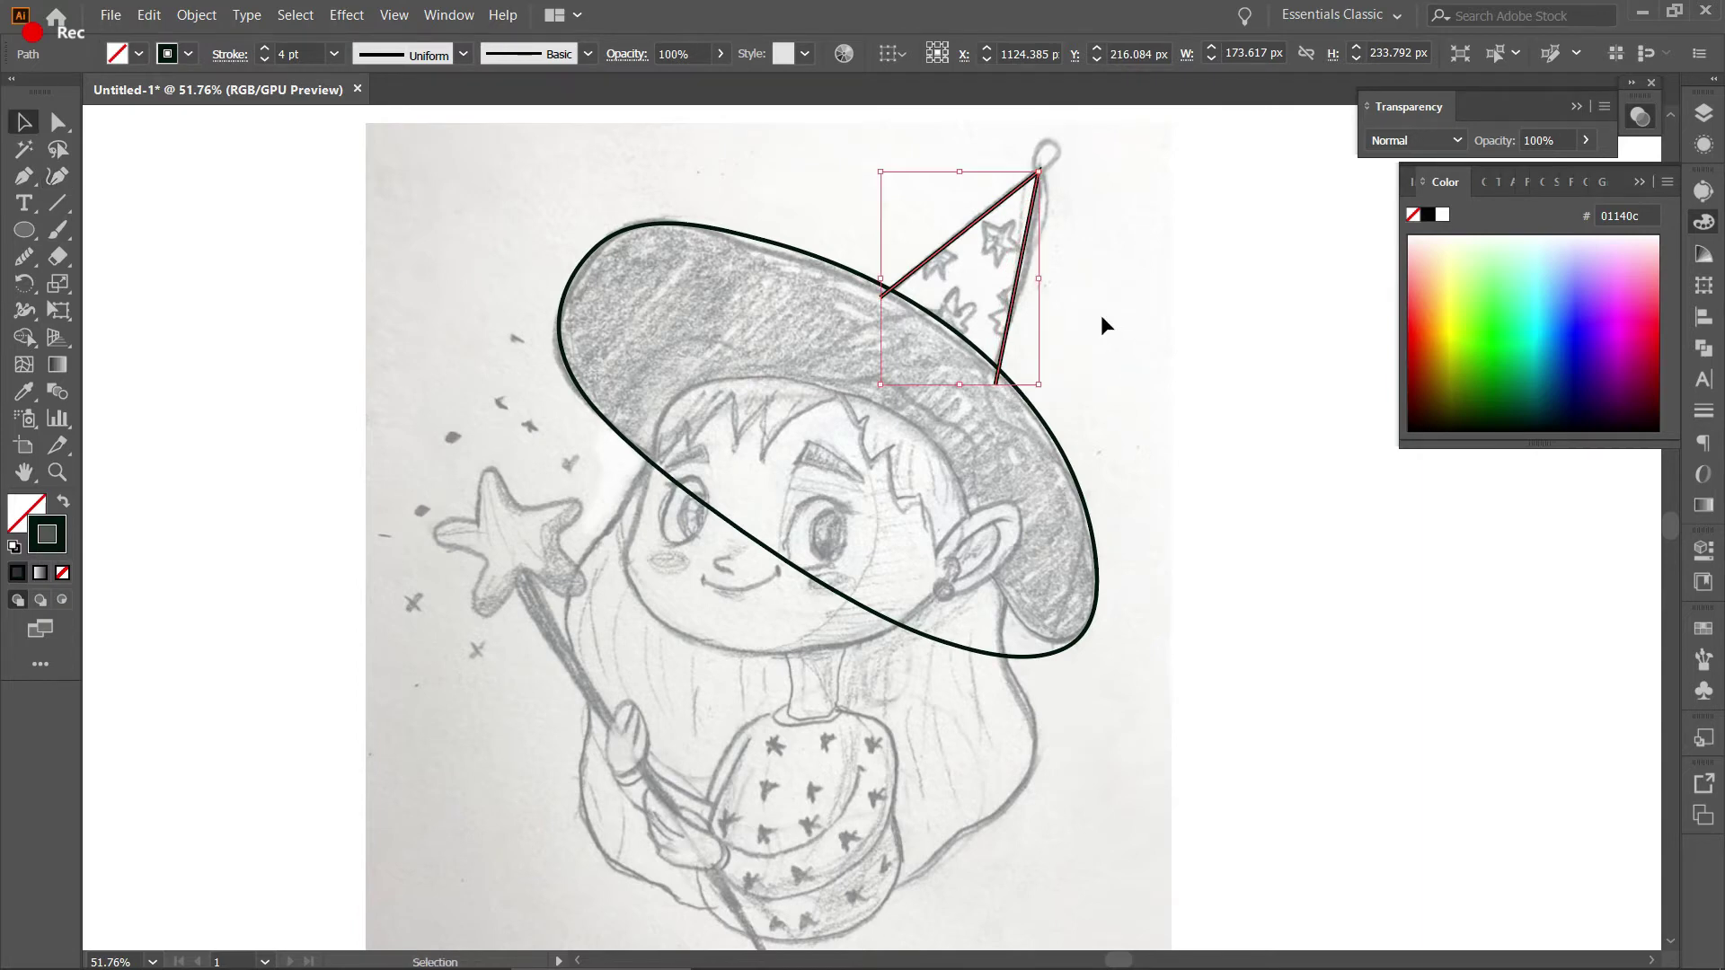
pyautogui.click(1105, 321)
pyautogui.scroll(1, 1113, 327)
pyautogui.scroll(-2, 1064, 341)
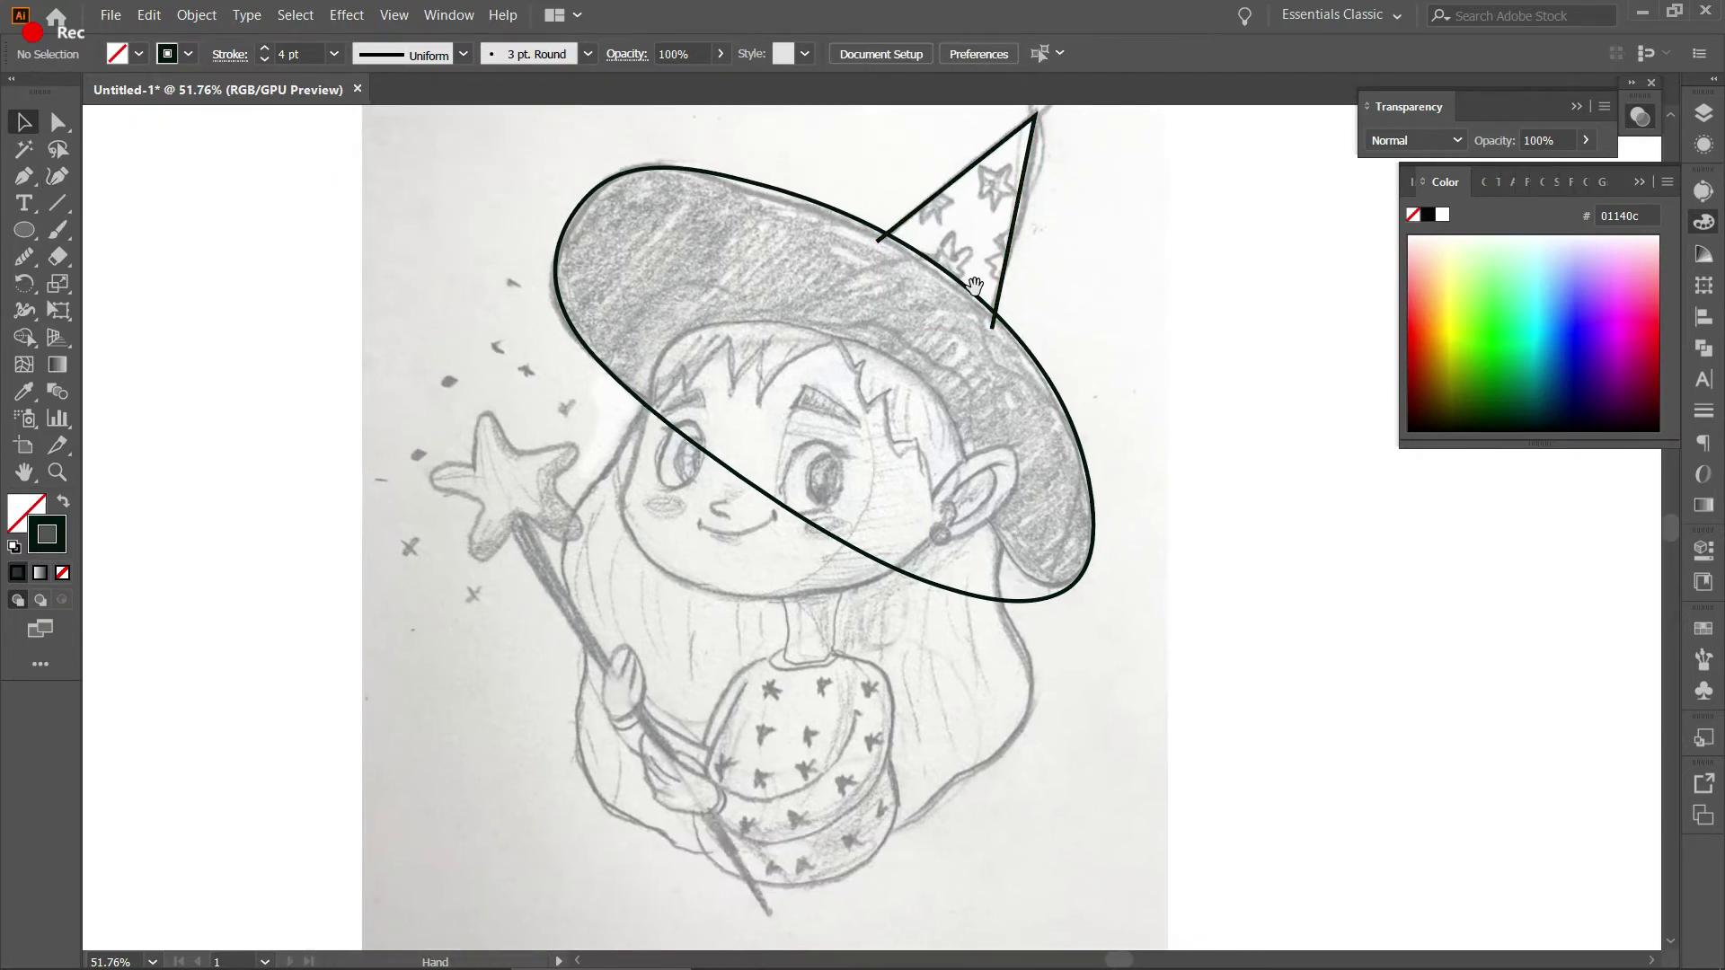
# Zoom in on the face and trace the head outline from the left hair down the cheek and around the chin.
pyautogui.press('z')
pyautogui.click(744, 291)
pyautogui.press('v')
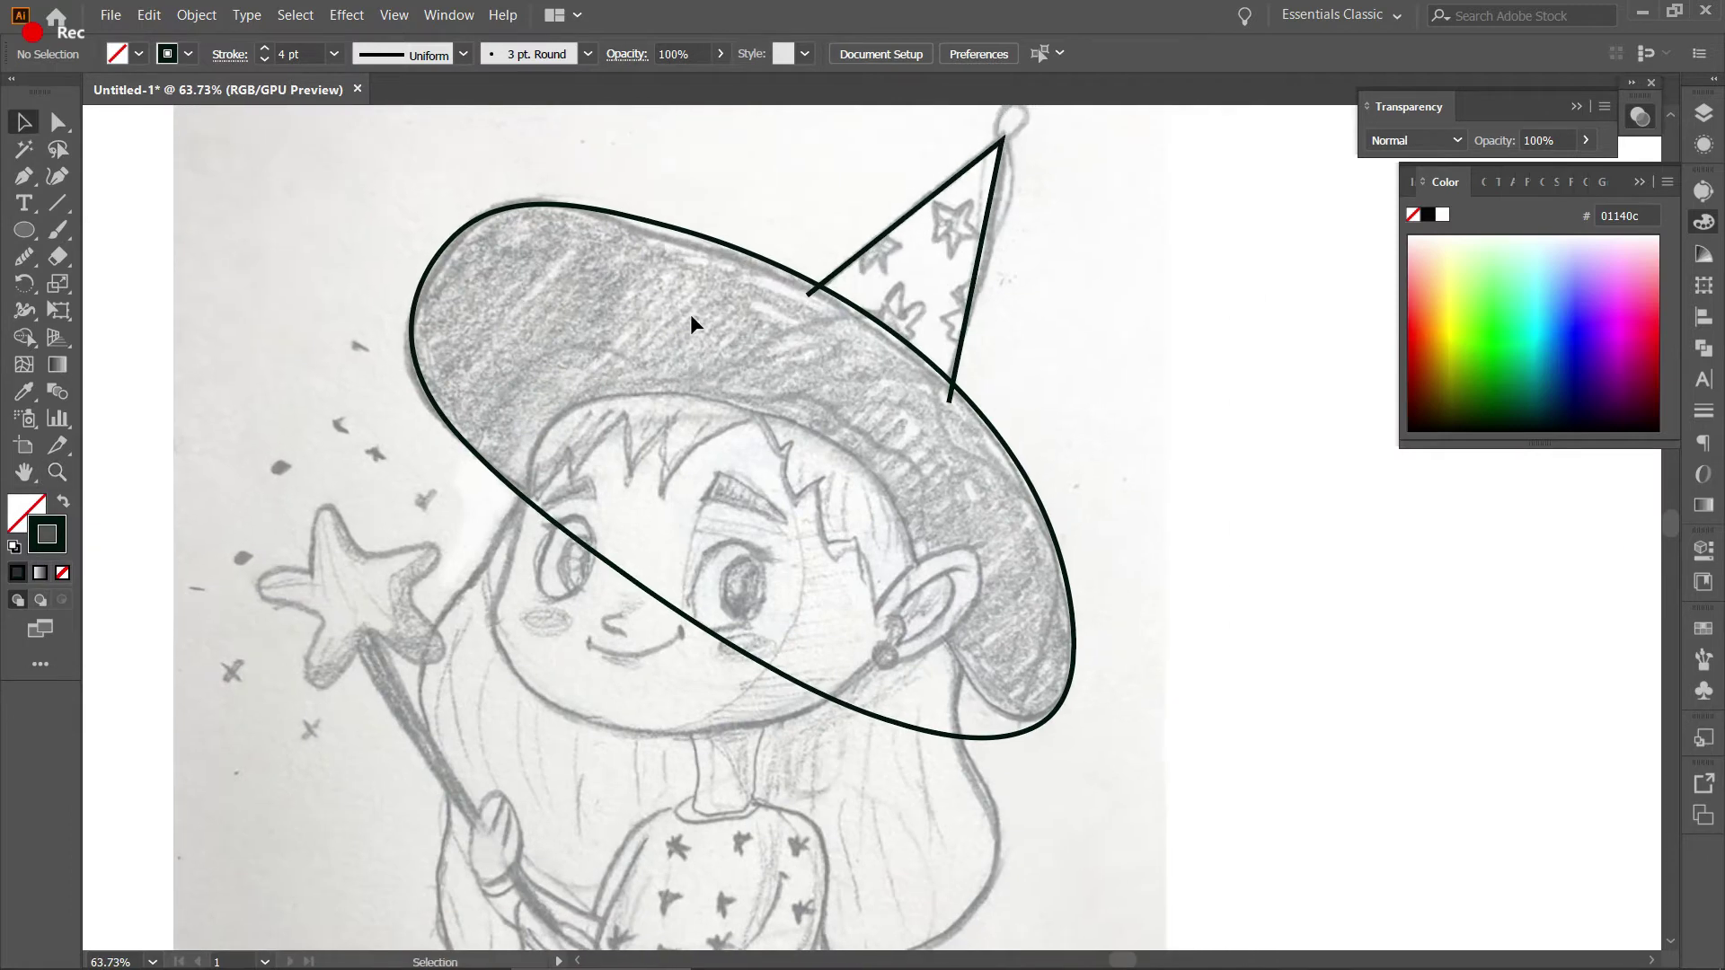
pyautogui.click(24, 257)
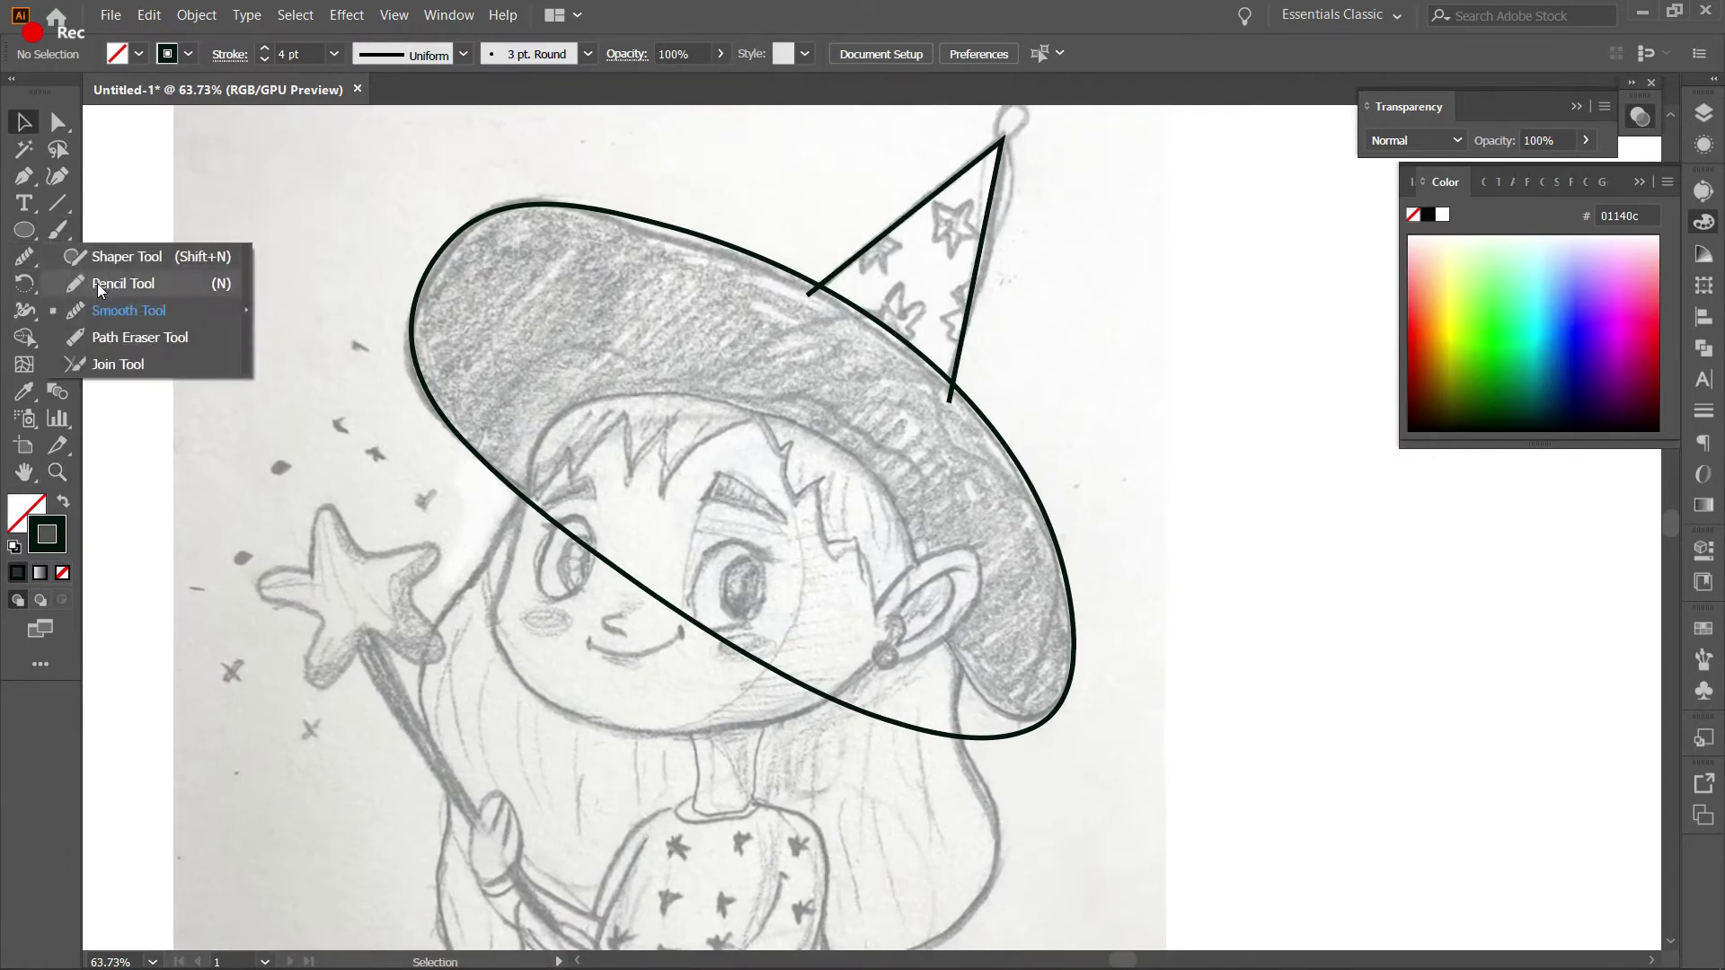
pyautogui.click(58, 177)
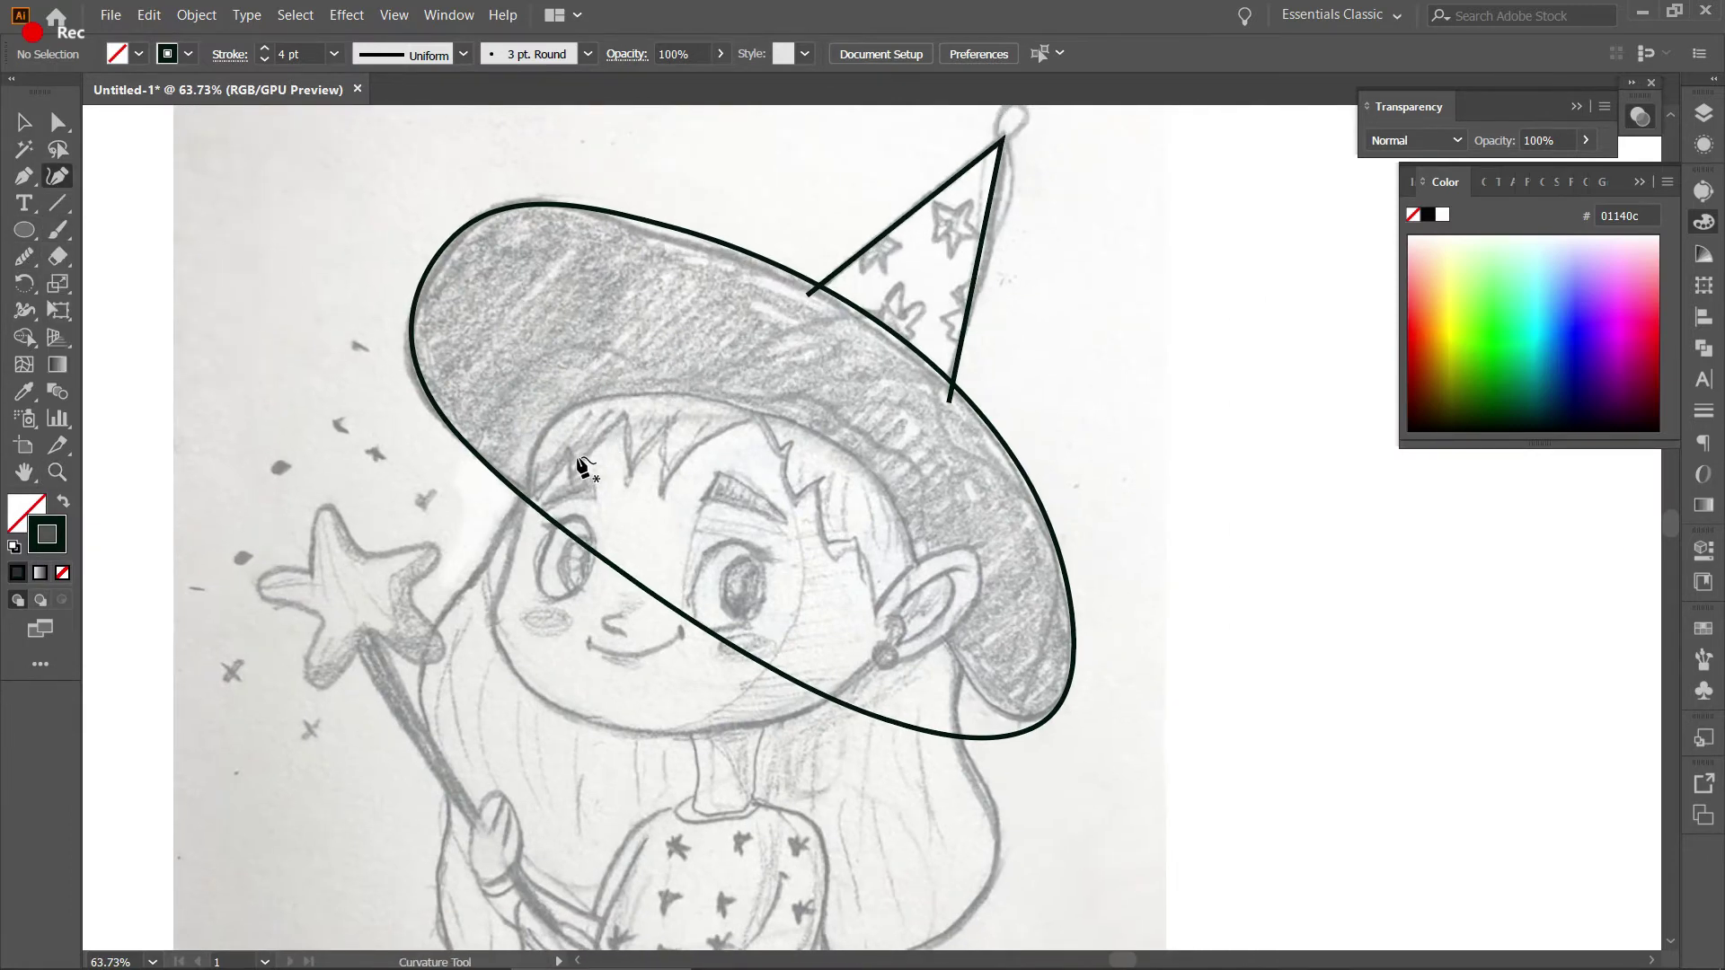
pyautogui.scroll(1, 560, 323)
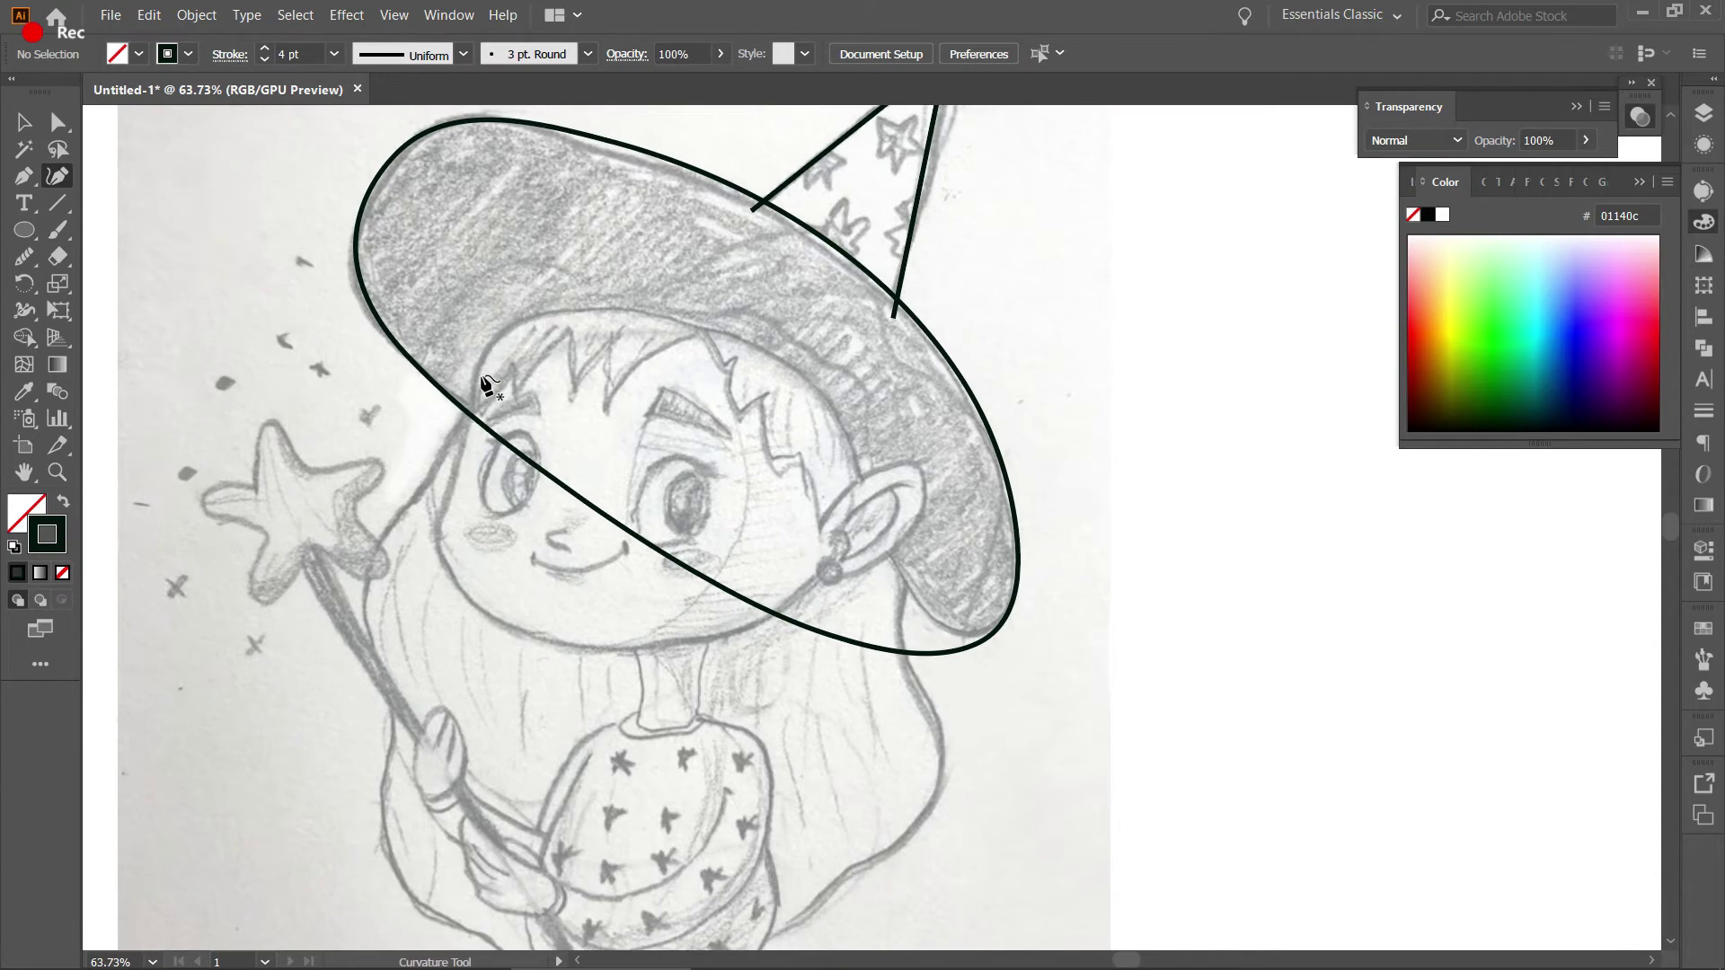
pyautogui.click(489, 347)
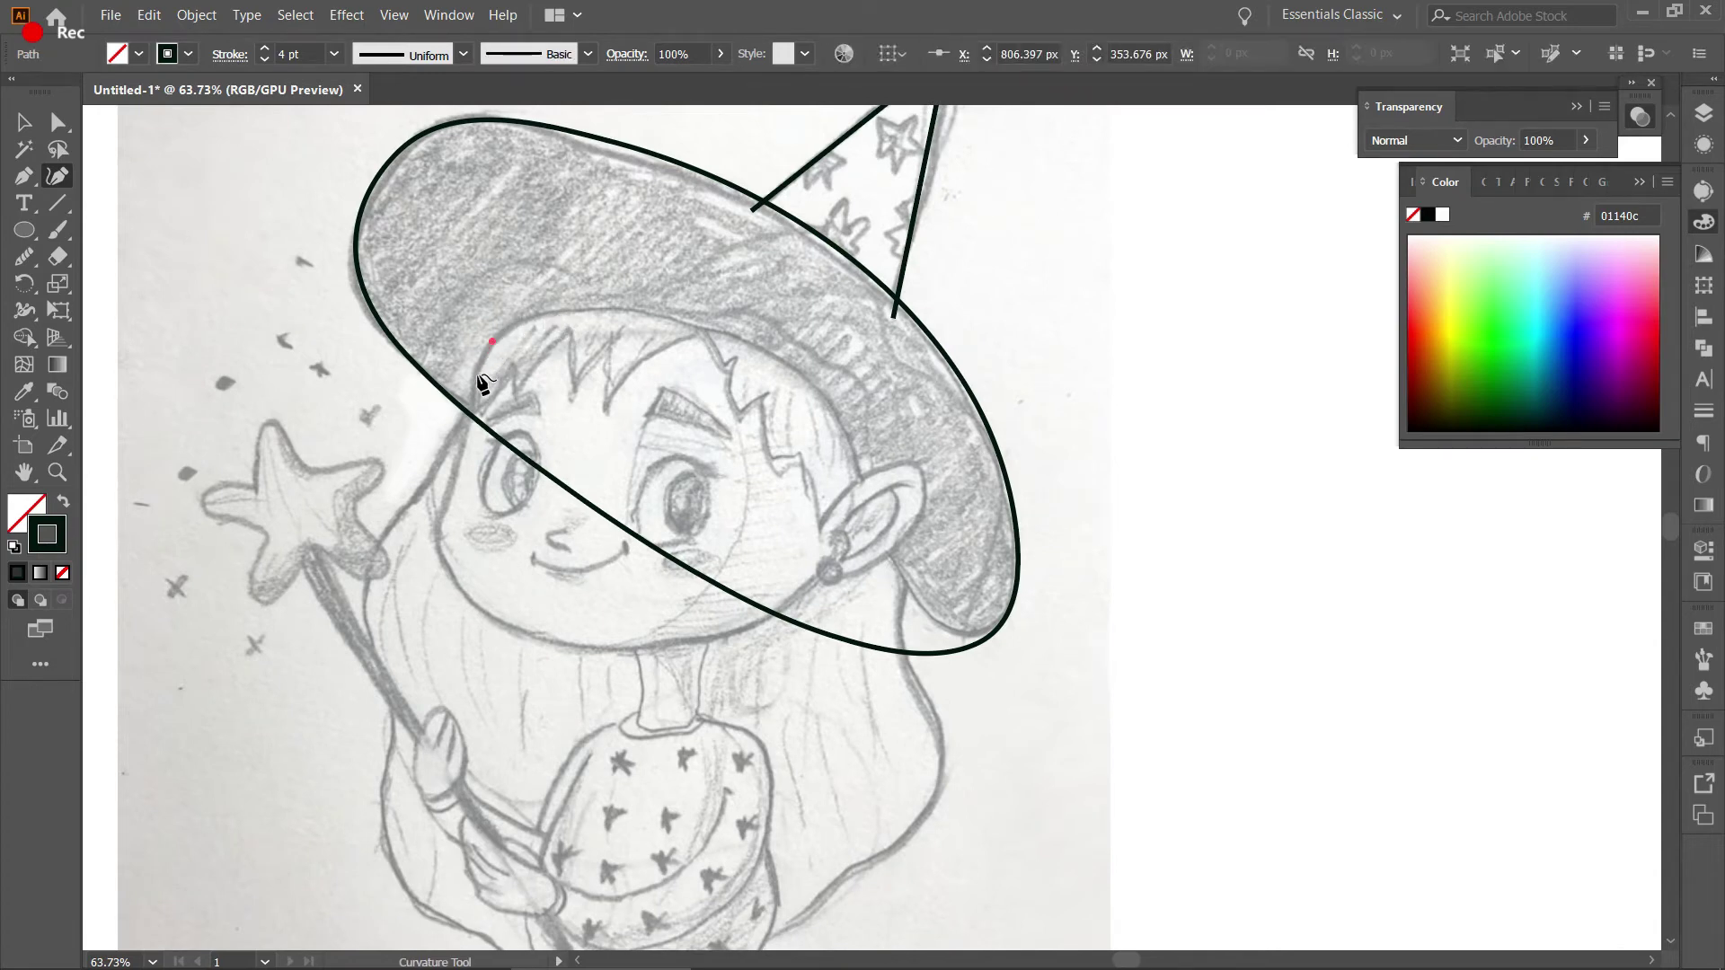
pyautogui.click(473, 428)
pyautogui.click(456, 479)
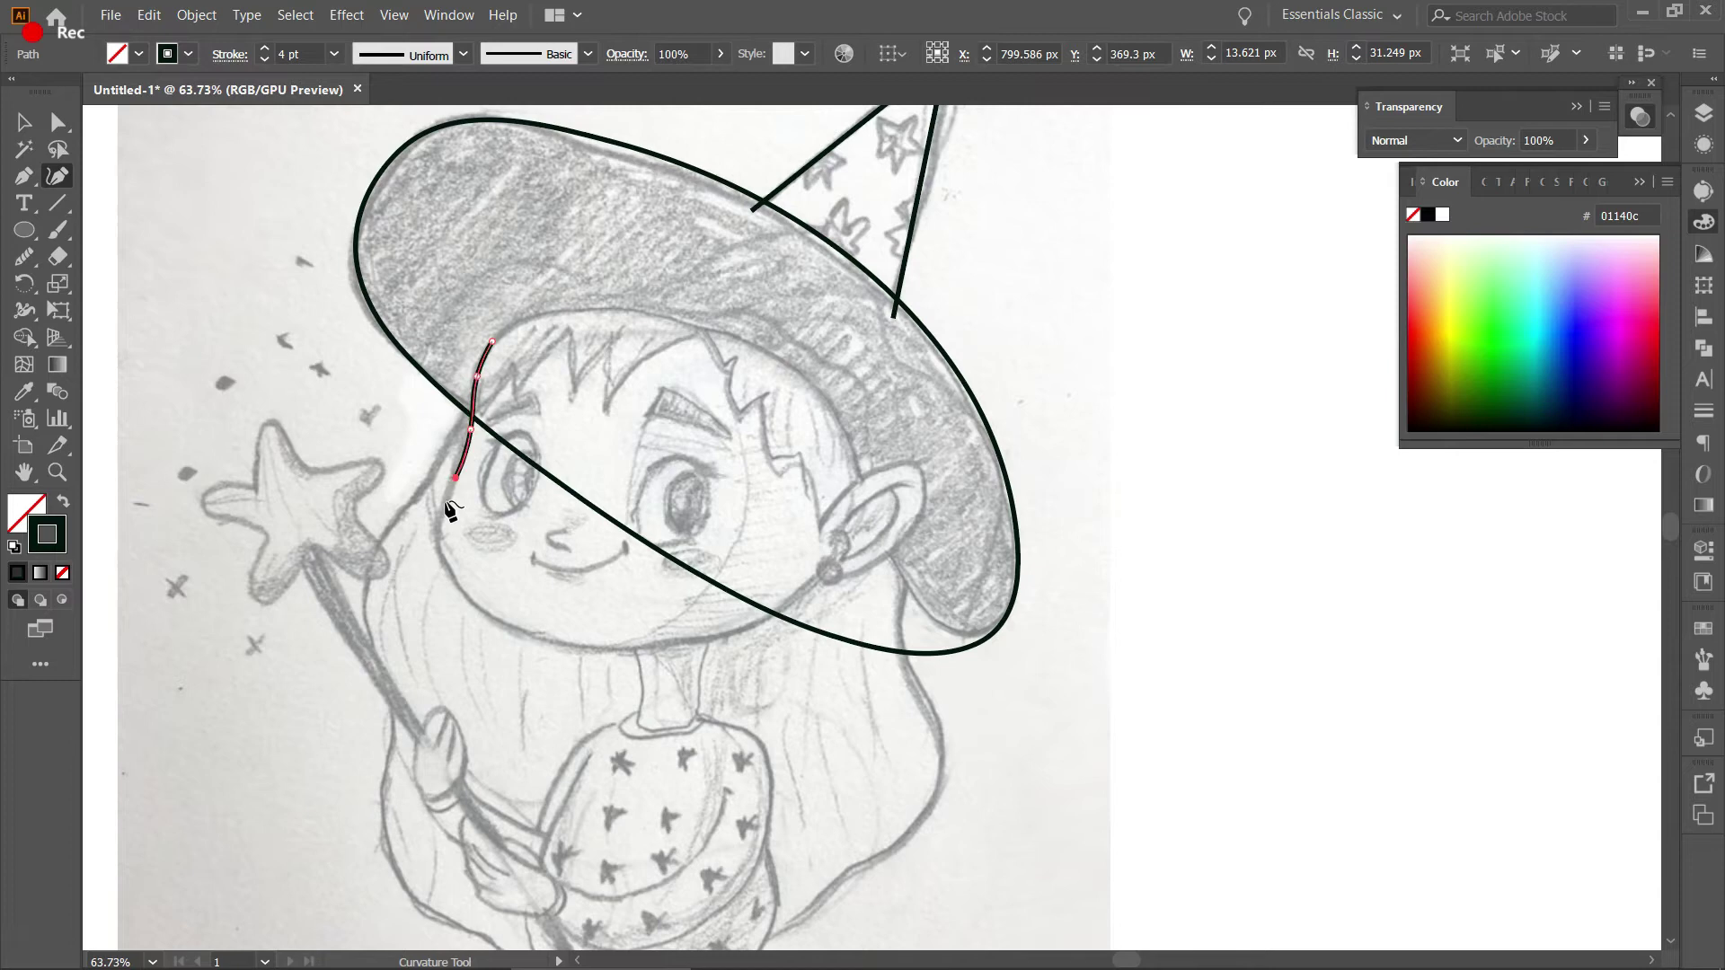
pyautogui.click(439, 530)
pyautogui.click(462, 593)
pyautogui.click(563, 642)
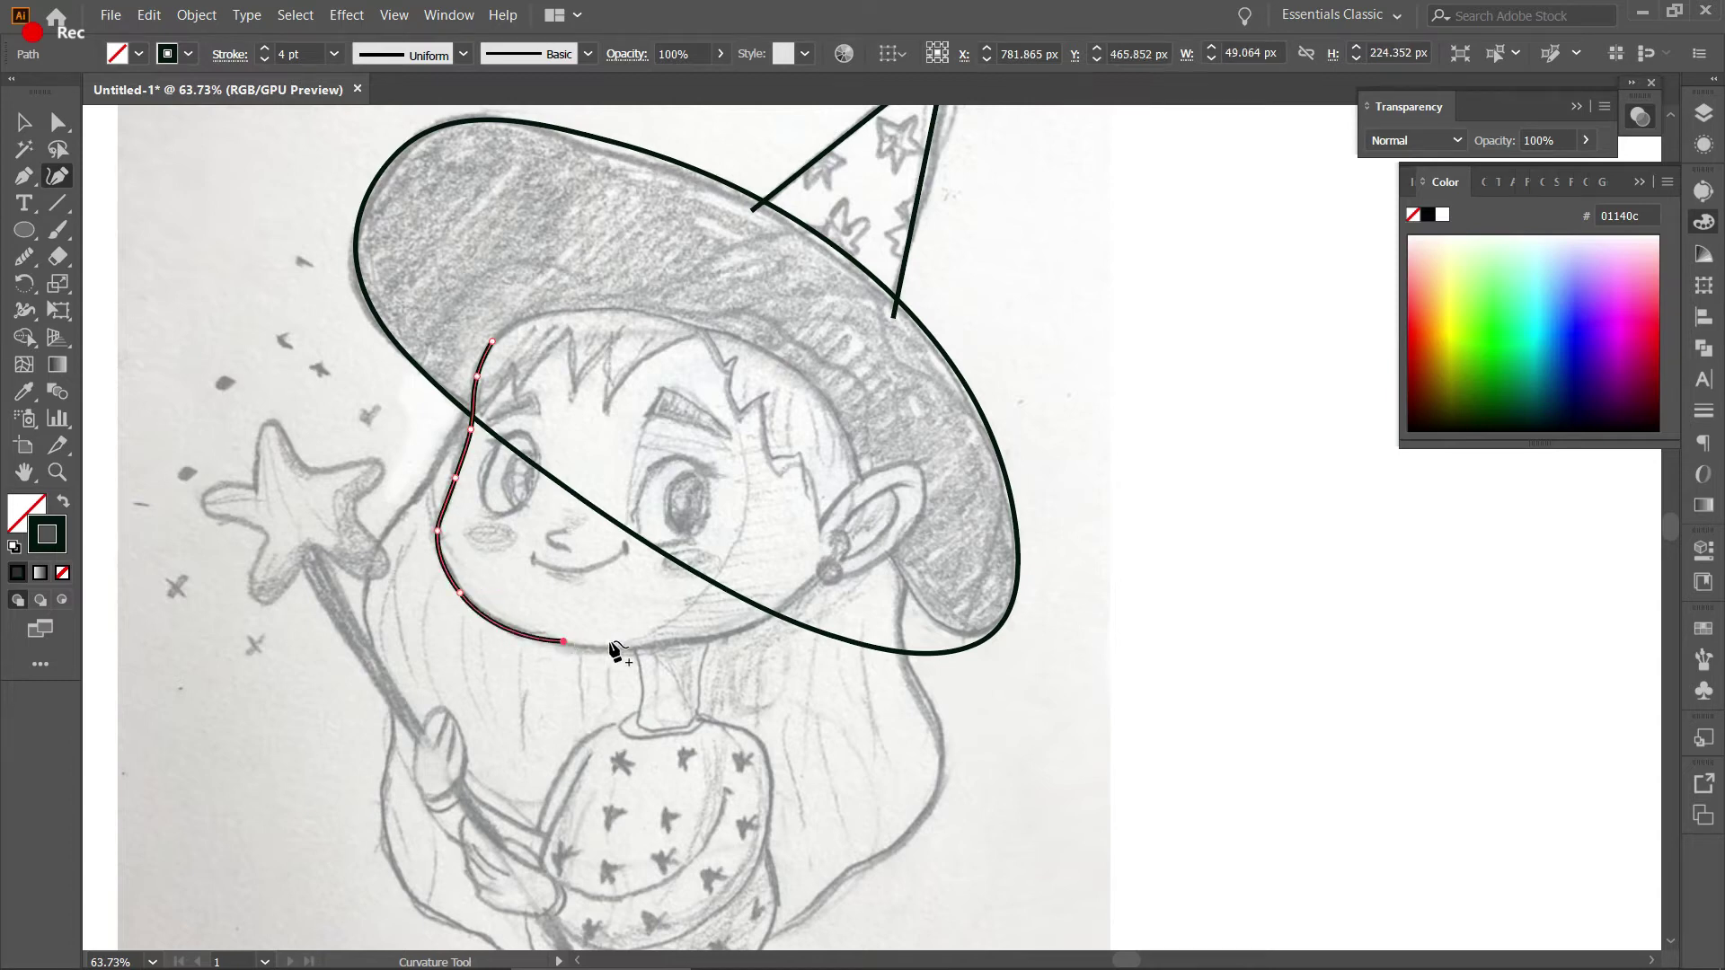
# Carry the outline up the right jaw, over the top of the head and close it at the first point.
pyautogui.click(694, 653)
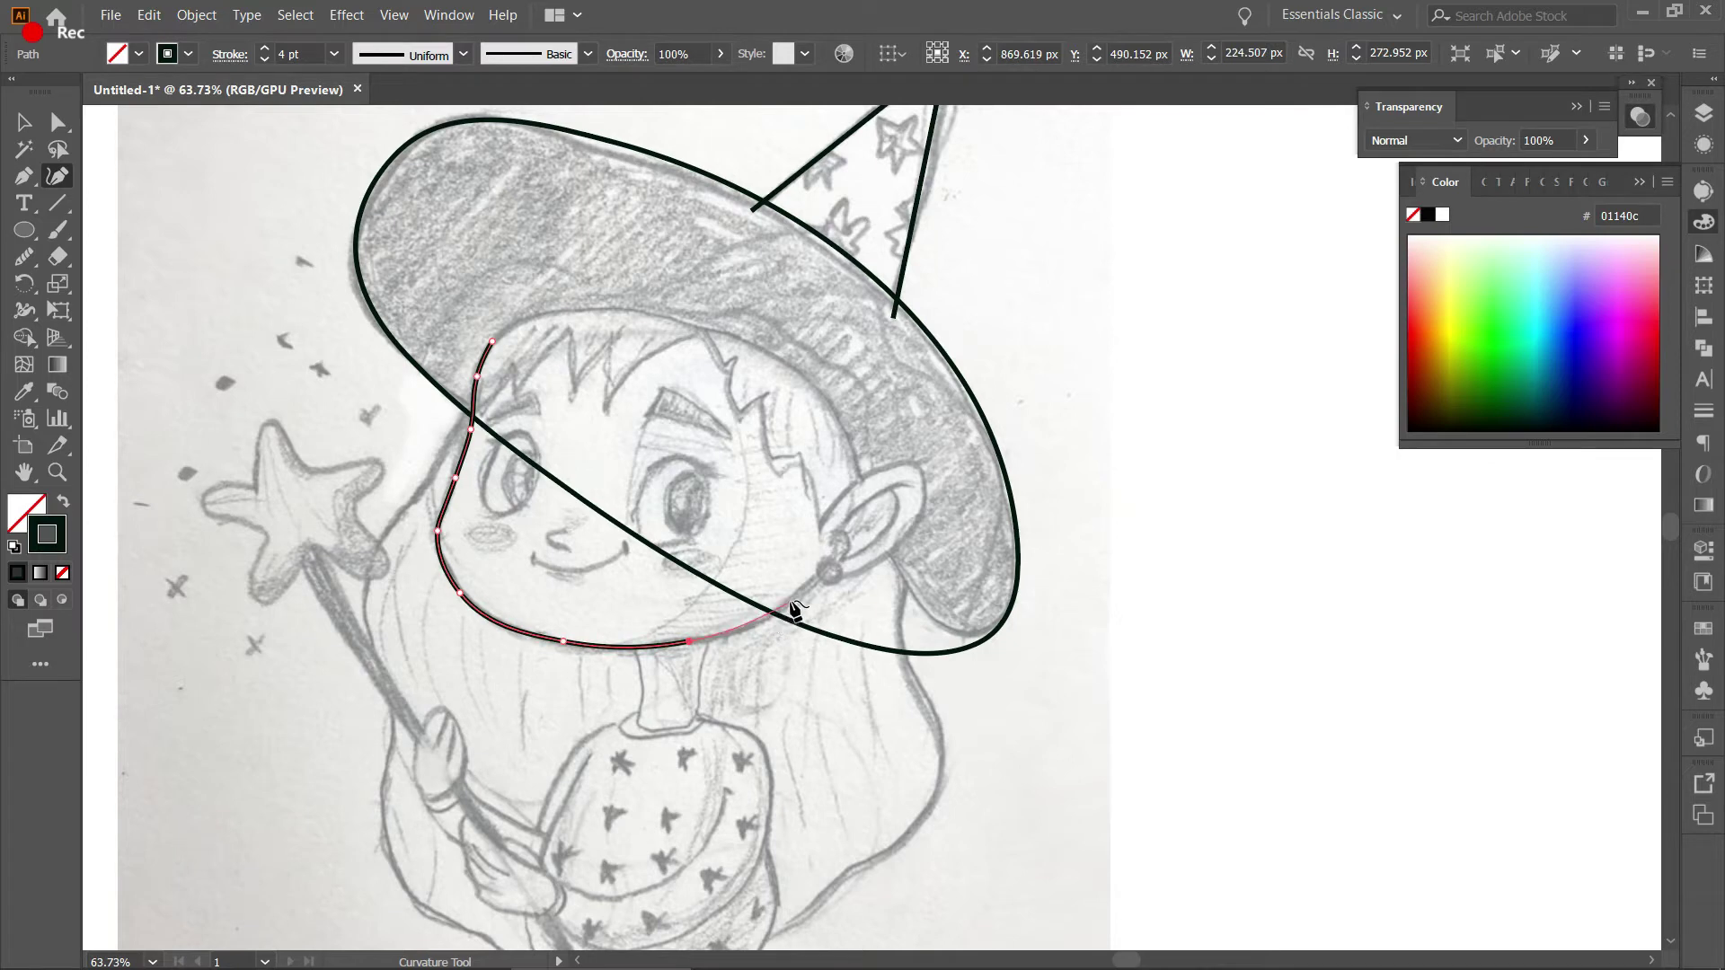
pyautogui.click(793, 605)
pyautogui.click(838, 560)
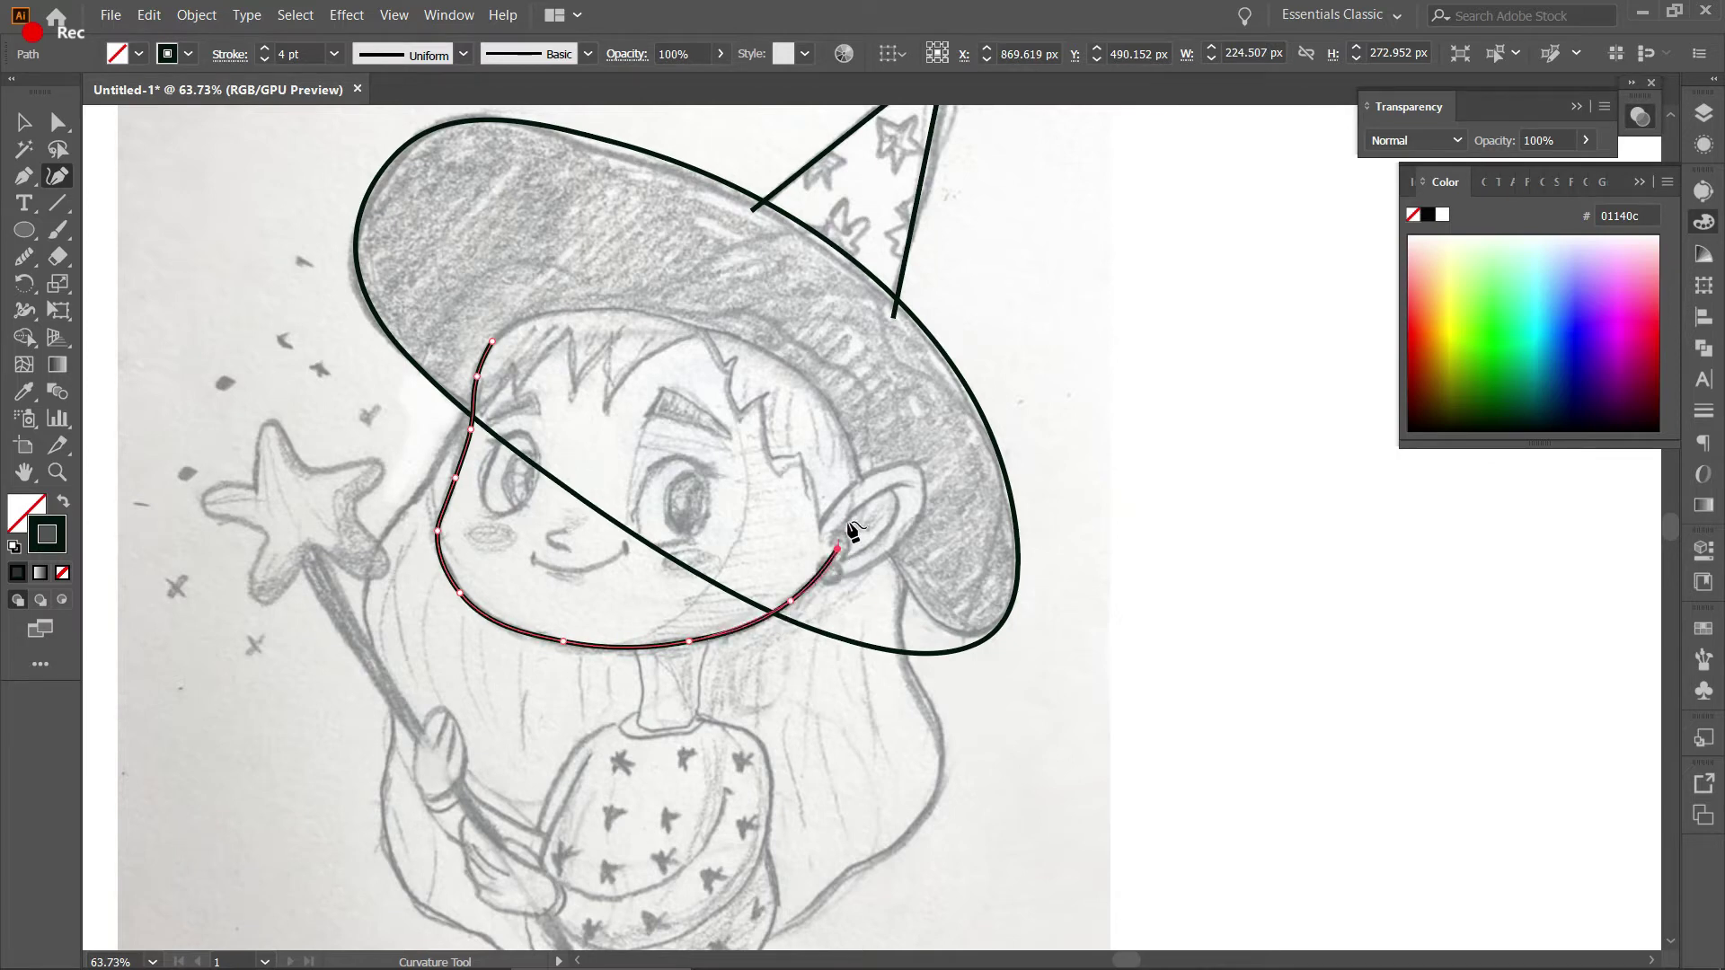
pyautogui.click(862, 461)
pyautogui.click(814, 362)
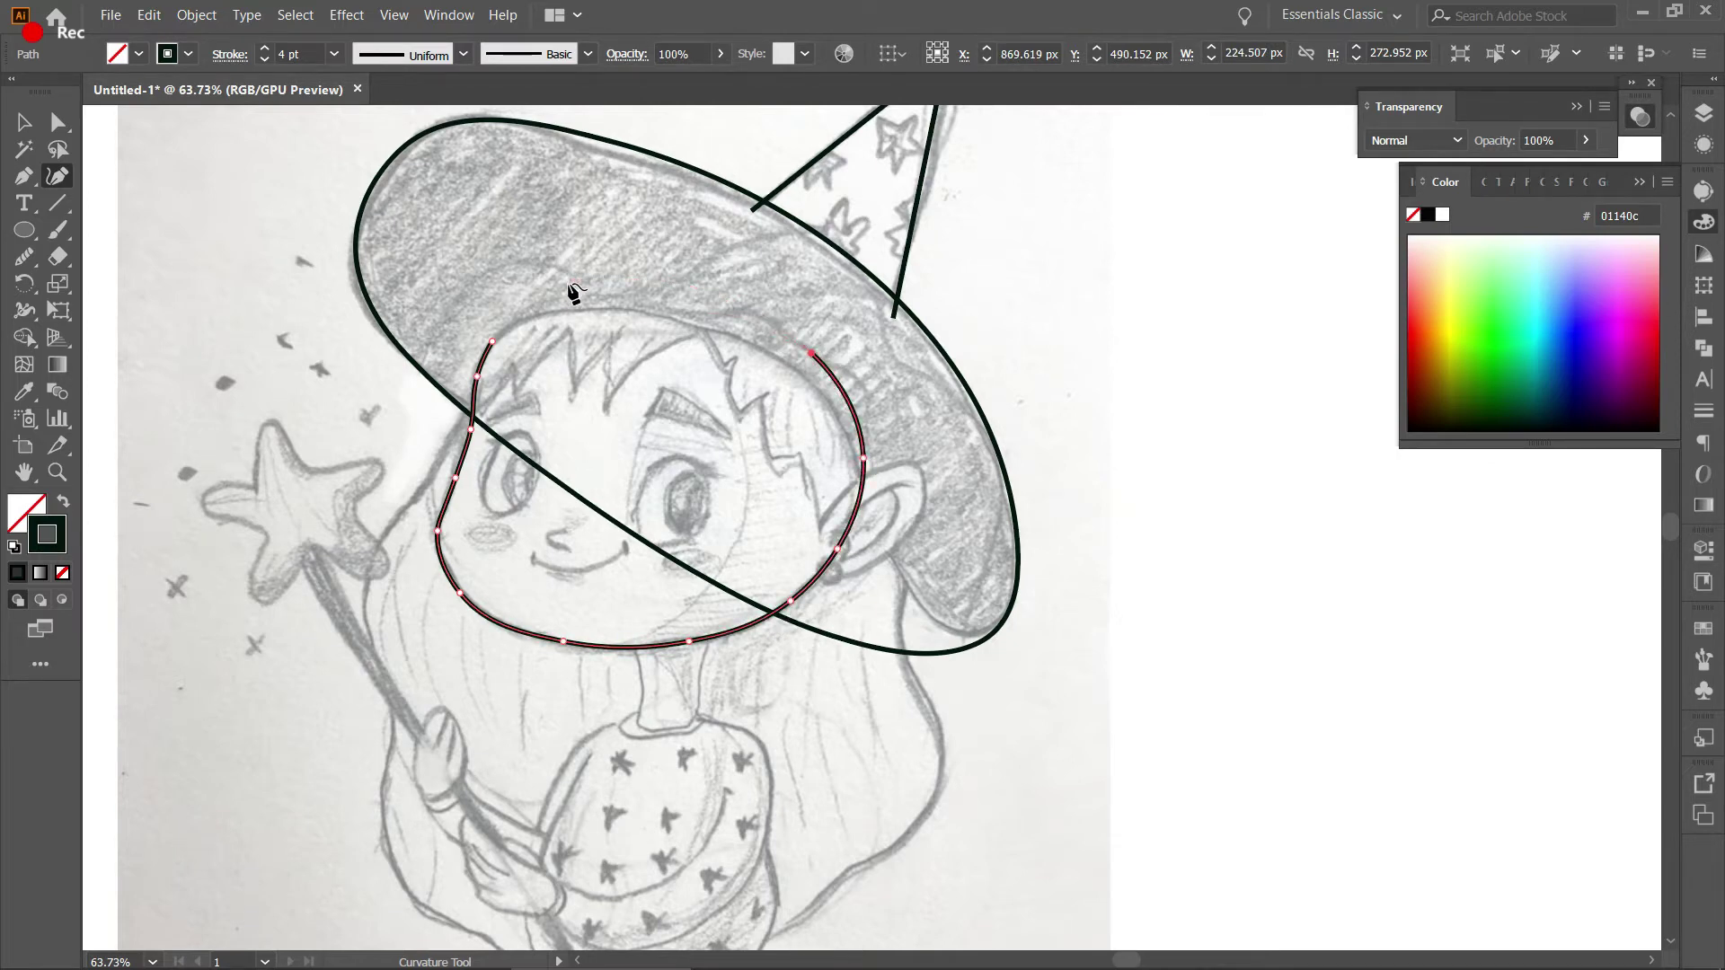
pyautogui.click(566, 285)
pyautogui.click(492, 349)
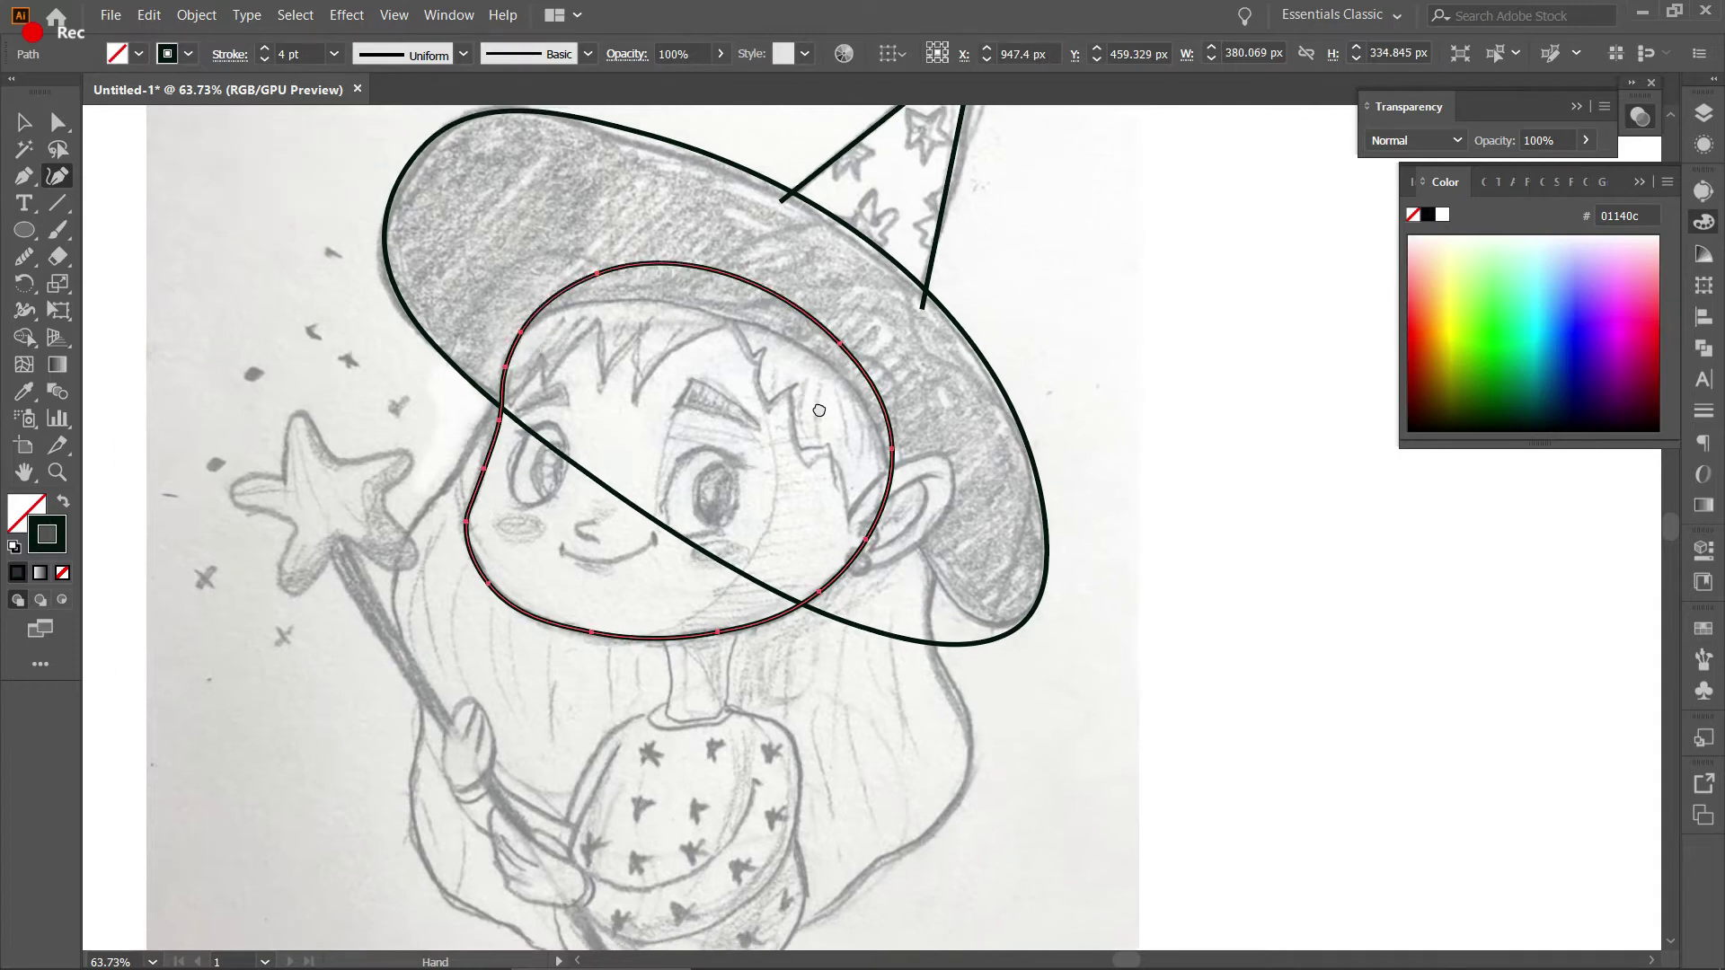
pyautogui.press('v')
pyautogui.scroll(2, 829, 387)
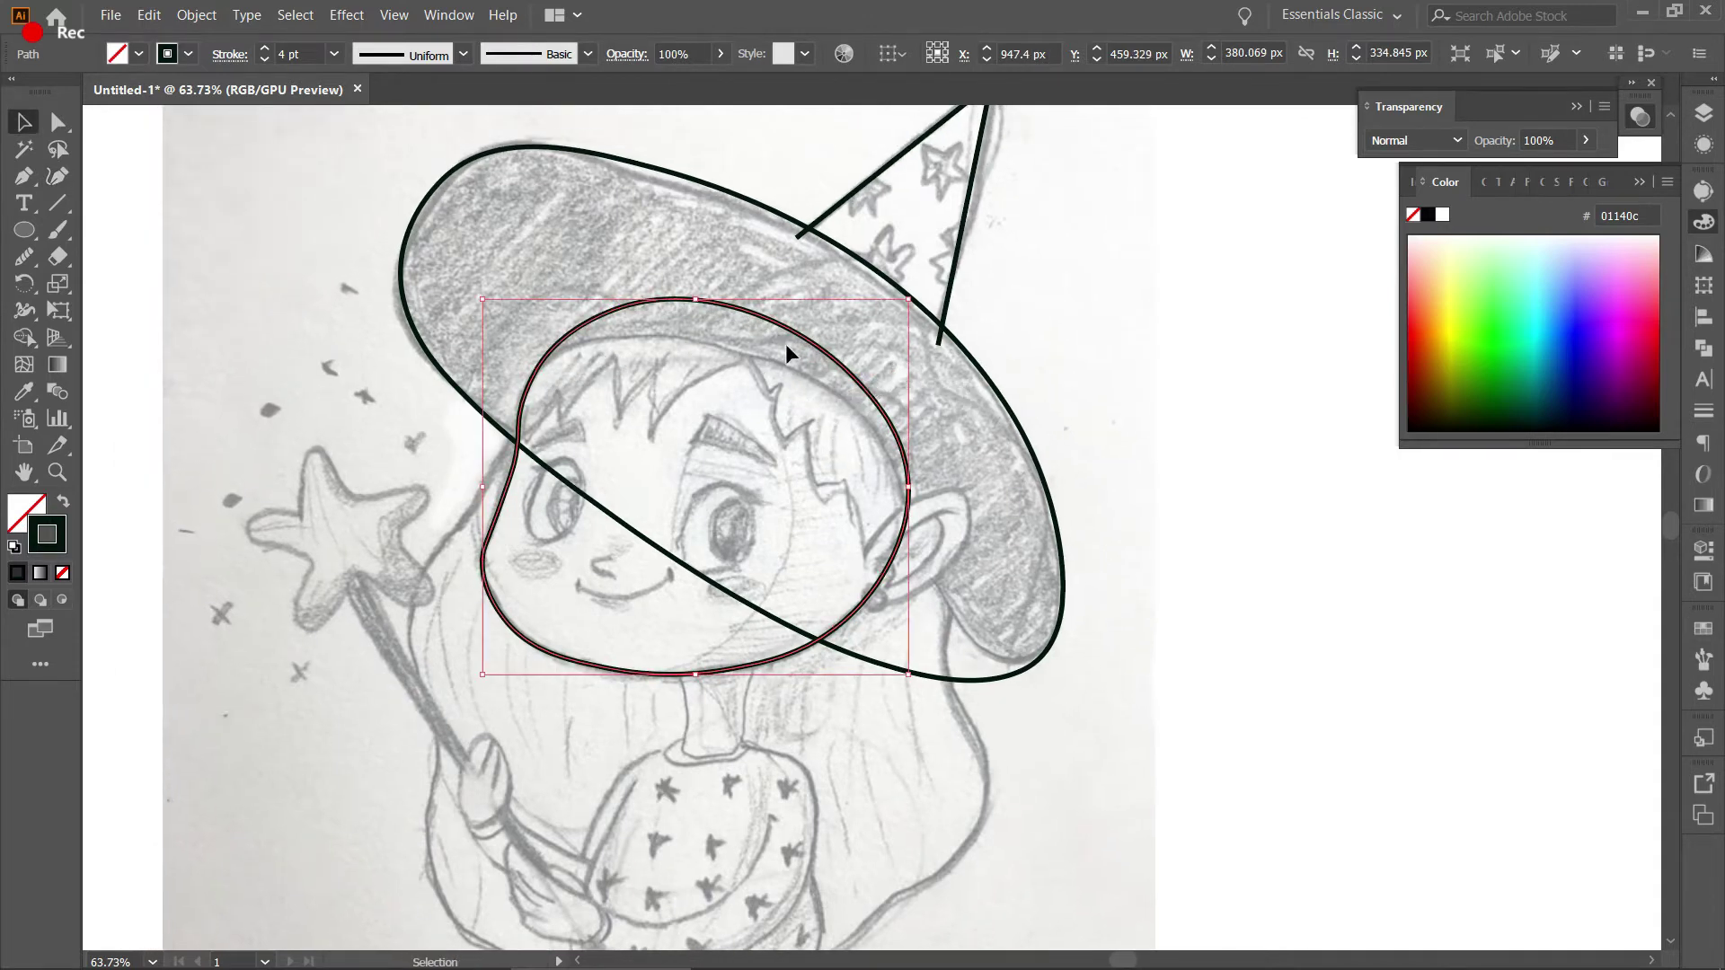
pyautogui.scroll(2, 787, 344)
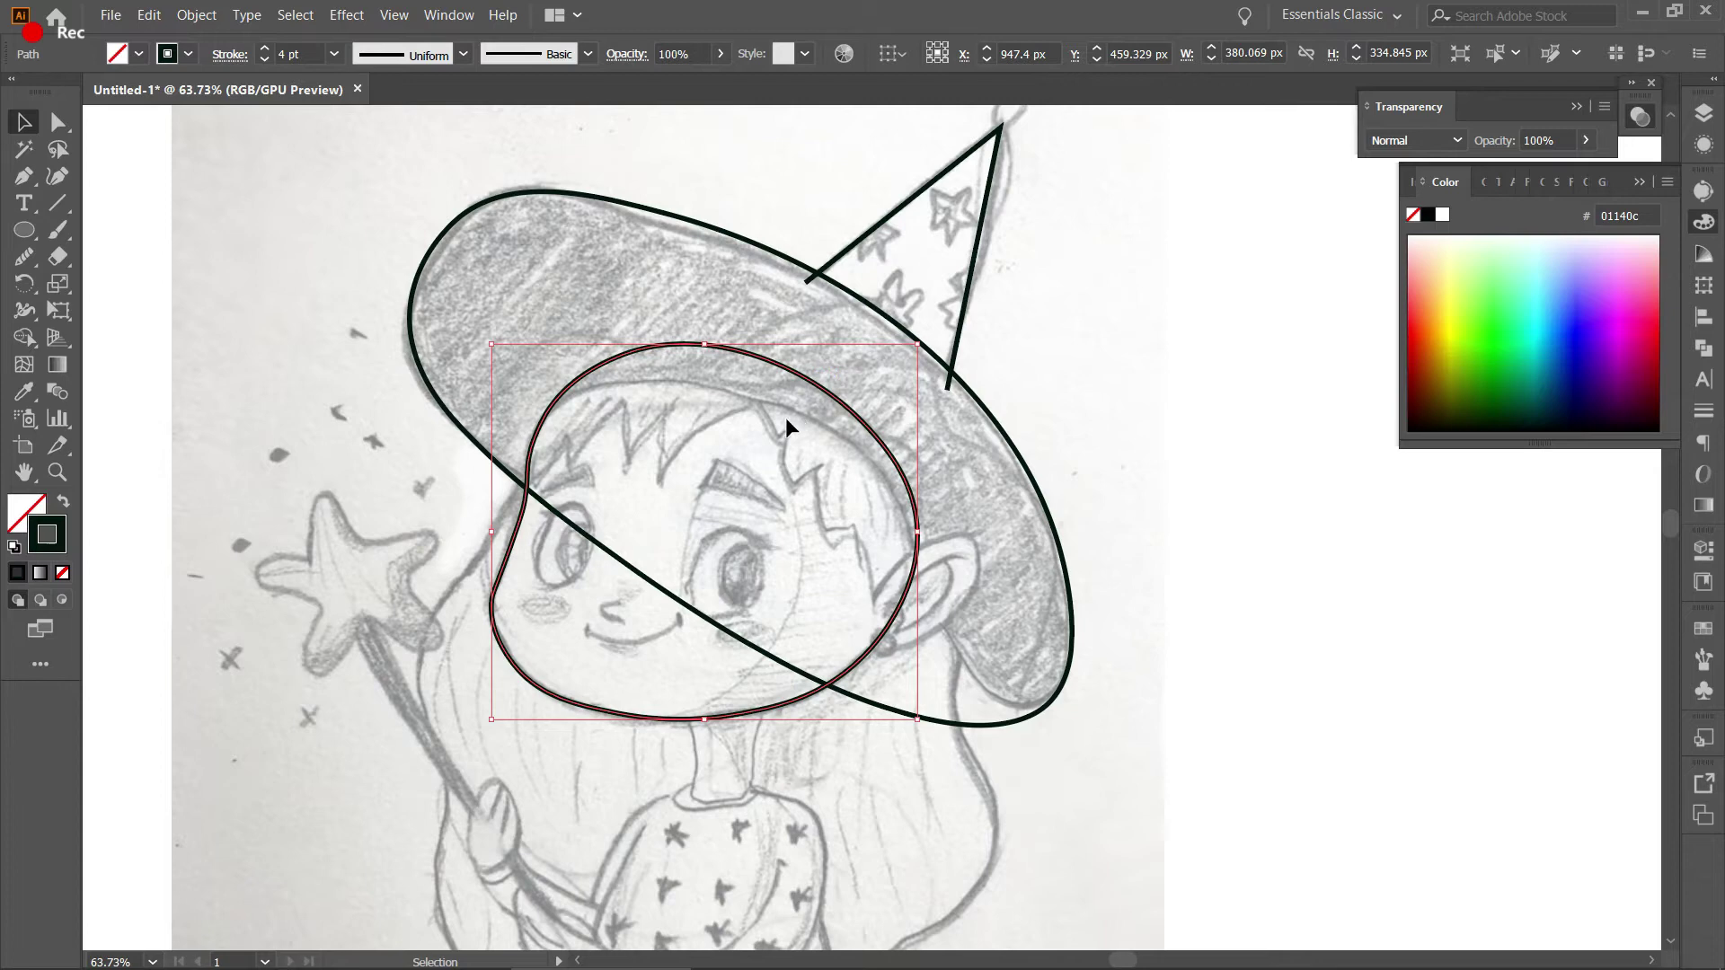
pyautogui.scroll(-1, 785, 417)
# Smooth the left side of the head outline with the Smooth tool and deselect it.
pyautogui.click(24, 257)
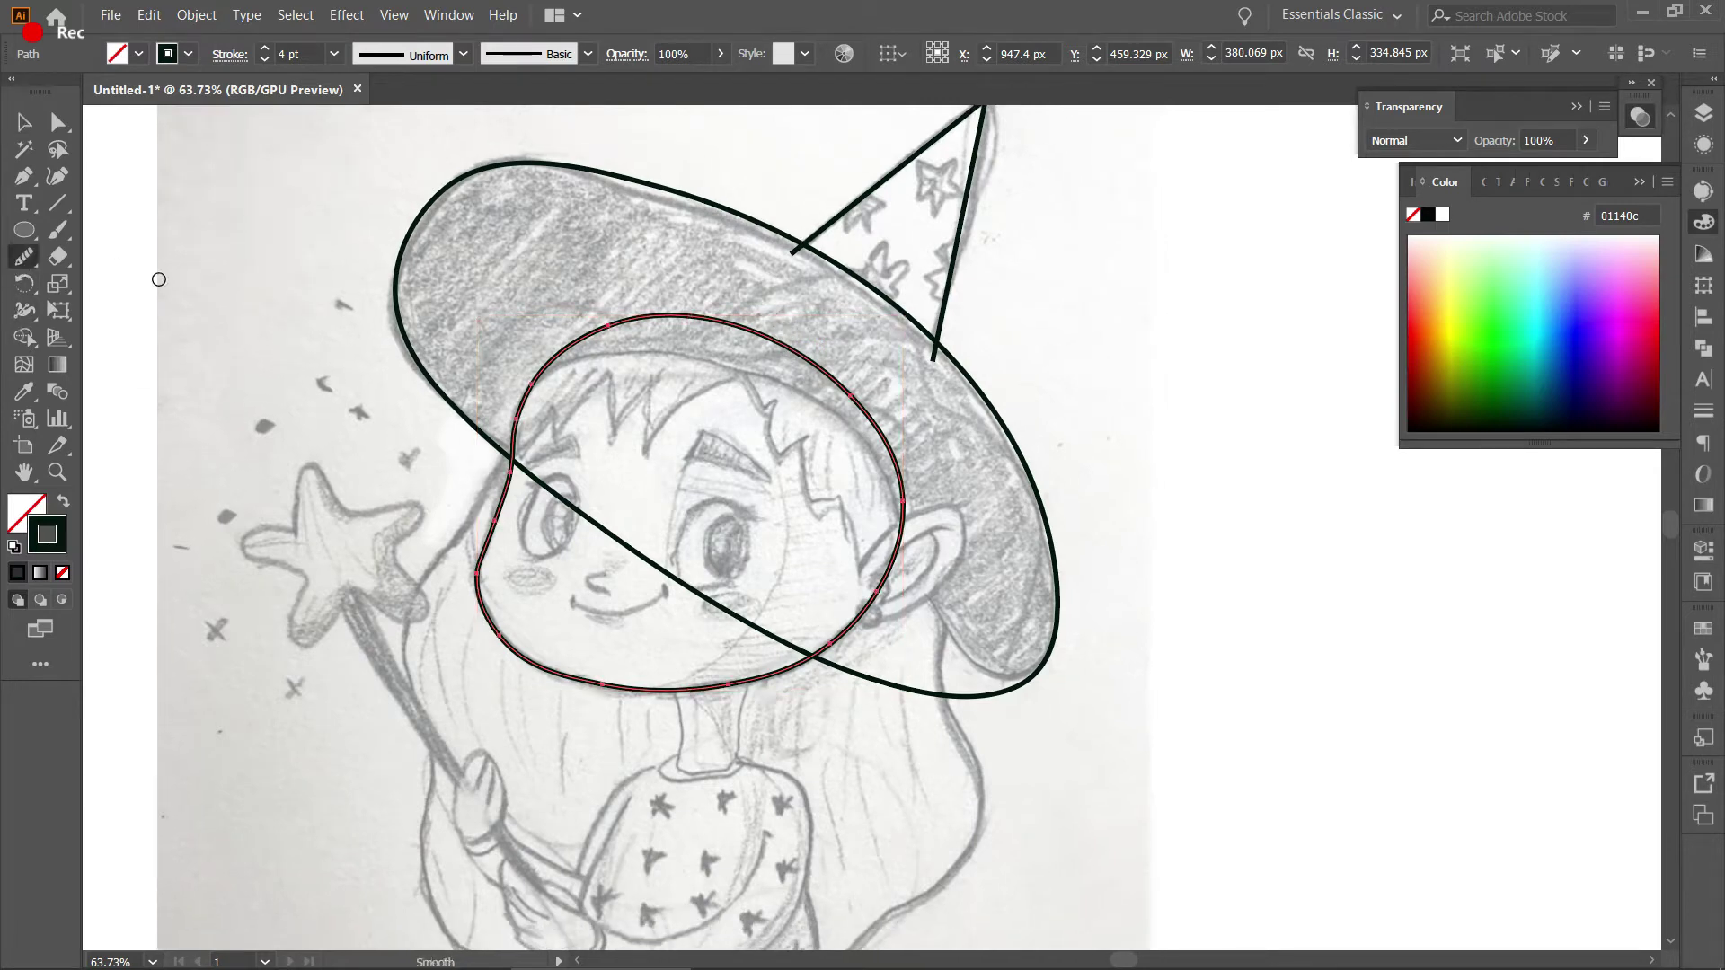
pyautogui.moveTo(528, 446)
pyautogui.mouseDown()
pyautogui.moveTo(485, 566)
pyautogui.moveTo(512, 647)
pyautogui.moveTo(593, 681)
pyautogui.moveTo(783, 666)
pyautogui.moveTo(835, 634)
pyautogui.moveTo(883, 560)
pyautogui.moveTo(883, 433)
pyautogui.moveTo(809, 351)
pyautogui.moveTo(674, 313)
pyautogui.moveTo(578, 340)
pyautogui.mouseUp()
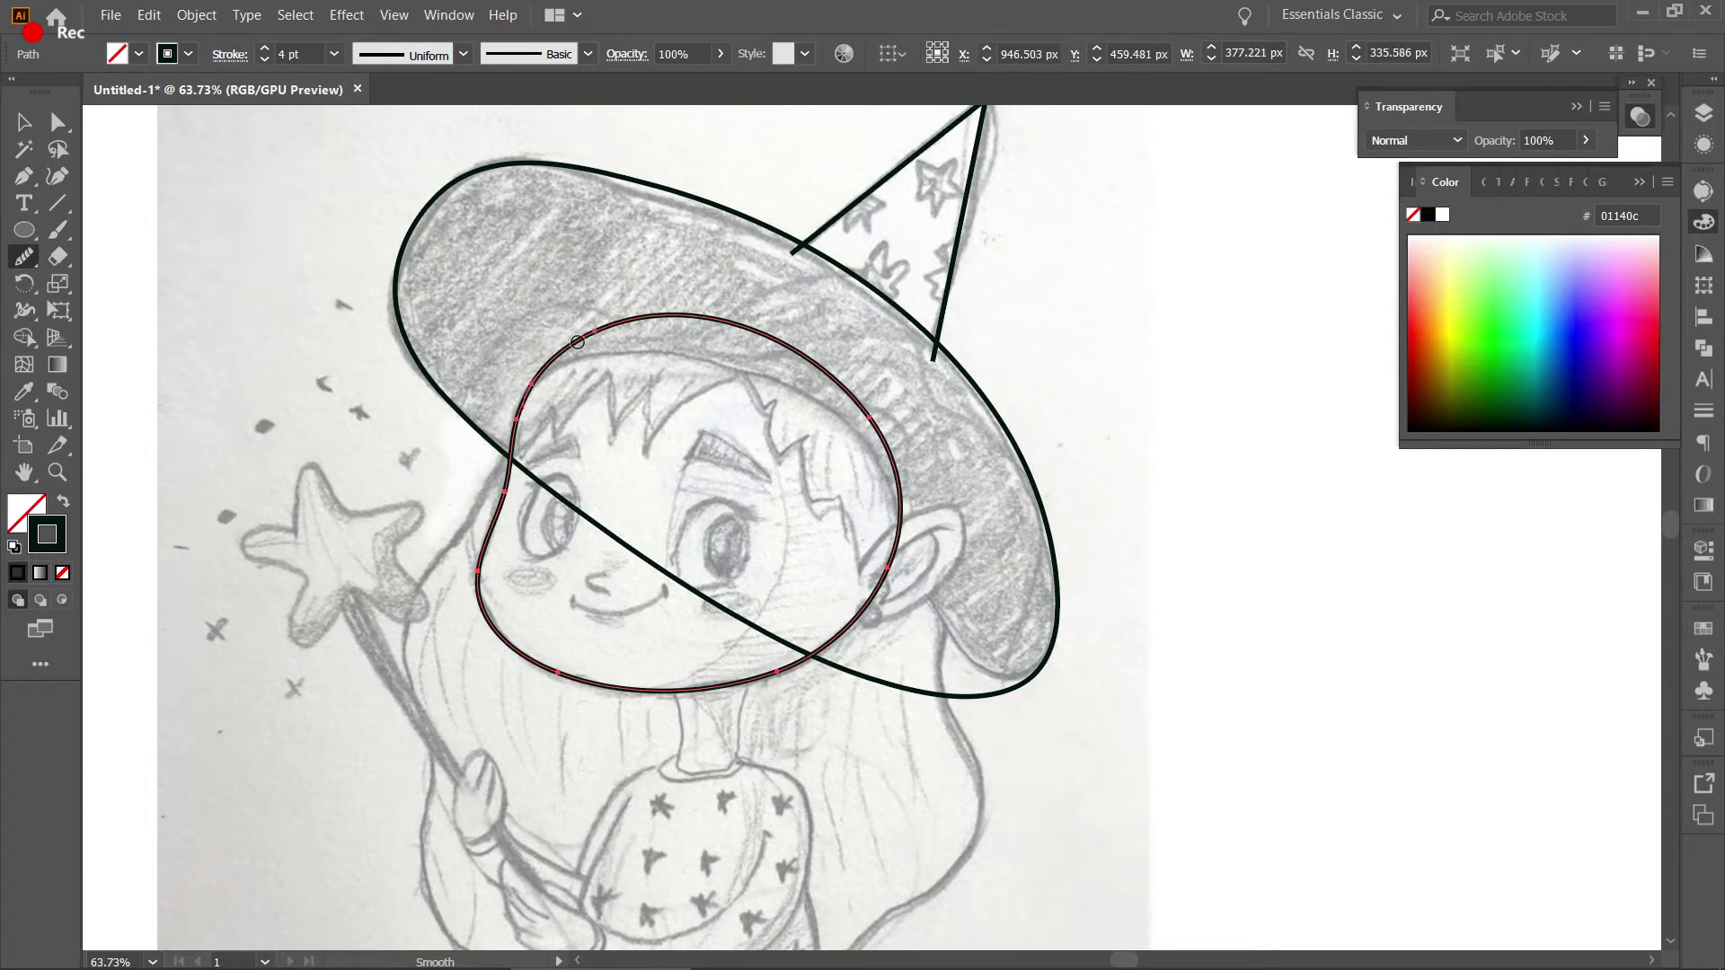
pyautogui.press('v')
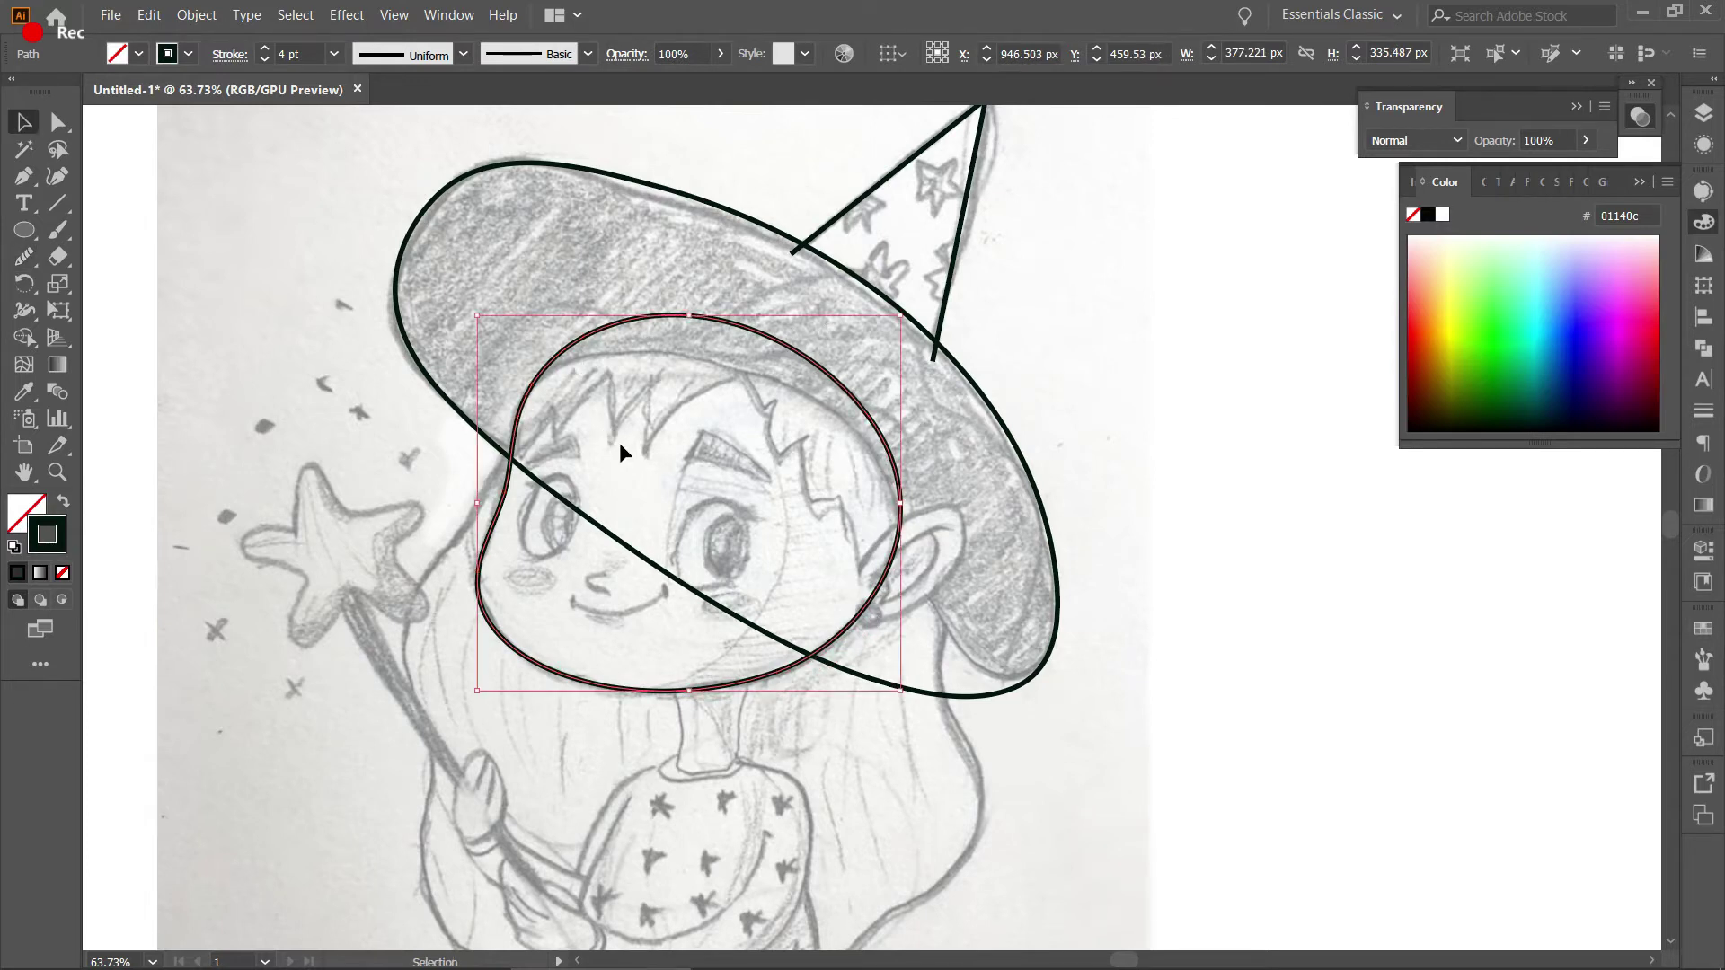
pyautogui.click(619, 442)
pyautogui.scroll(-1, 619, 442)
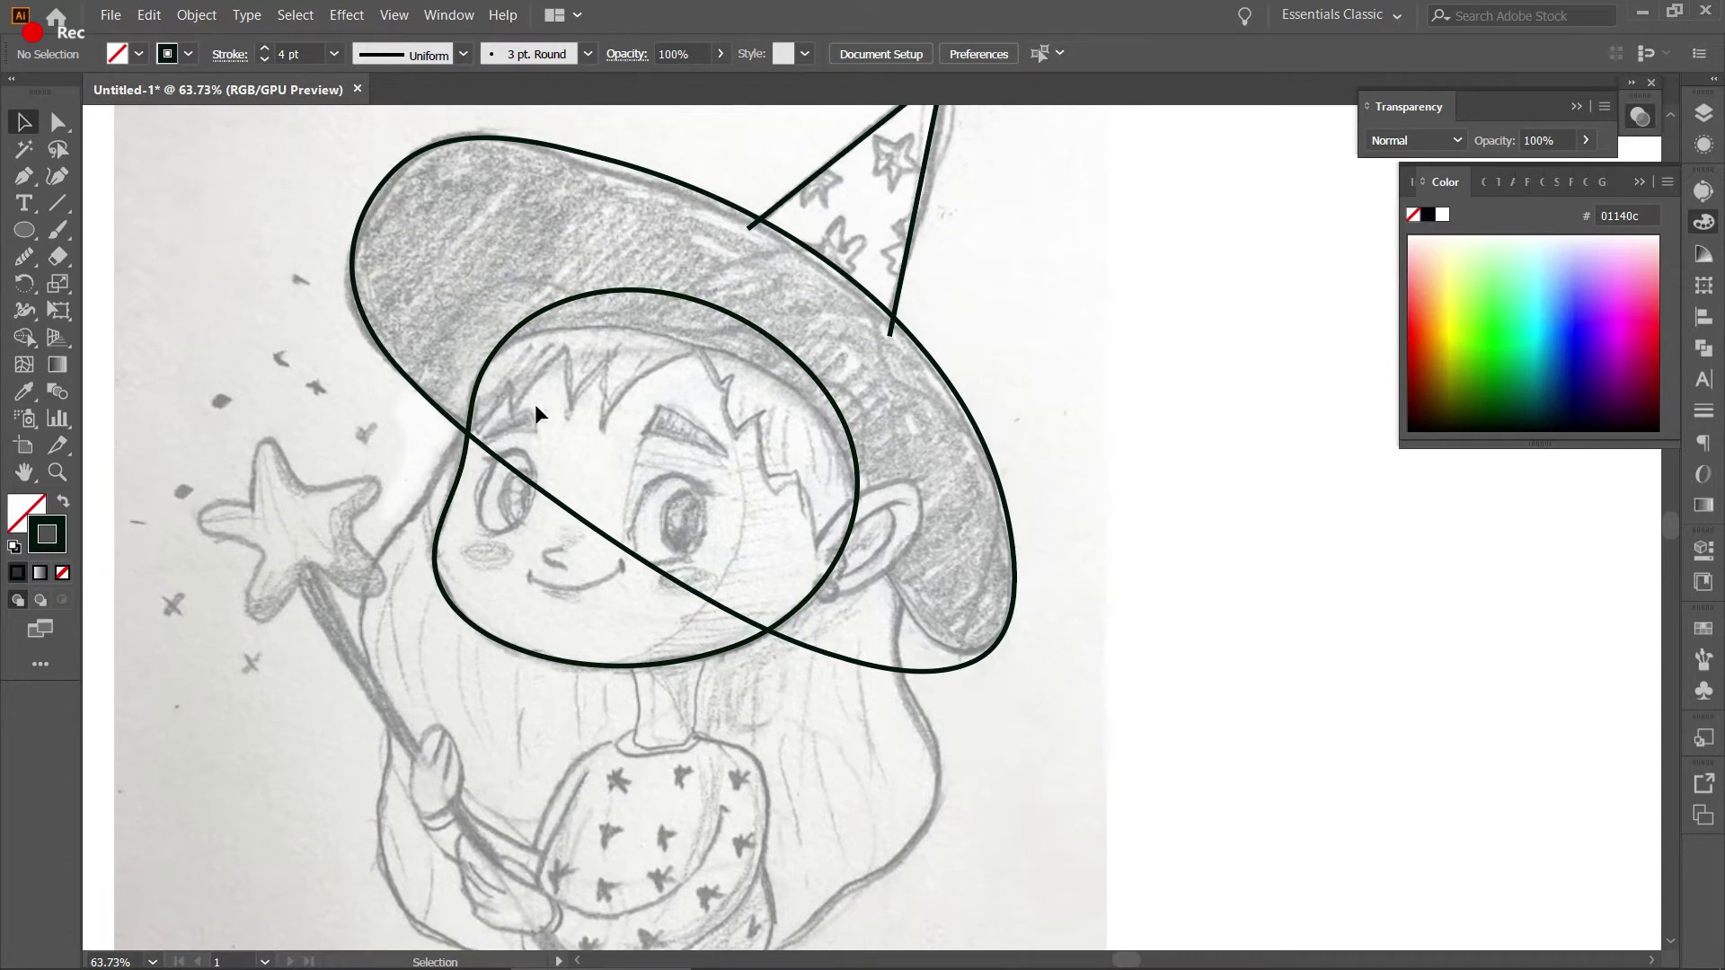
# Pick the Curvature tool, add an anchor where the brim crosses the head's left edge, and reframe the view.
pyautogui.click(26, 258)
pyautogui.click(55, 183)
pyautogui.click(492, 411)
pyautogui.moveTo(485, 418); pyautogui.dragTo(579, 371)
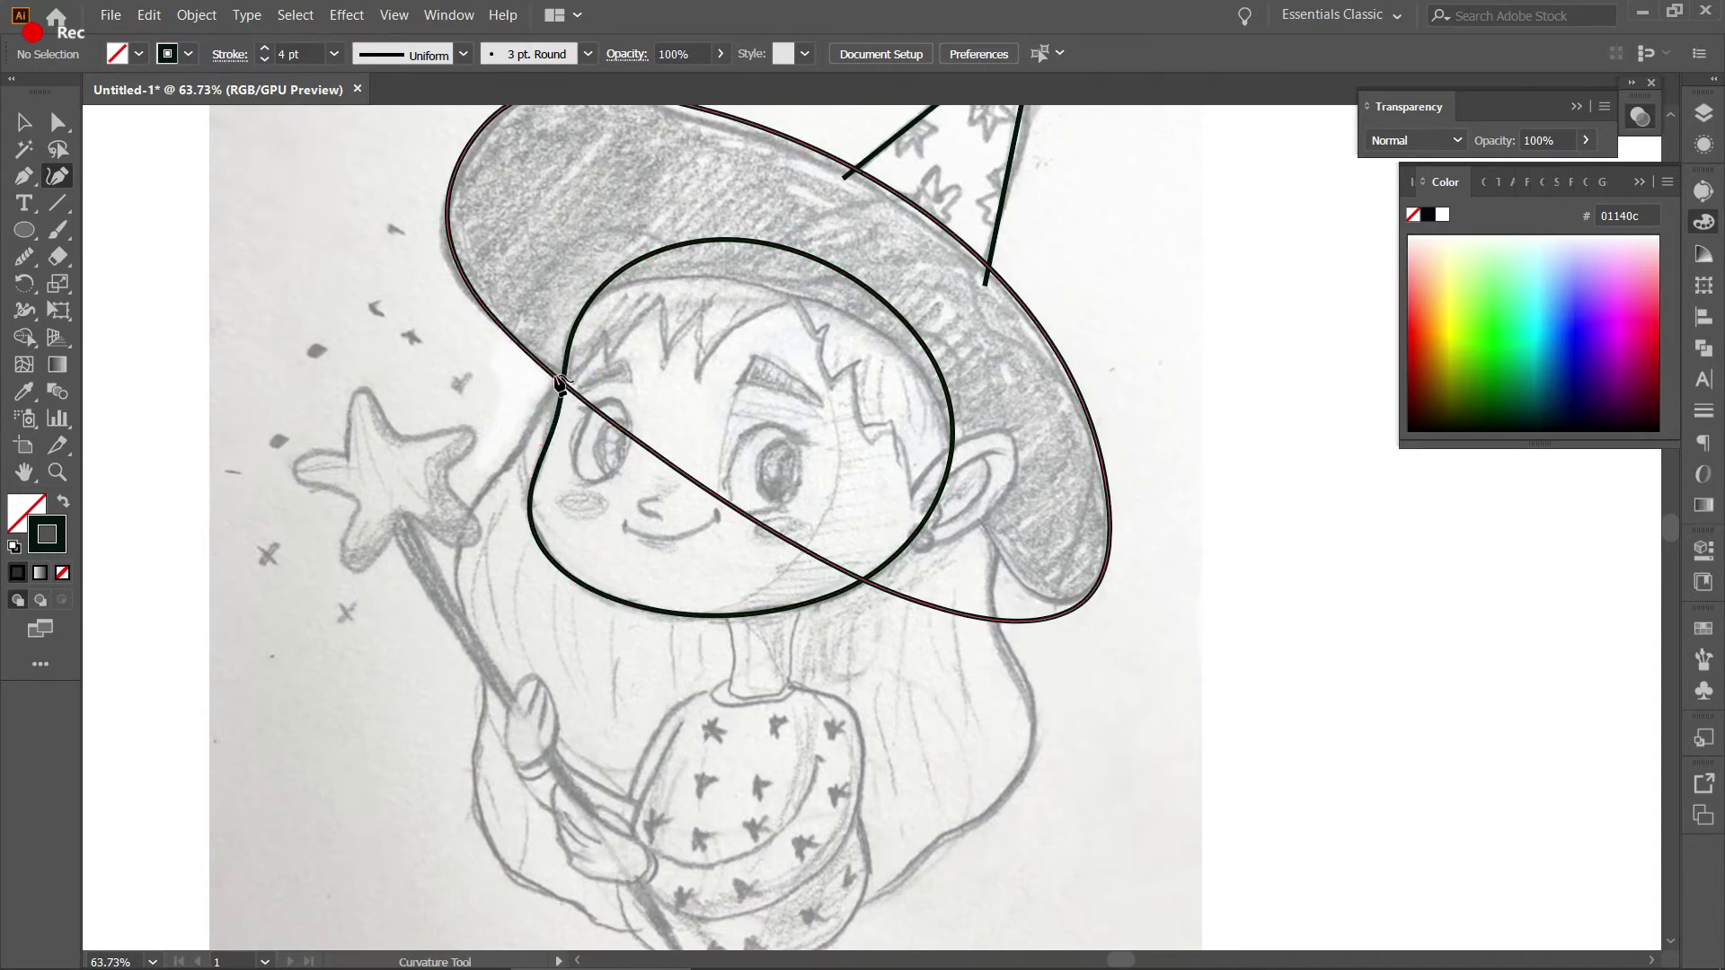
# Trace the outline down the left edge of the hair toward the bottom of the body.
pyautogui.click(532, 481)
pyautogui.click(518, 496)
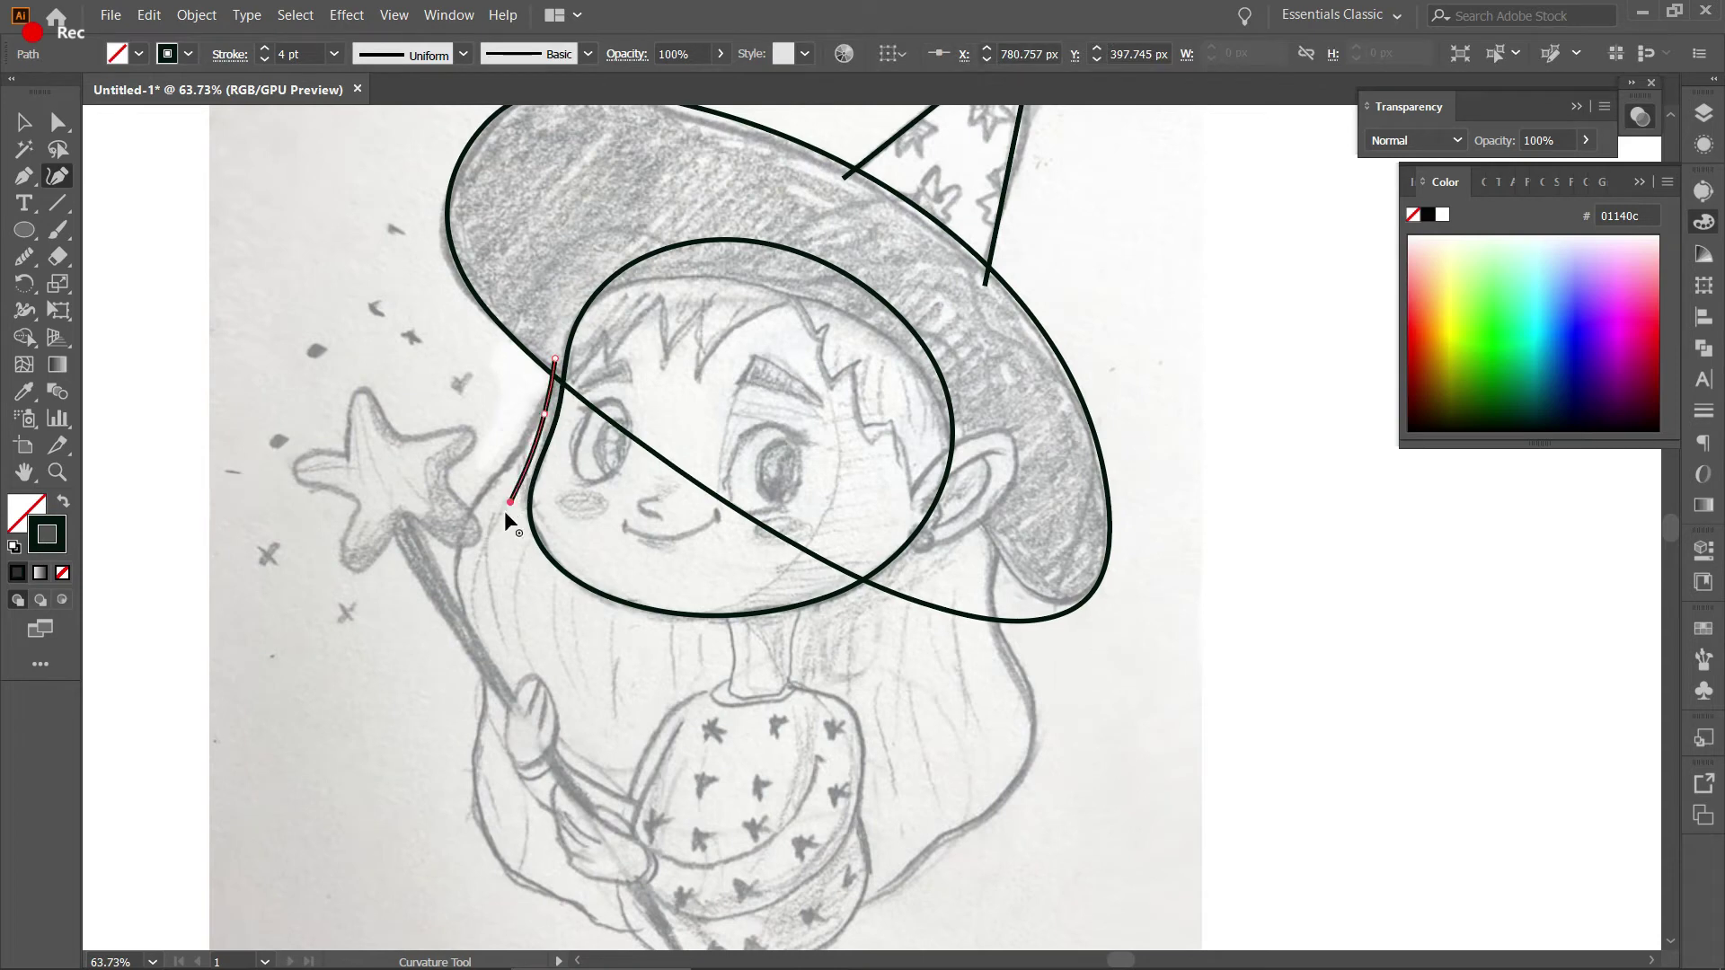
pyautogui.click(499, 643)
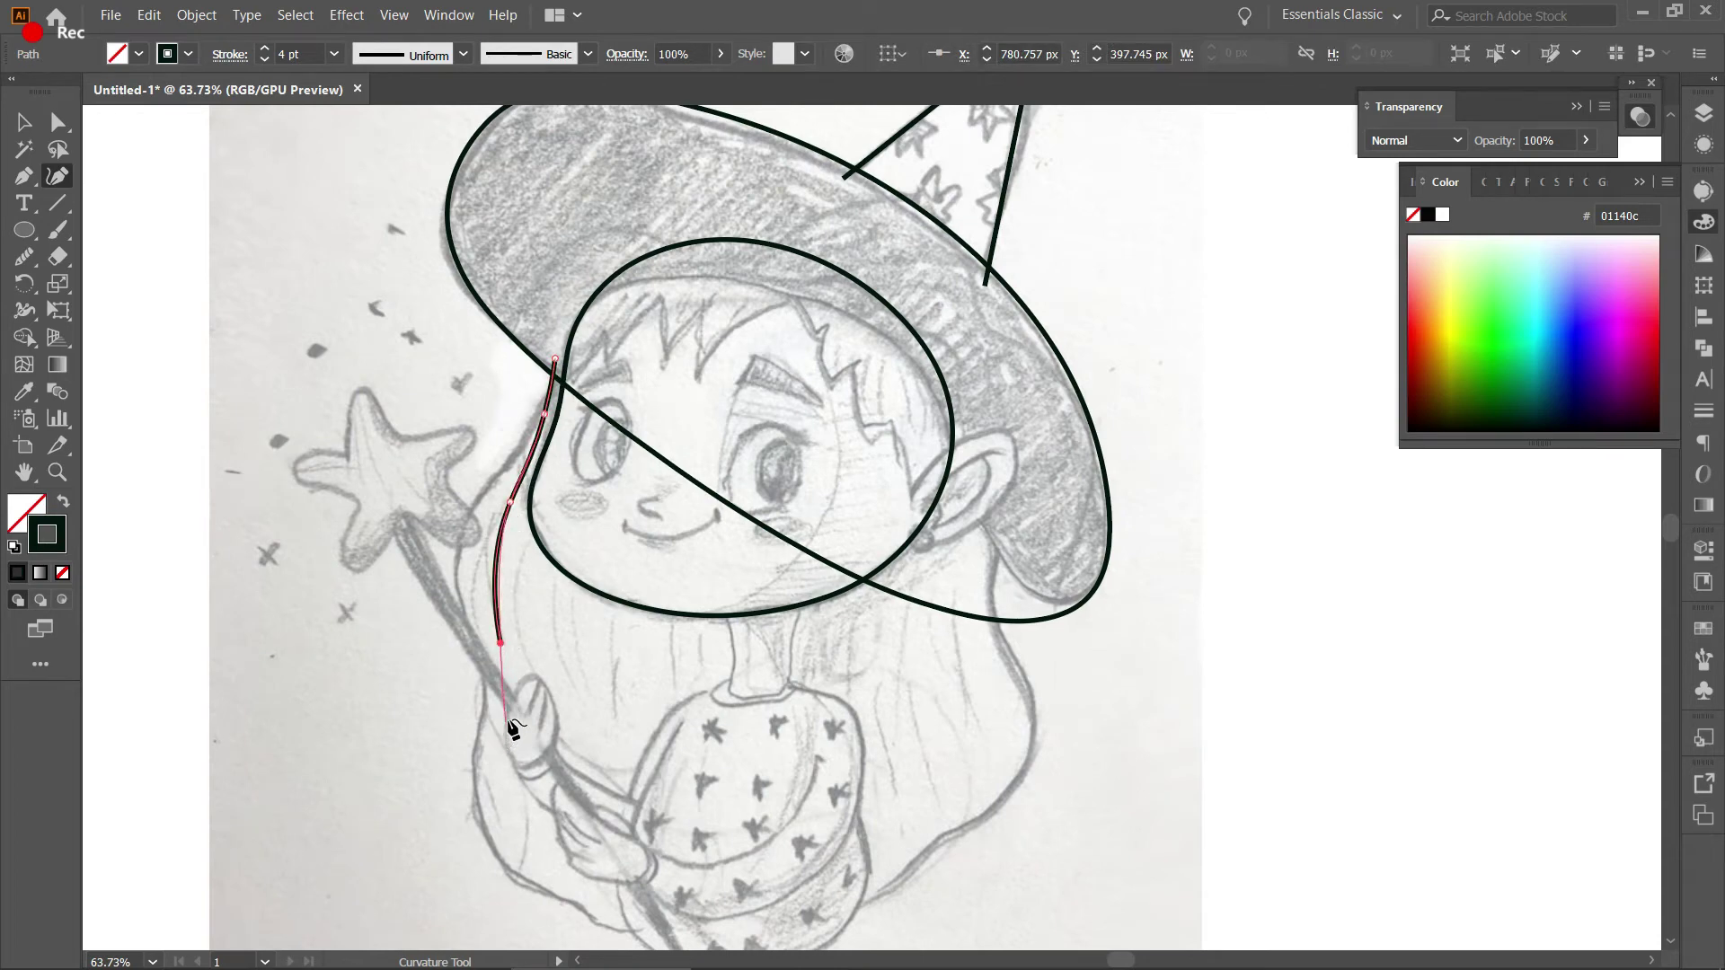
pyautogui.press('Escape')
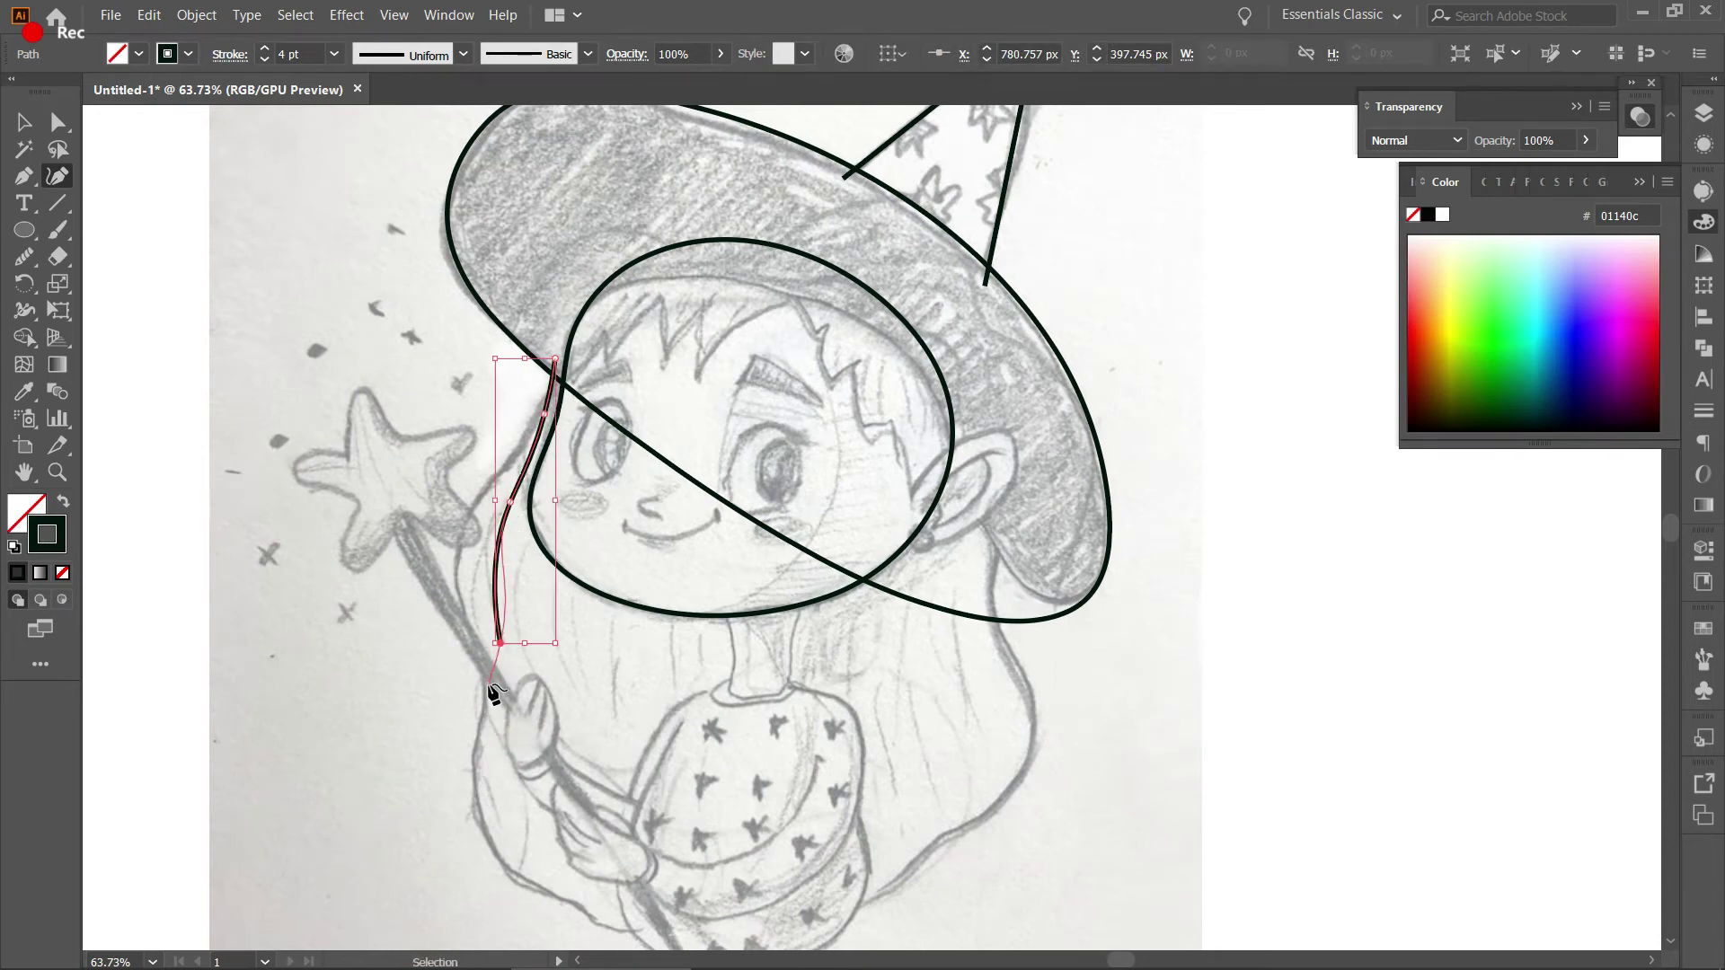
pyautogui.click(478, 740)
pyautogui.moveTo(540, 903); pyautogui.dragTo(456, 764)
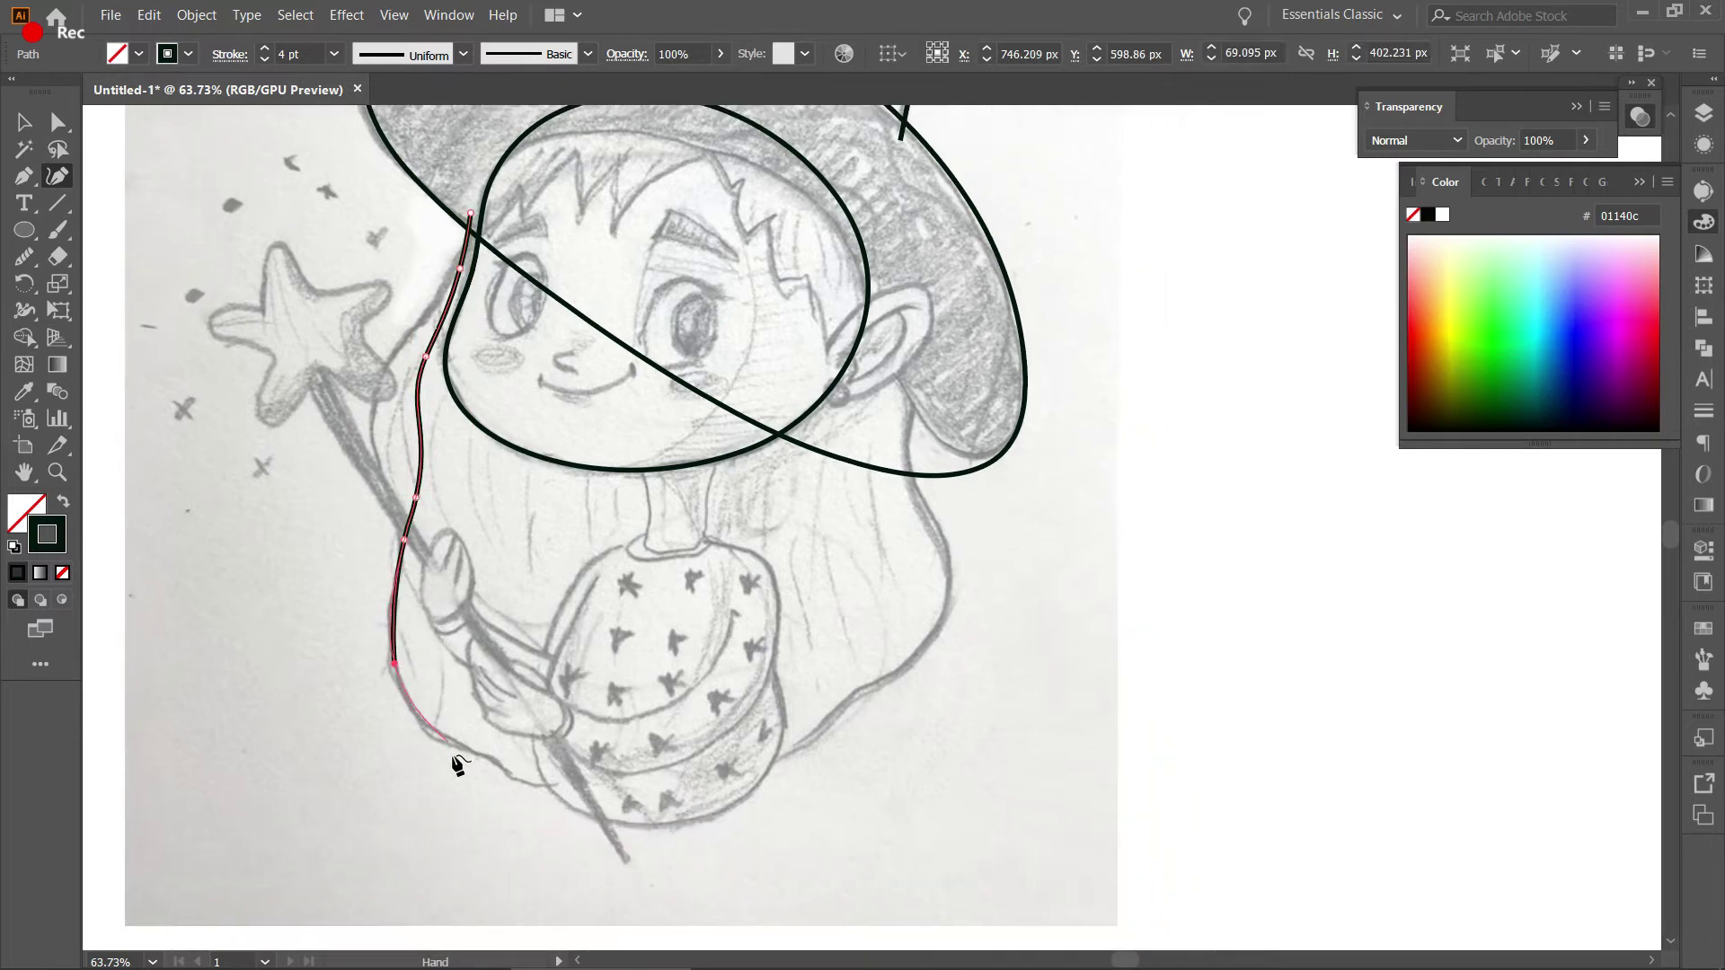
pyautogui.click(568, 804)
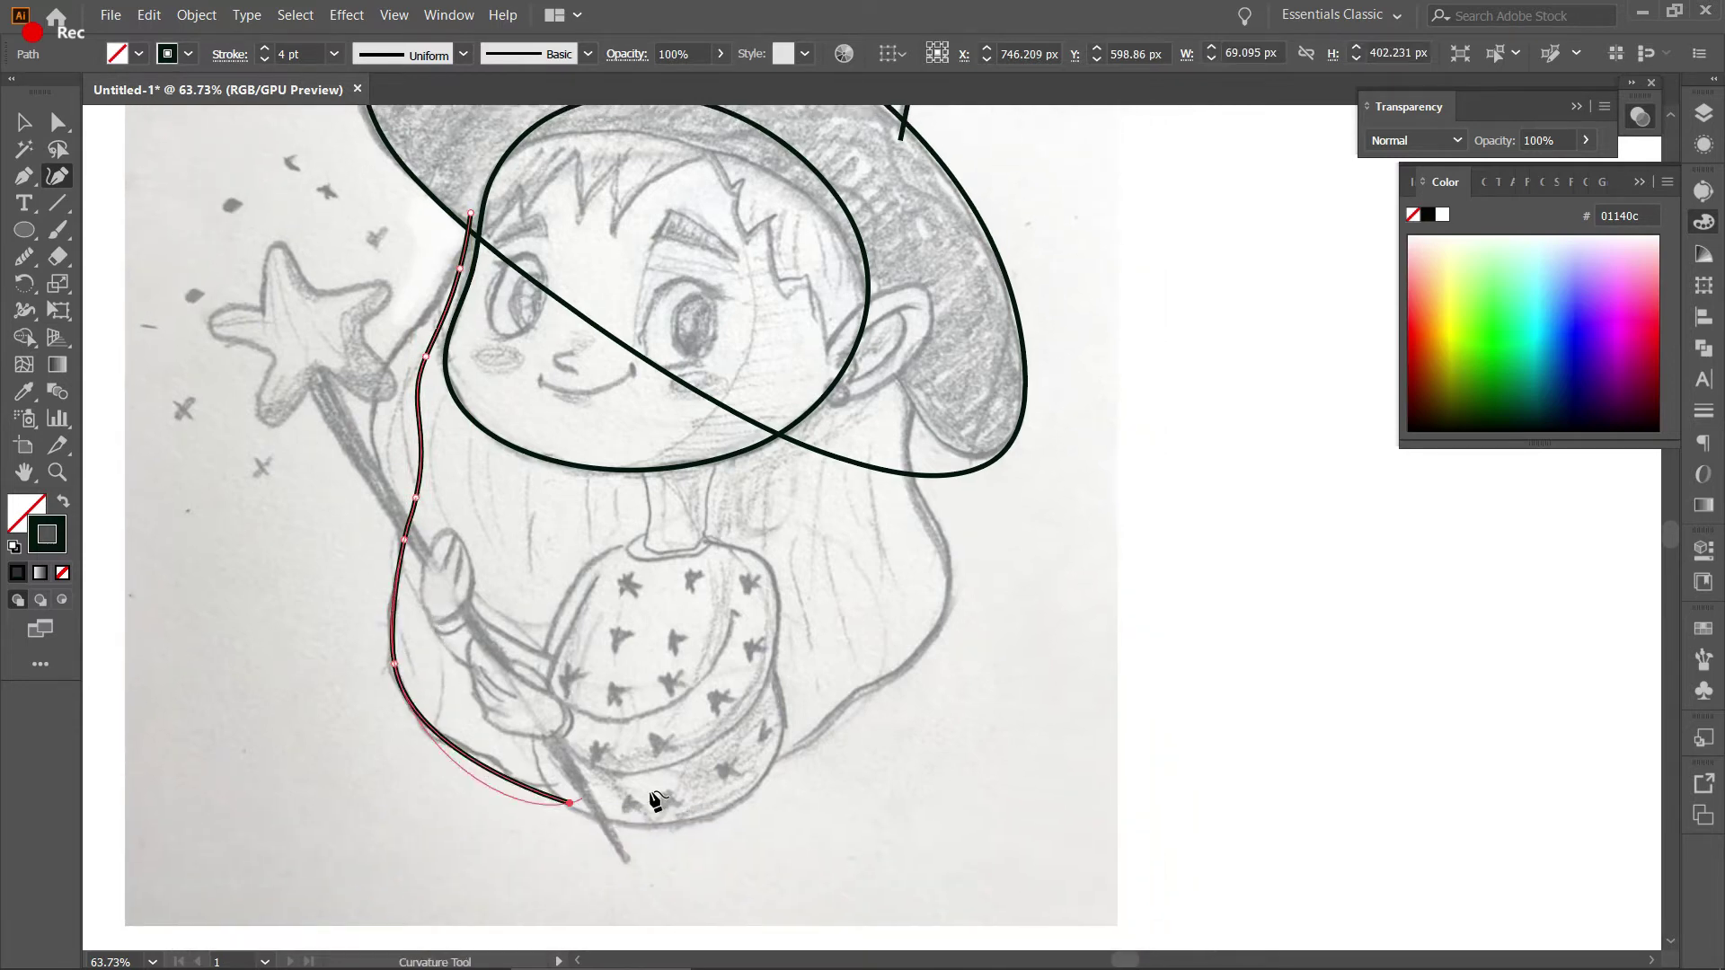
# Carry the outline along the bottom curve and up the right side of the hair, undoing one misplaced anchor.
pyautogui.click(756, 778)
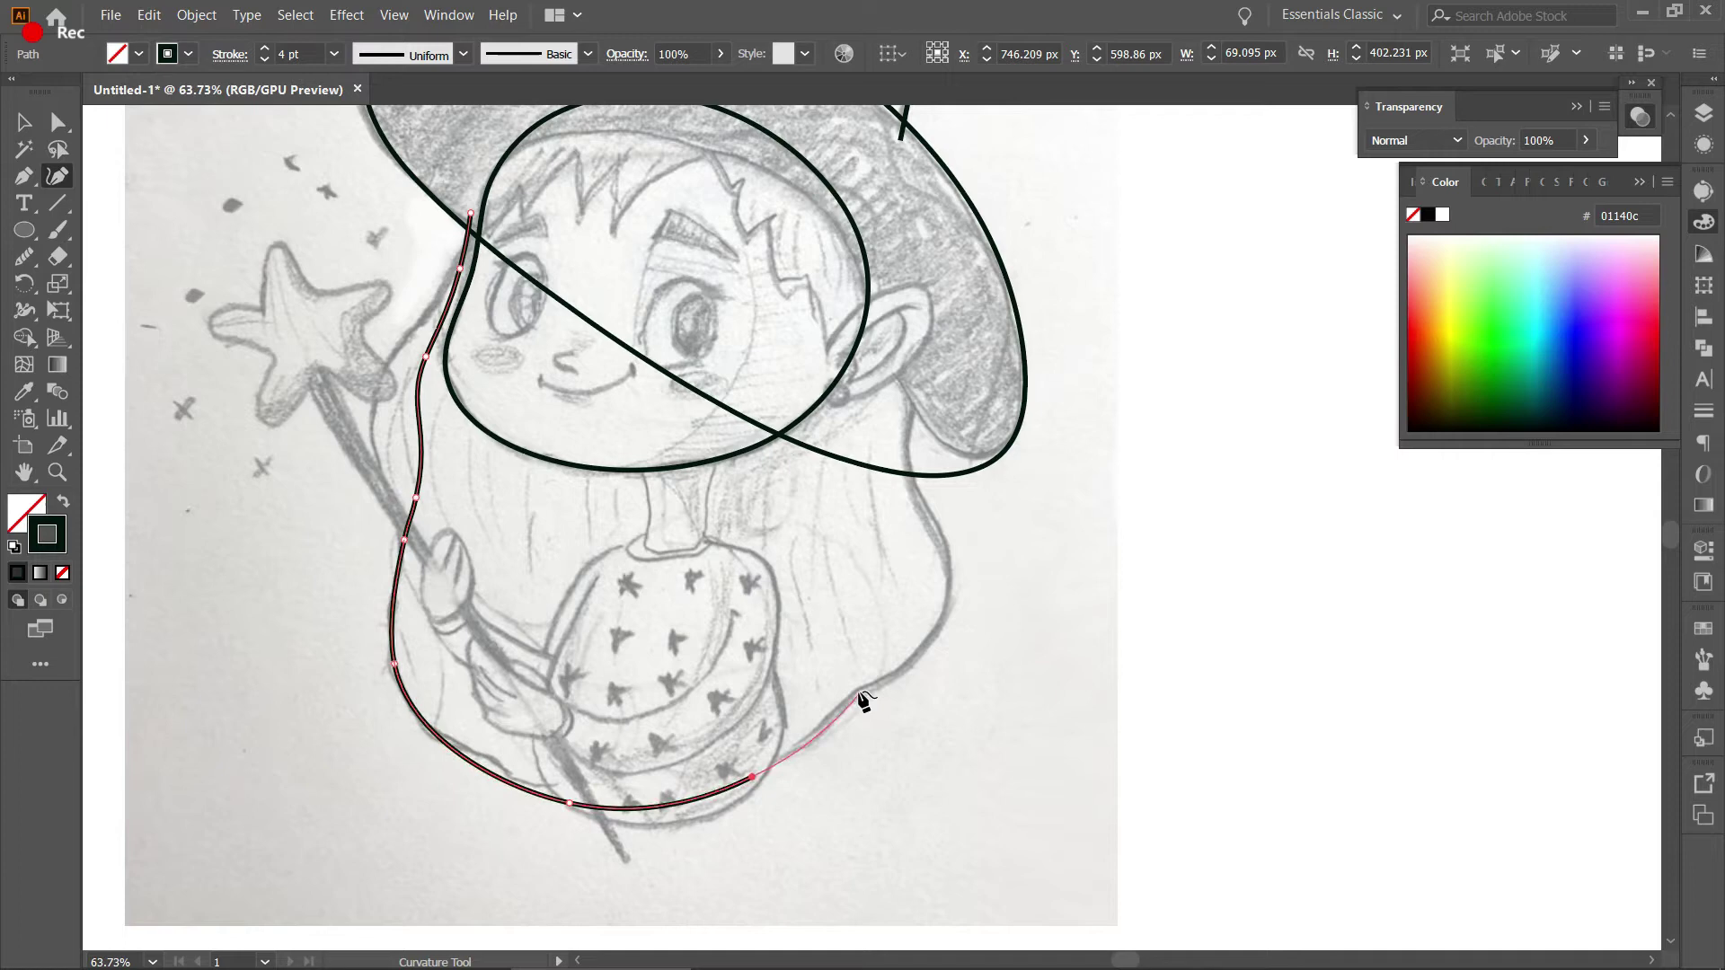
pyautogui.click(863, 701)
pyautogui.click(922, 657)
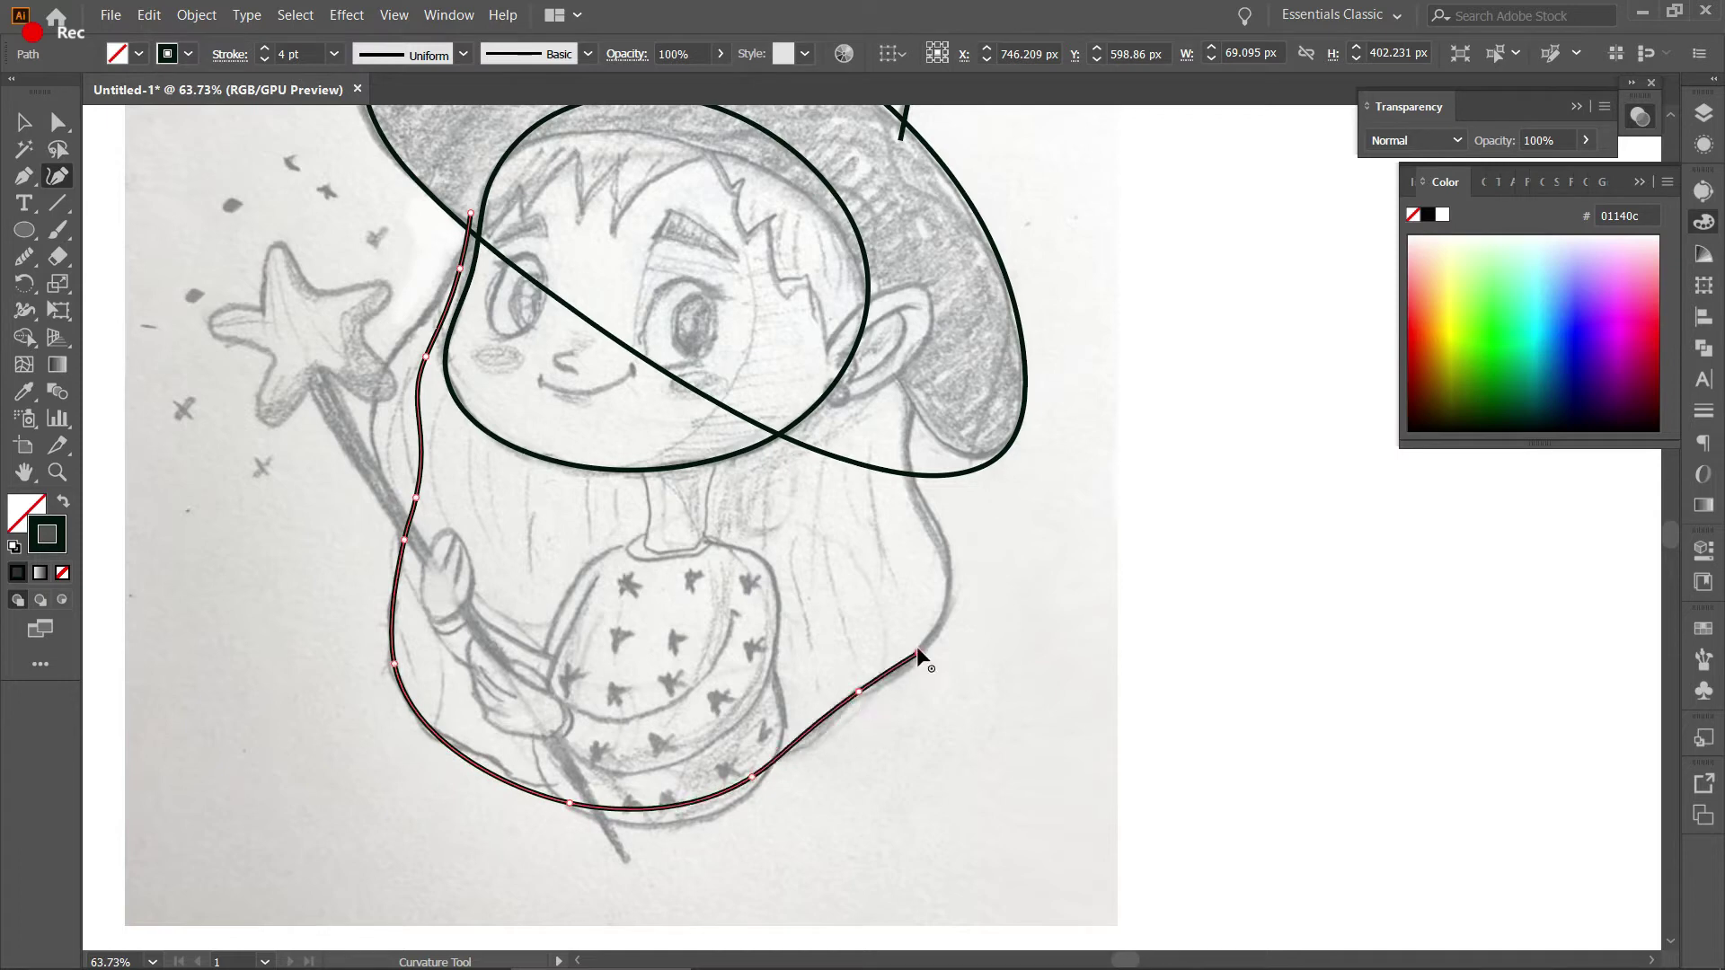
pyautogui.click(965, 589)
pyautogui.click(975, 513)
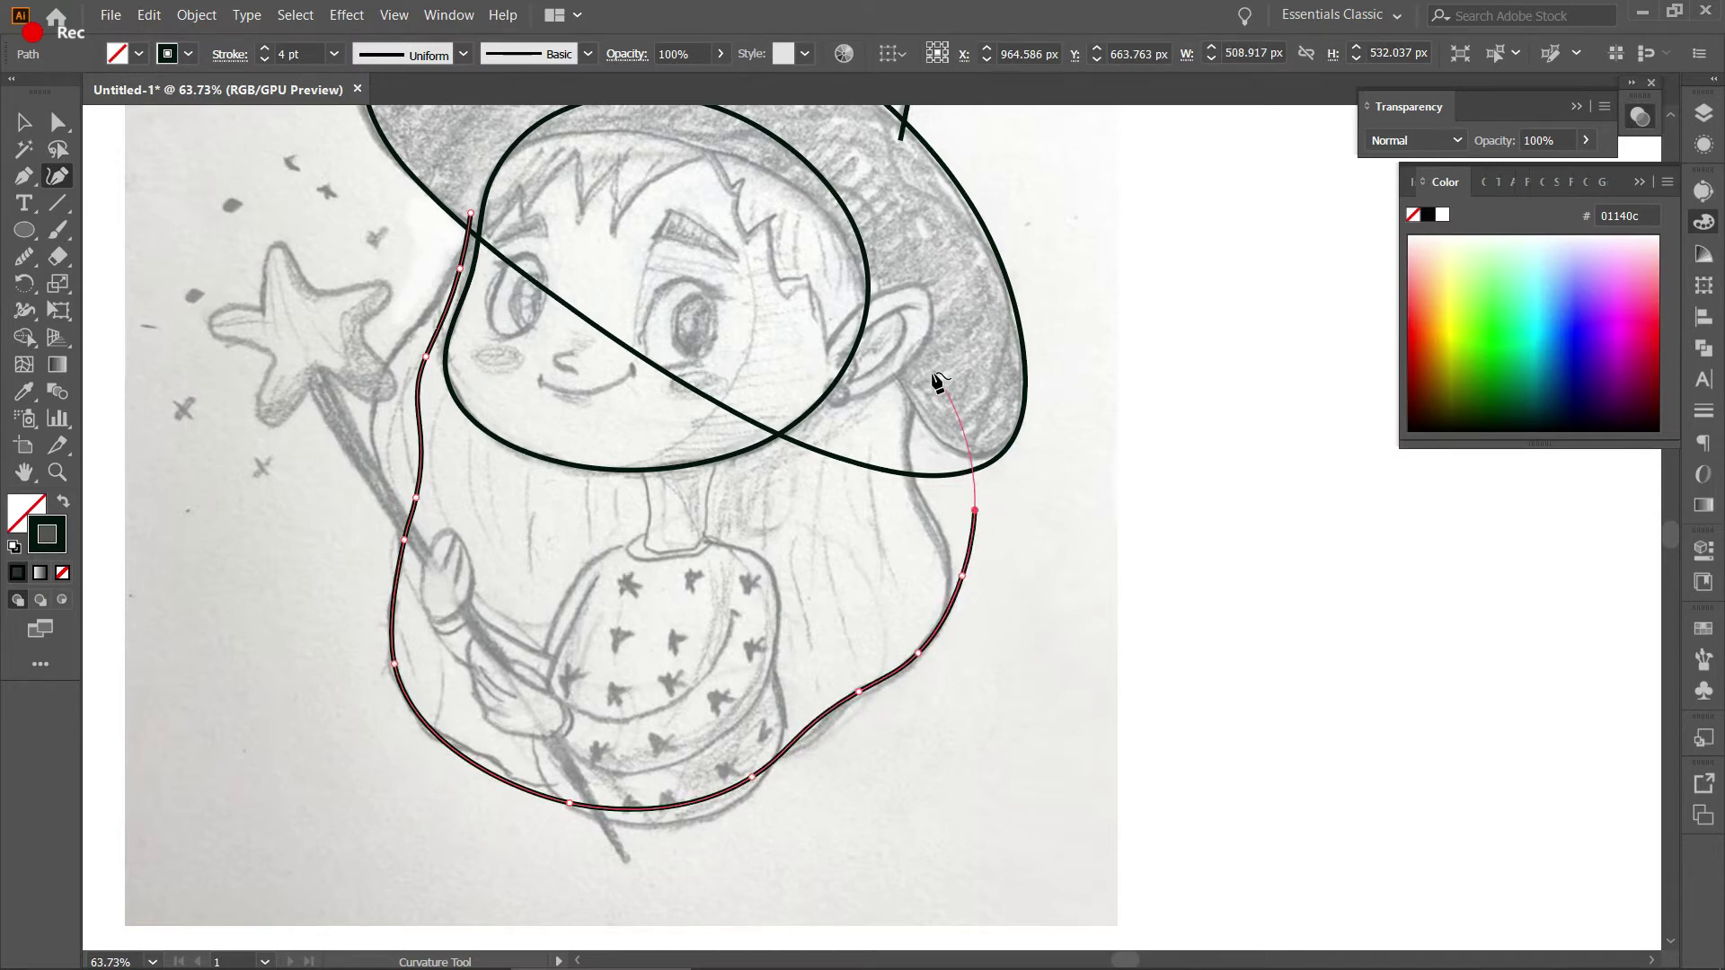
pyautogui.hotkey('ctrl', 'z')
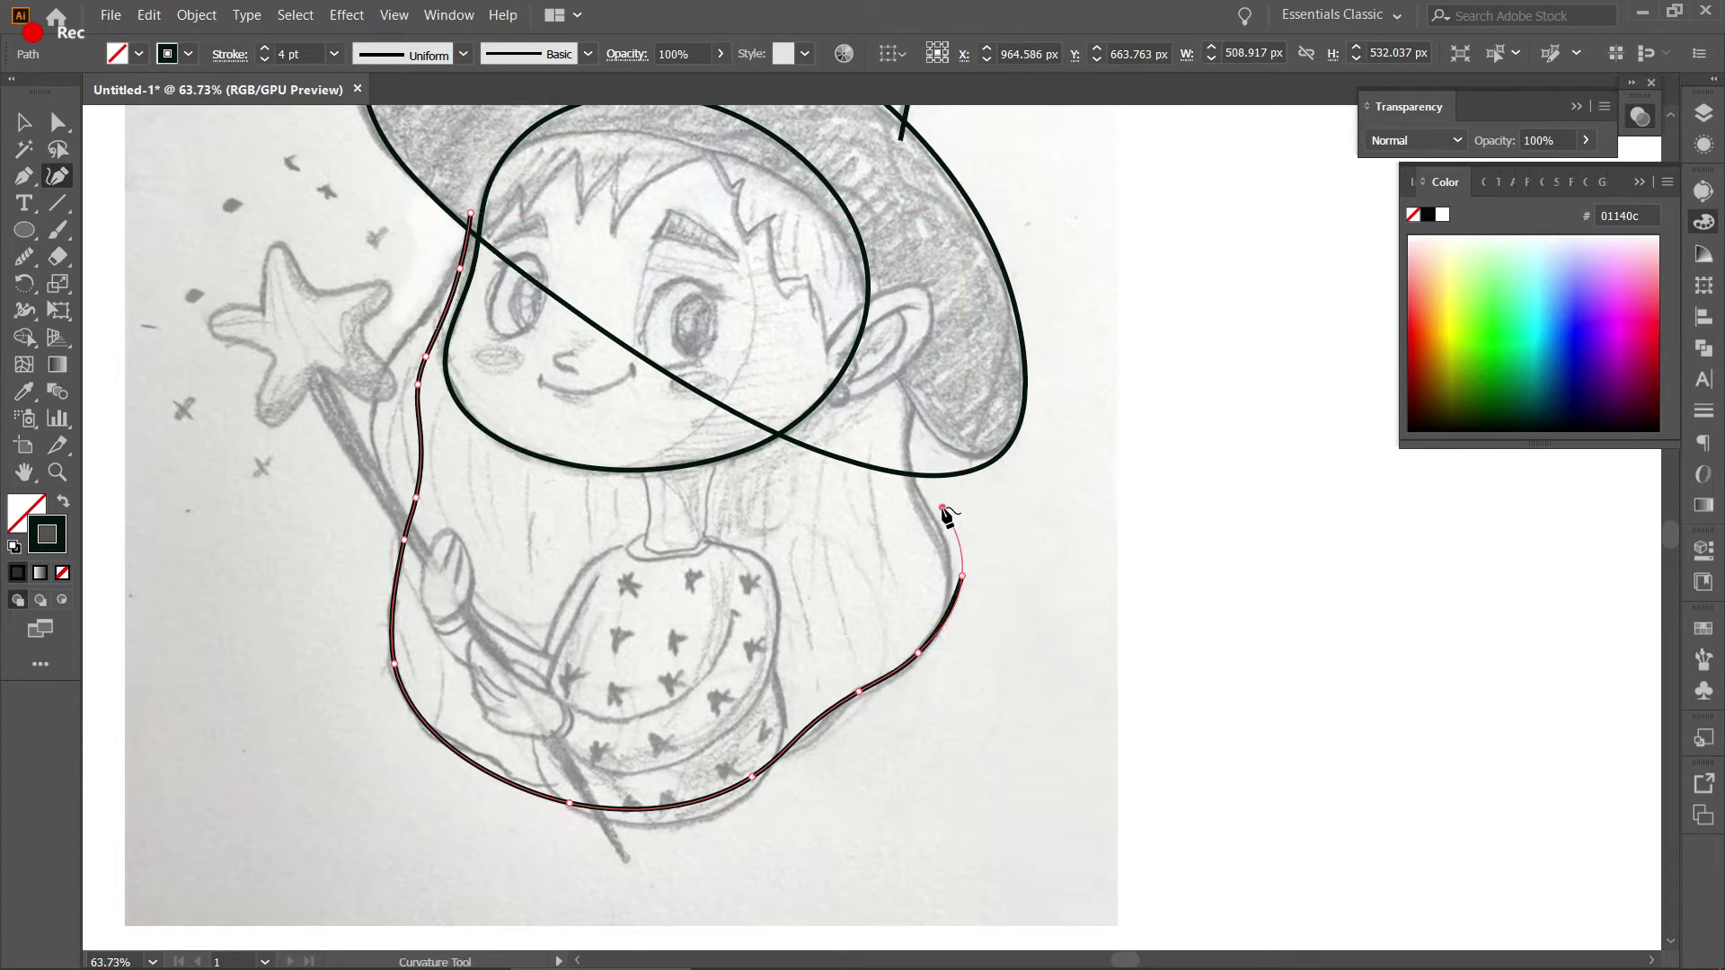
pyautogui.click(944, 509)
pyautogui.click(962, 431)
# Loop the outline over the top of the head and close it at its starting point.
pyautogui.click(946, 278)
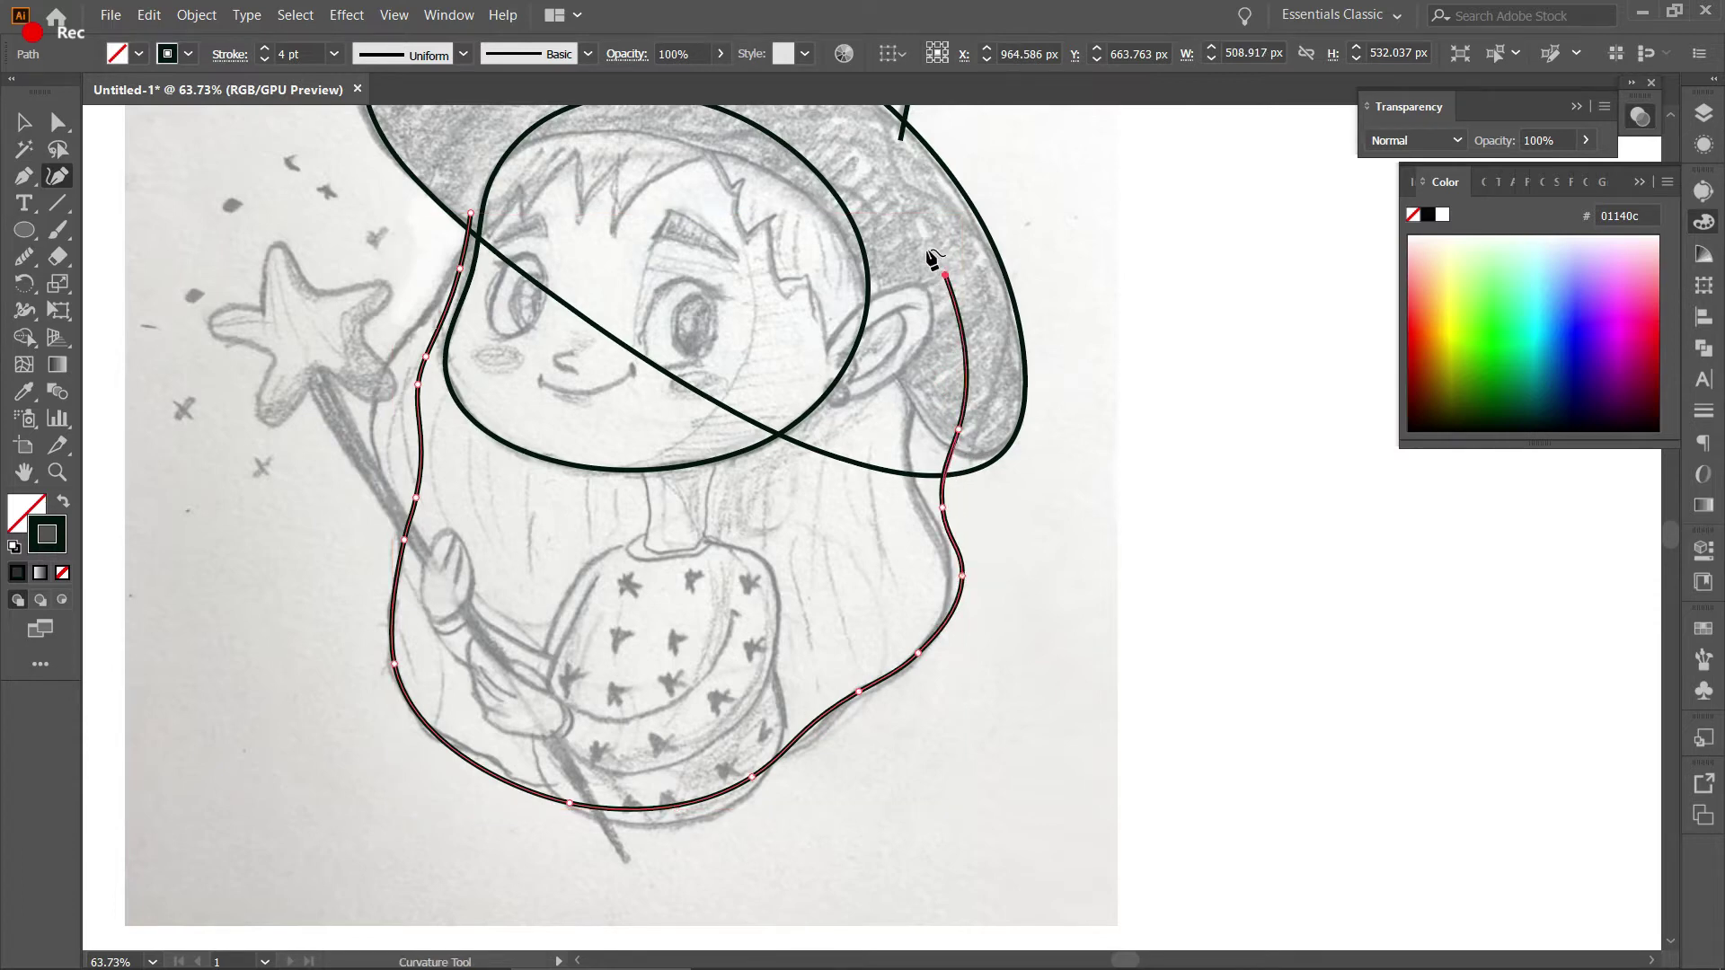
pyautogui.click(493, 178)
pyautogui.press('space')
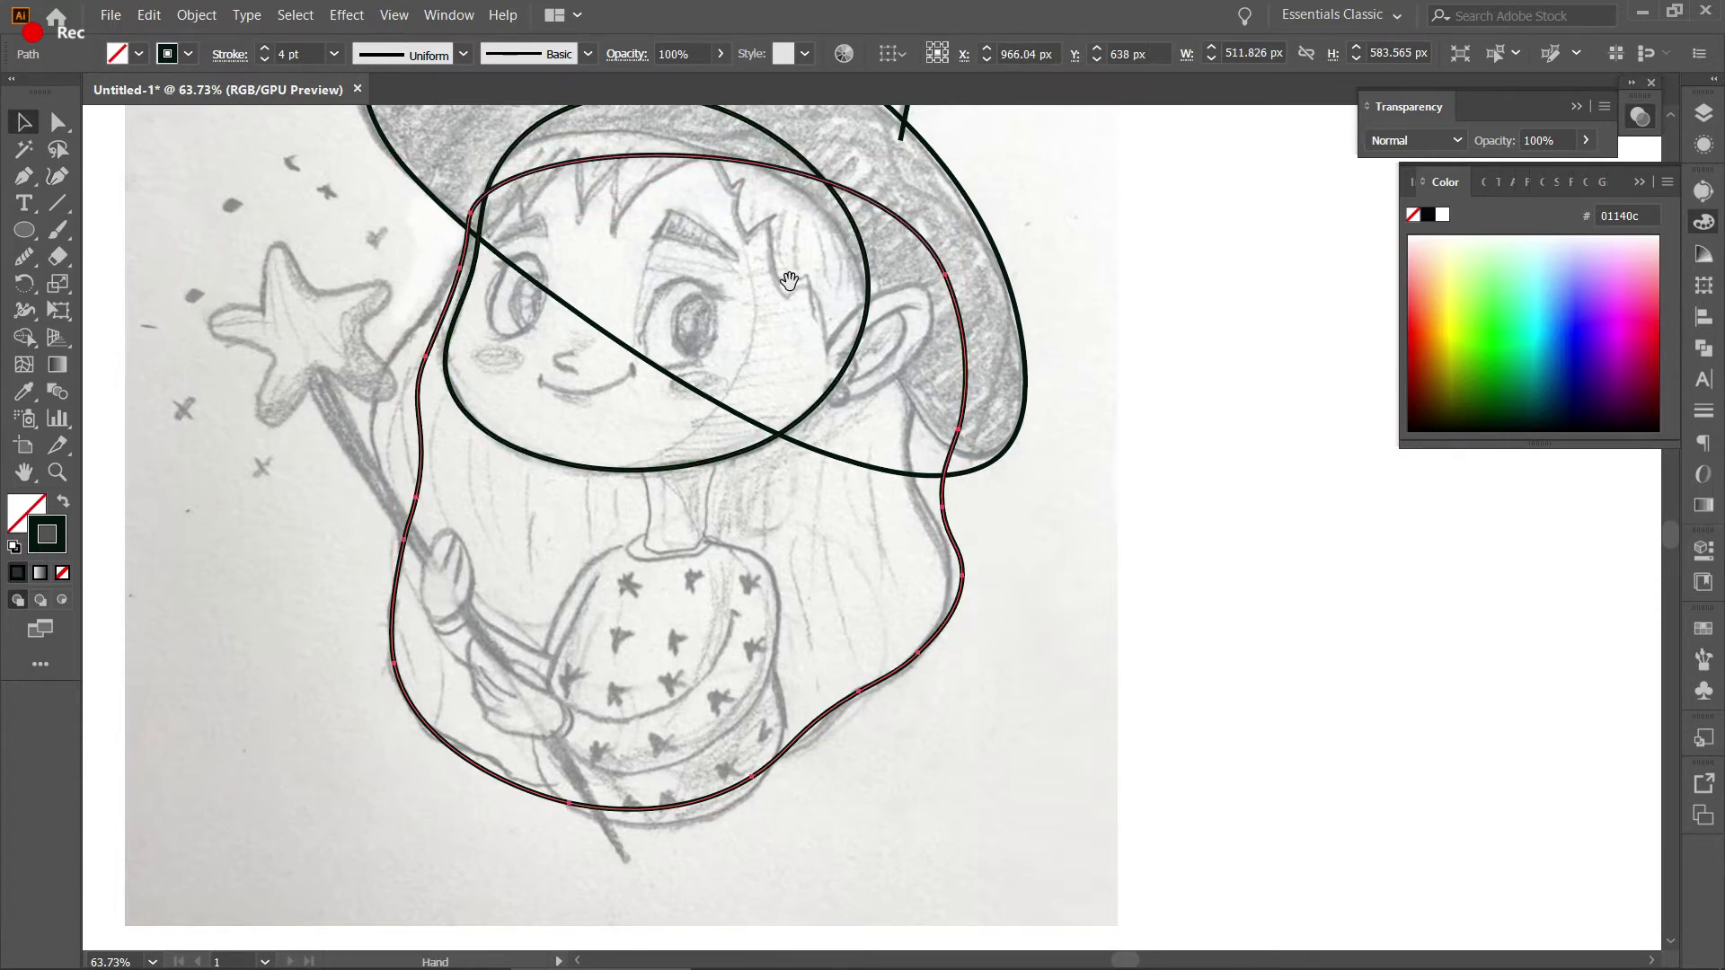
pyautogui.moveTo(688, 202); pyautogui.dragTo(789, 280)
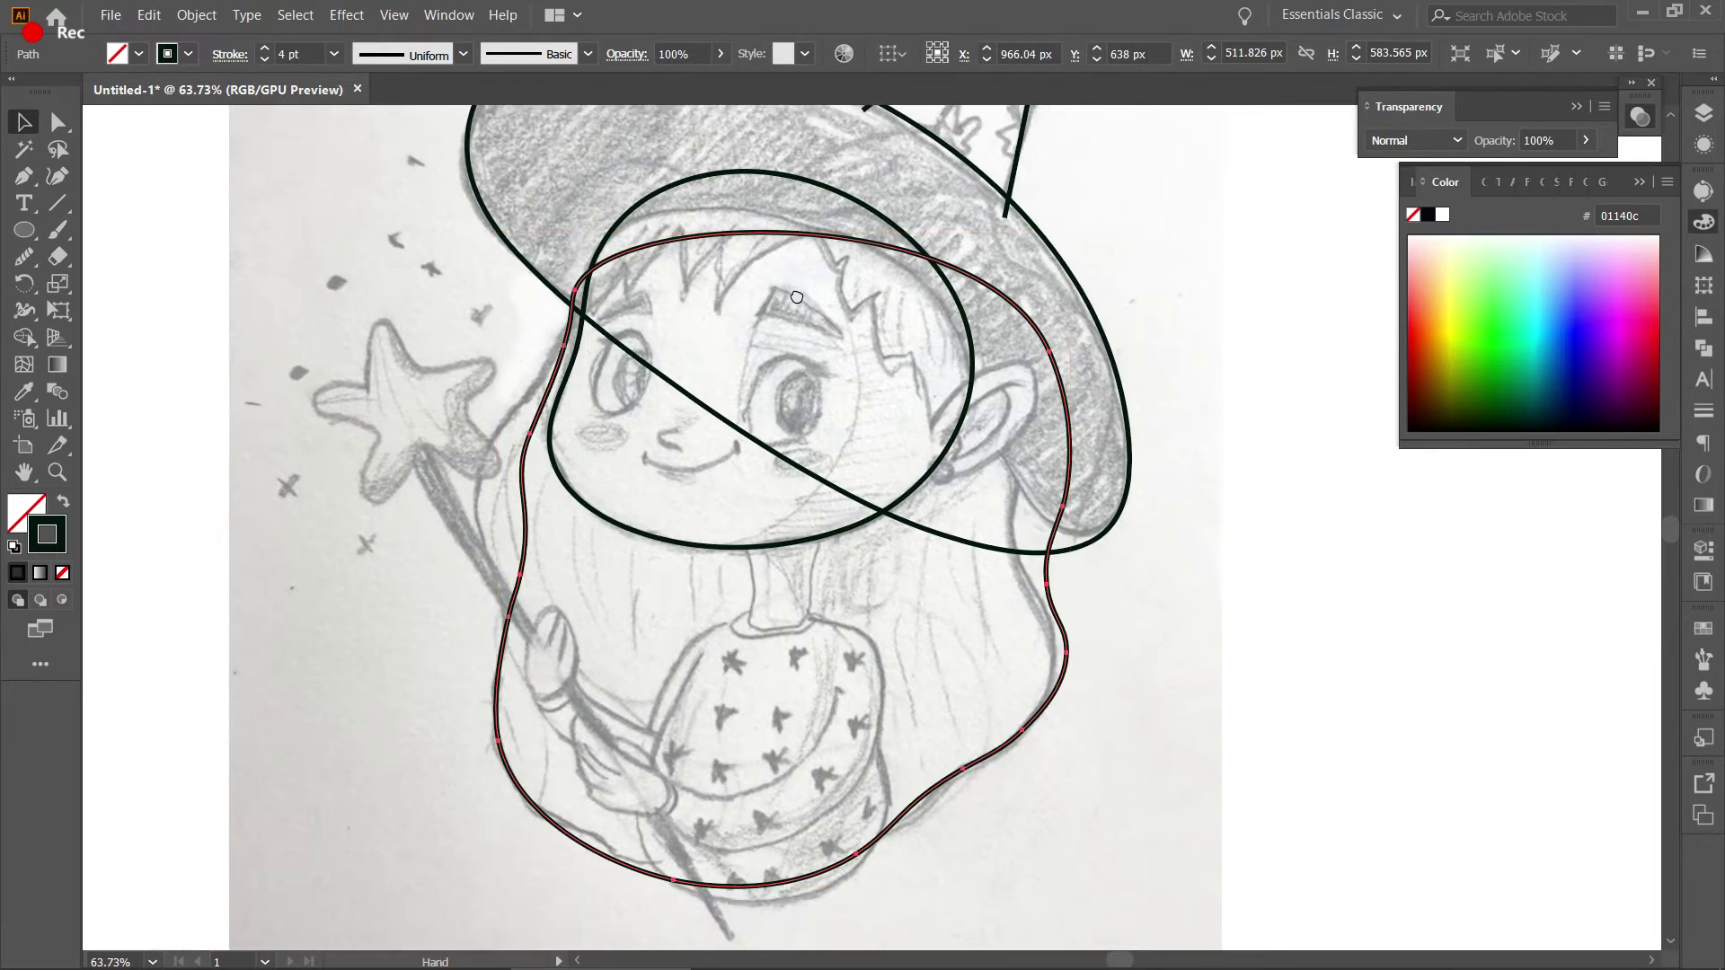
# Zoom in to 76% on the girl's face, deselect the body outline and return to the Curvature tool.
pyautogui.press('v')
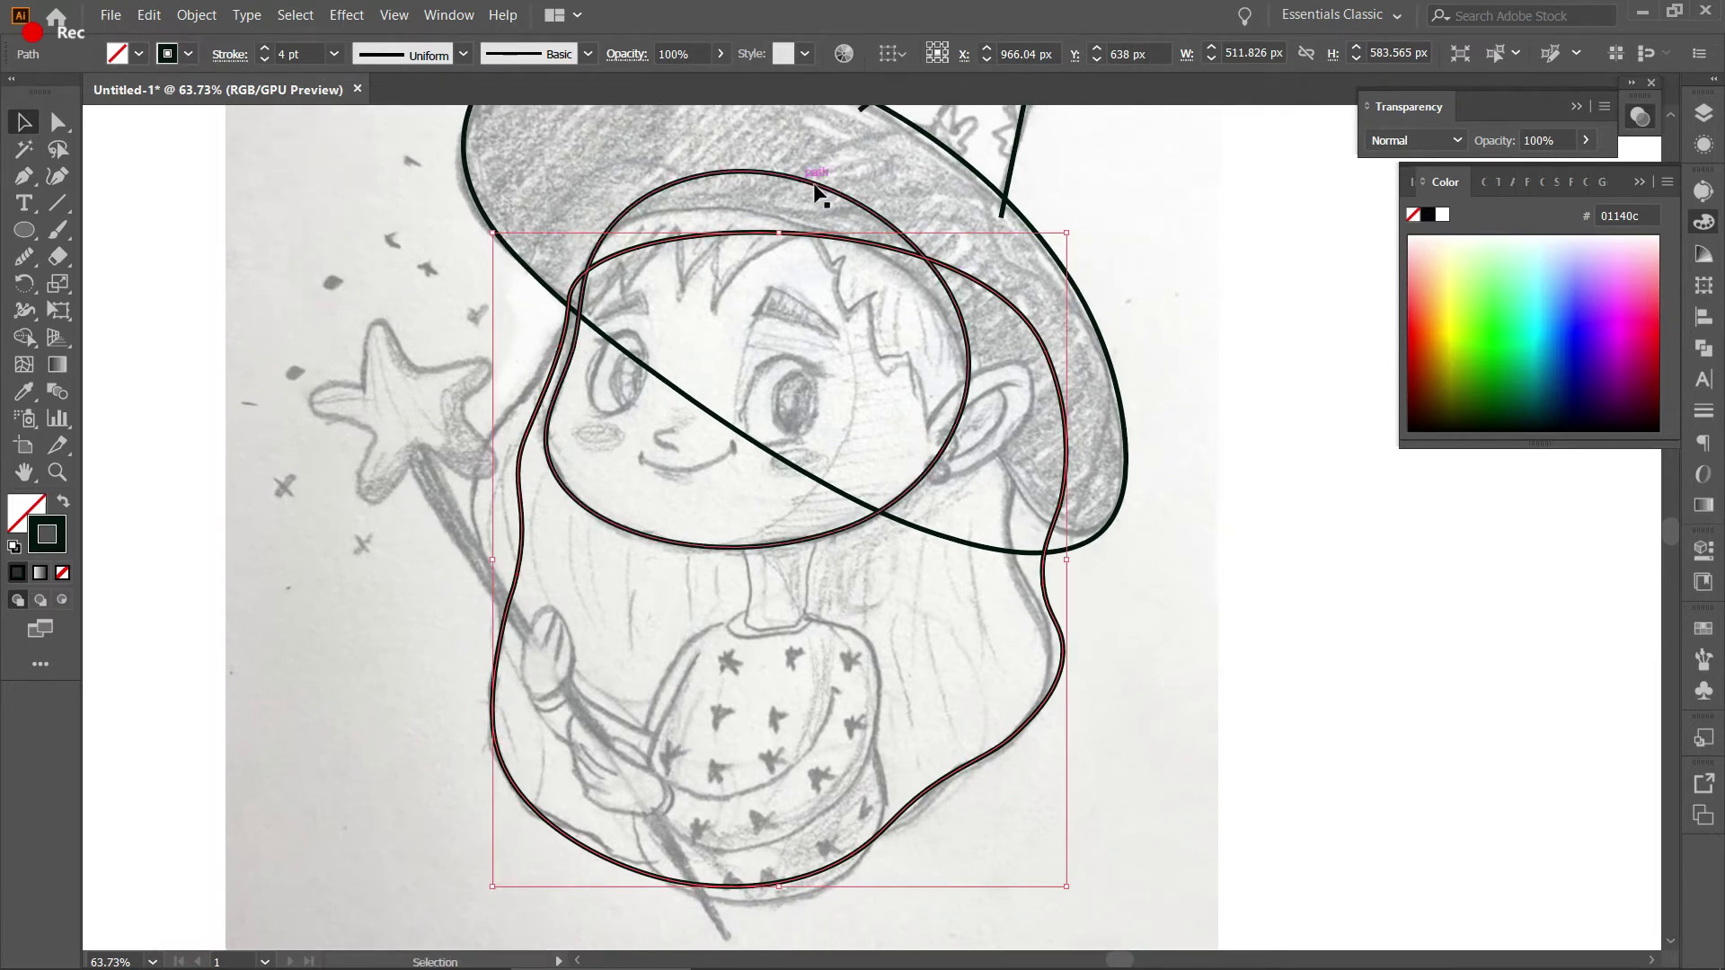
pyautogui.hscroll(2, 890, 263)
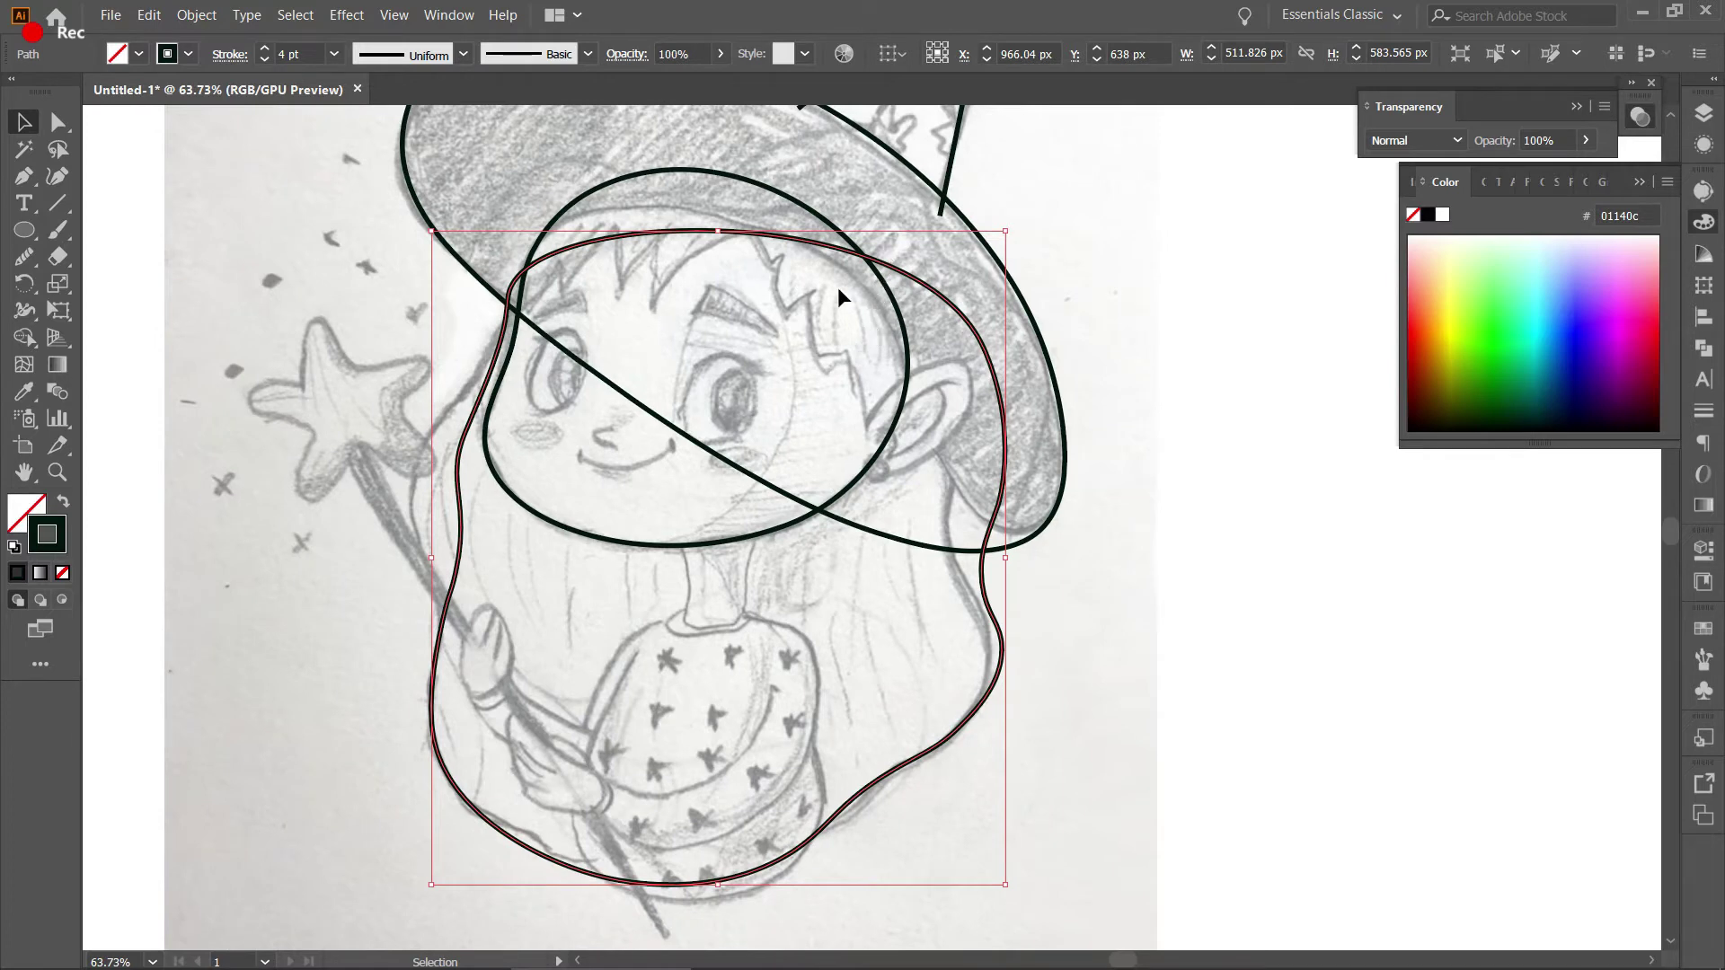
pyautogui.scroll(-1, 859, 316)
pyautogui.scroll(1, 961, 295)
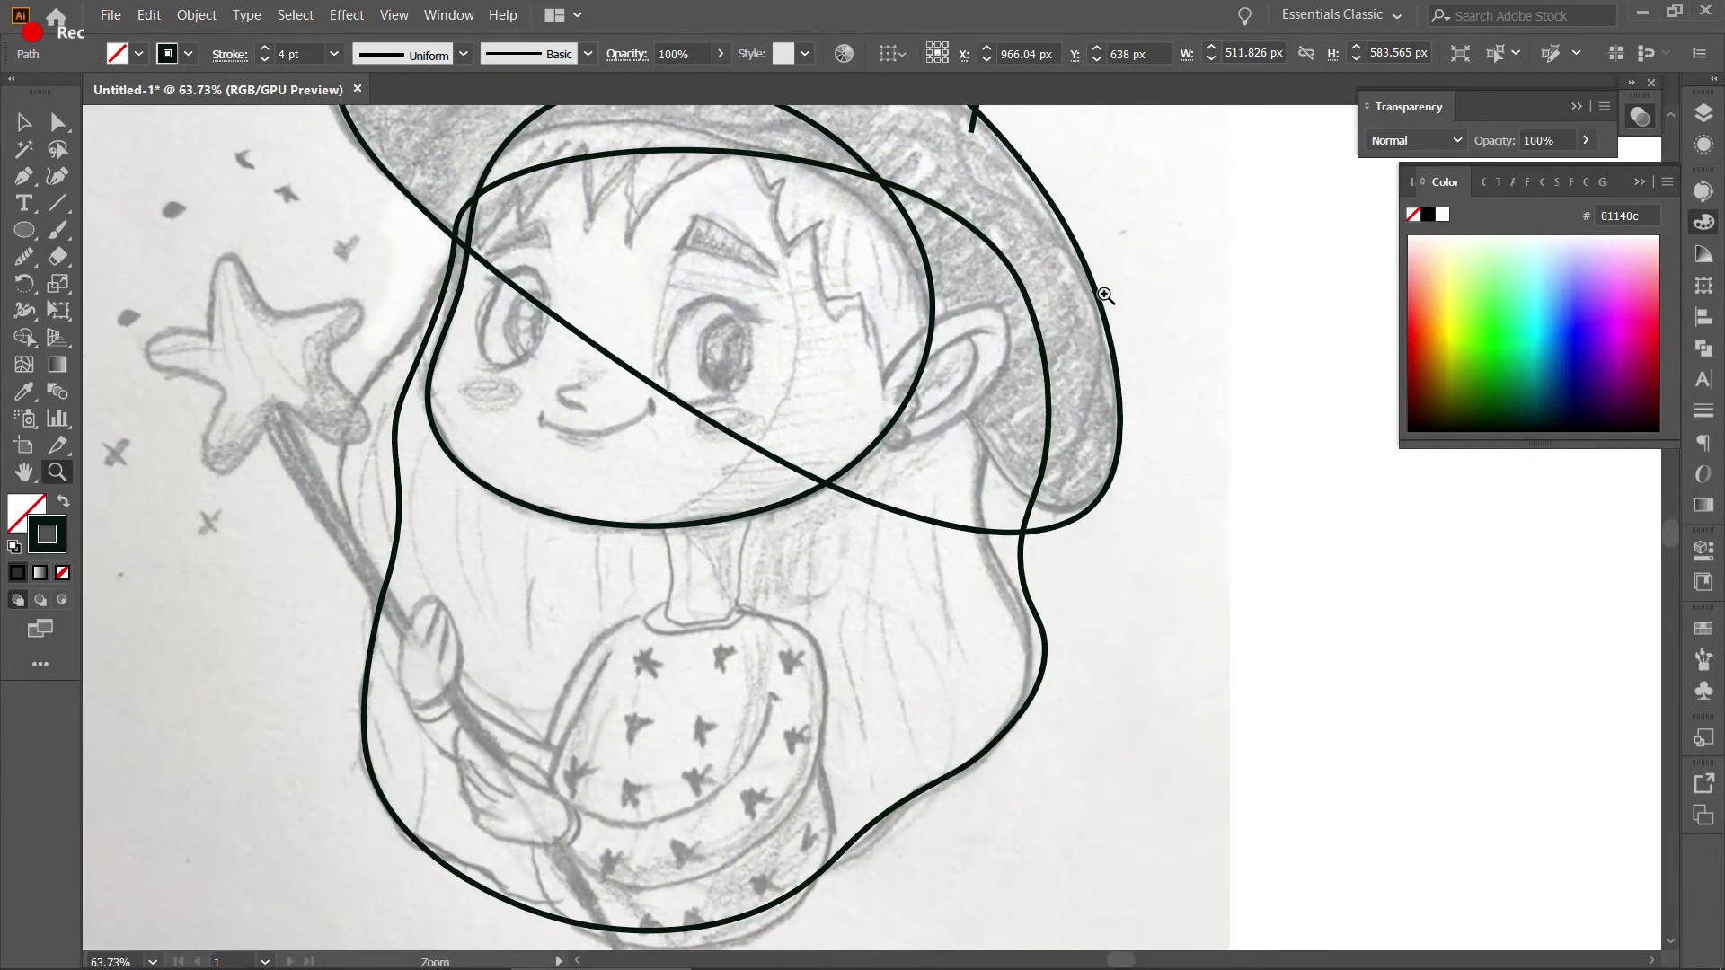
pyautogui.click(1168, 300)
pyautogui.scroll(1, 943, 297)
pyautogui.hscroll(1, 944, 297)
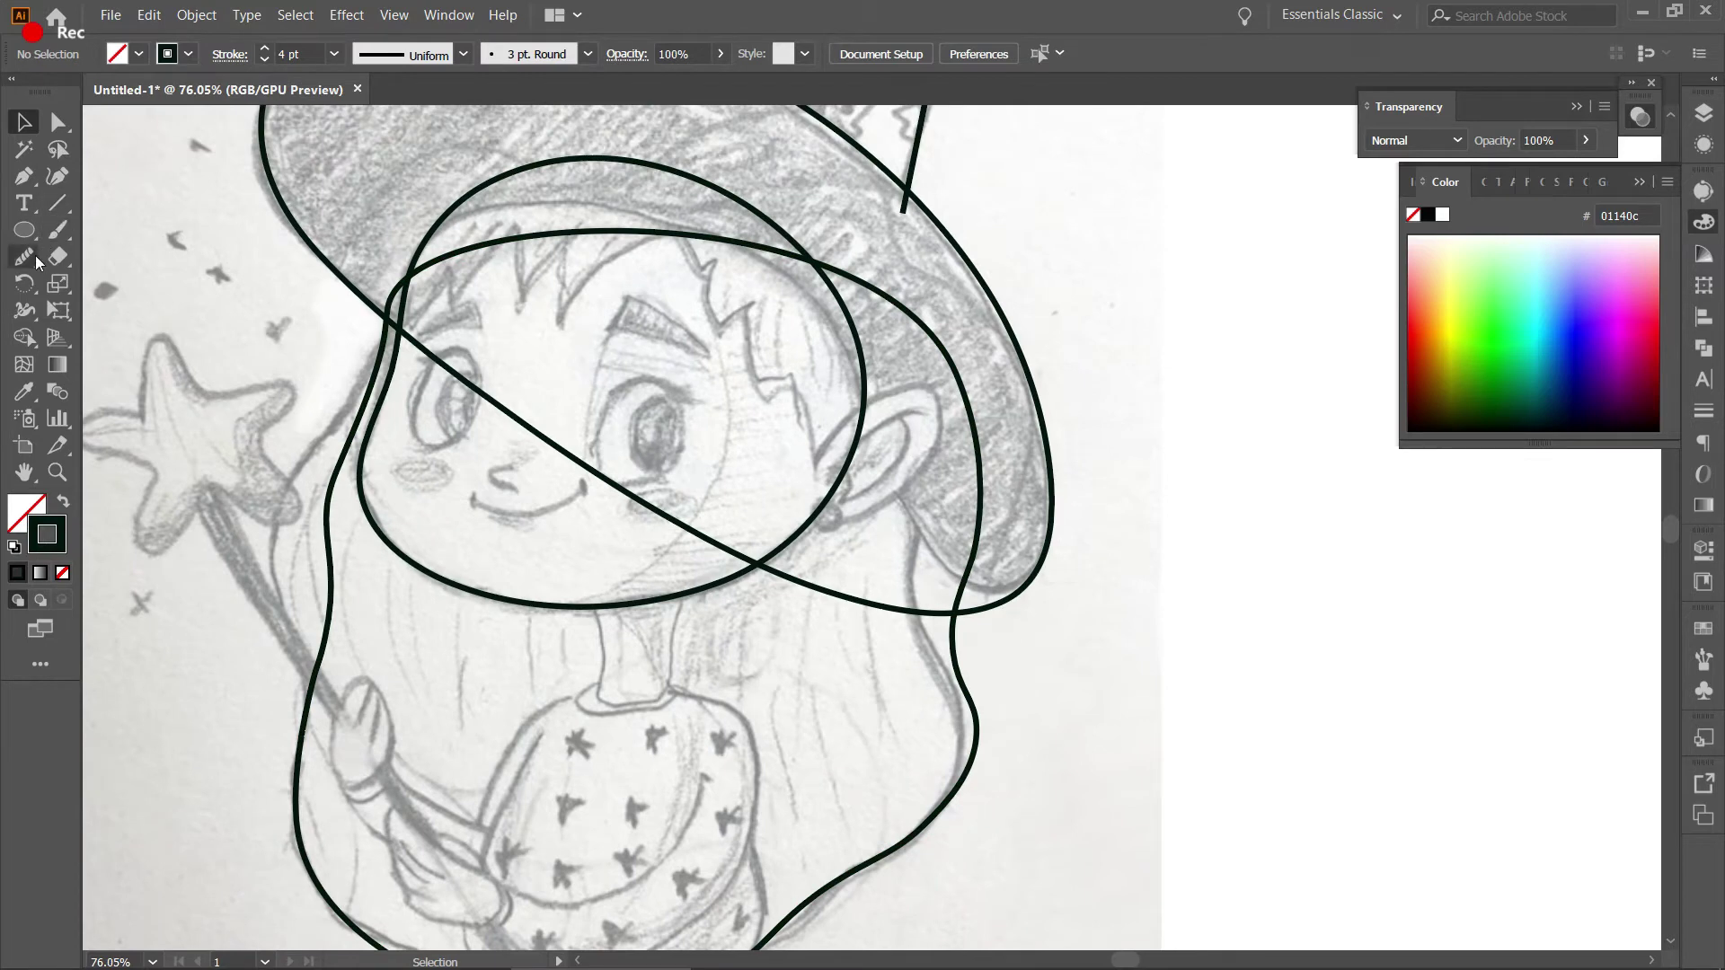
pyautogui.scroll(1, 580, 189)
pyautogui.hscroll(1, 580, 188)
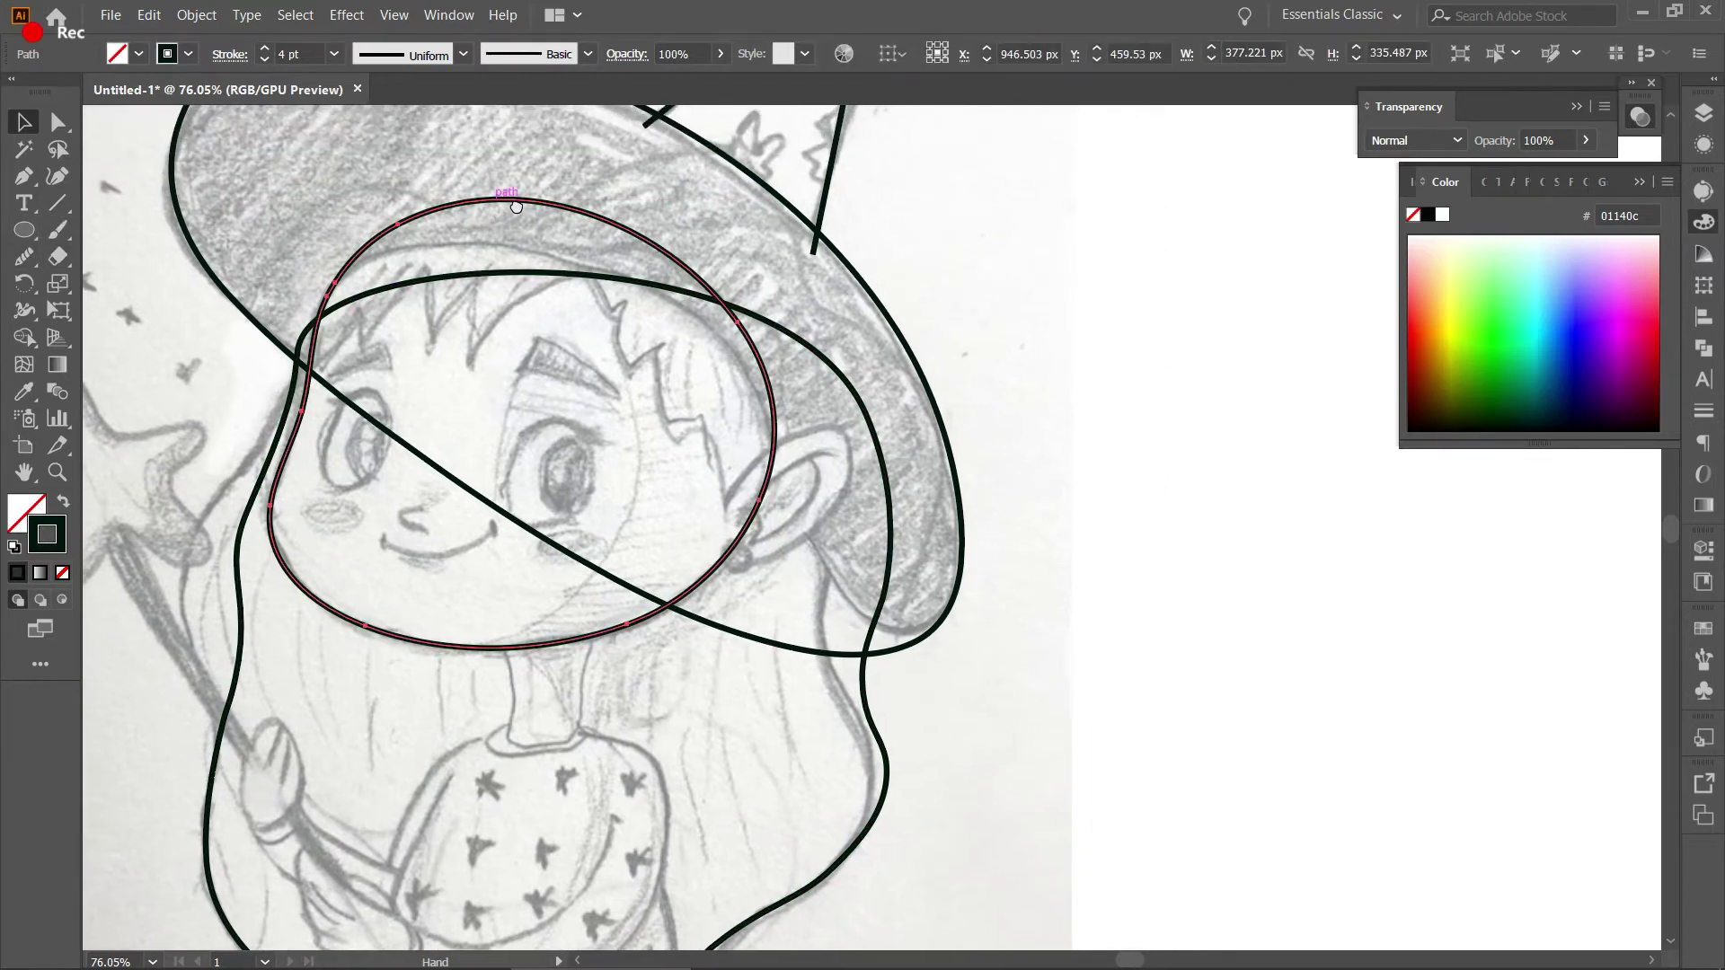
pyautogui.click(56, 176)
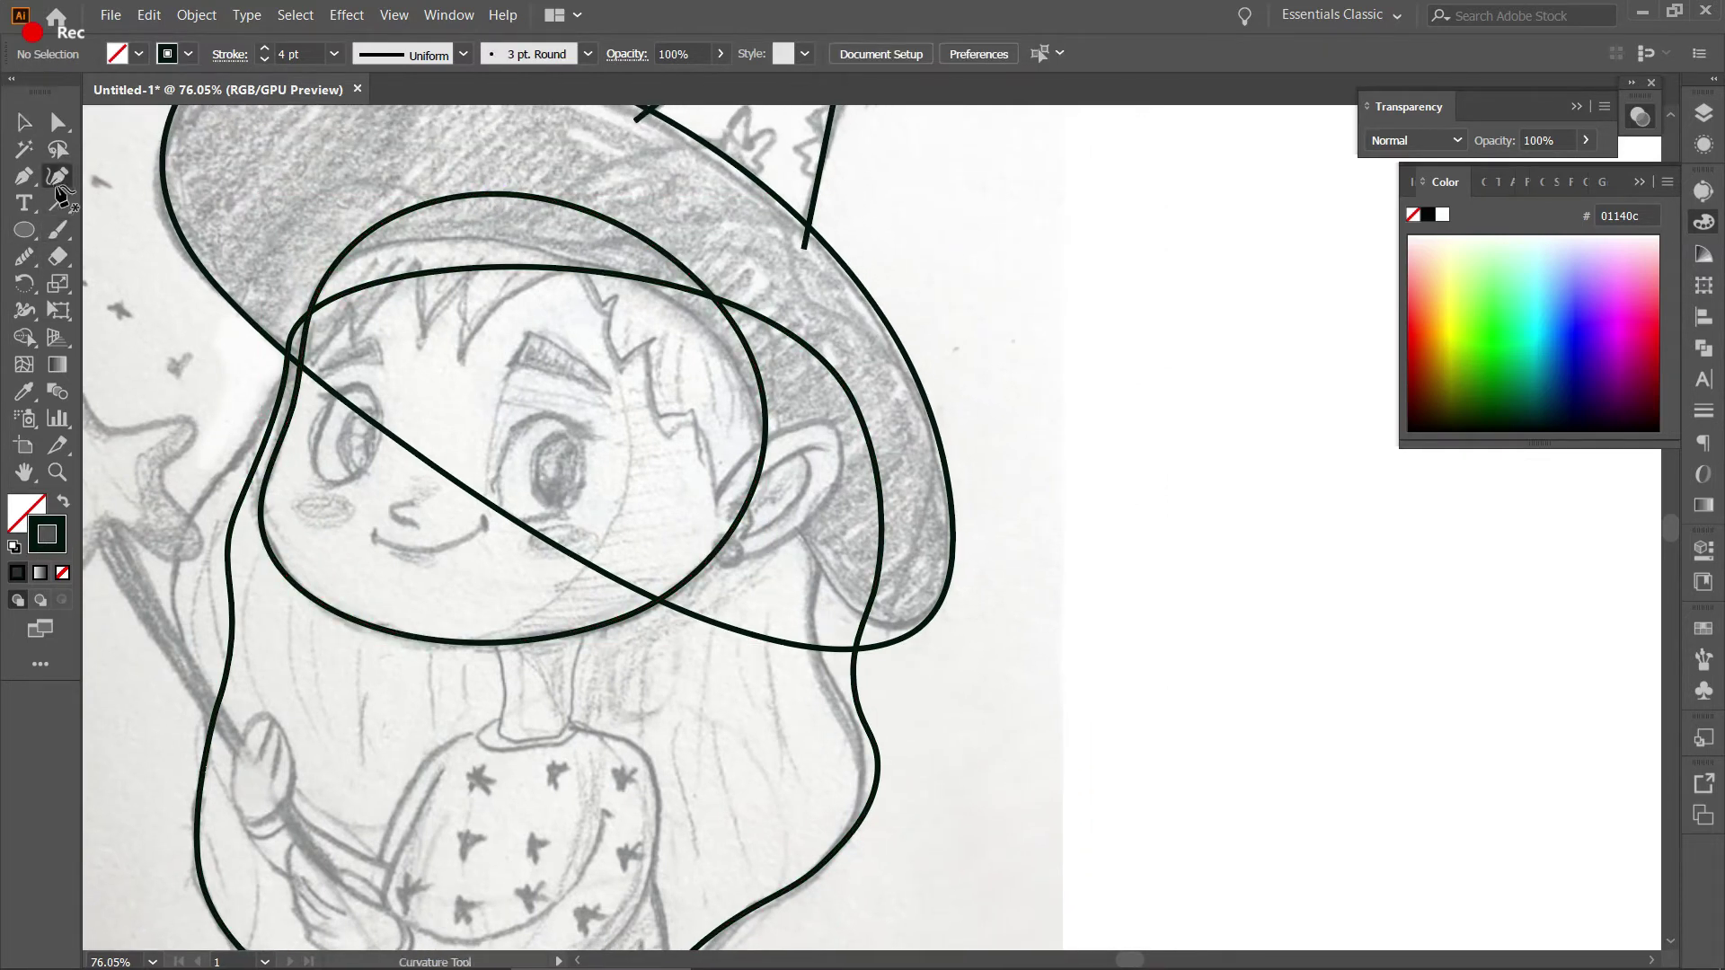
# Start the fringe path at its left edge and trace the first two spiky strands.
pyautogui.press('space')
pyautogui.moveTo(703, 412)
pyautogui.mouseDown()
pyautogui.moveTo(764, 455)
pyautogui.moveTo(900, 470)
pyautogui.mouseUp()
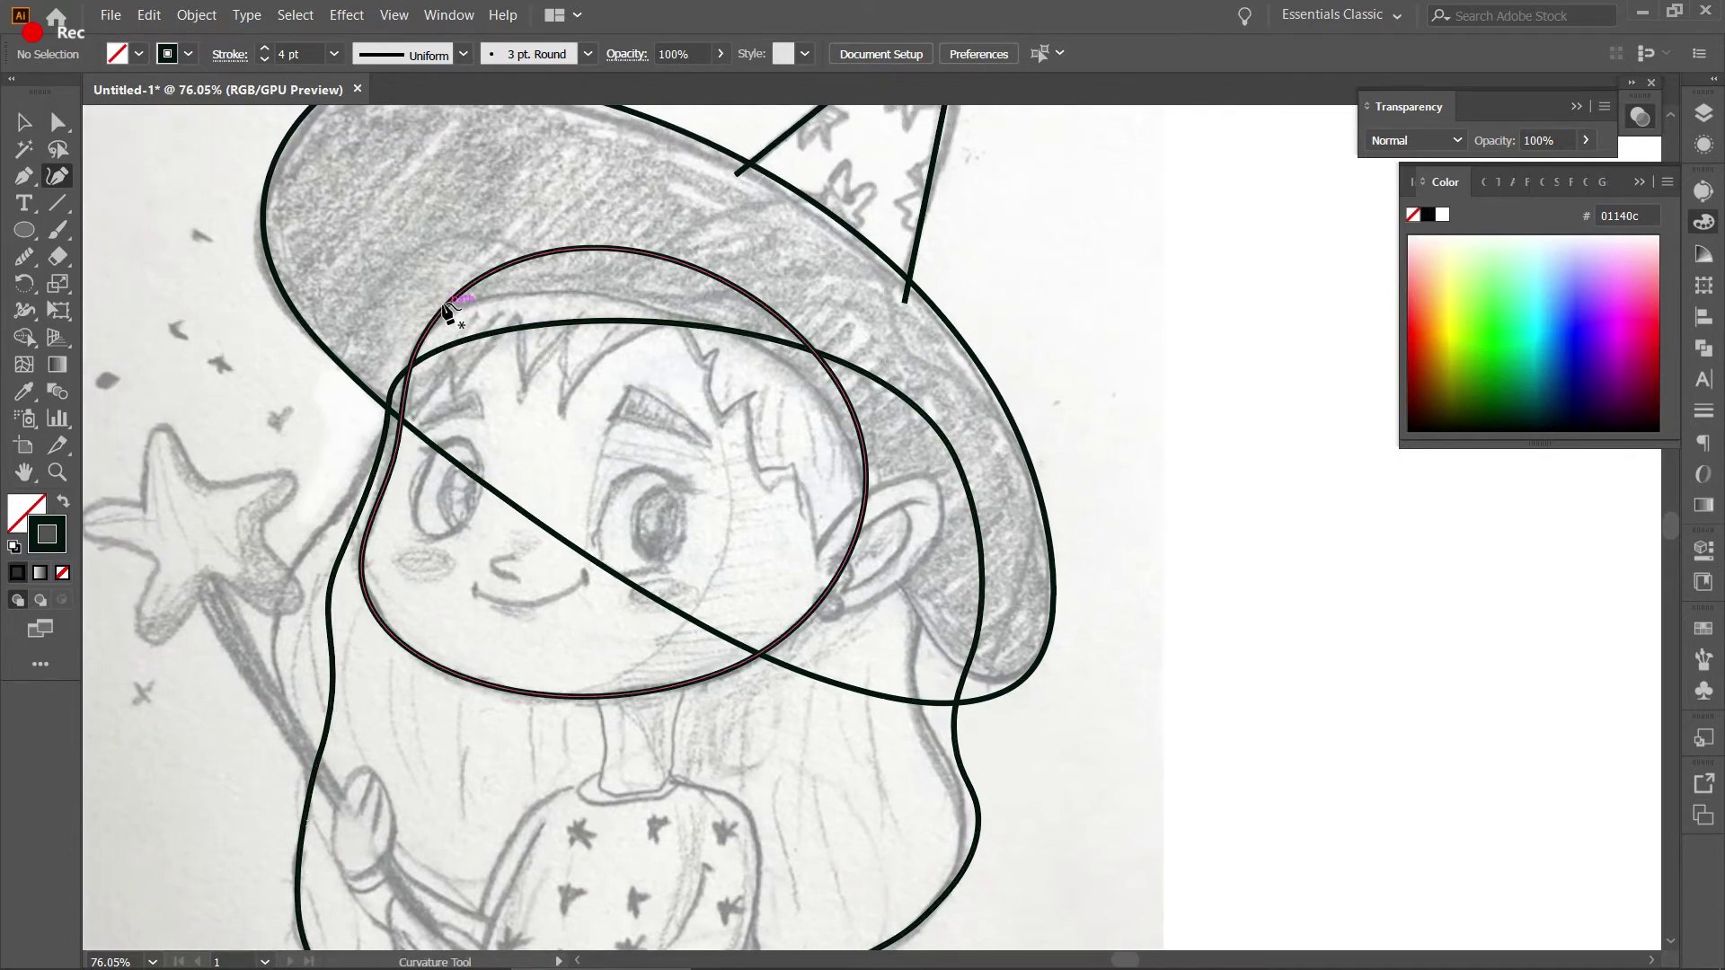
pyautogui.click(408, 347)
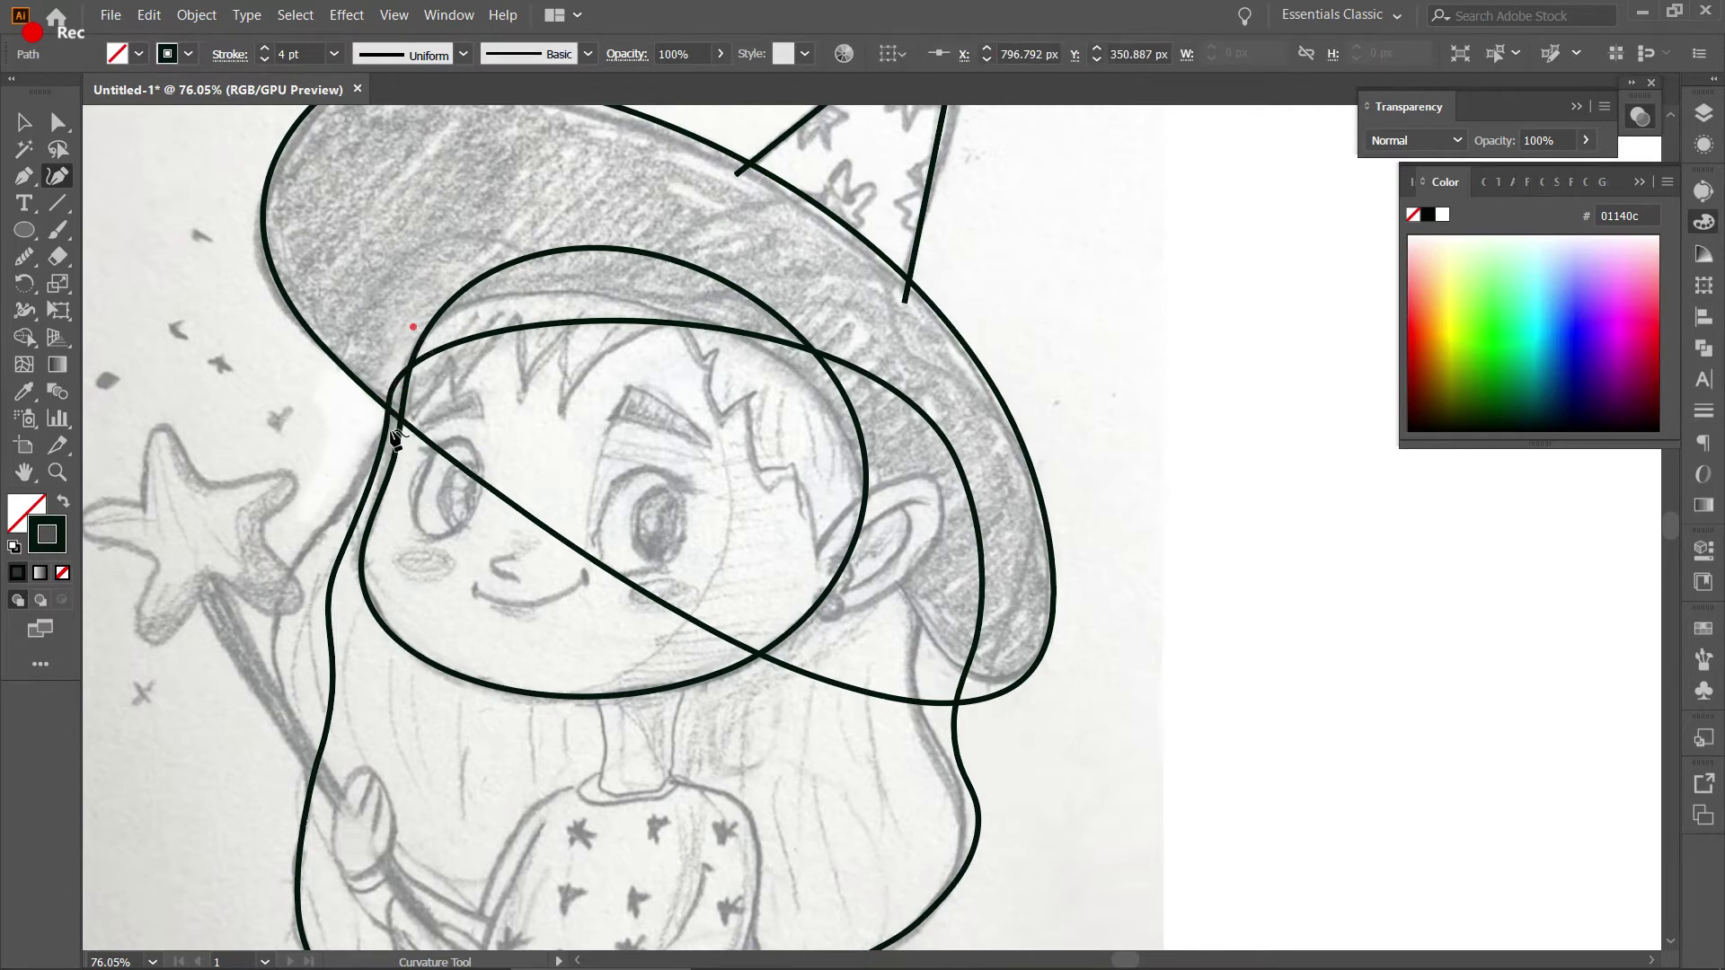
pyautogui.click(376, 432)
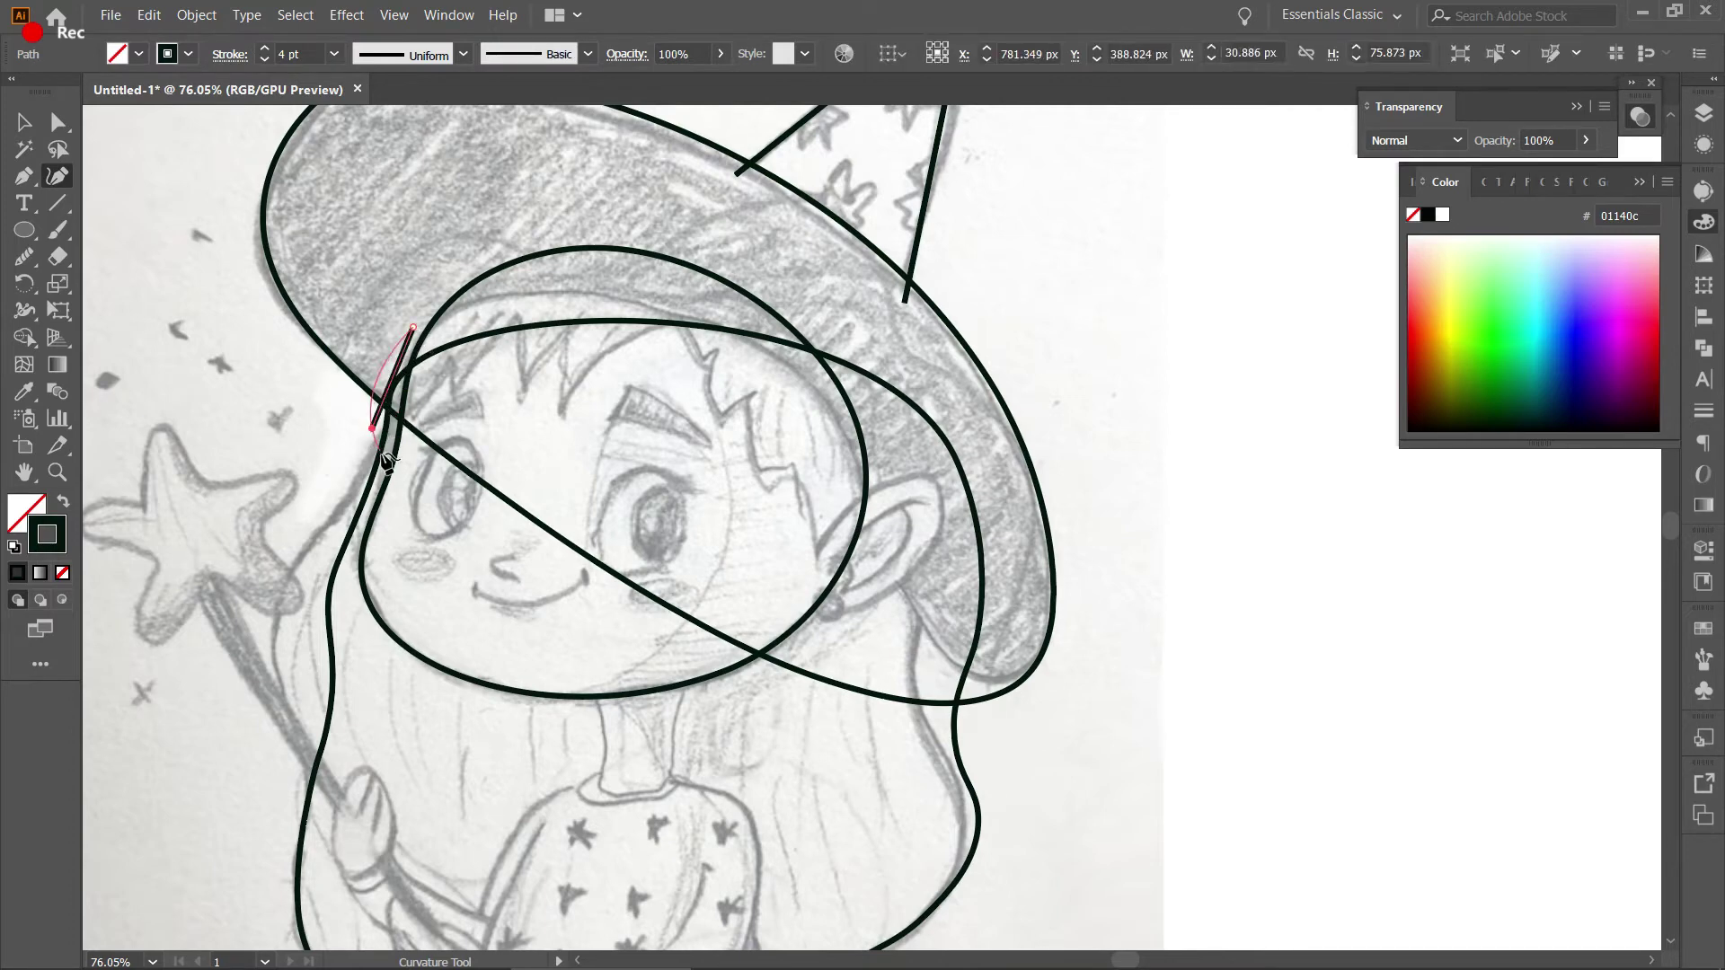
pyautogui.click(370, 452)
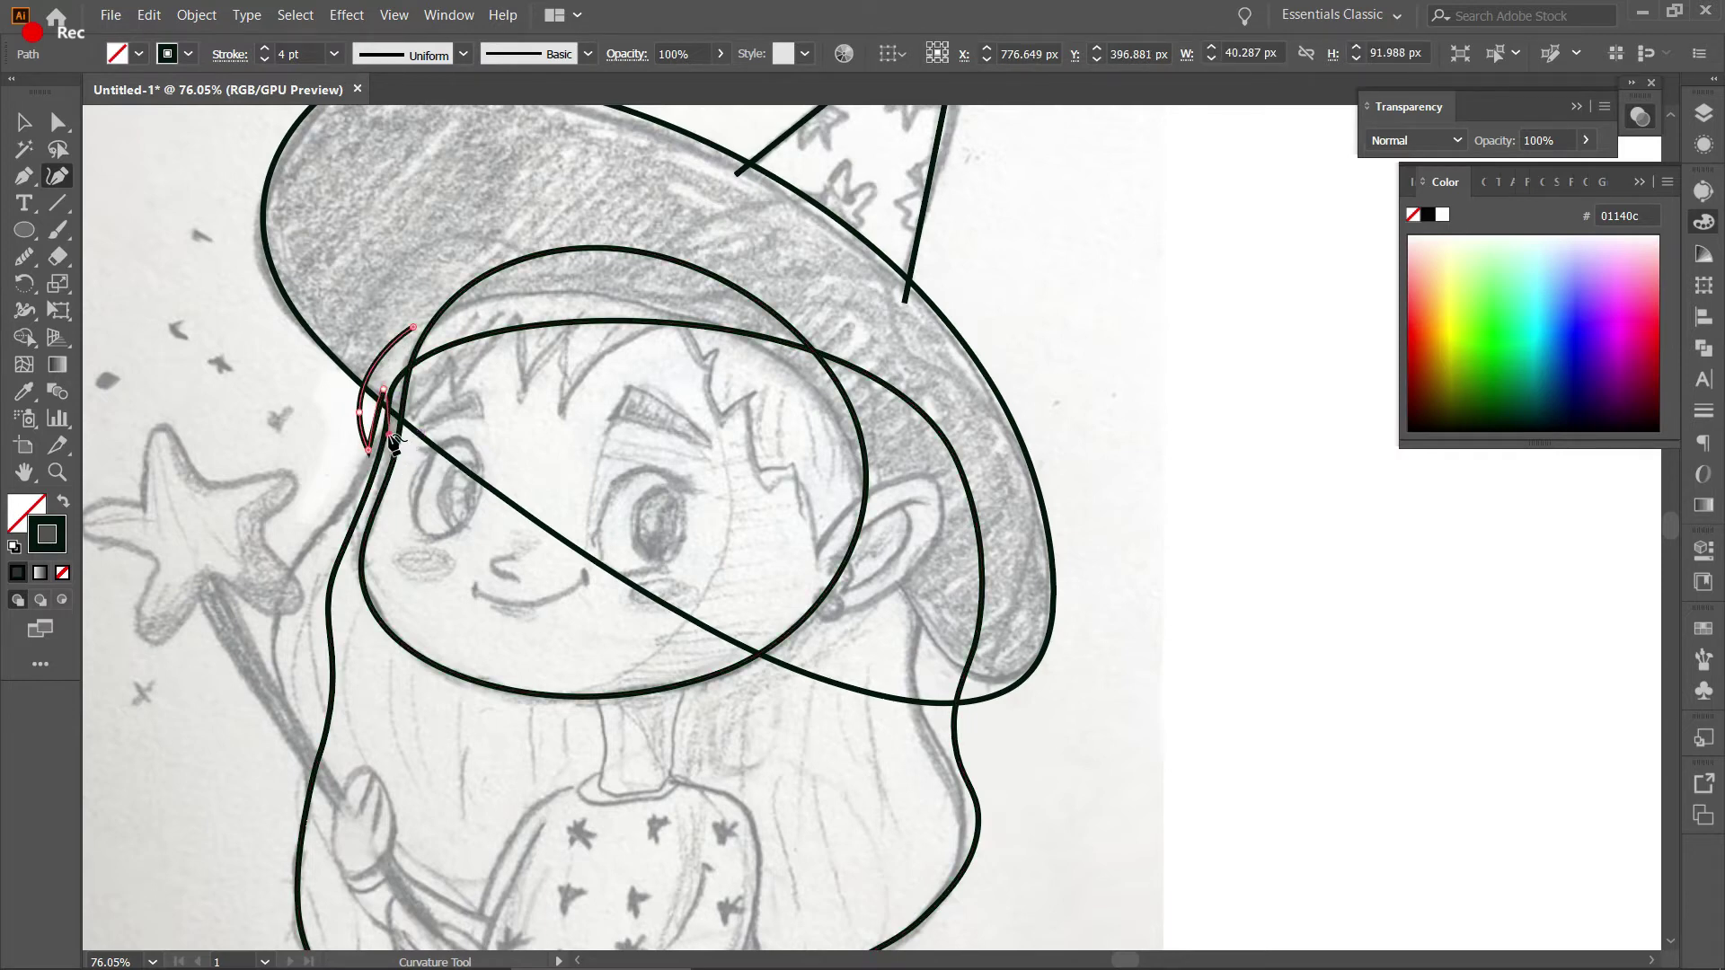
pyautogui.click(390, 437)
pyautogui.click(410, 456)
pyautogui.click(408, 442)
pyautogui.click(435, 374)
pyautogui.click(448, 392)
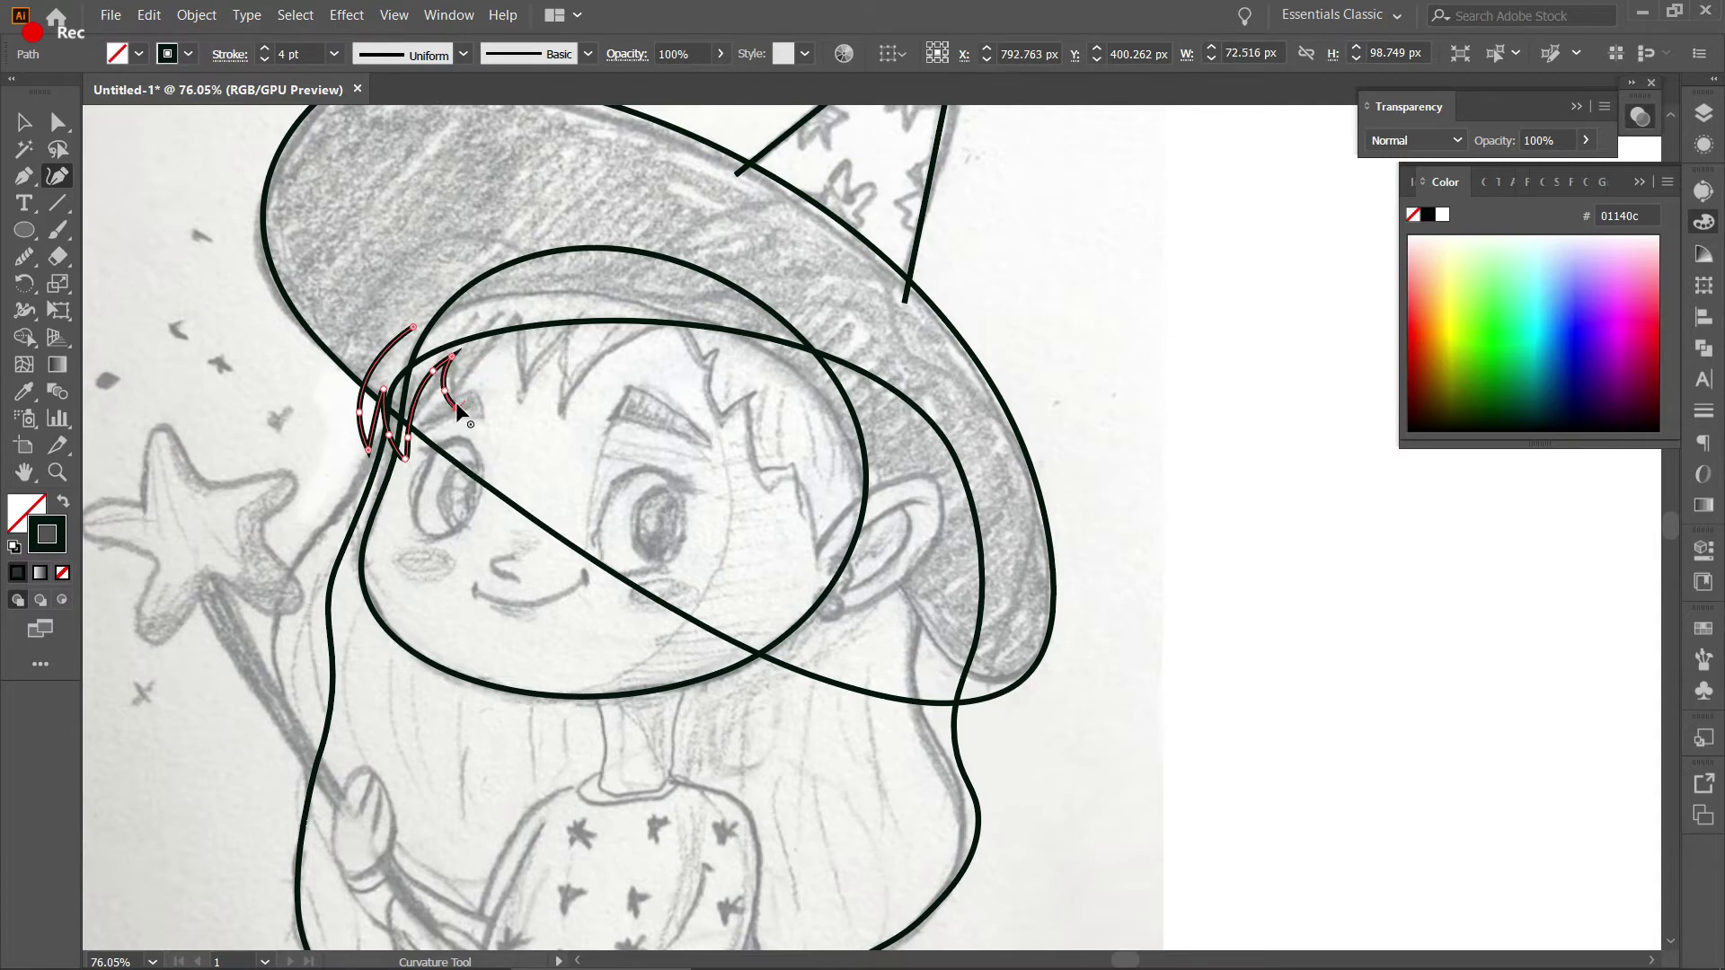
# Trace the middle fringe spikes down along the forehead, redoing one strand point.
pyautogui.click(505, 345)
pyautogui.click(501, 378)
pyautogui.click(527, 421)
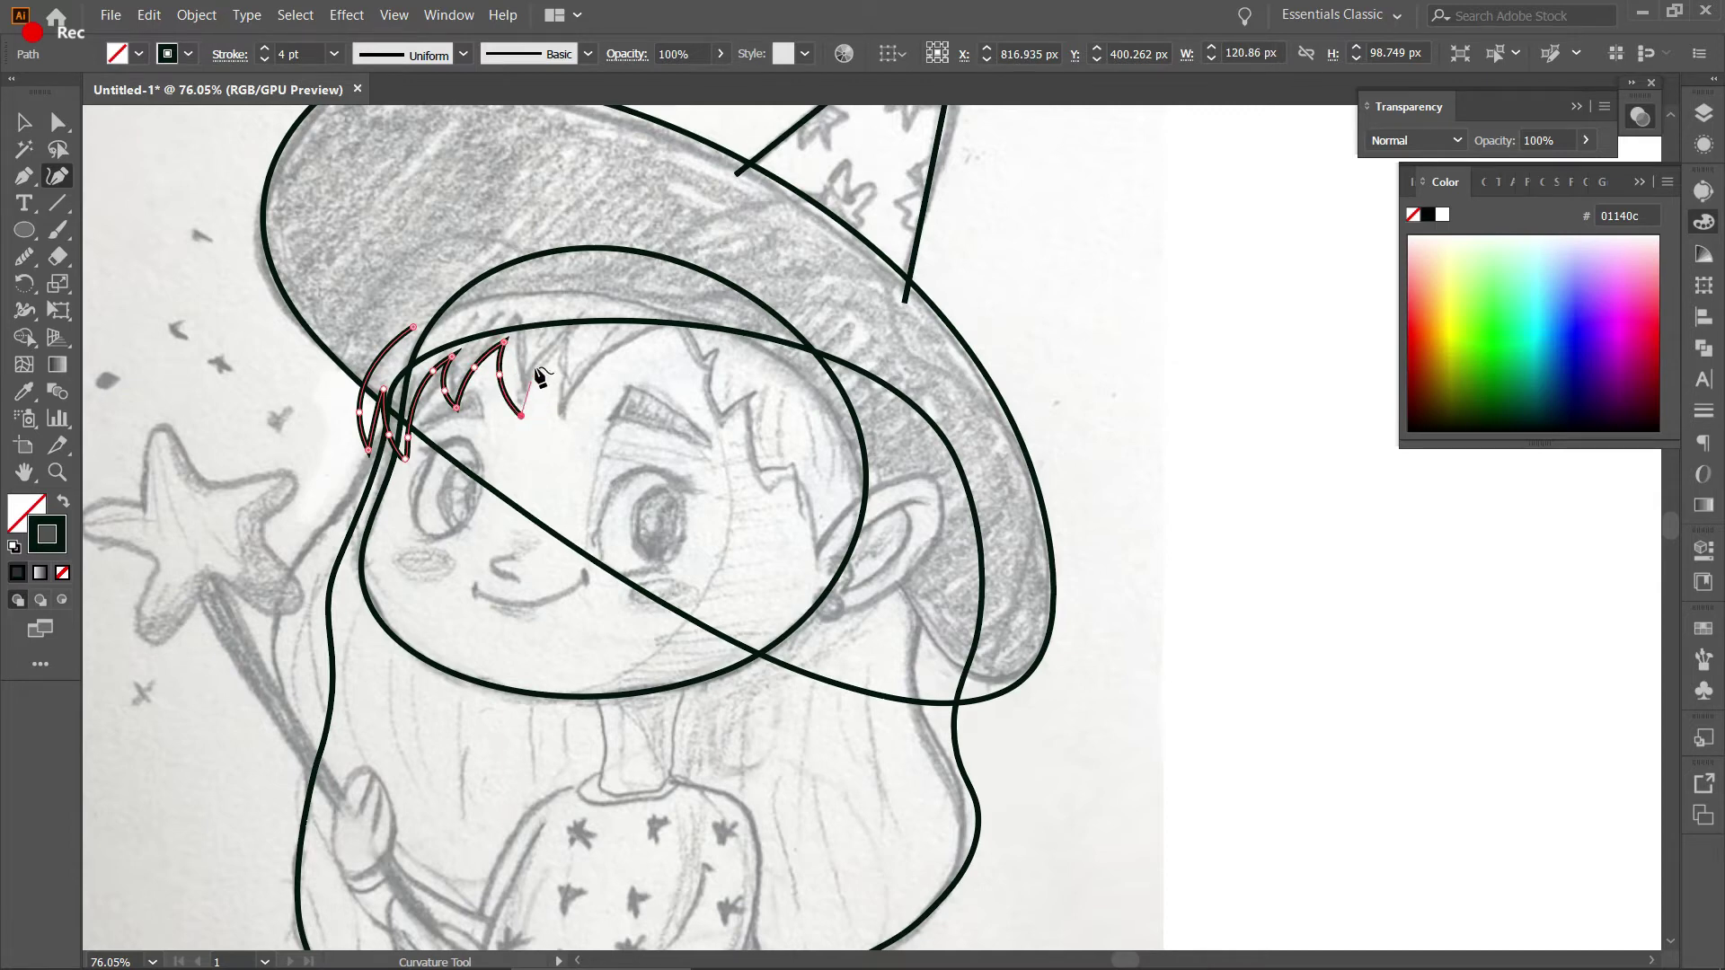
pyautogui.click(530, 374)
pyautogui.click(570, 408)
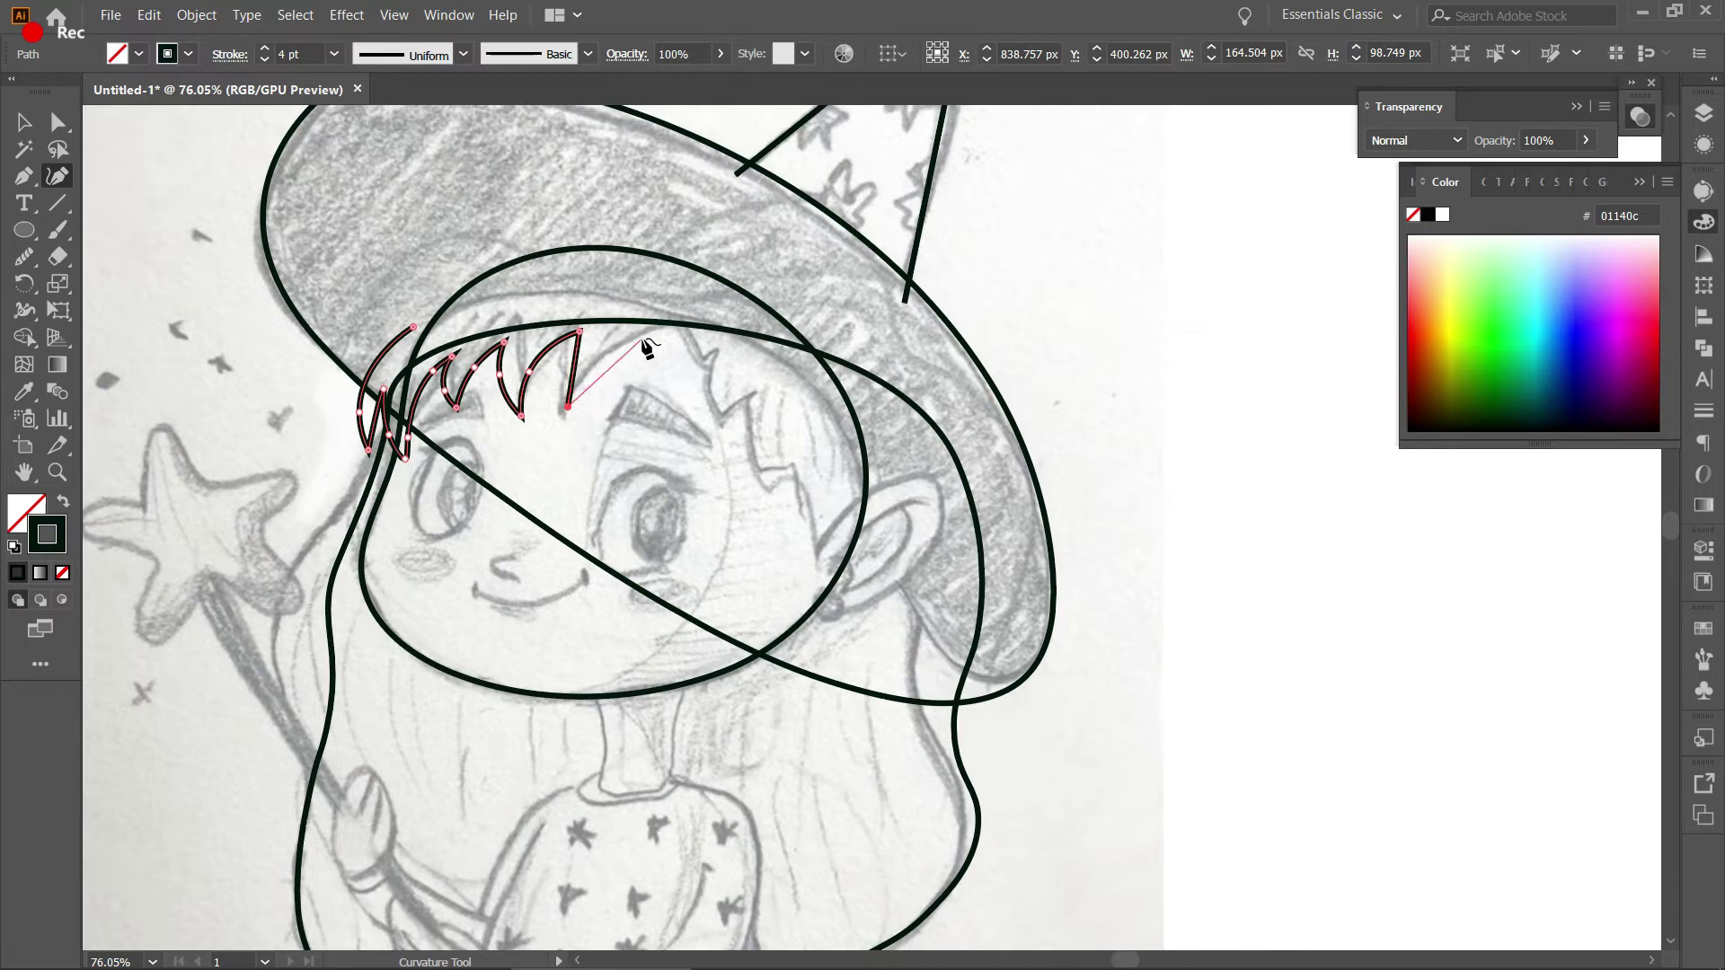
pyautogui.hotkey('ctrl', 'z')
pyautogui.click(571, 400)
pyautogui.click(576, 418)
# Continue the zigzag fringe across to the right side of the forehead.
pyautogui.click(697, 314)
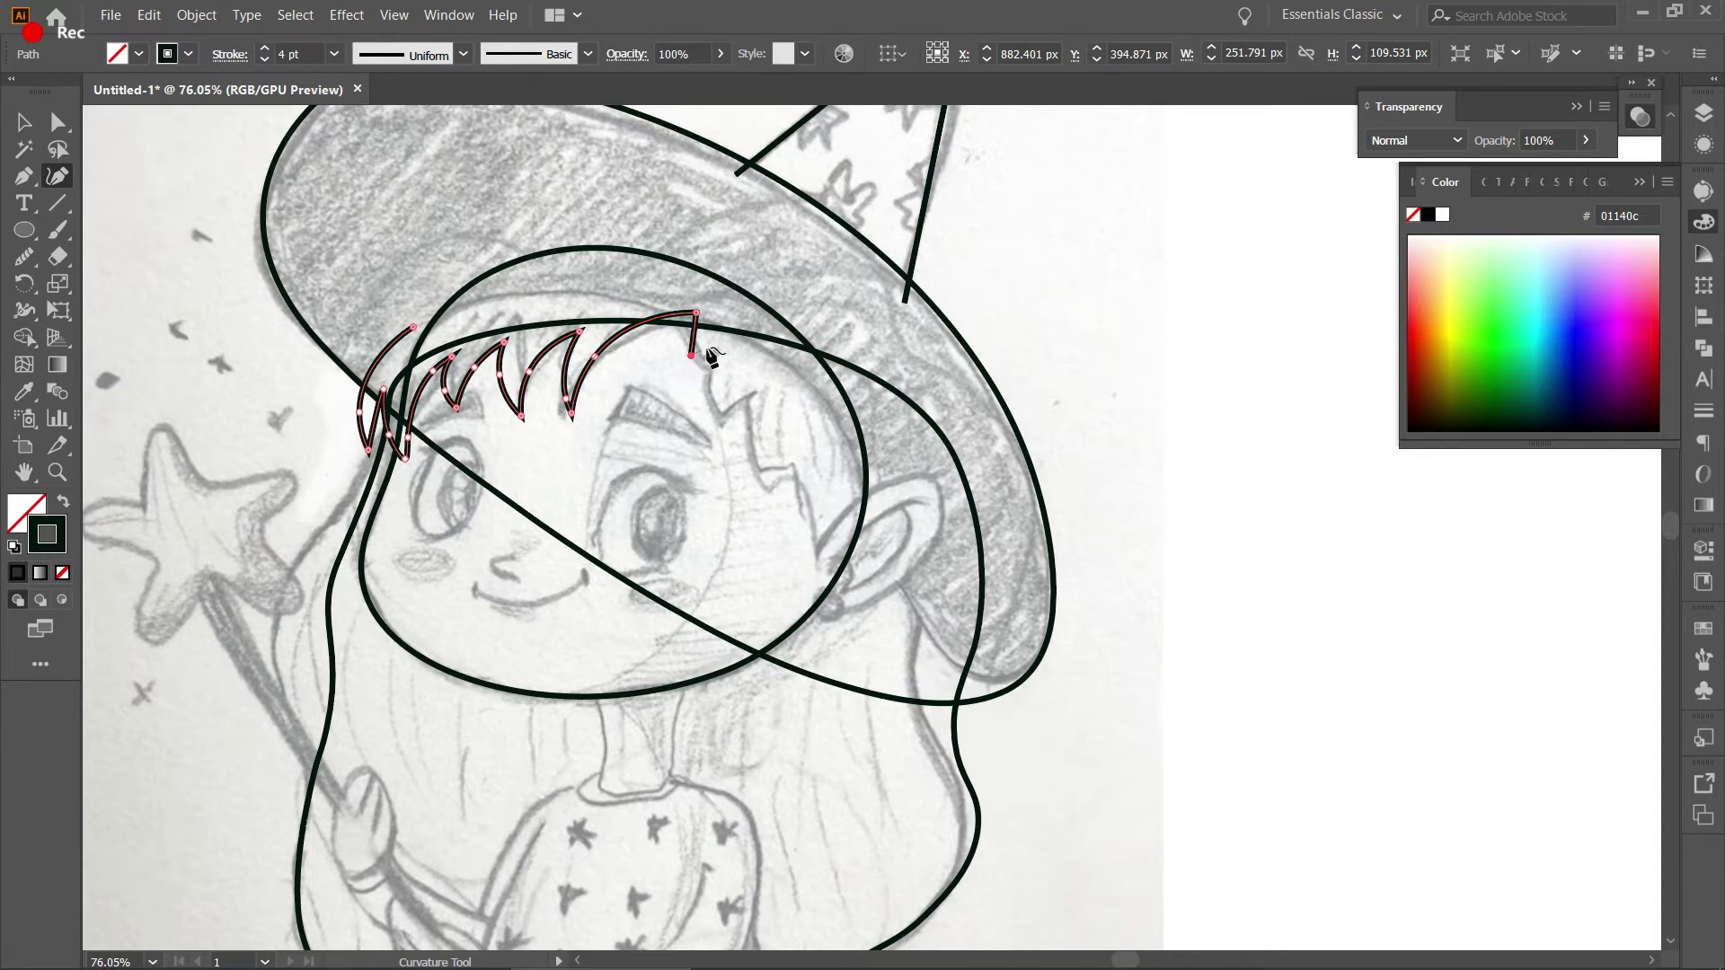
pyautogui.click(712, 345)
pyautogui.click(701, 381)
pyautogui.click(716, 418)
pyautogui.click(735, 383)
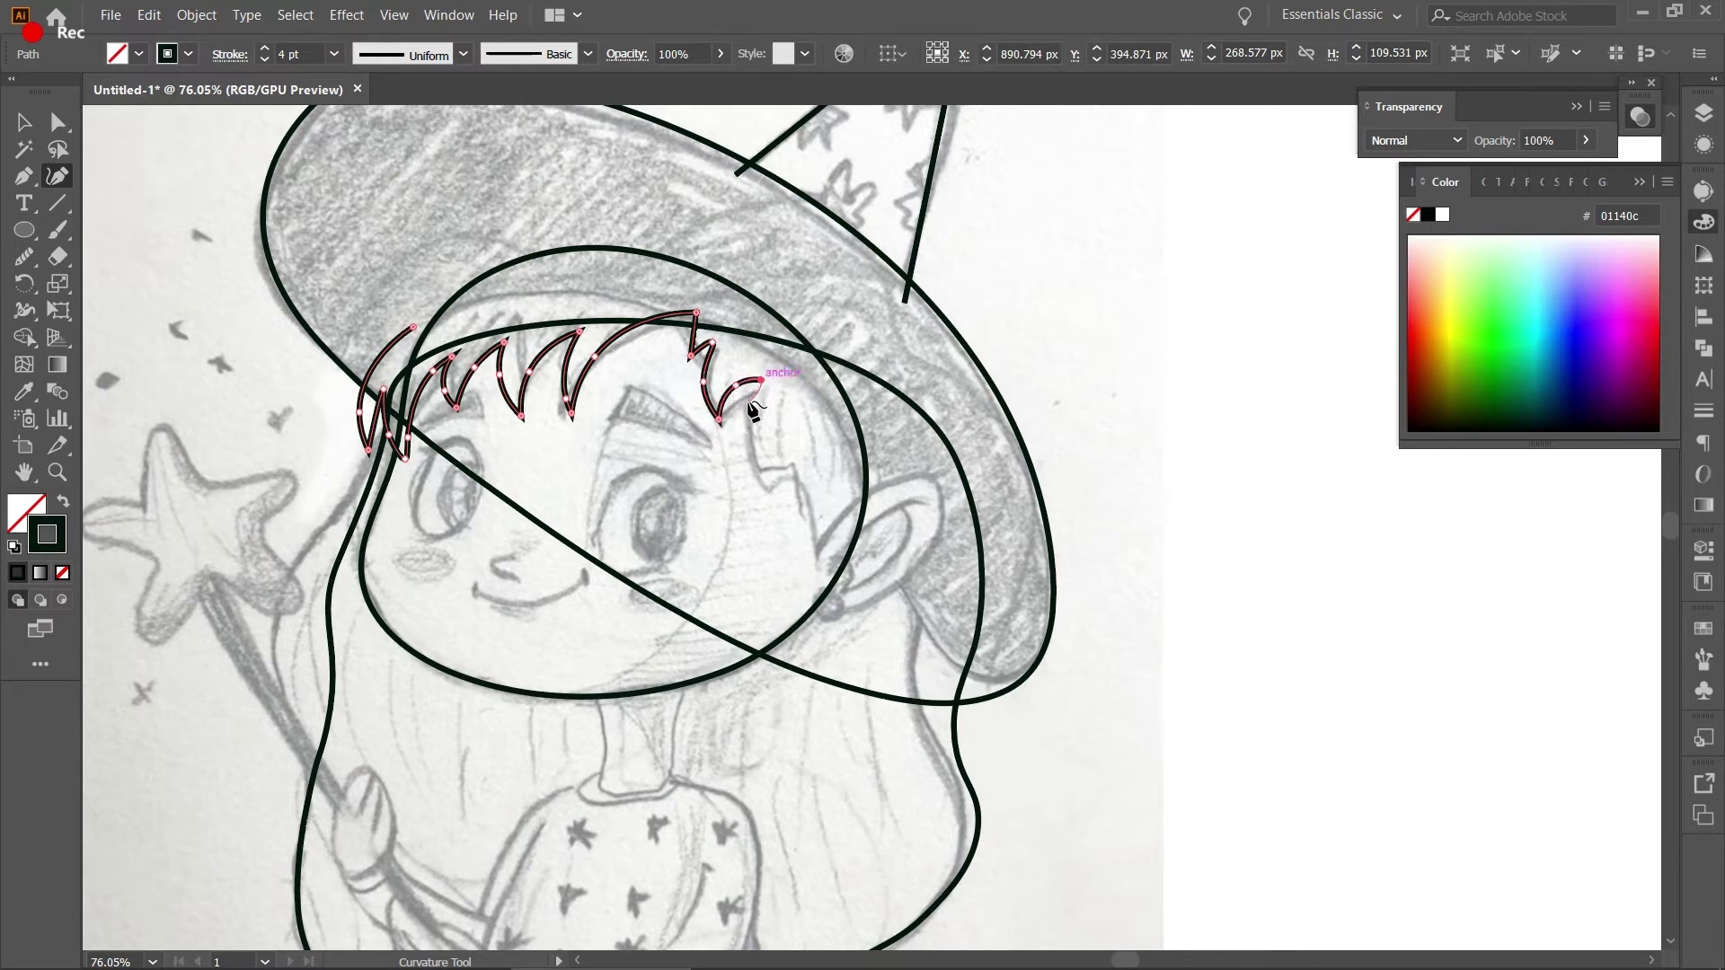
pyautogui.click(764, 483)
pyautogui.click(790, 421)
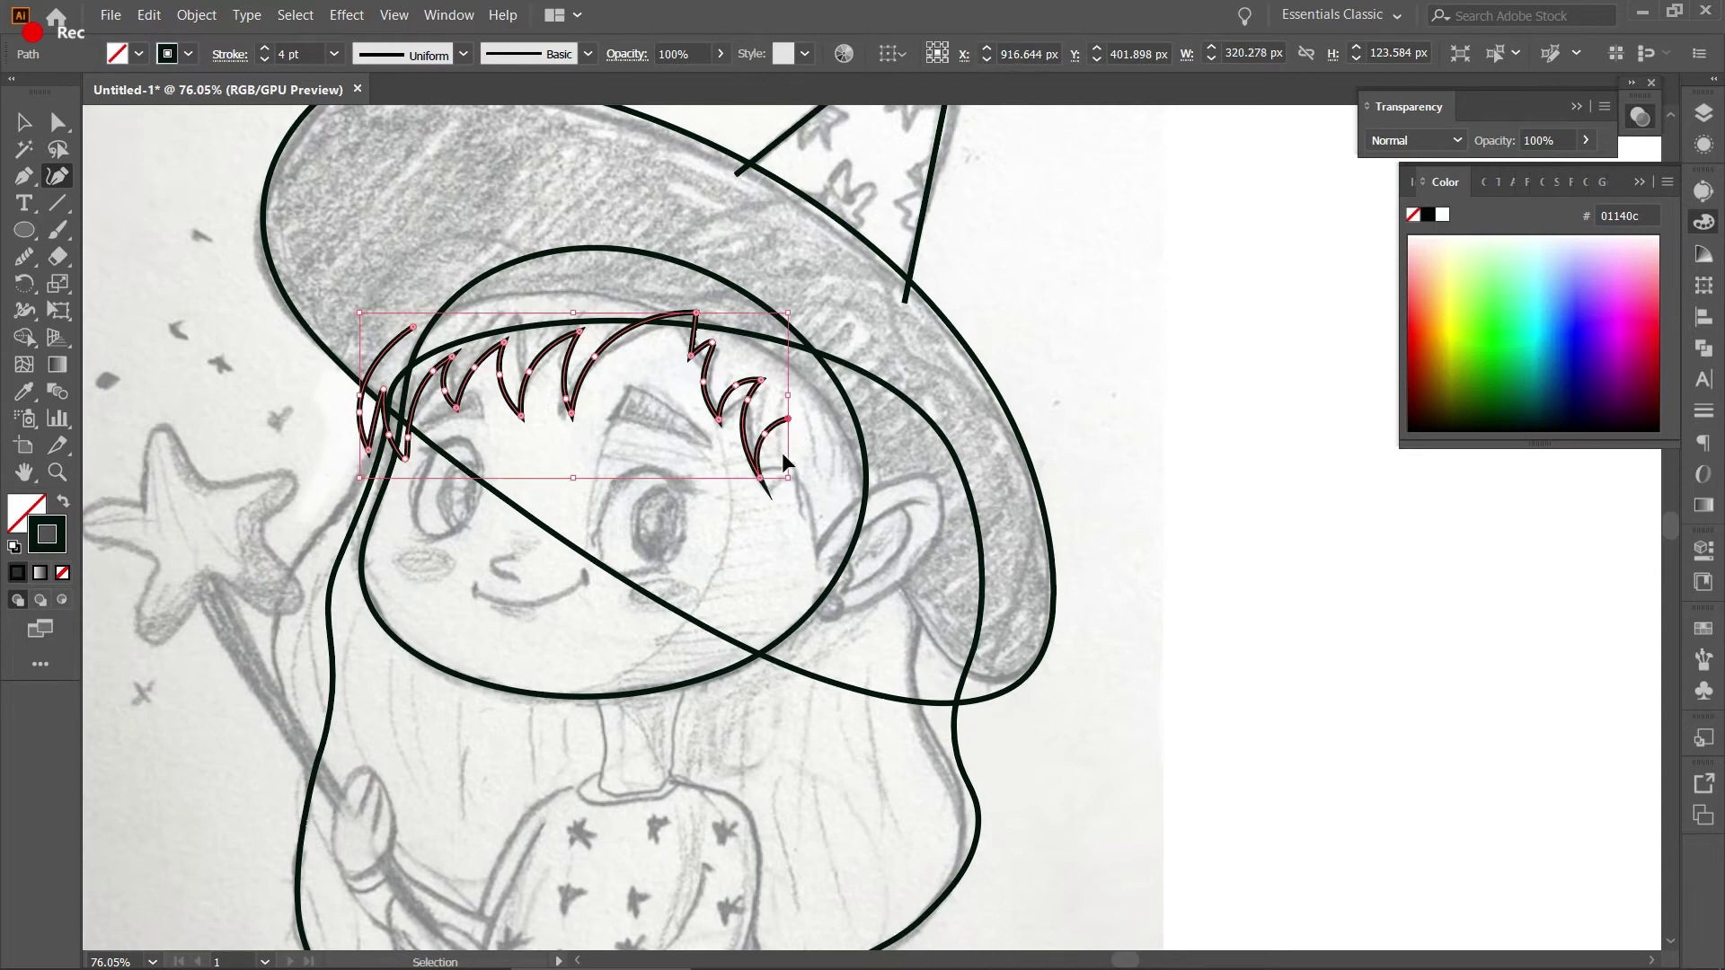
# Add side-strand points down the right of the face, then undo the misplaced ones and resume tracing.
pyautogui.moveTo(789, 423)
pyautogui.mouseDown()
pyautogui.moveTo(766, 436)
pyautogui.moveTo(792, 431)
pyautogui.mouseUp()
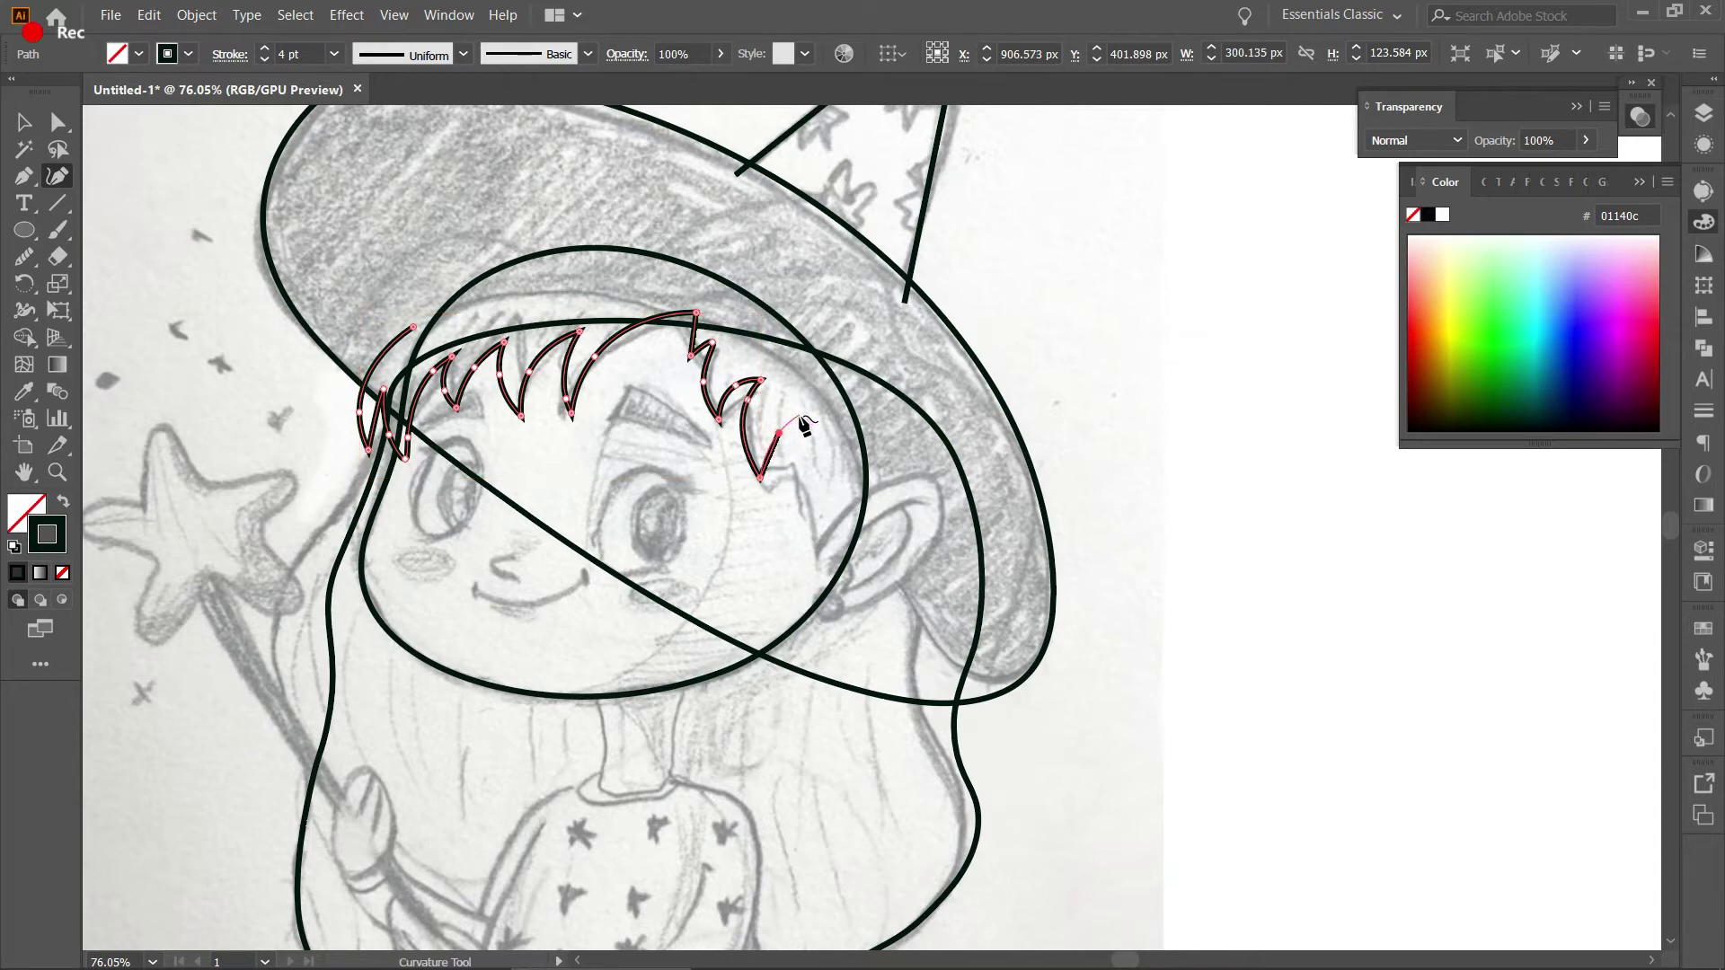
pyautogui.hotkey('ctrl', 'z')
pyautogui.click(783, 426)
pyautogui.click(787, 463)
pyautogui.click(798, 528)
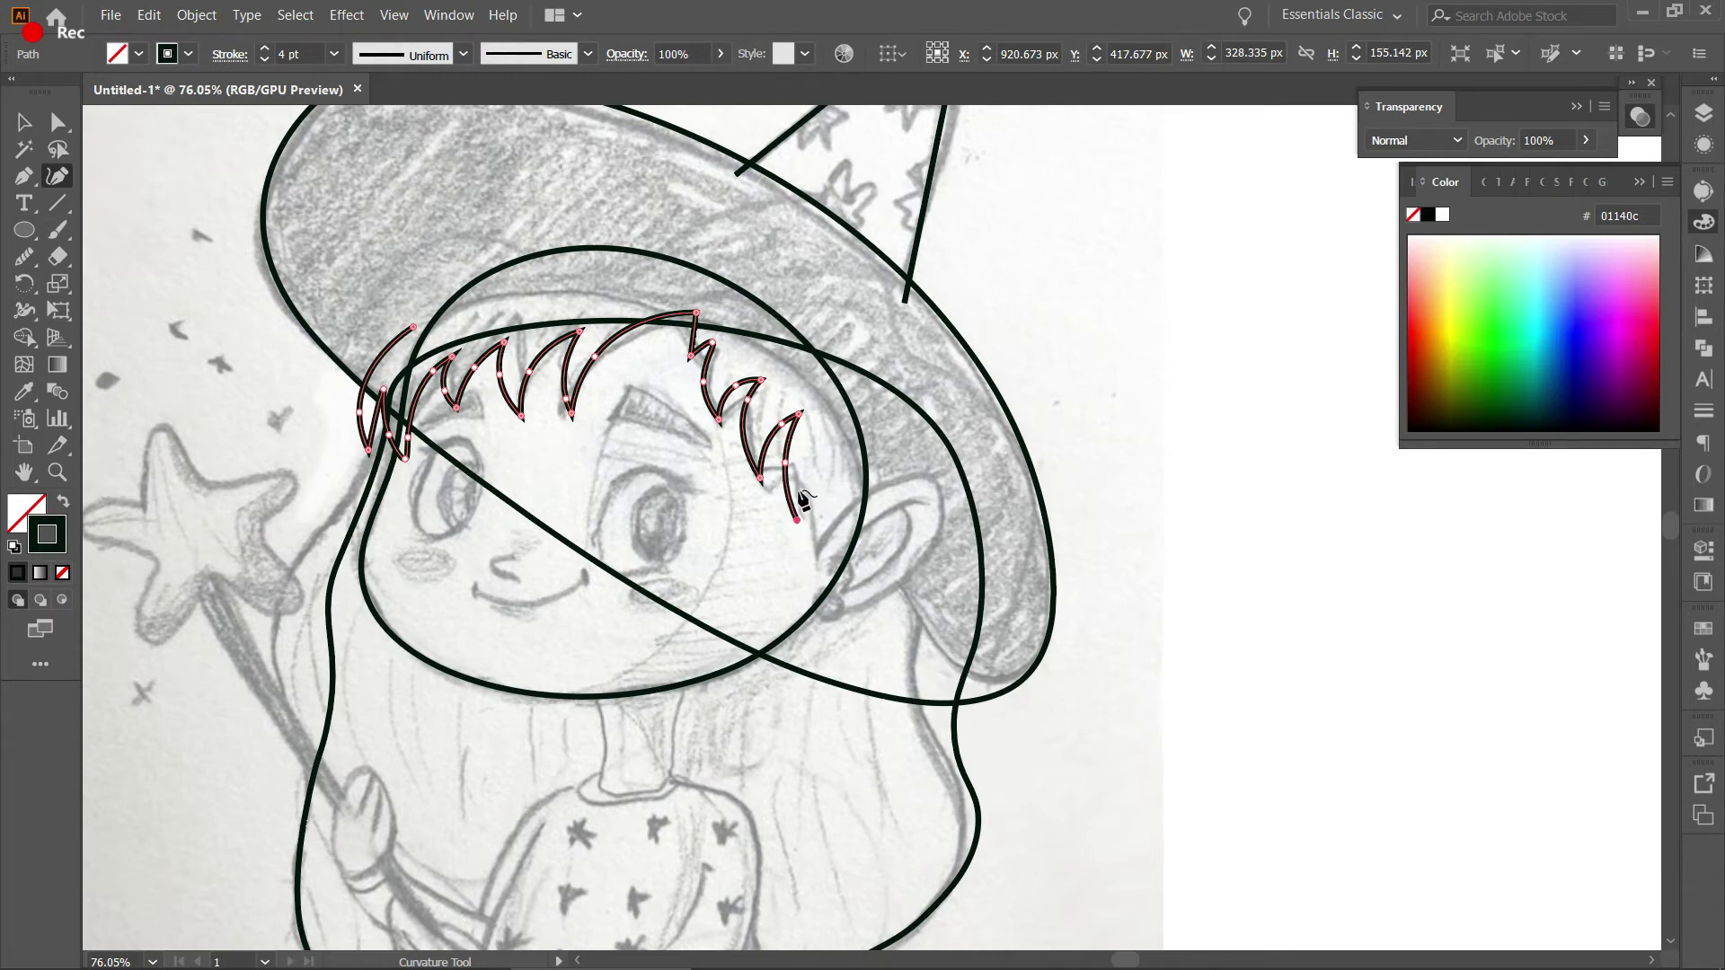
pyautogui.click(803, 481)
pyautogui.click(825, 461)
pyautogui.click(815, 530)
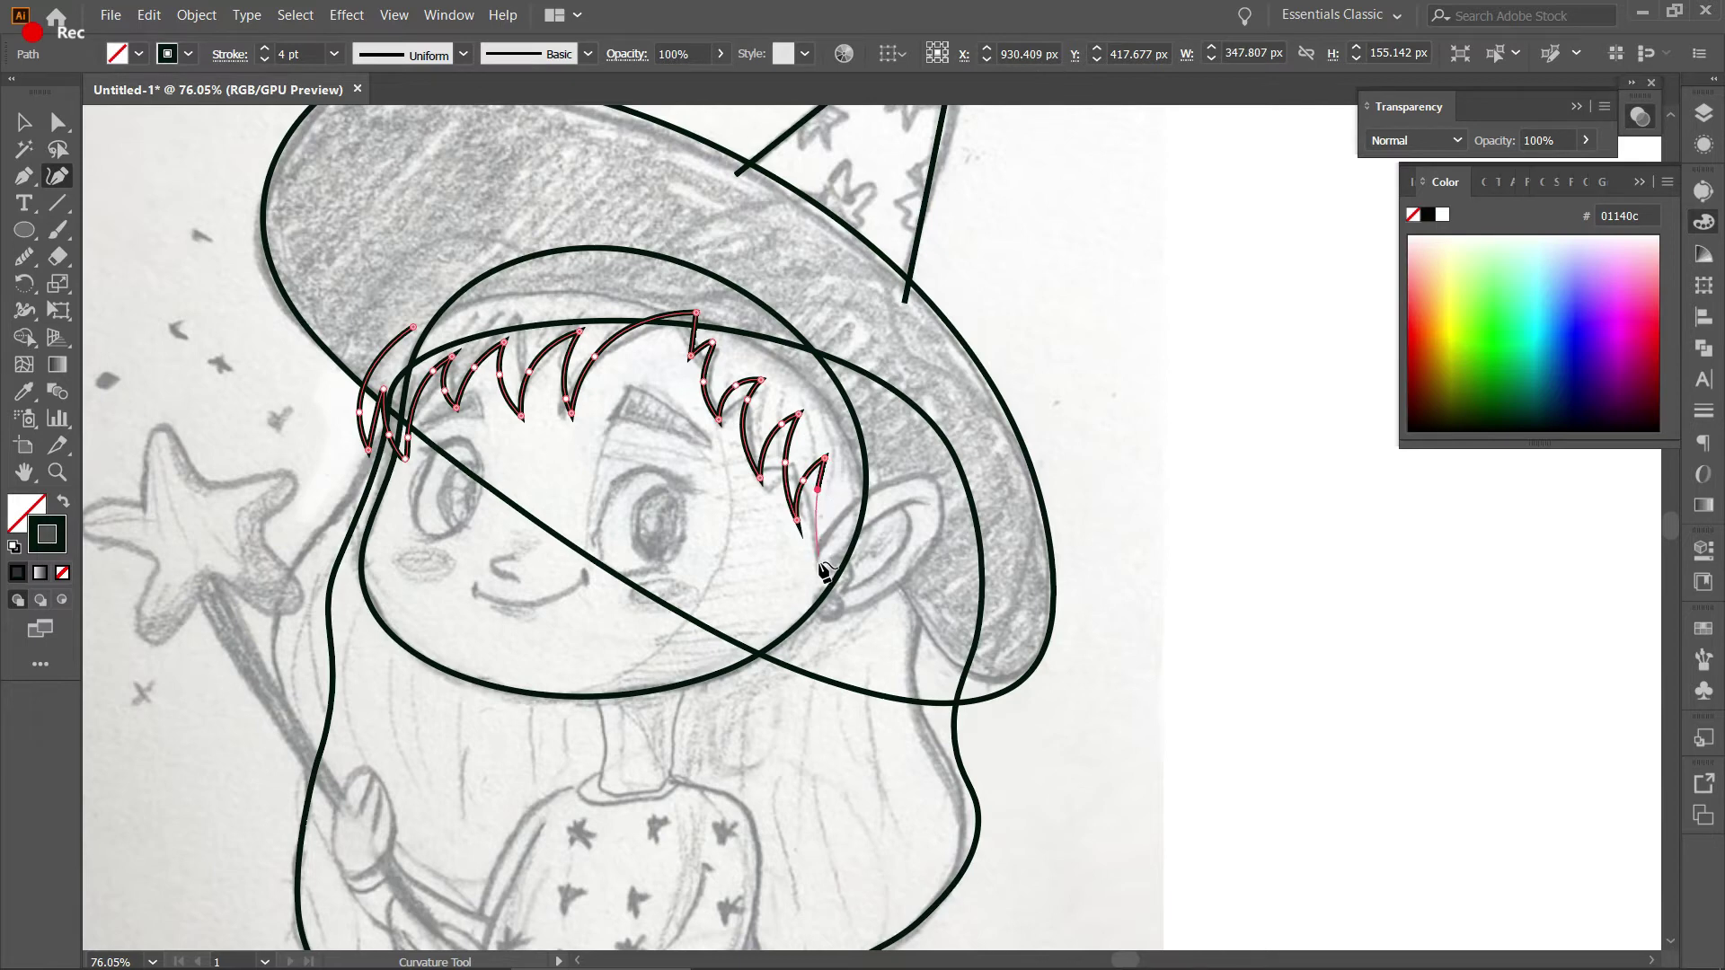
pyautogui.hotkey('ctrl', 'z')
pyautogui.hotkey('ctrl', 'z')
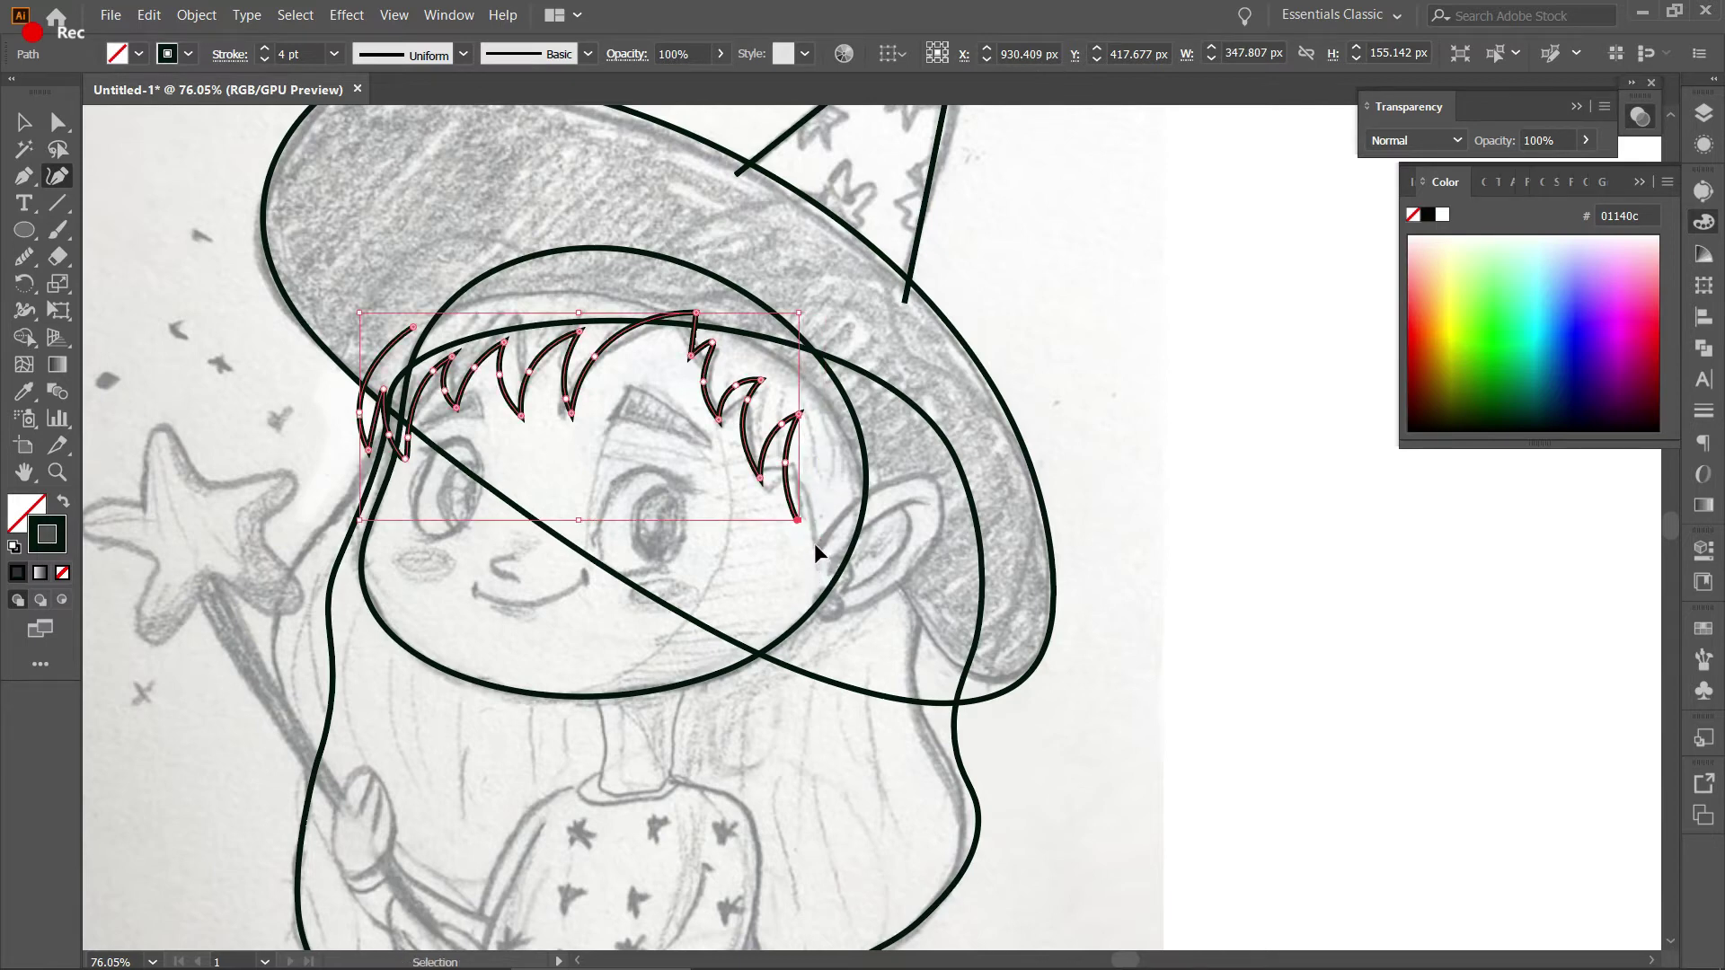
pyautogui.press('v')
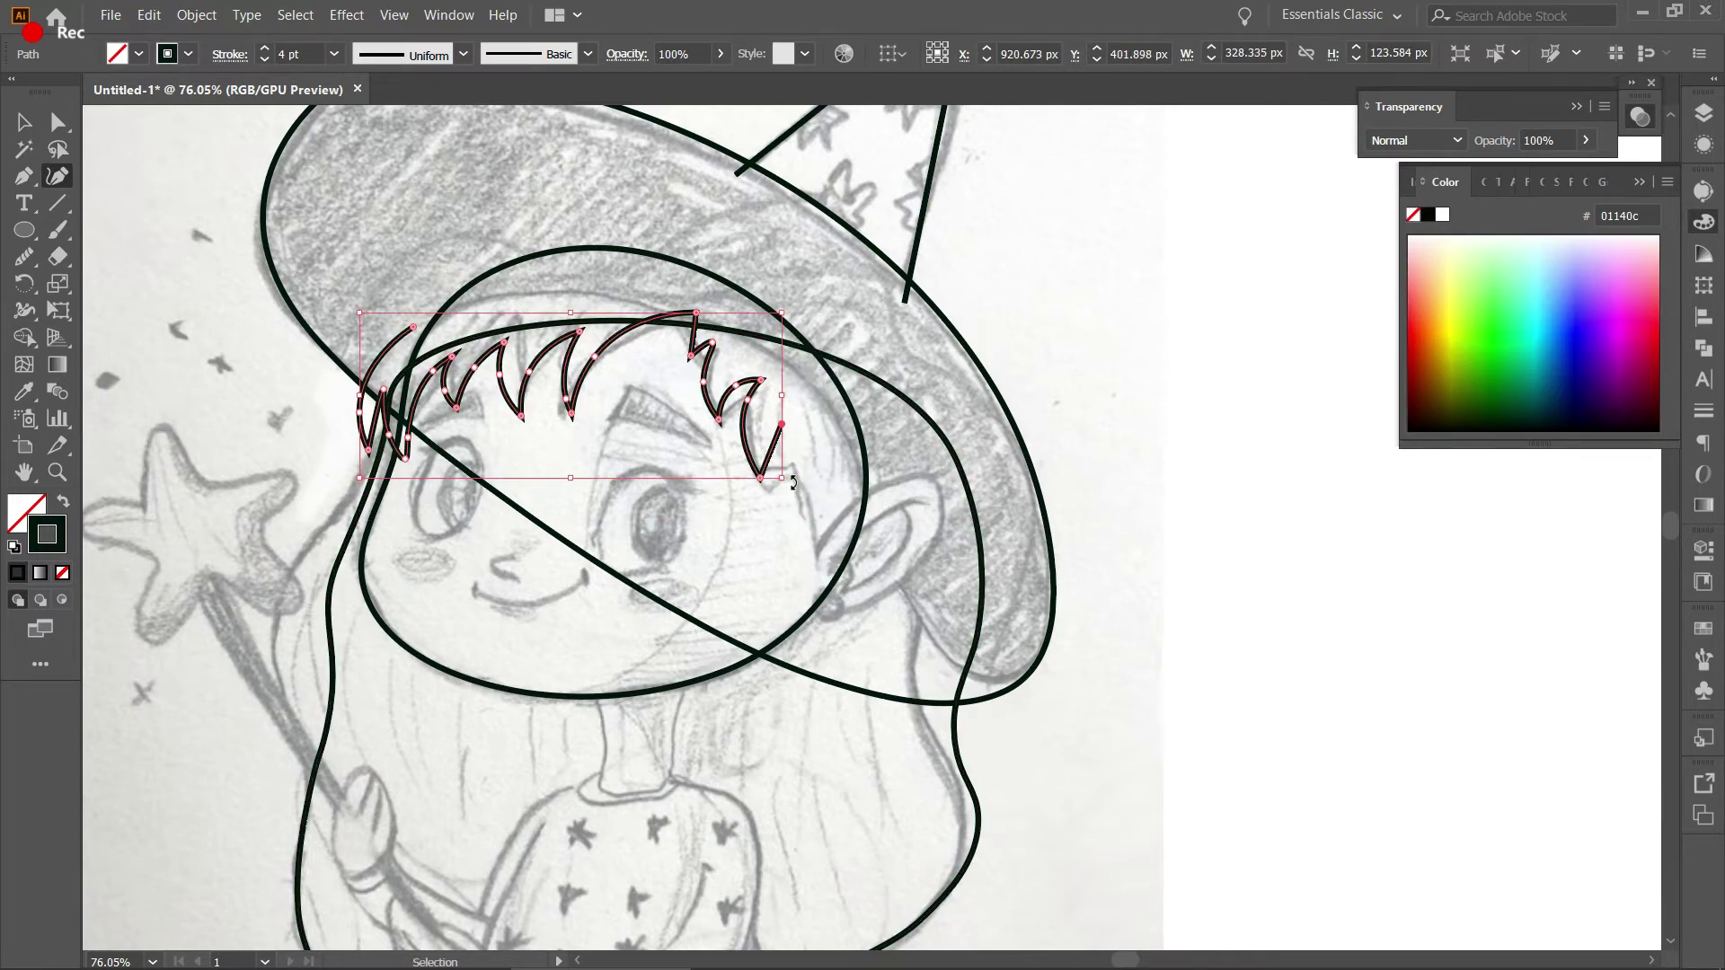
pyautogui.hotkey('ctrl', 'z')
pyautogui.hotkey('shift', '`')
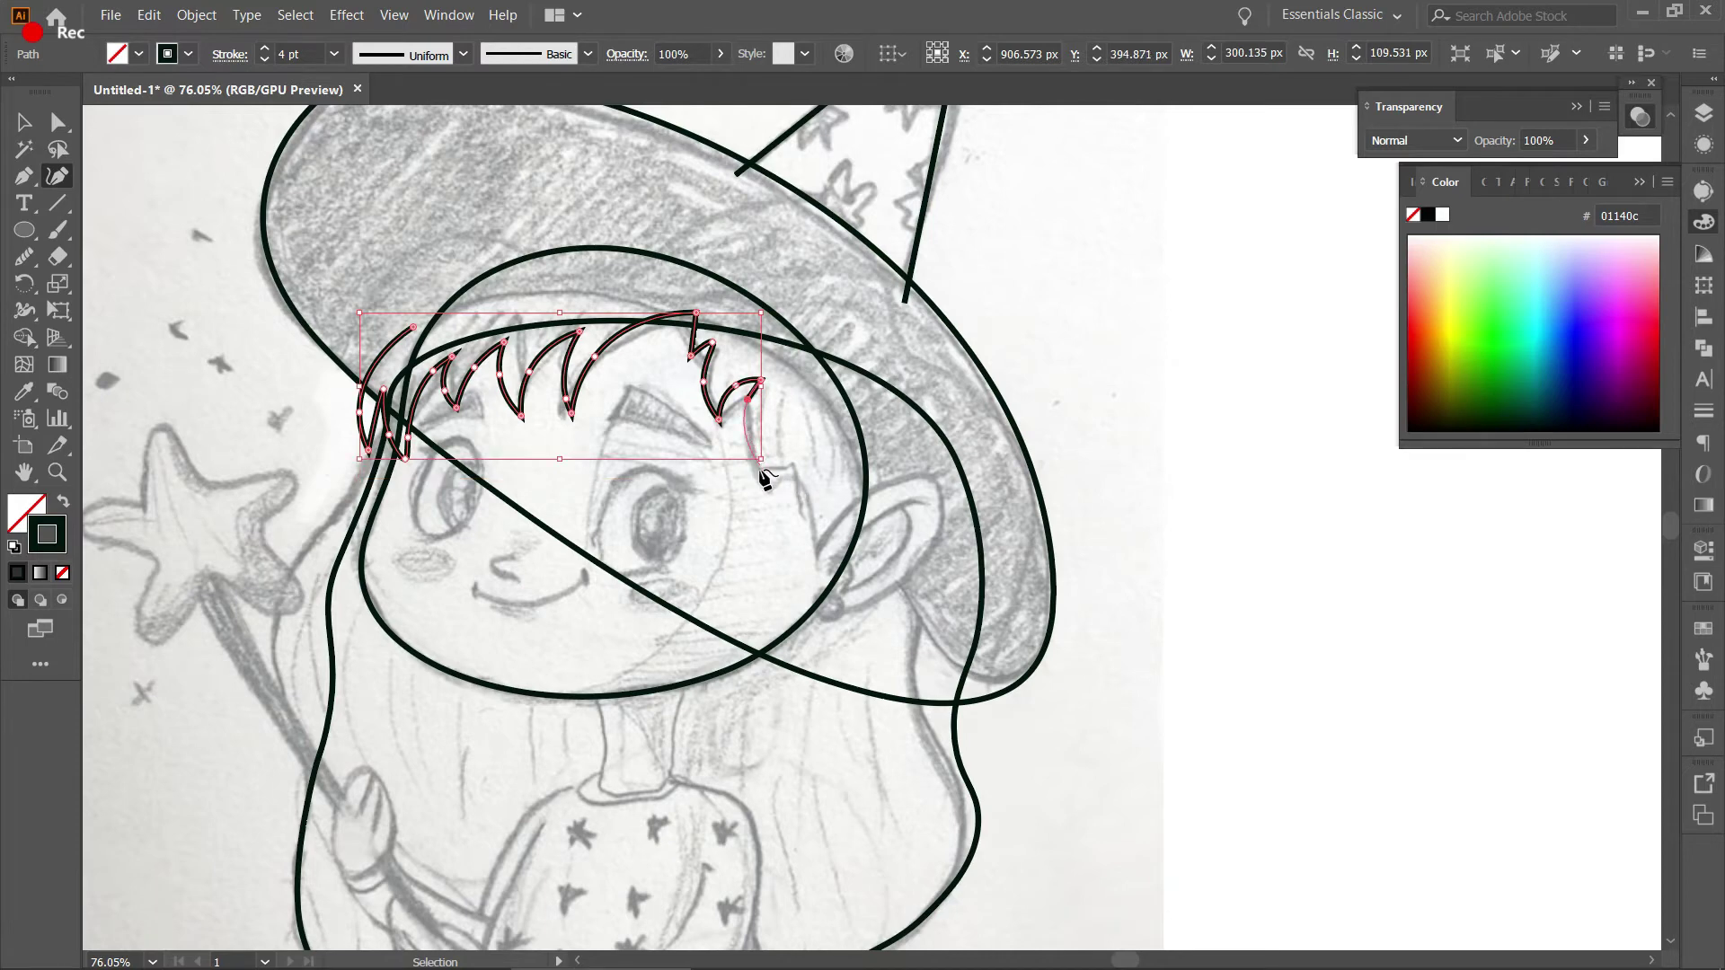
# Retrace the hair strand down to the ear, carry it over the top of the head to close, then deselect.
pyautogui.moveTo(761, 478); pyautogui.dragTo(763, 478)
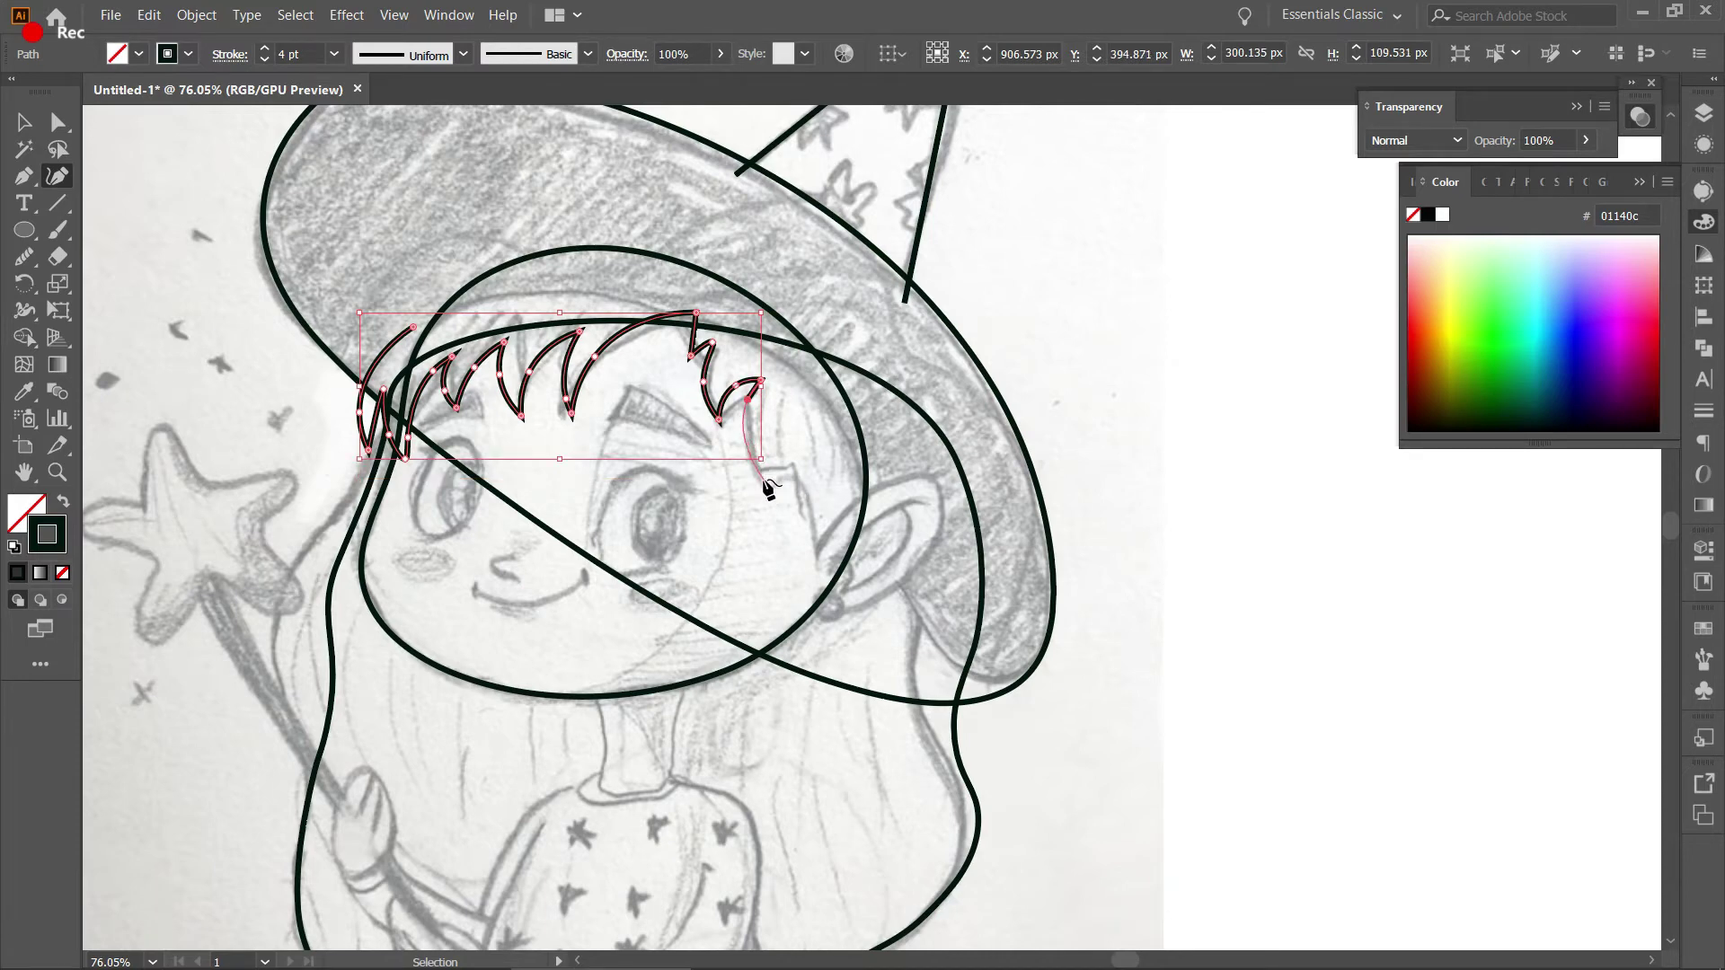
pyautogui.click(816, 514)
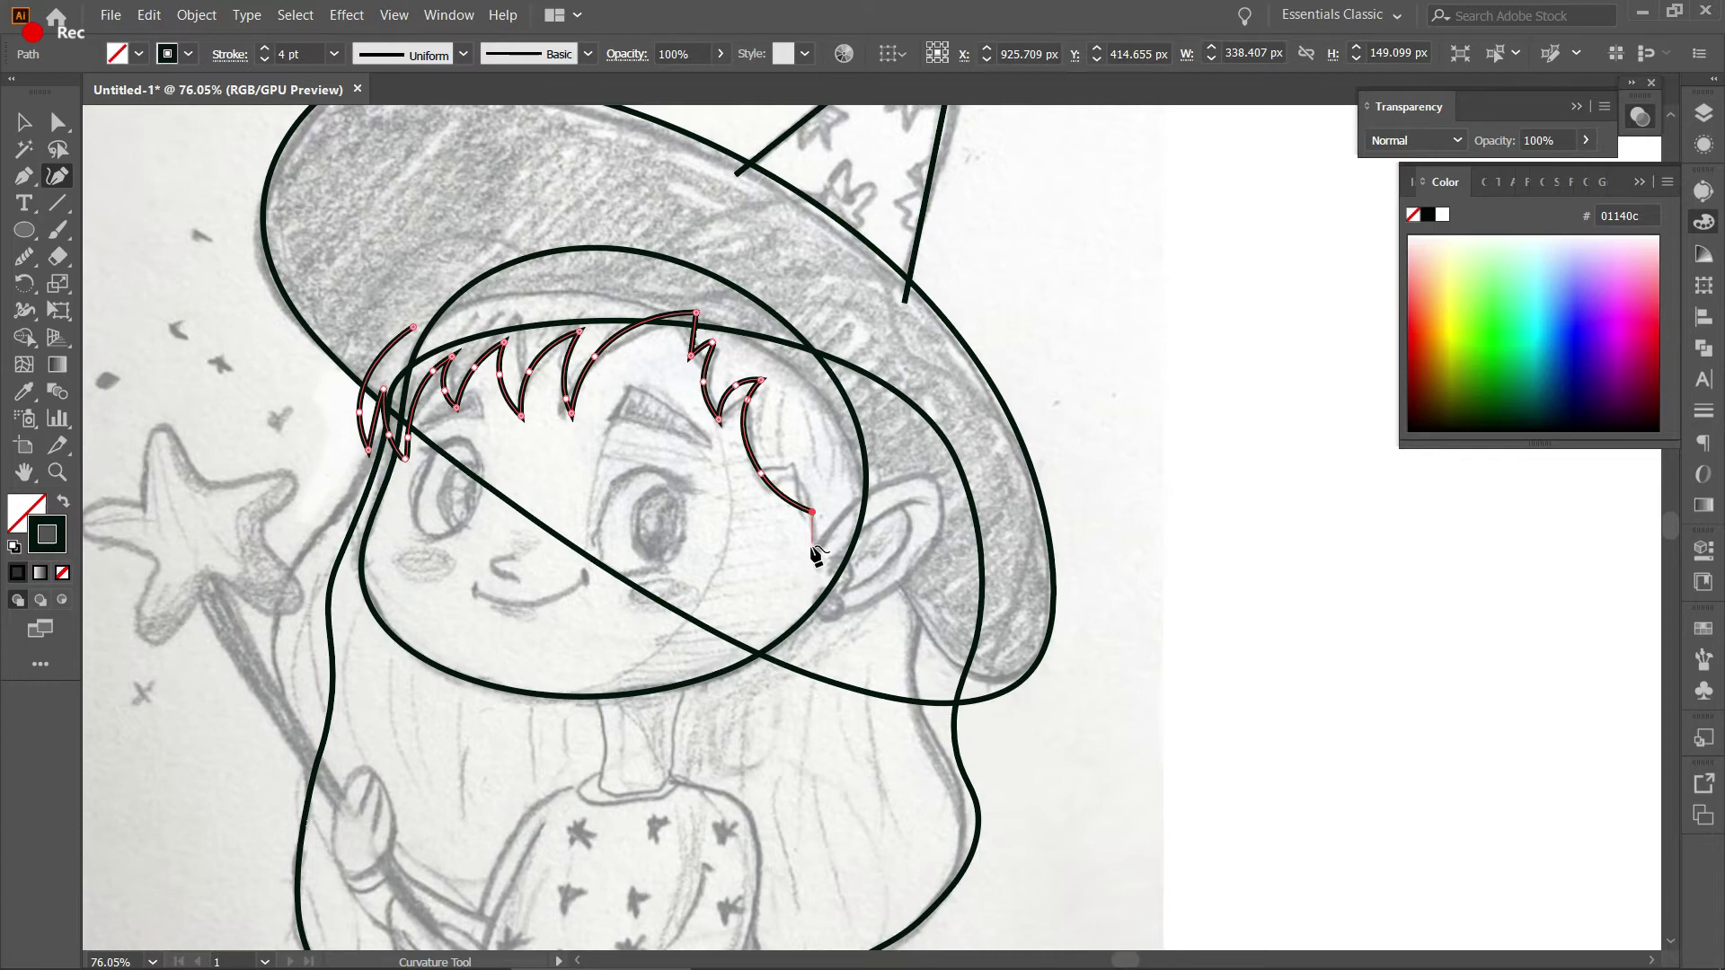
pyautogui.click(813, 559)
pyautogui.click(848, 508)
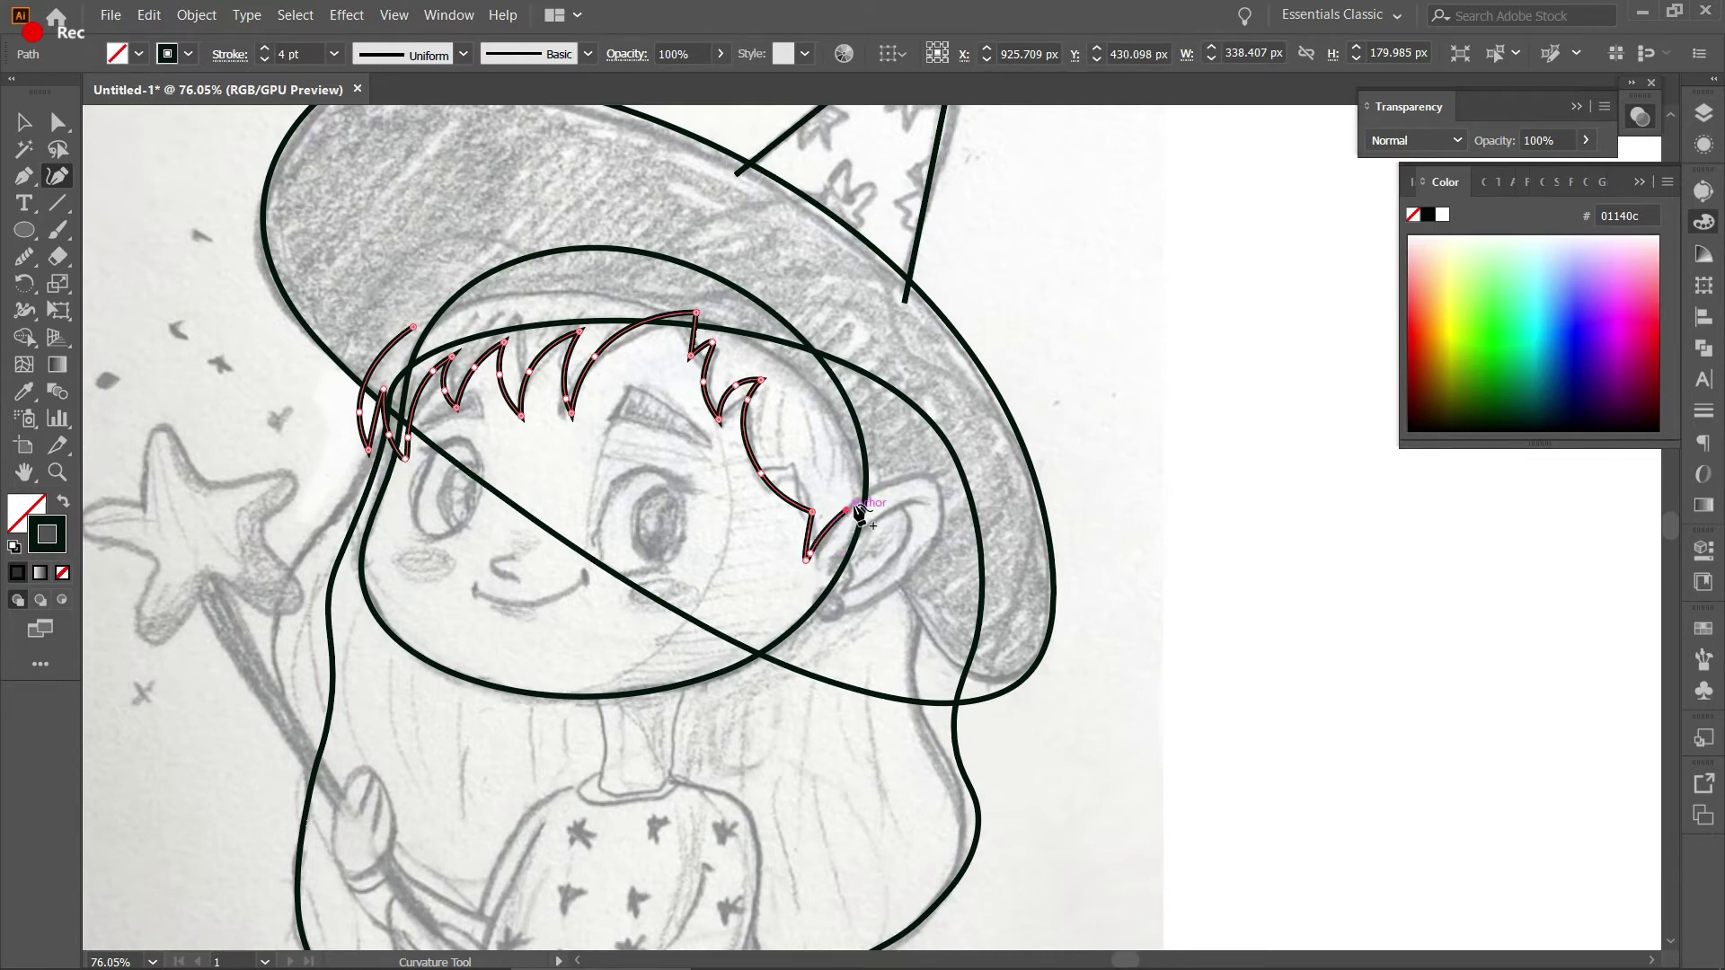
pyautogui.click(897, 485)
pyautogui.click(873, 348)
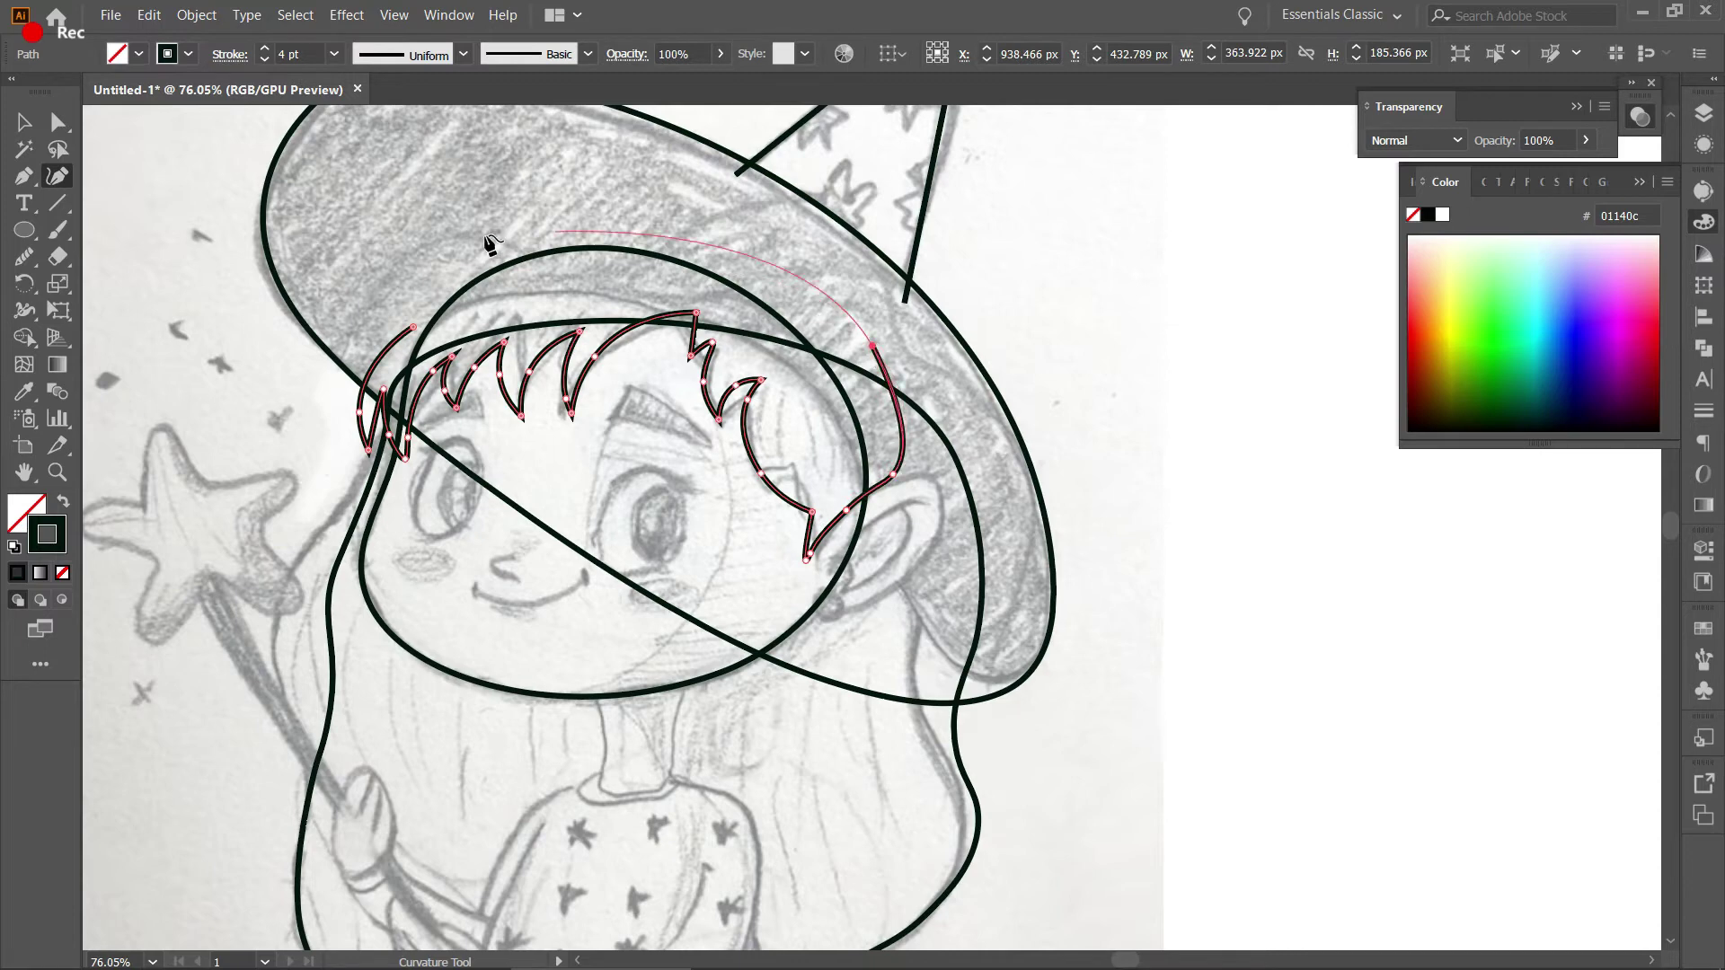
pyautogui.click(482, 257)
pyautogui.click(413, 335)
pyautogui.press('v')
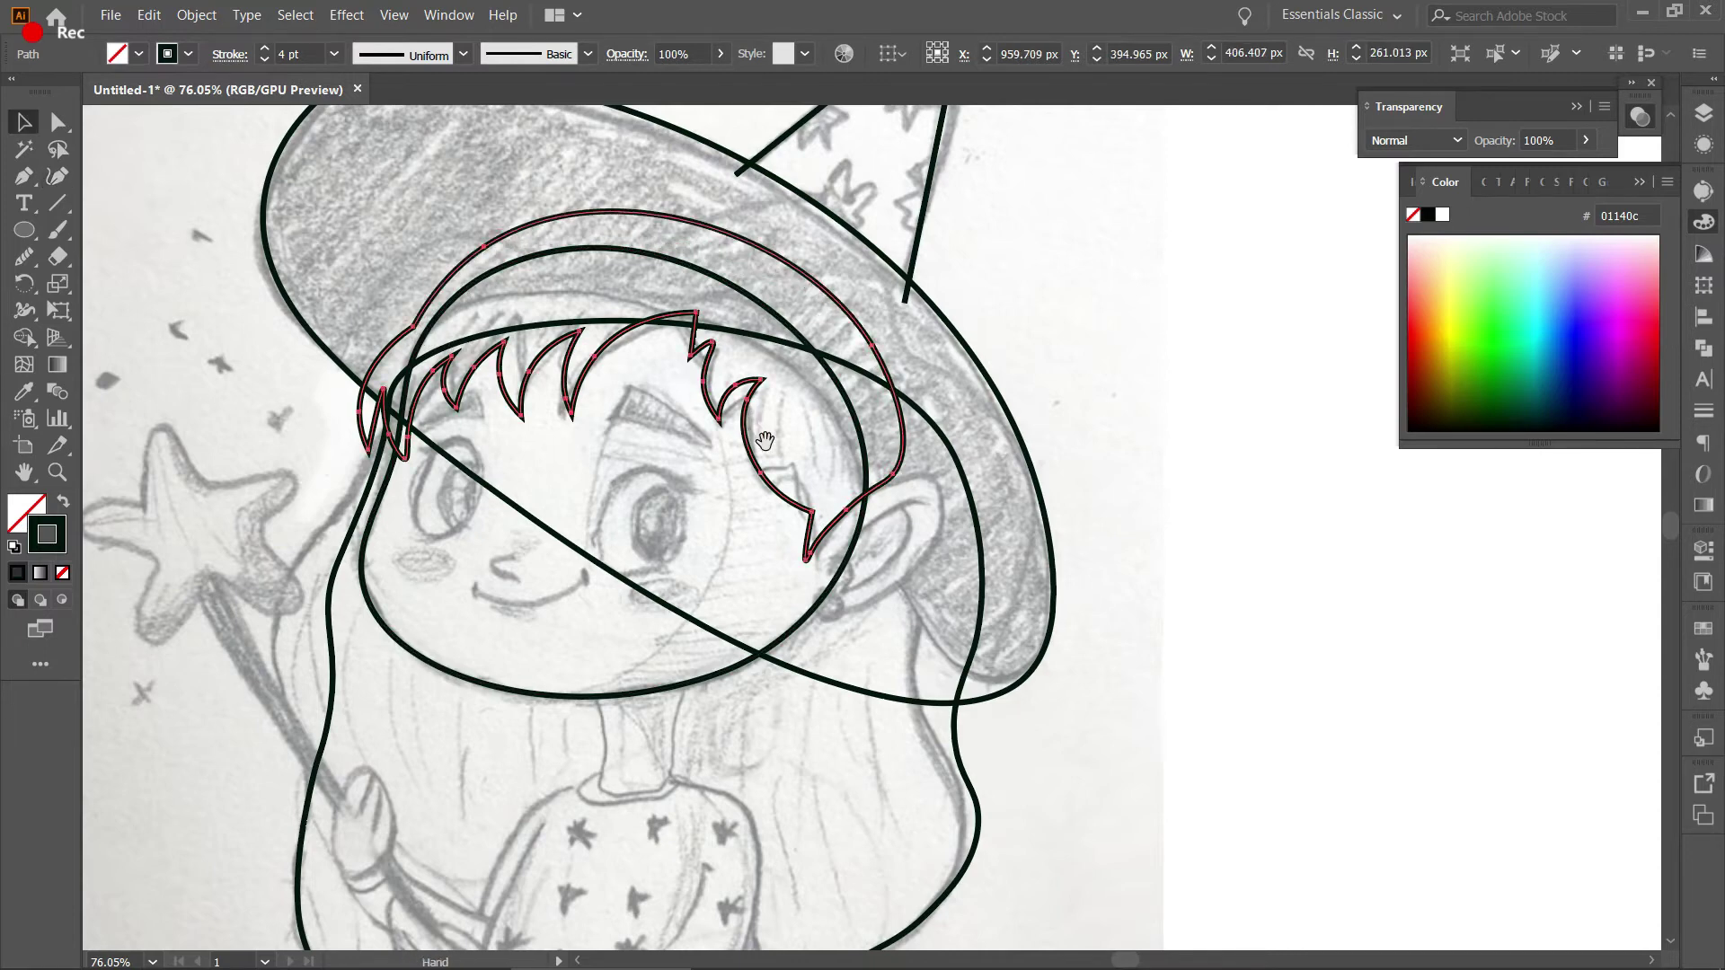
pyautogui.hscroll(-2, 675, 472)
pyautogui.click(1105, 310)
pyautogui.hscroll(-2, 1106, 311)
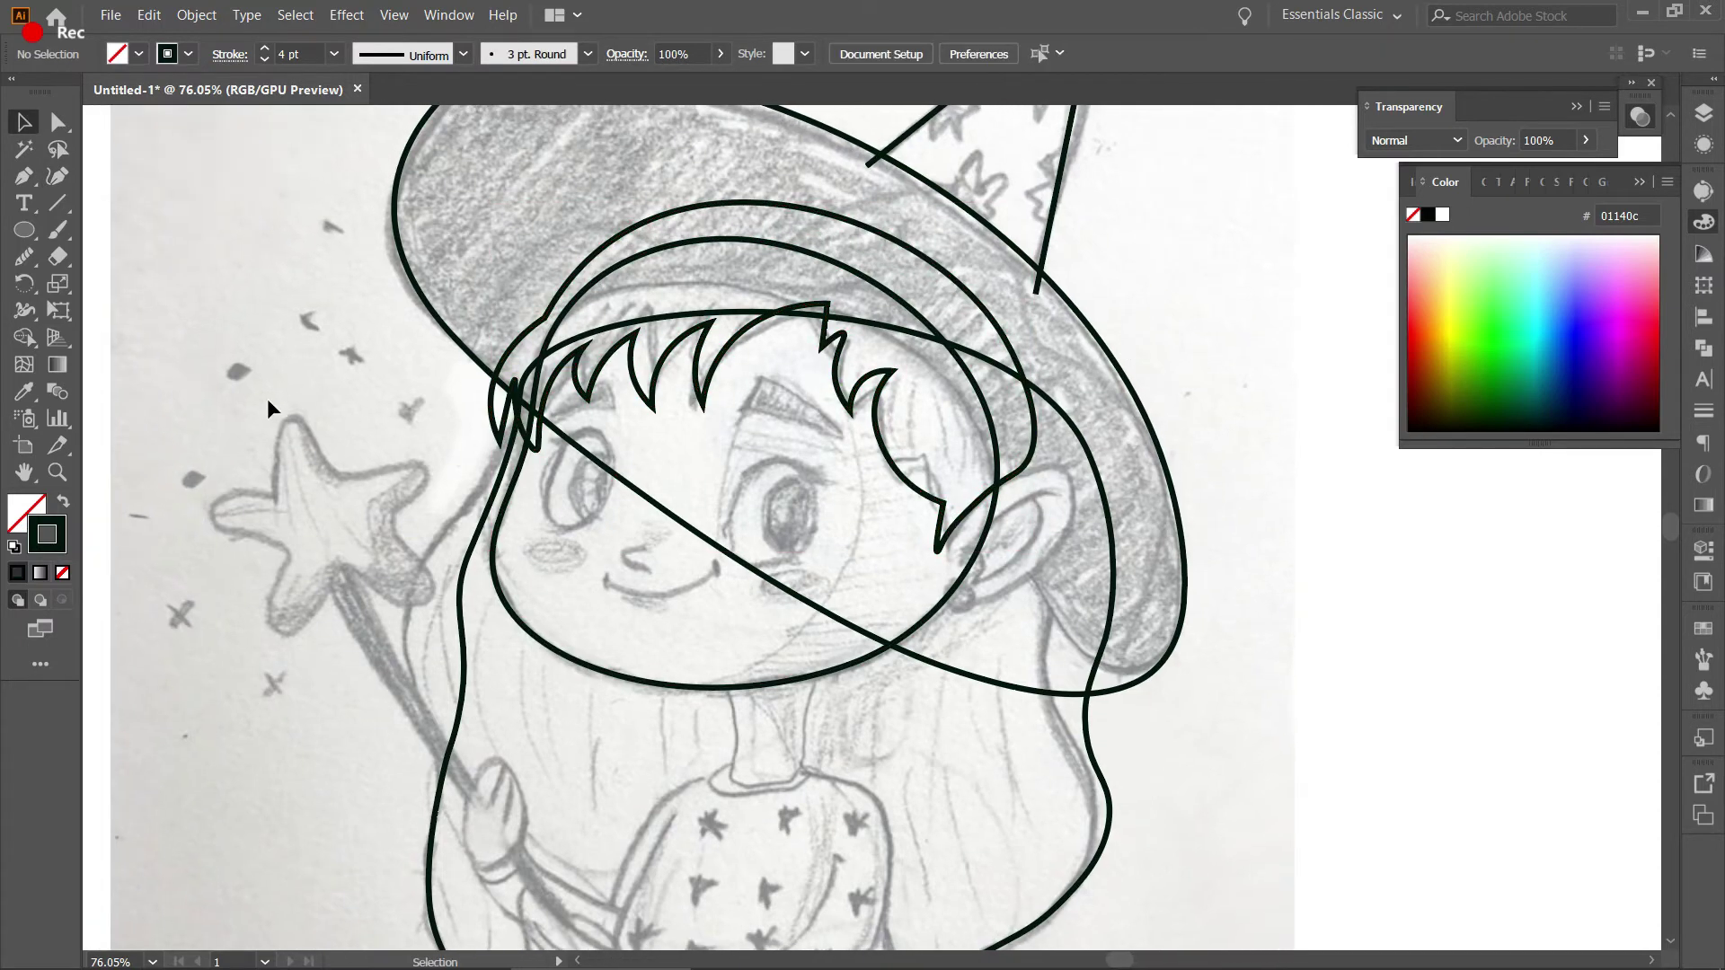
# Draw a closed ear outline beside the hair on the right side of the face, then reframe the face.
pyautogui.click(58, 176)
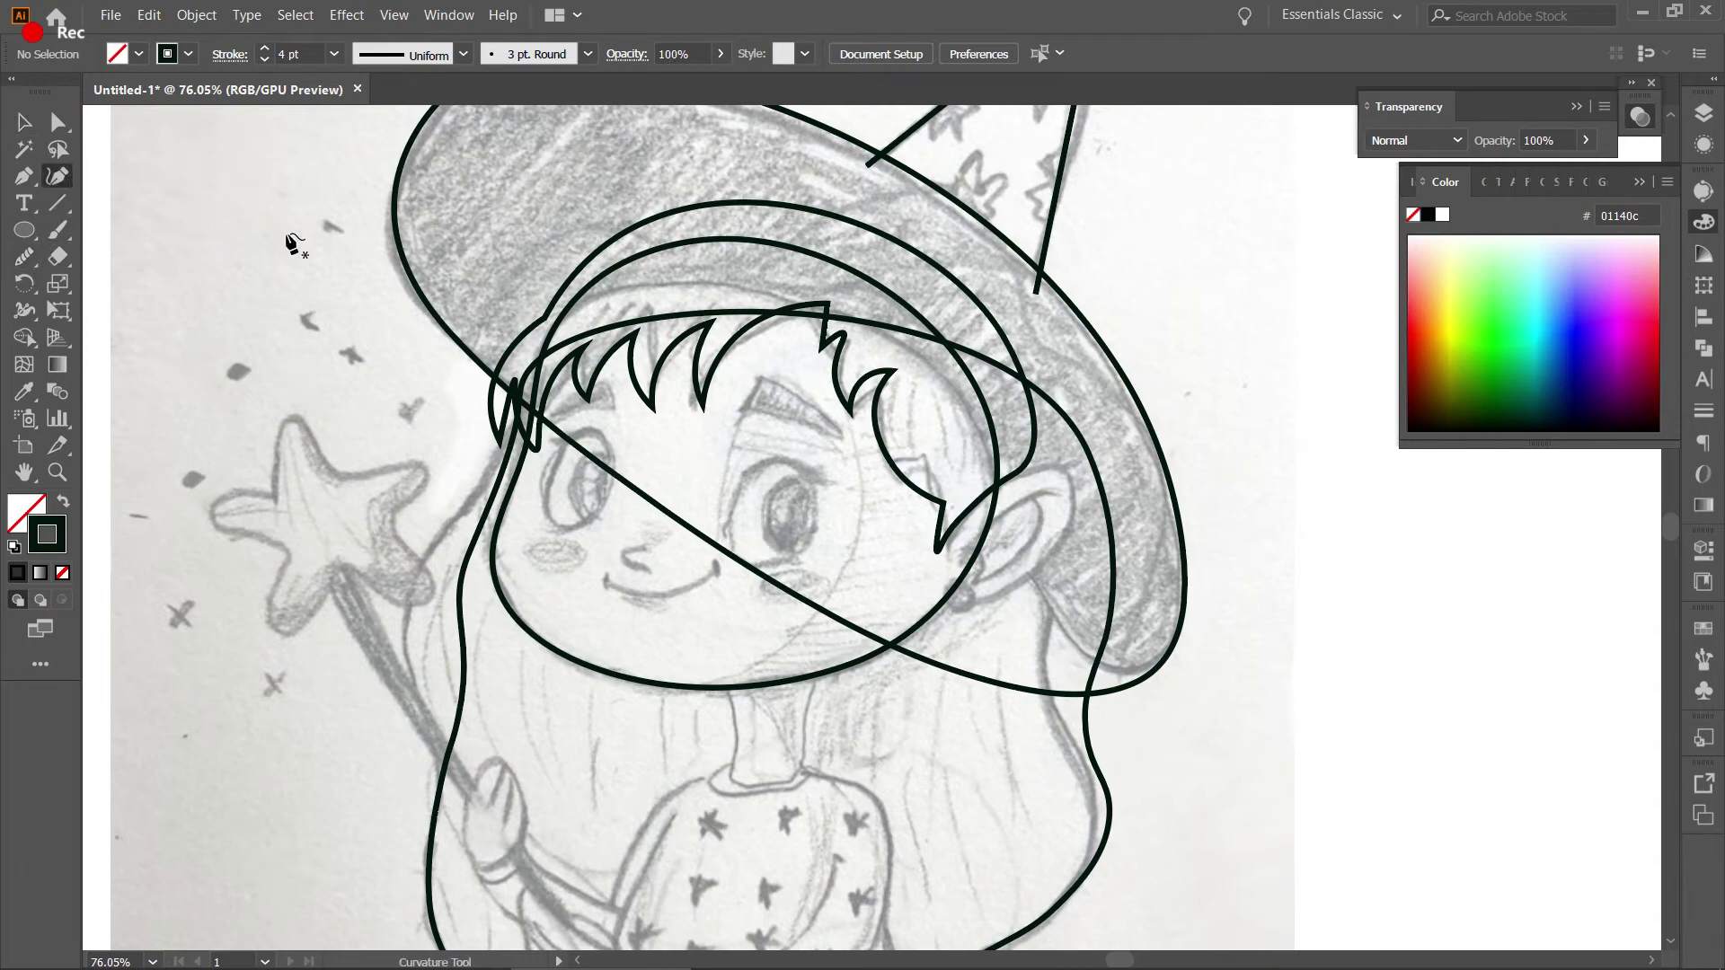
pyautogui.click(954, 523)
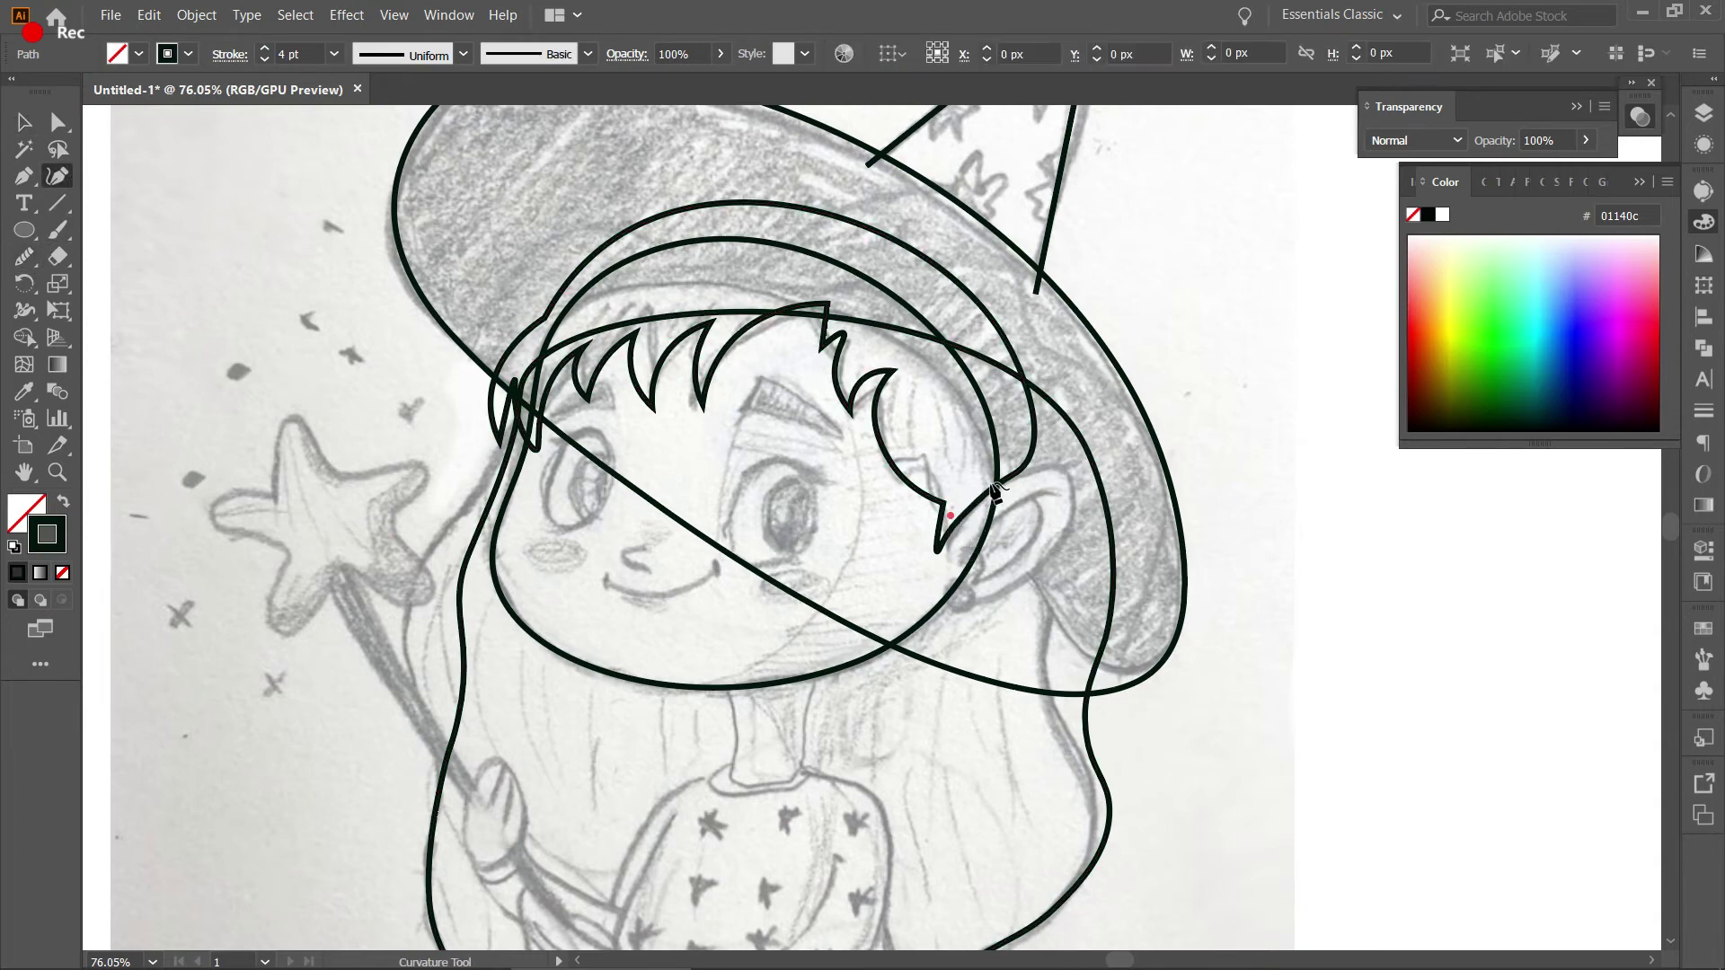
pyautogui.click(1053, 474)
pyautogui.click(1078, 523)
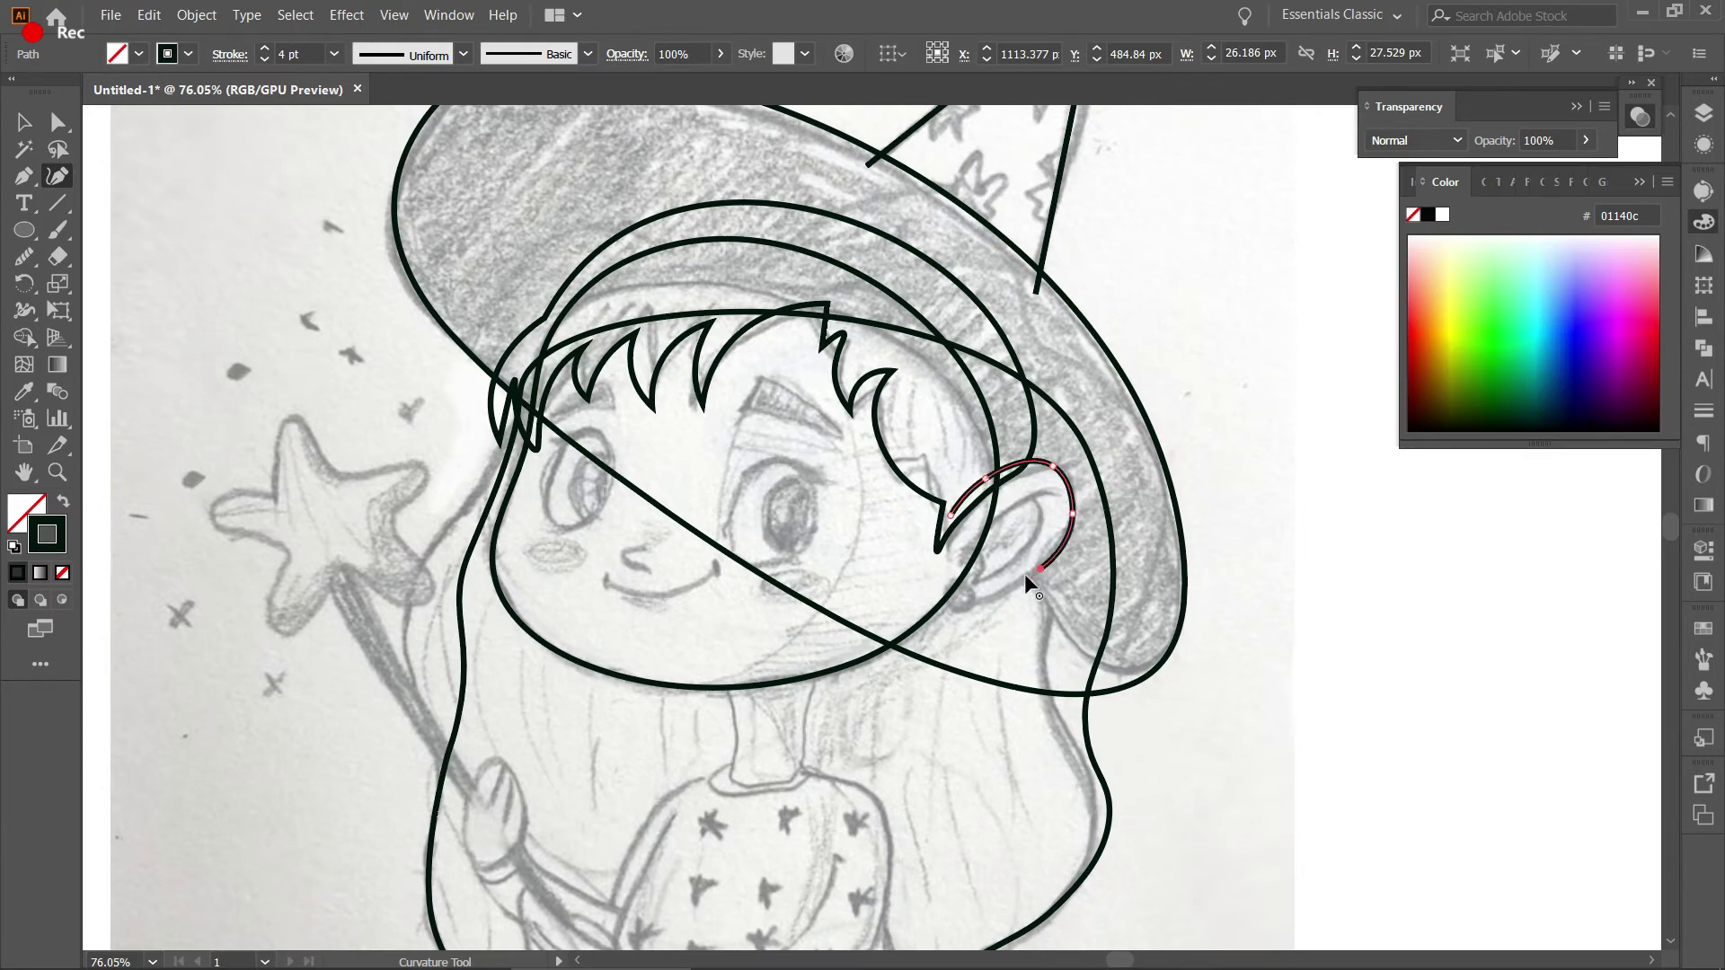
pyautogui.click(934, 605)
pyautogui.click(953, 573)
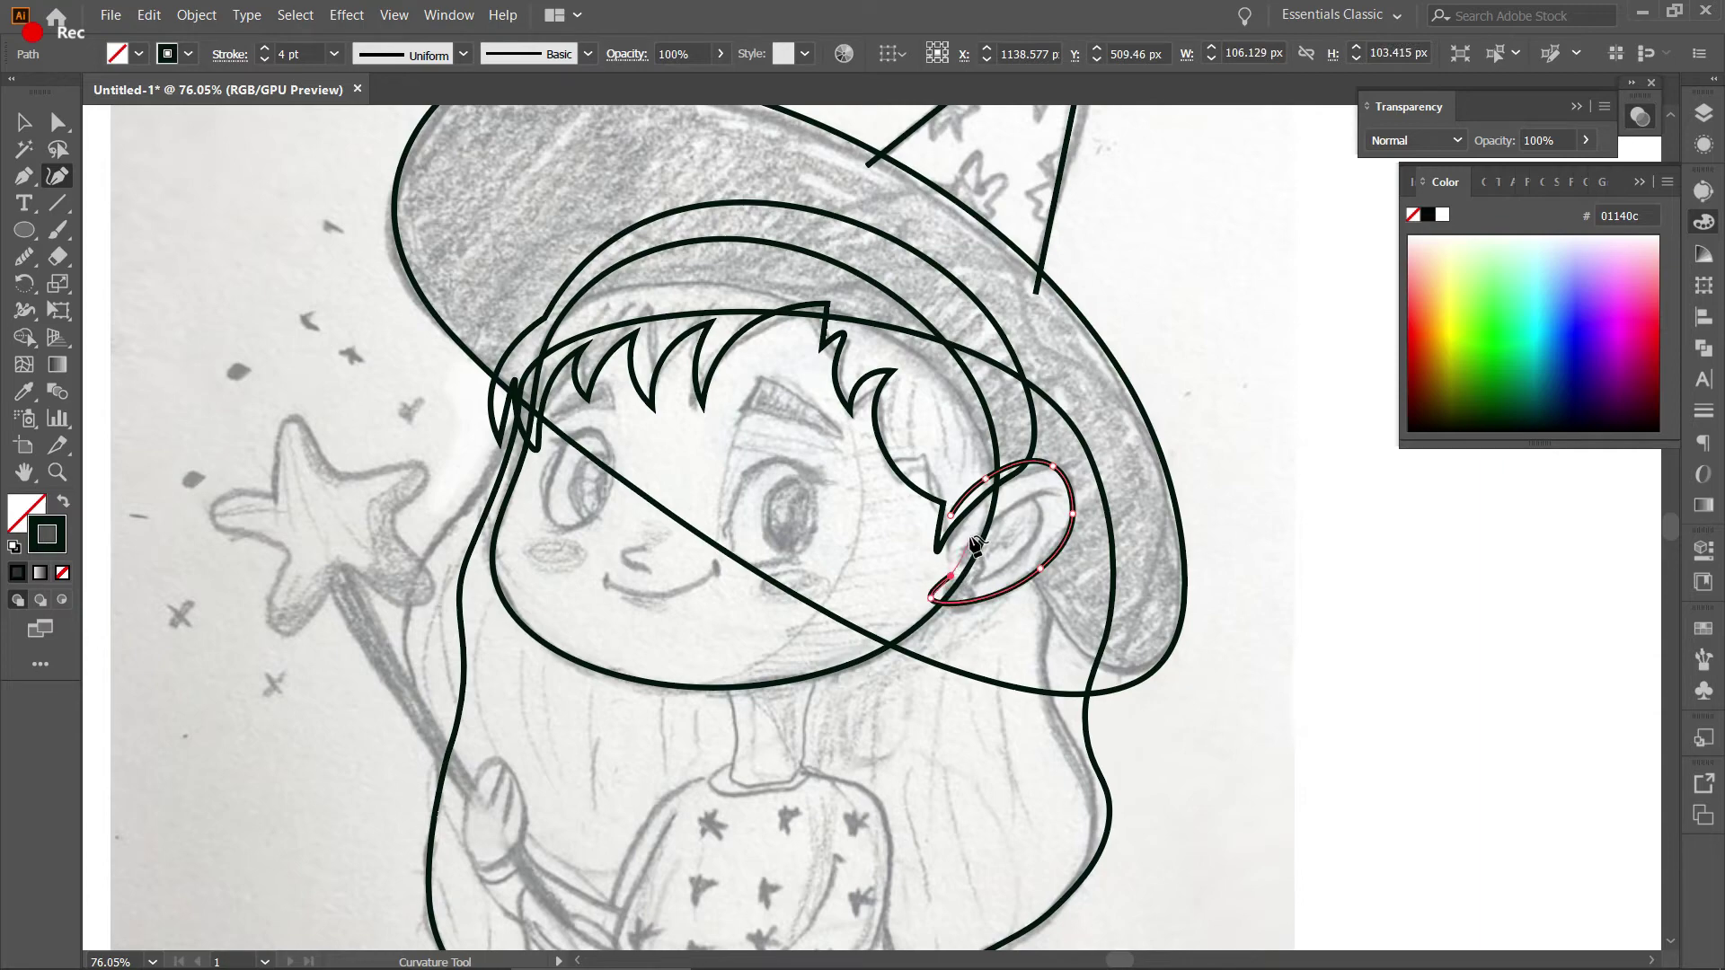
pyautogui.click(963, 525)
pyautogui.press('Escape')
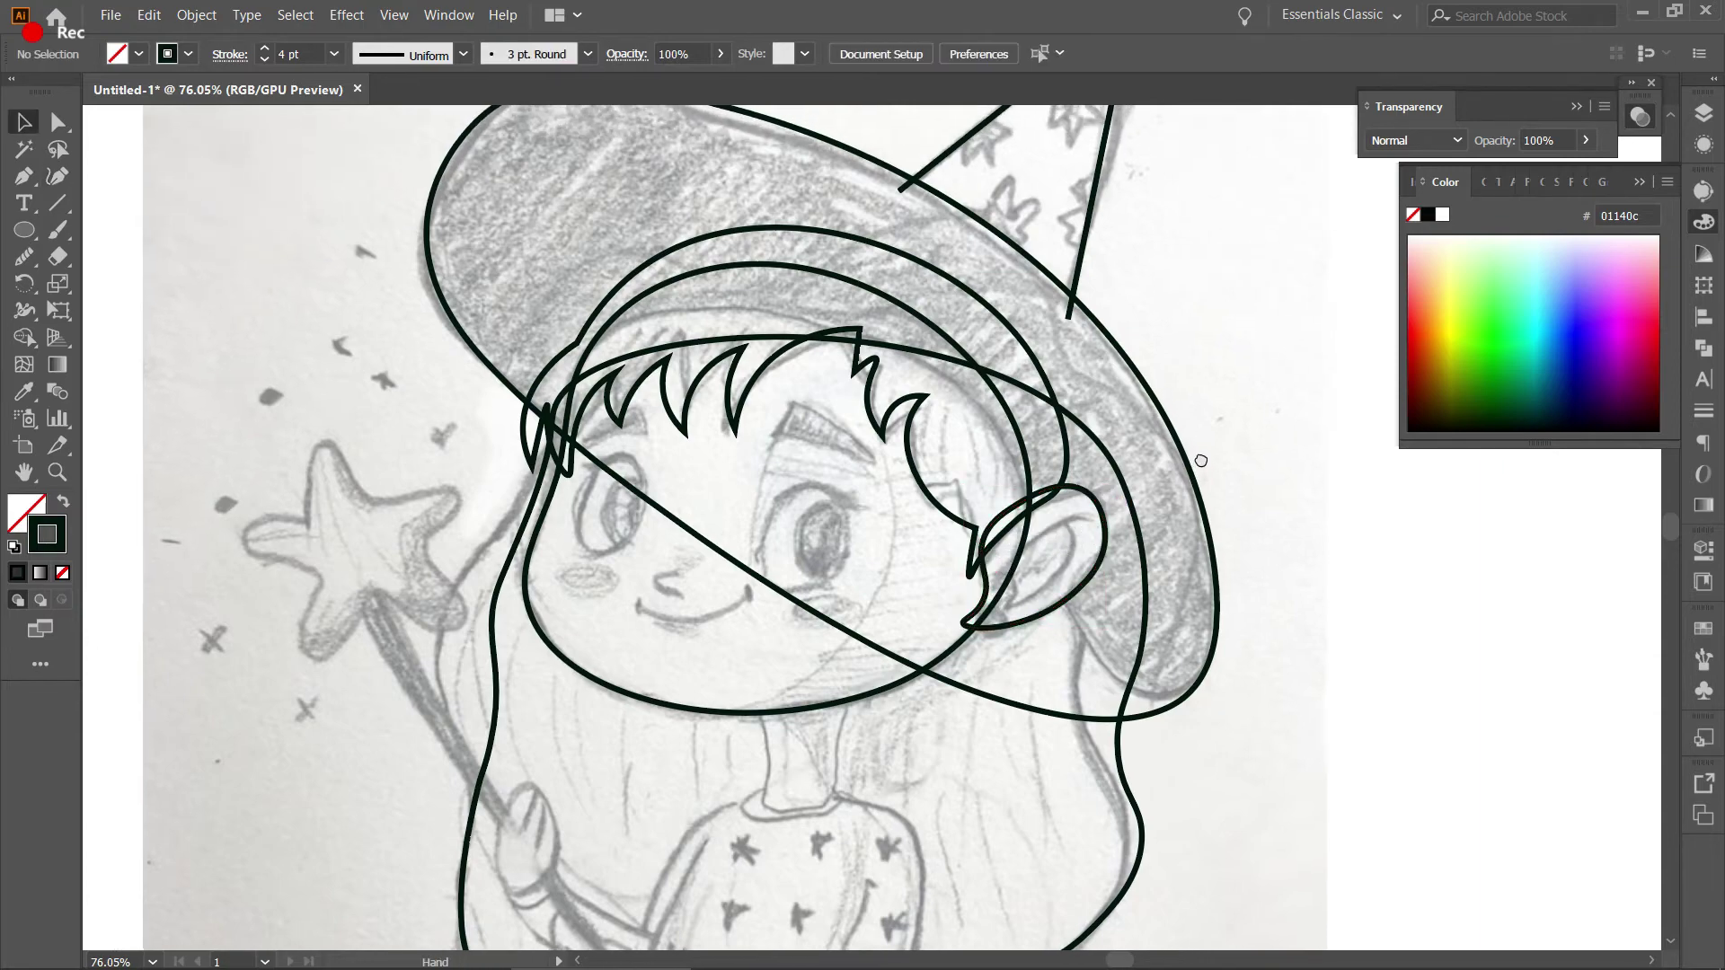
pyautogui.moveTo(1159, 407)
pyautogui.mouseDown()
pyautogui.moveTo(1209, 405)
pyautogui.moveTo(1189, 384)
pyautogui.mouseUp()
pyautogui.keyDown('alt'); pyautogui.scroll(3, 970, 499); pyautogui.keyUp('alt')
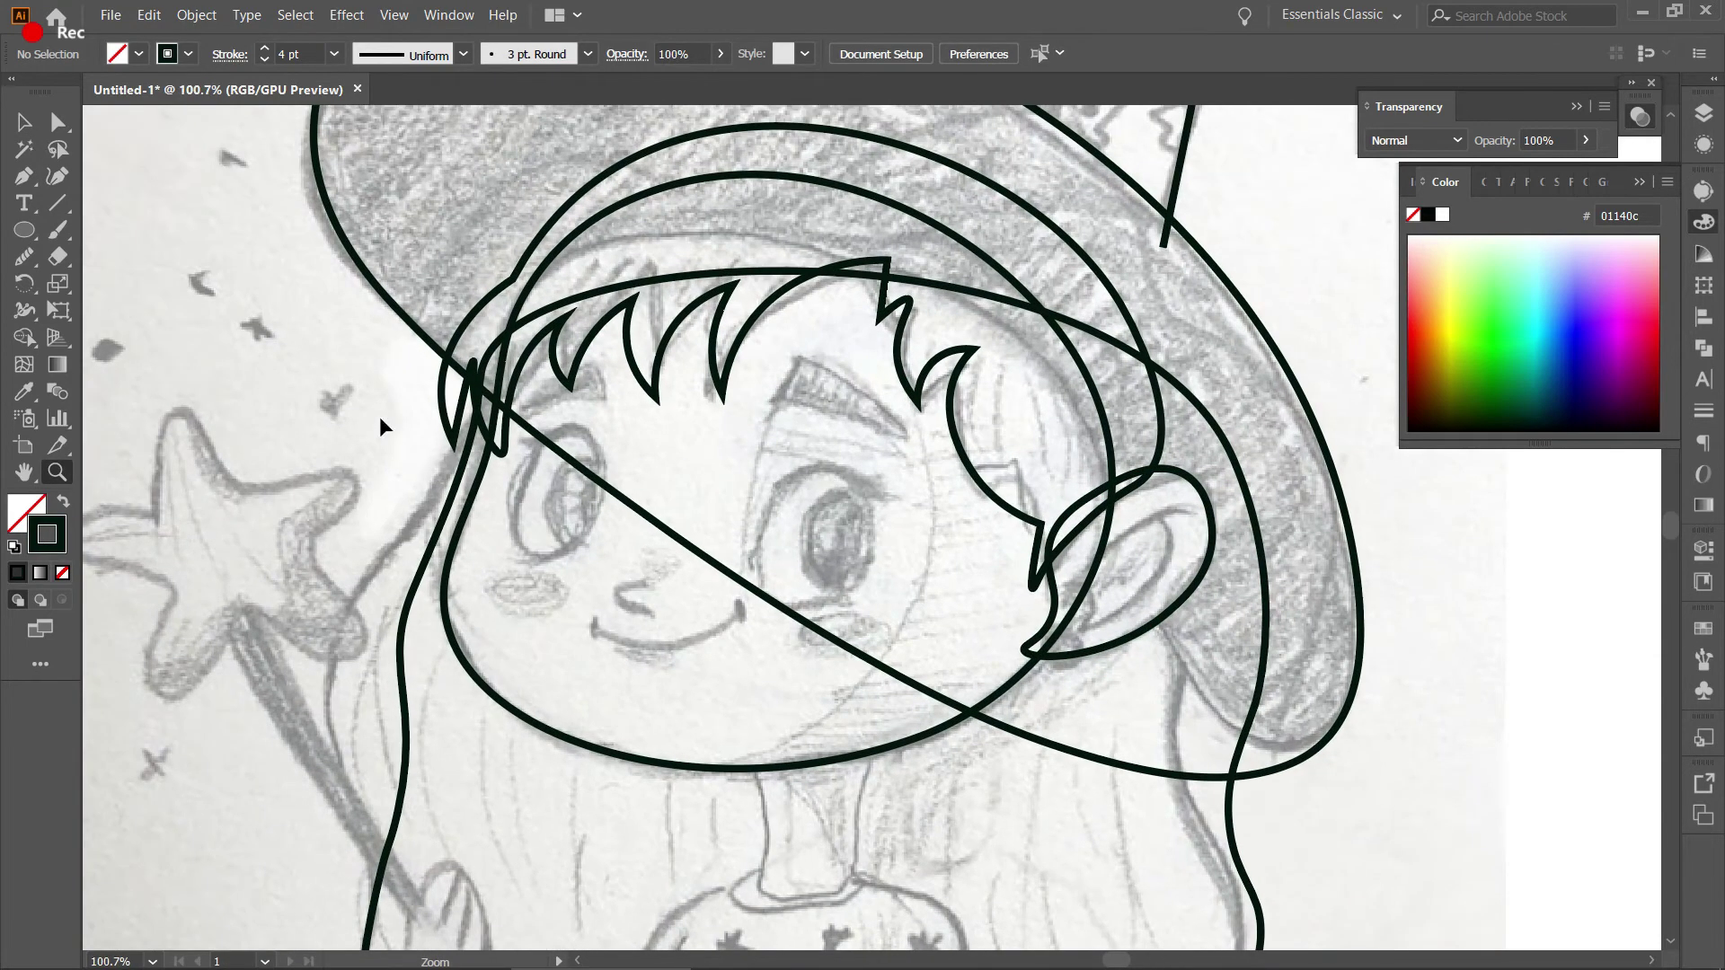
pyautogui.press('v')
pyautogui.click(26, 229)
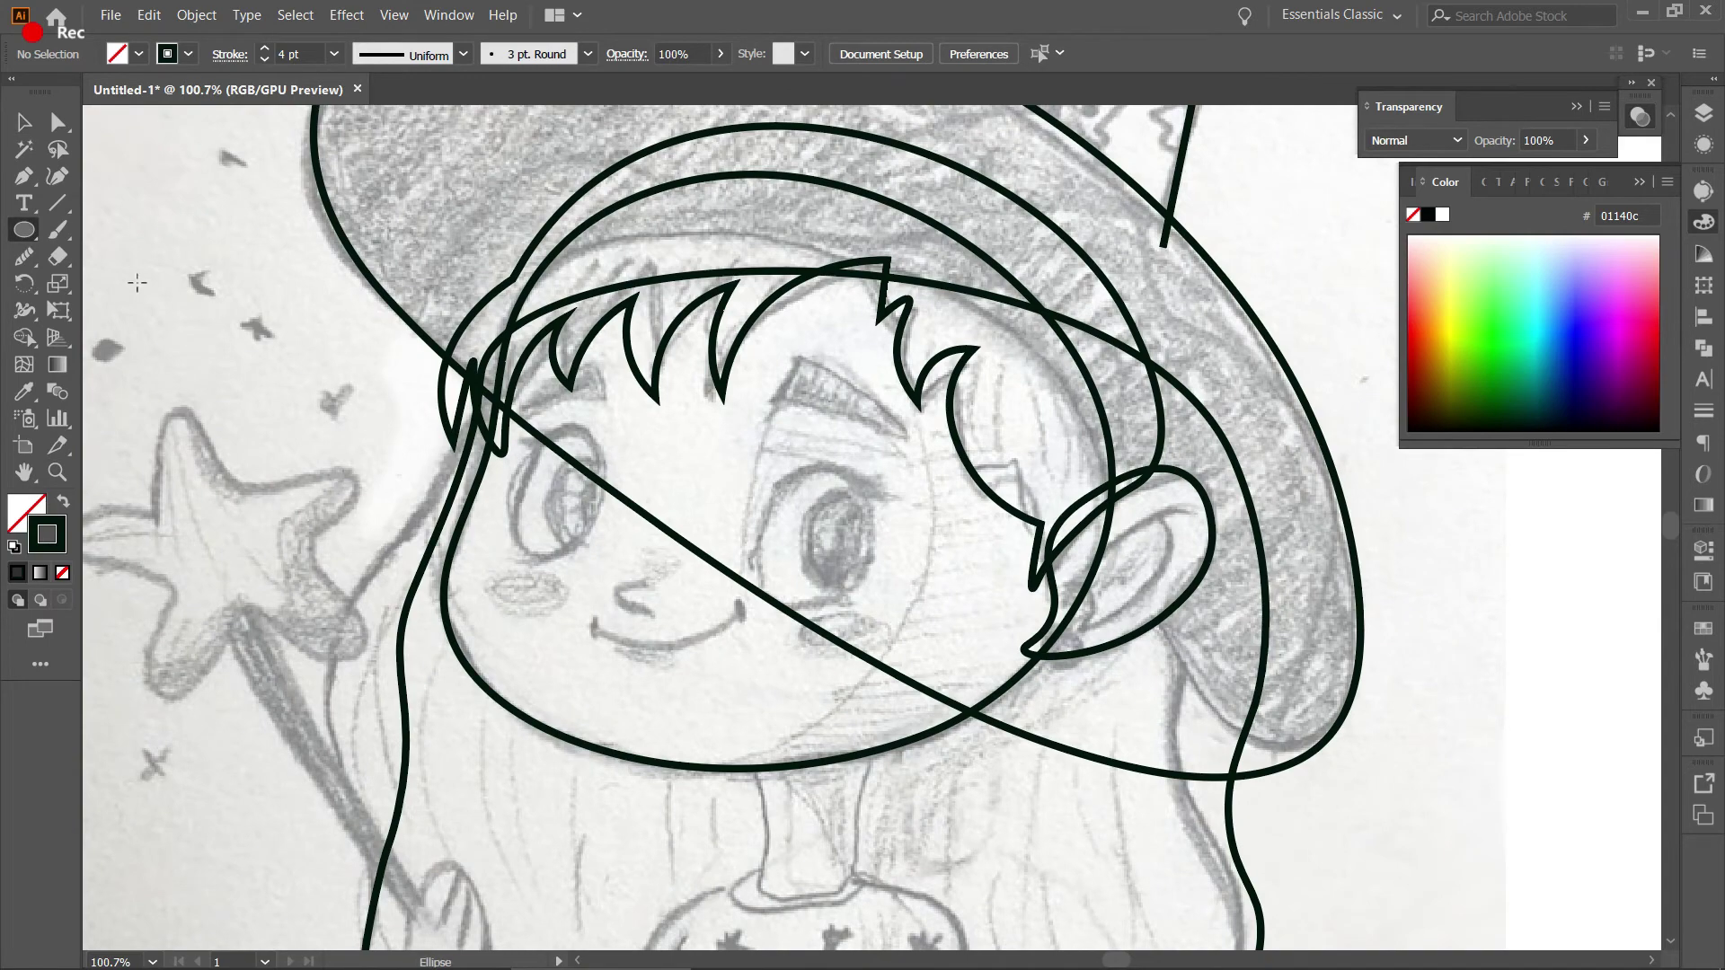
# Draw an ellipse over the left eye and tilt and resize it to fit the sketch.
pyautogui.moveTo(540, 437); pyautogui.dragTo(615, 576)
pyautogui.press('v')
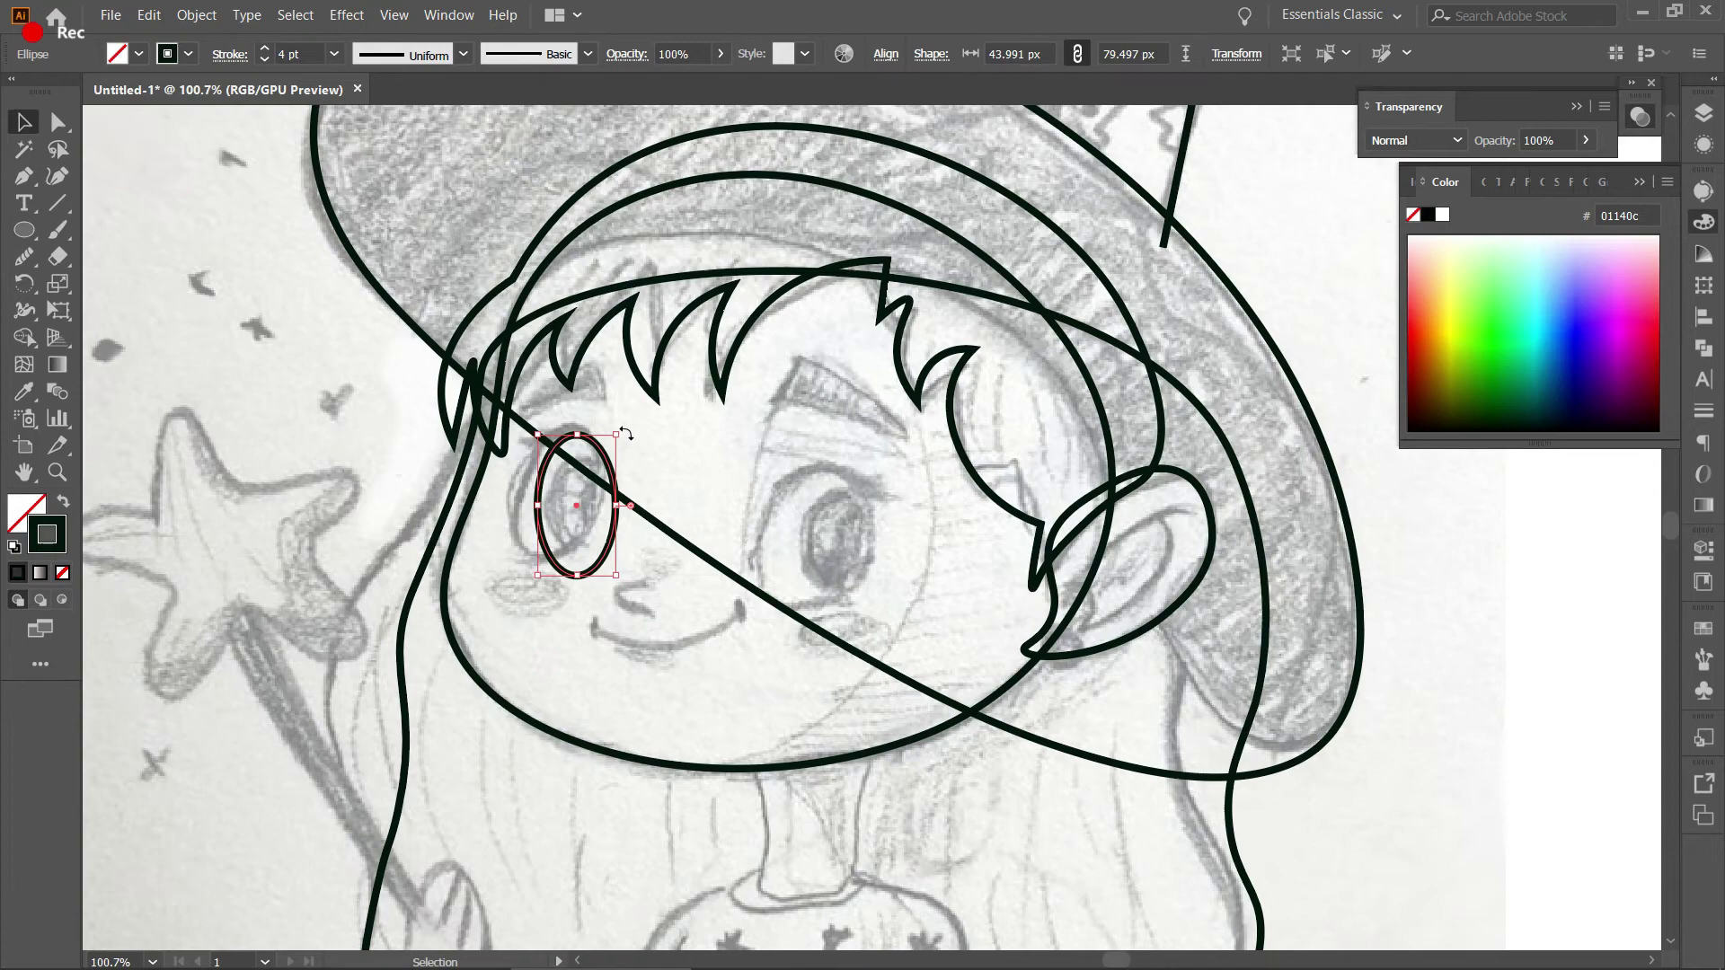
pyautogui.moveTo(628, 435)
pyautogui.mouseDown()
pyautogui.moveTo(617, 525)
pyautogui.moveTo(599, 499)
pyautogui.mouseUp()
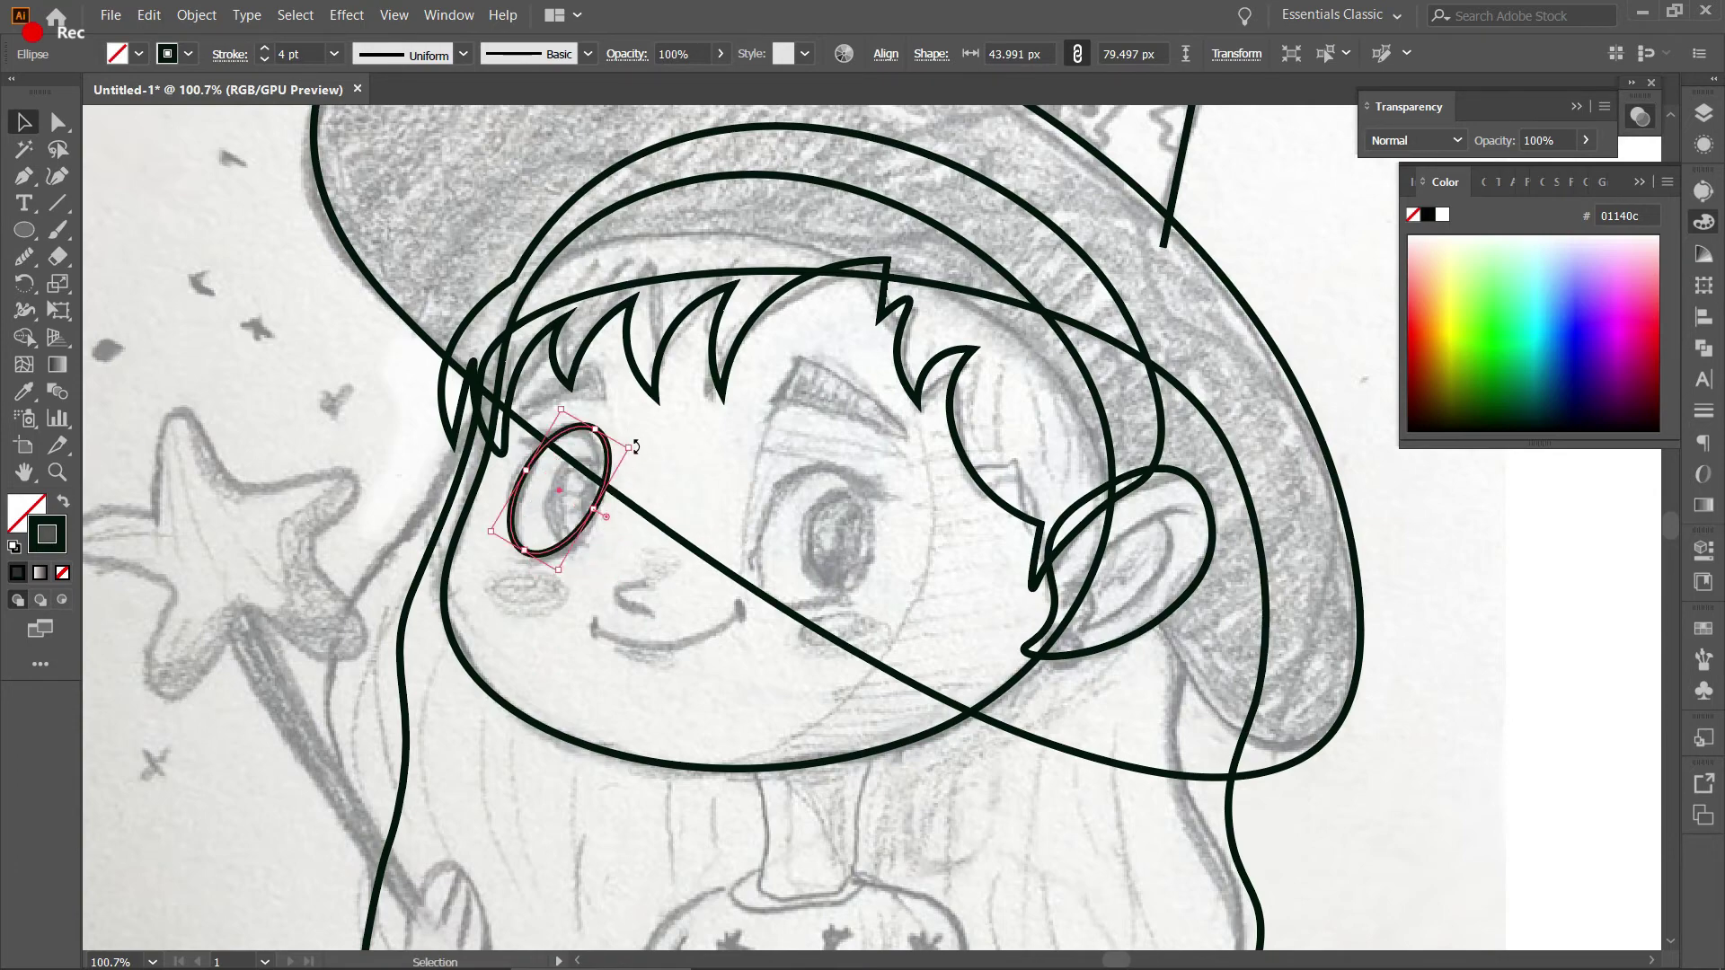
pyautogui.moveTo(631, 443); pyautogui.dragTo(634, 445)
pyautogui.hscroll(3, 631, 445)
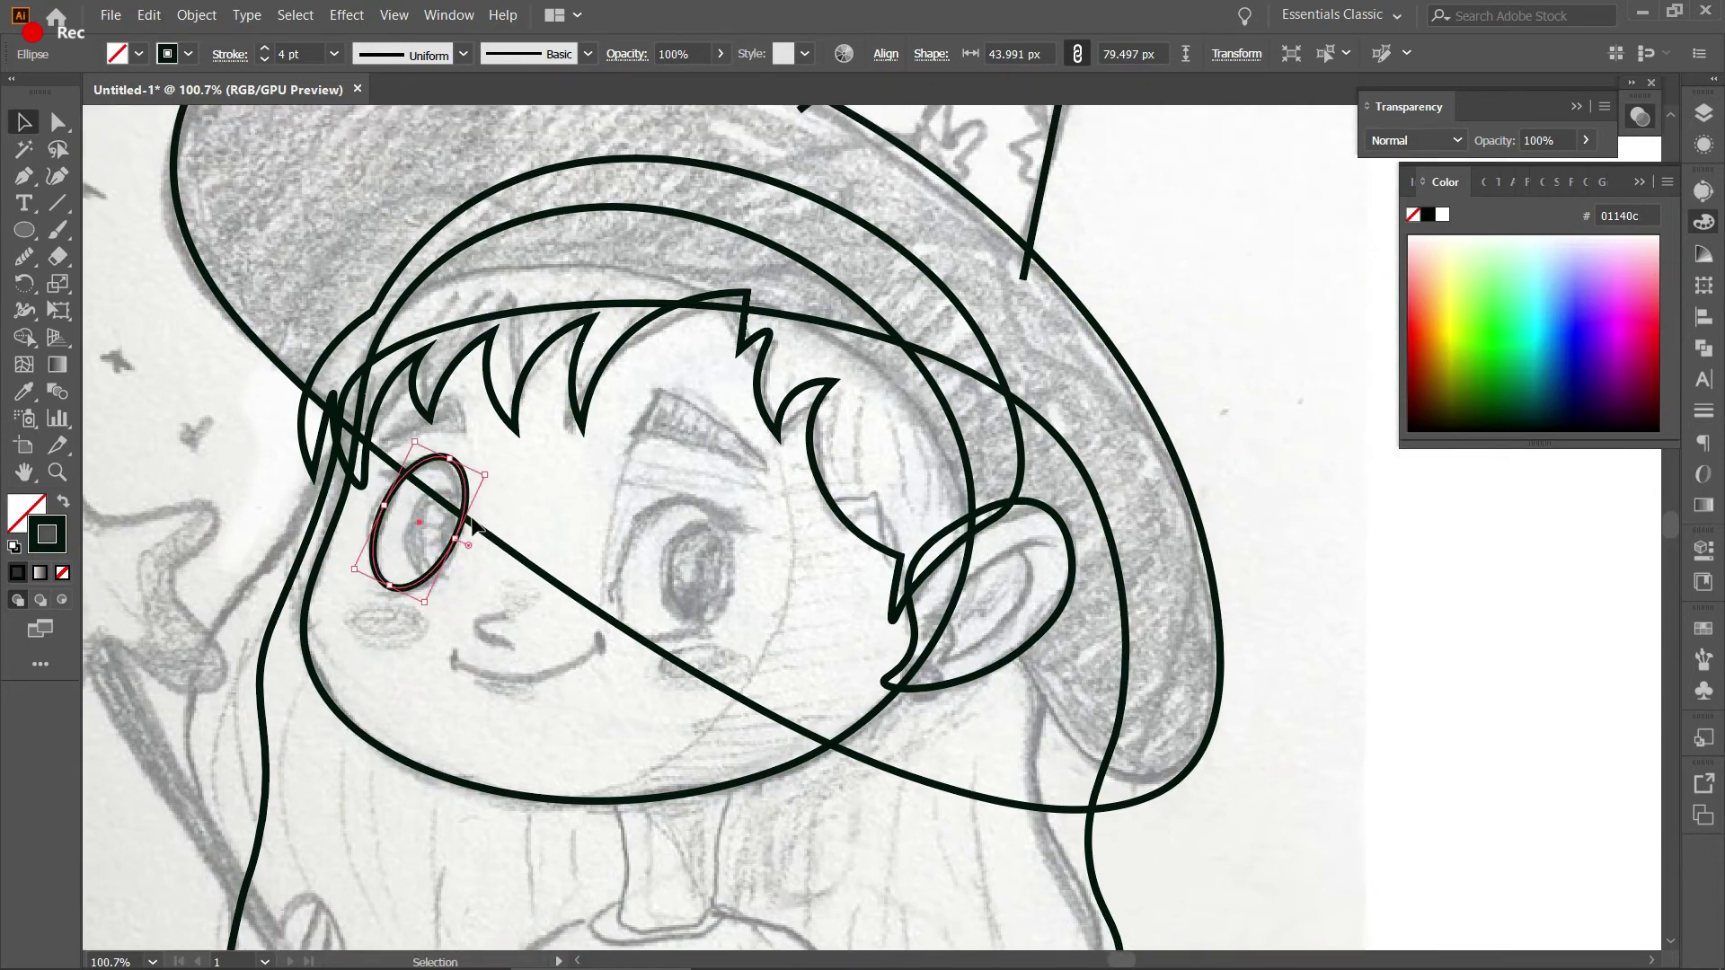
# Copy the eye ellipse over to the right eye, adjust it and deselect.
pyautogui.moveTo(523, 516)
pyautogui.mouseDown()
pyautogui.moveTo(739, 557)
pyautogui.moveTo(735, 589)
pyautogui.moveTo(620, 550)
pyautogui.mouseUp()
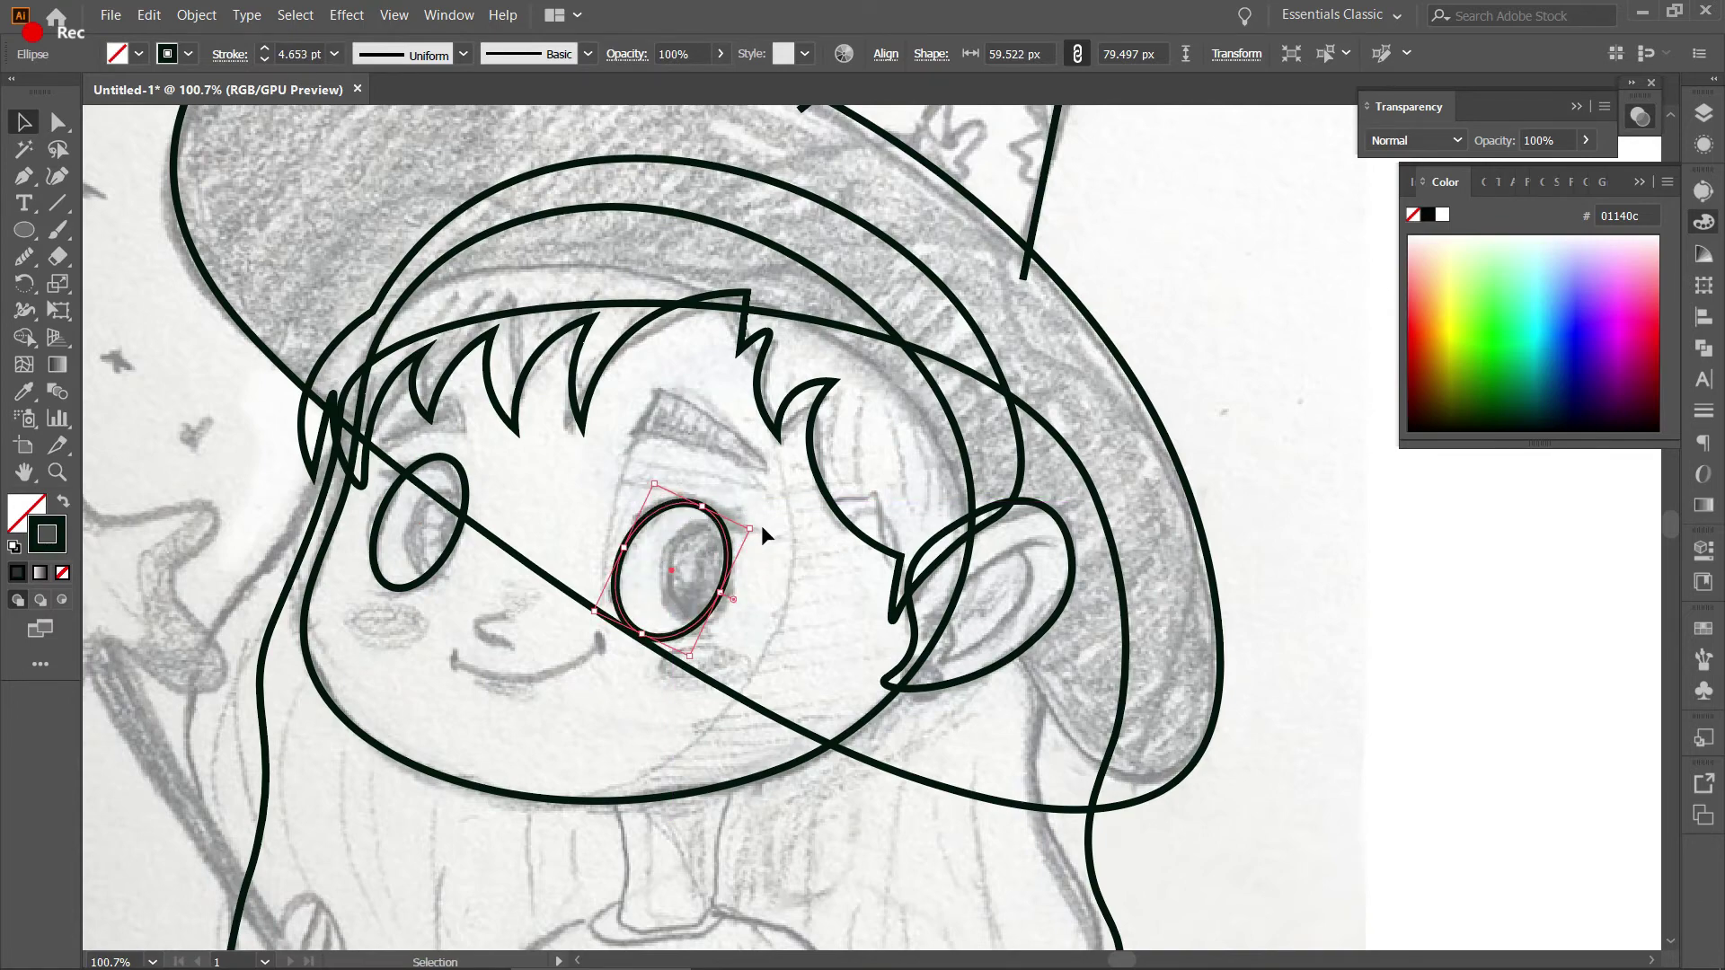
pyautogui.hotkey('ctrl', 'shift', 'a')
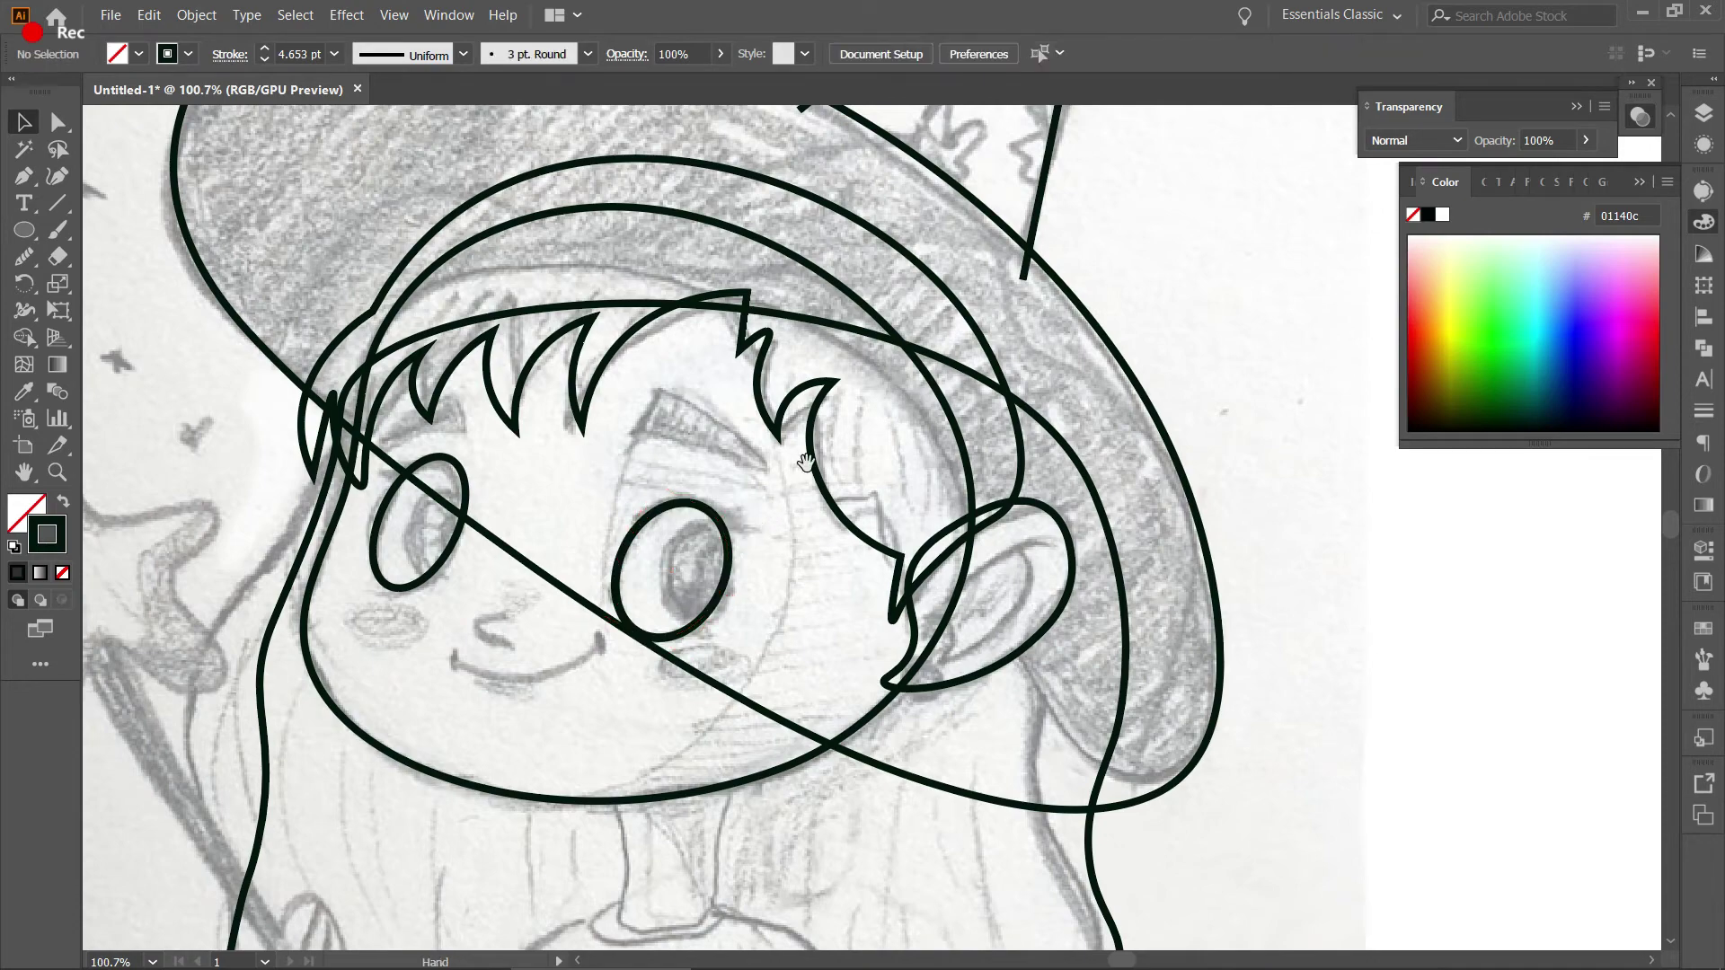
pyautogui.moveTo(744, 478)
pyautogui.mouseDown()
pyautogui.moveTo(664, 594)
pyautogui.moveTo(787, 554)
pyautogui.mouseUp()
pyautogui.click(647, 600)
pyautogui.hotkey('ctrl', 'shift', 'a')
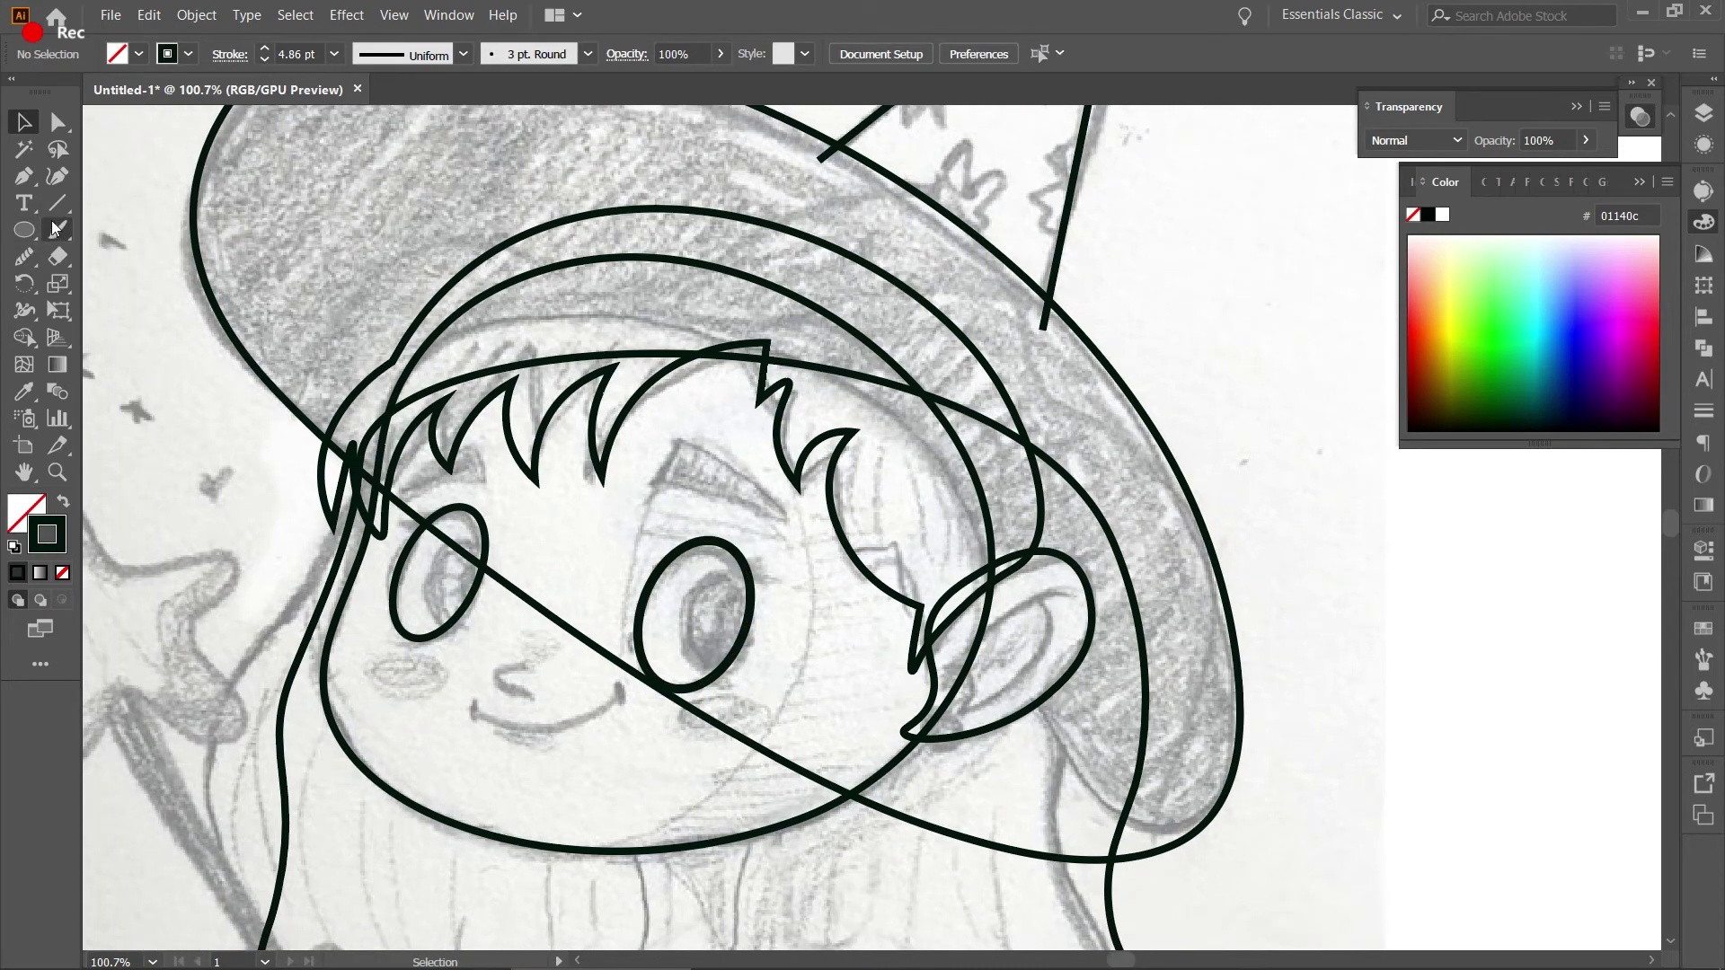
# Trace the small nose curve and the smiling mouth as open paths.
pyautogui.click(56, 176)
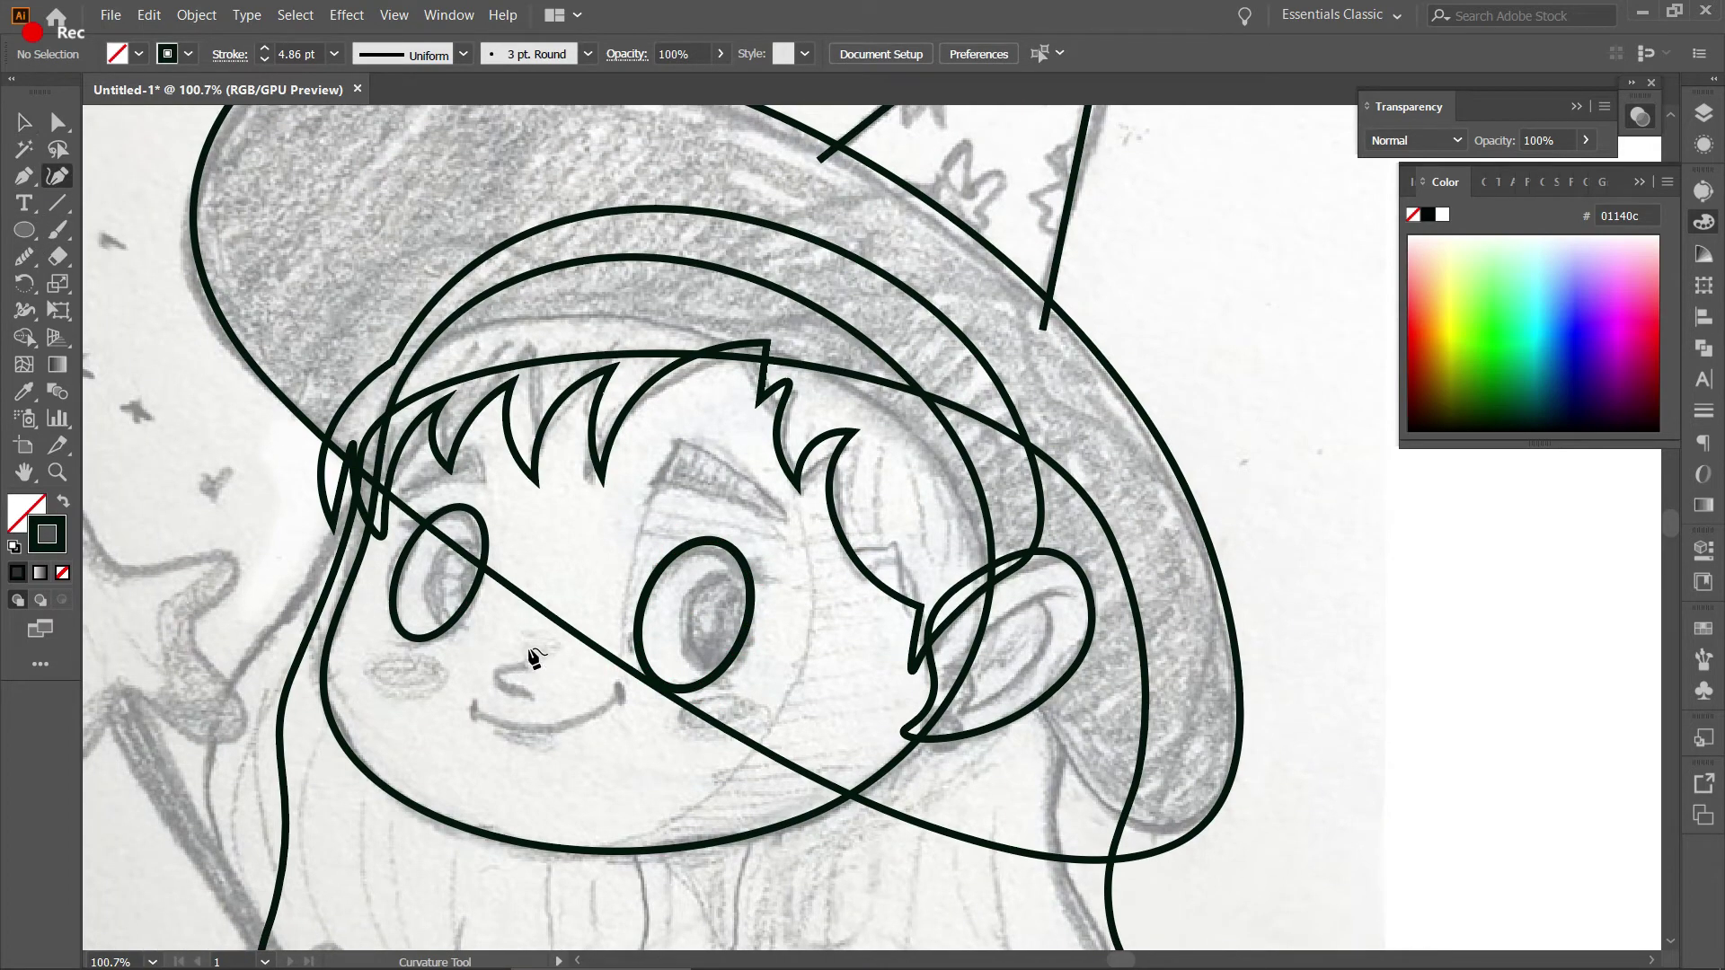
pyautogui.moveTo(534, 655); pyautogui.dragTo(499, 675)
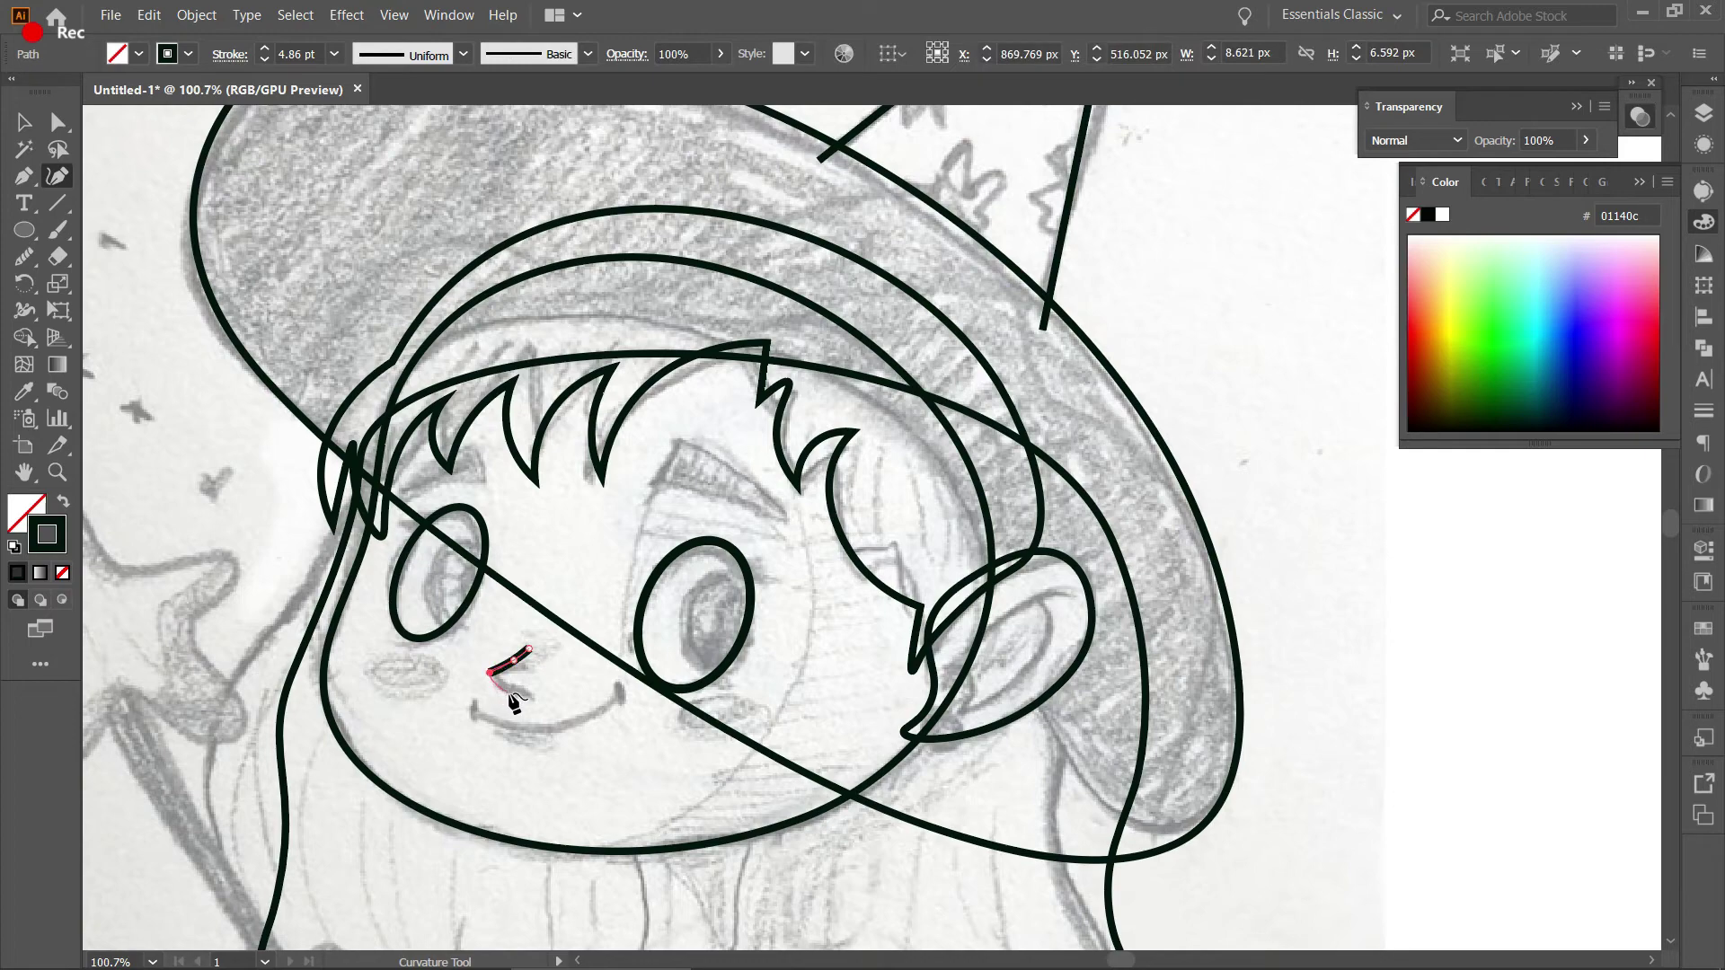
pyautogui.click(512, 701)
pyautogui.click(534, 702)
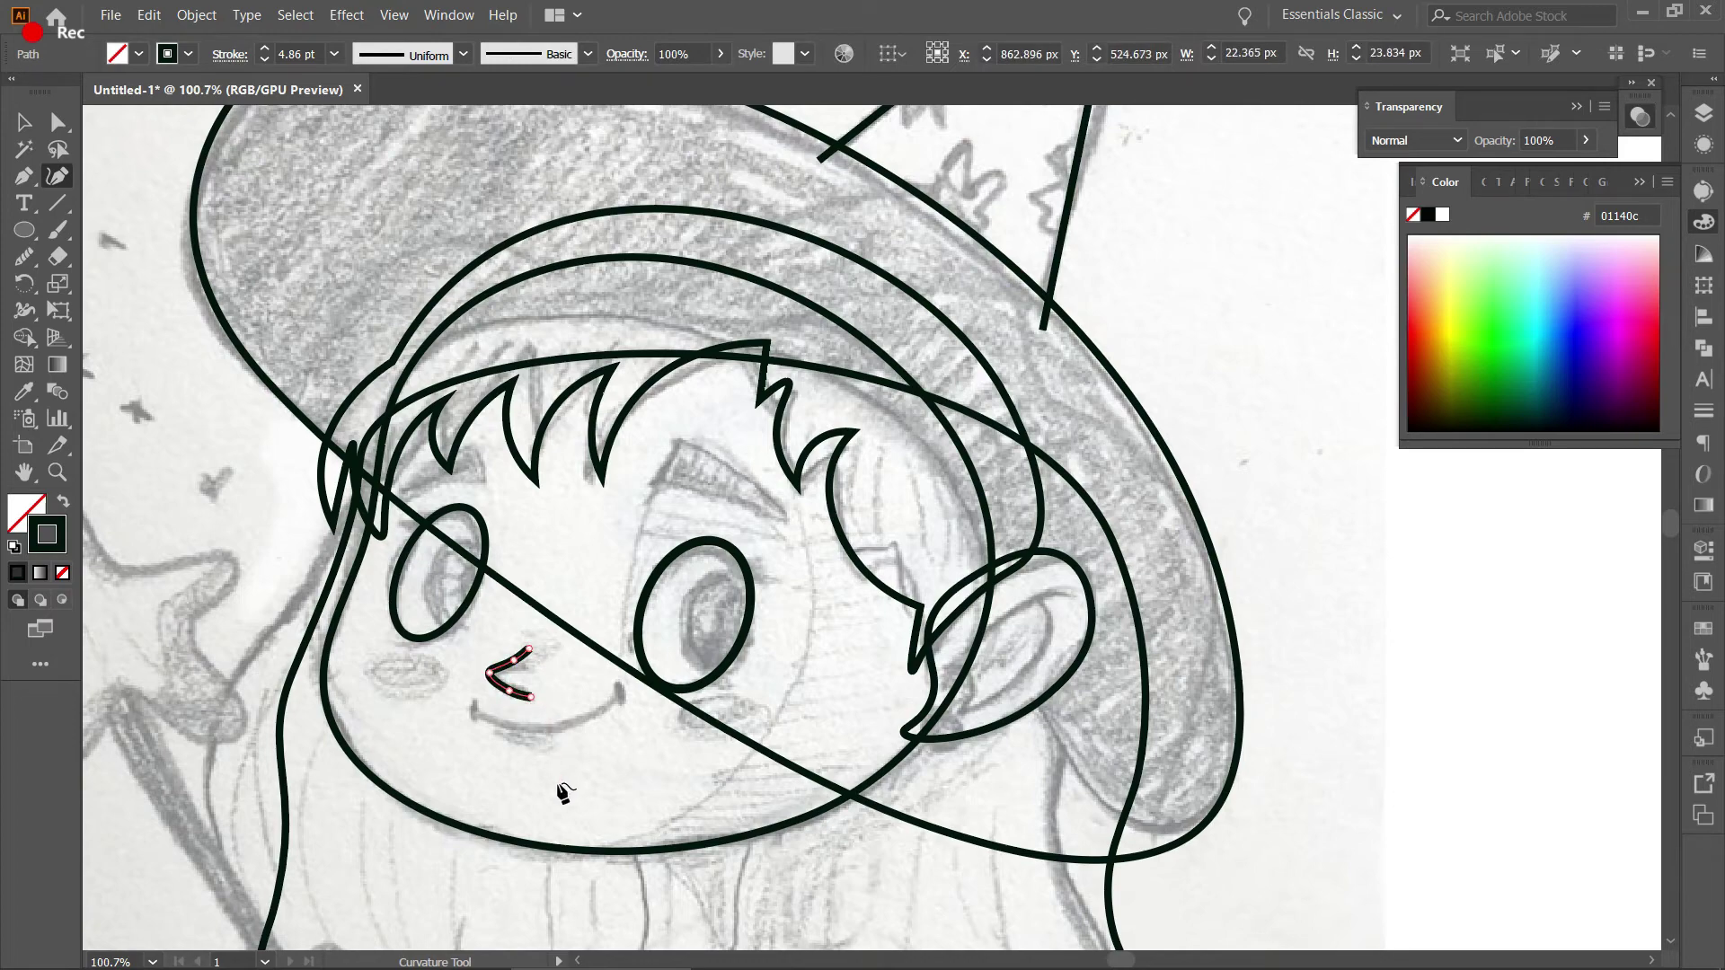
pyautogui.press('Escape')
pyautogui.click(465, 716)
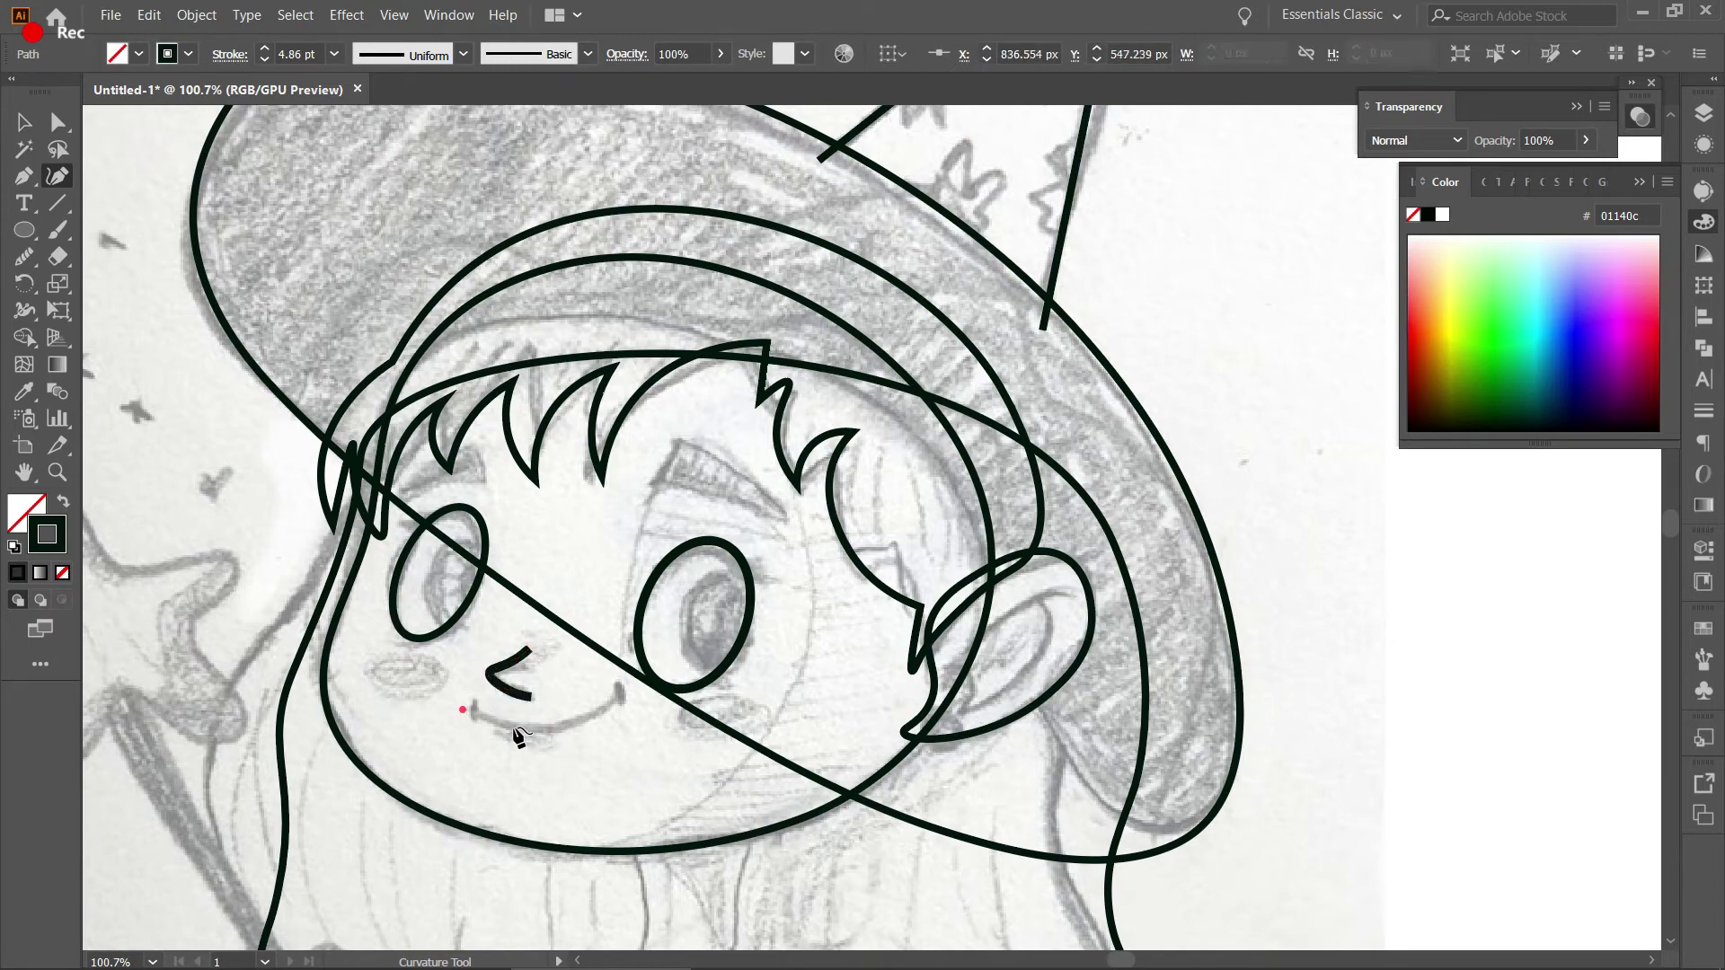
pyautogui.click(590, 736)
pyautogui.click(622, 698)
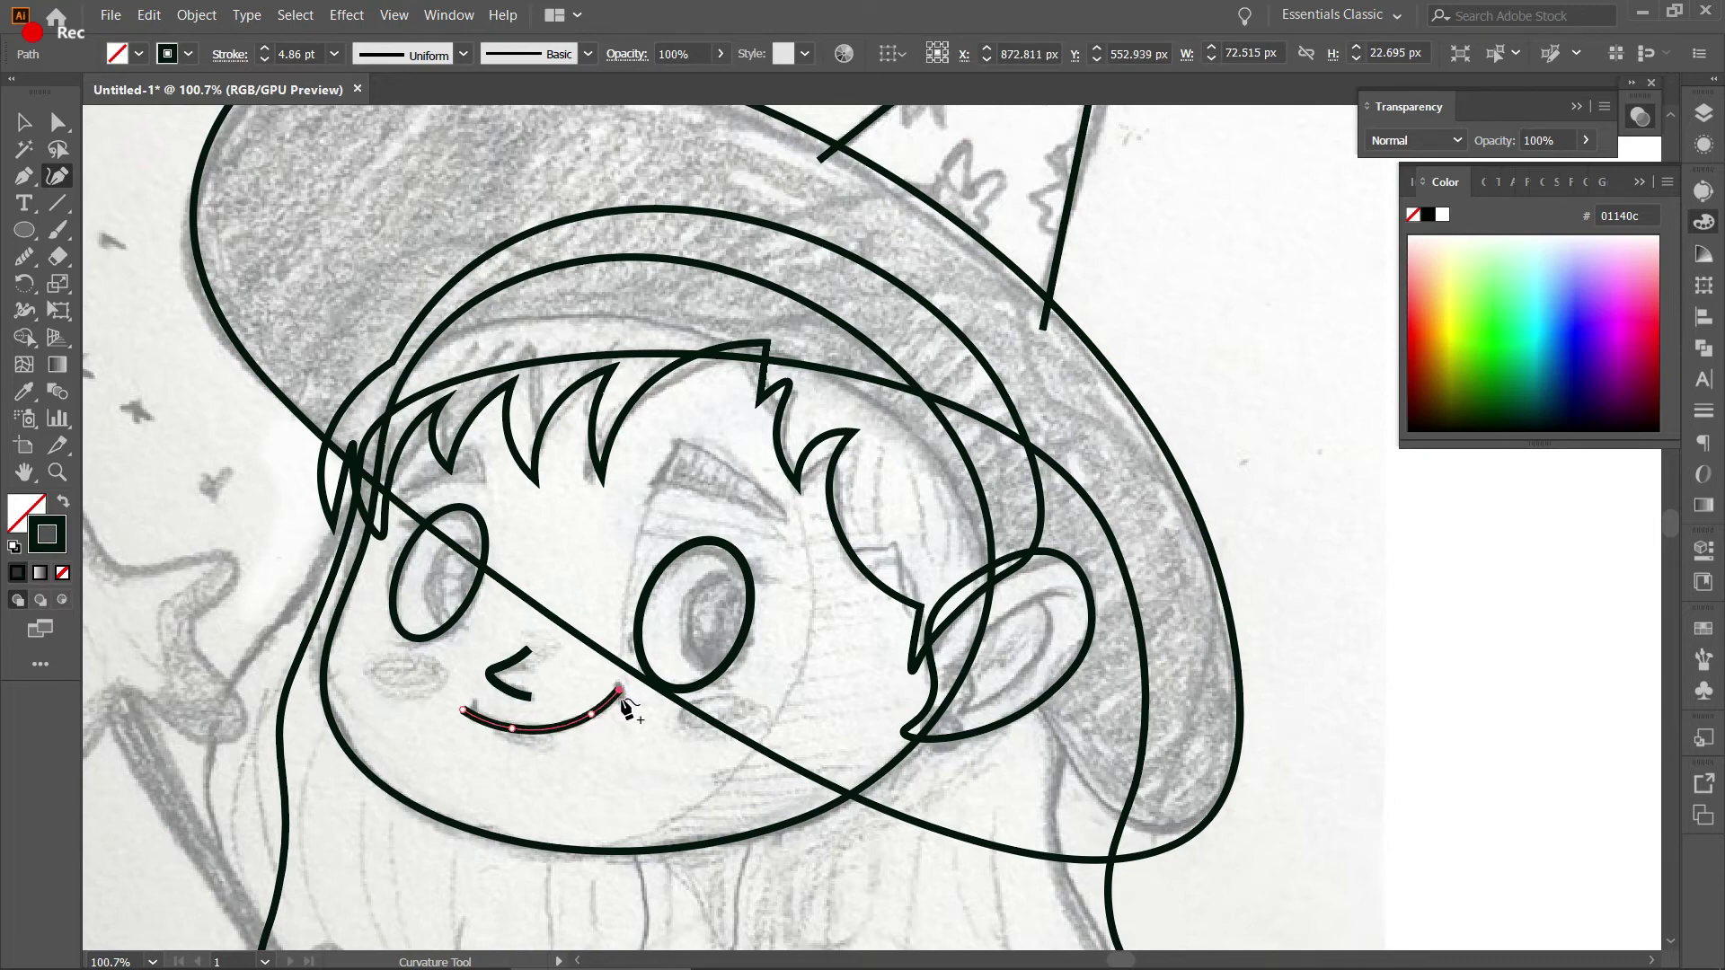
# Draw the right eyebrow as a closed pointed shape.
pyautogui.press('Escape')
pyautogui.click(659, 485)
pyautogui.click(775, 523)
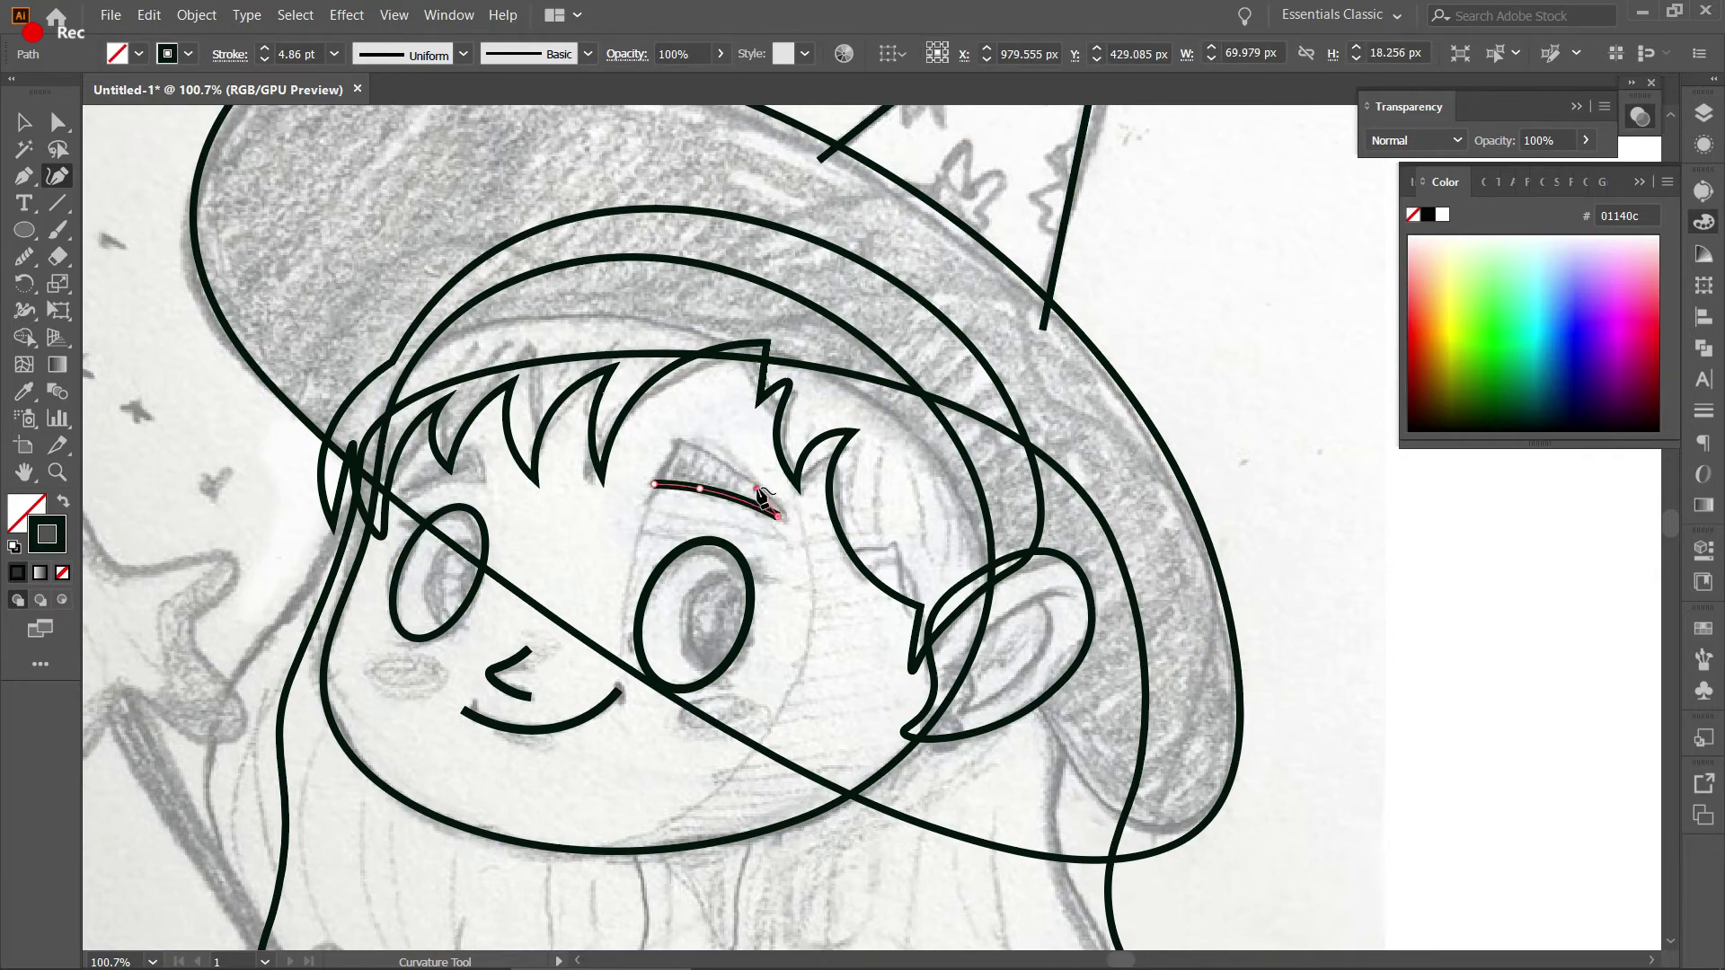
pyautogui.click(762, 493)
pyautogui.click(674, 441)
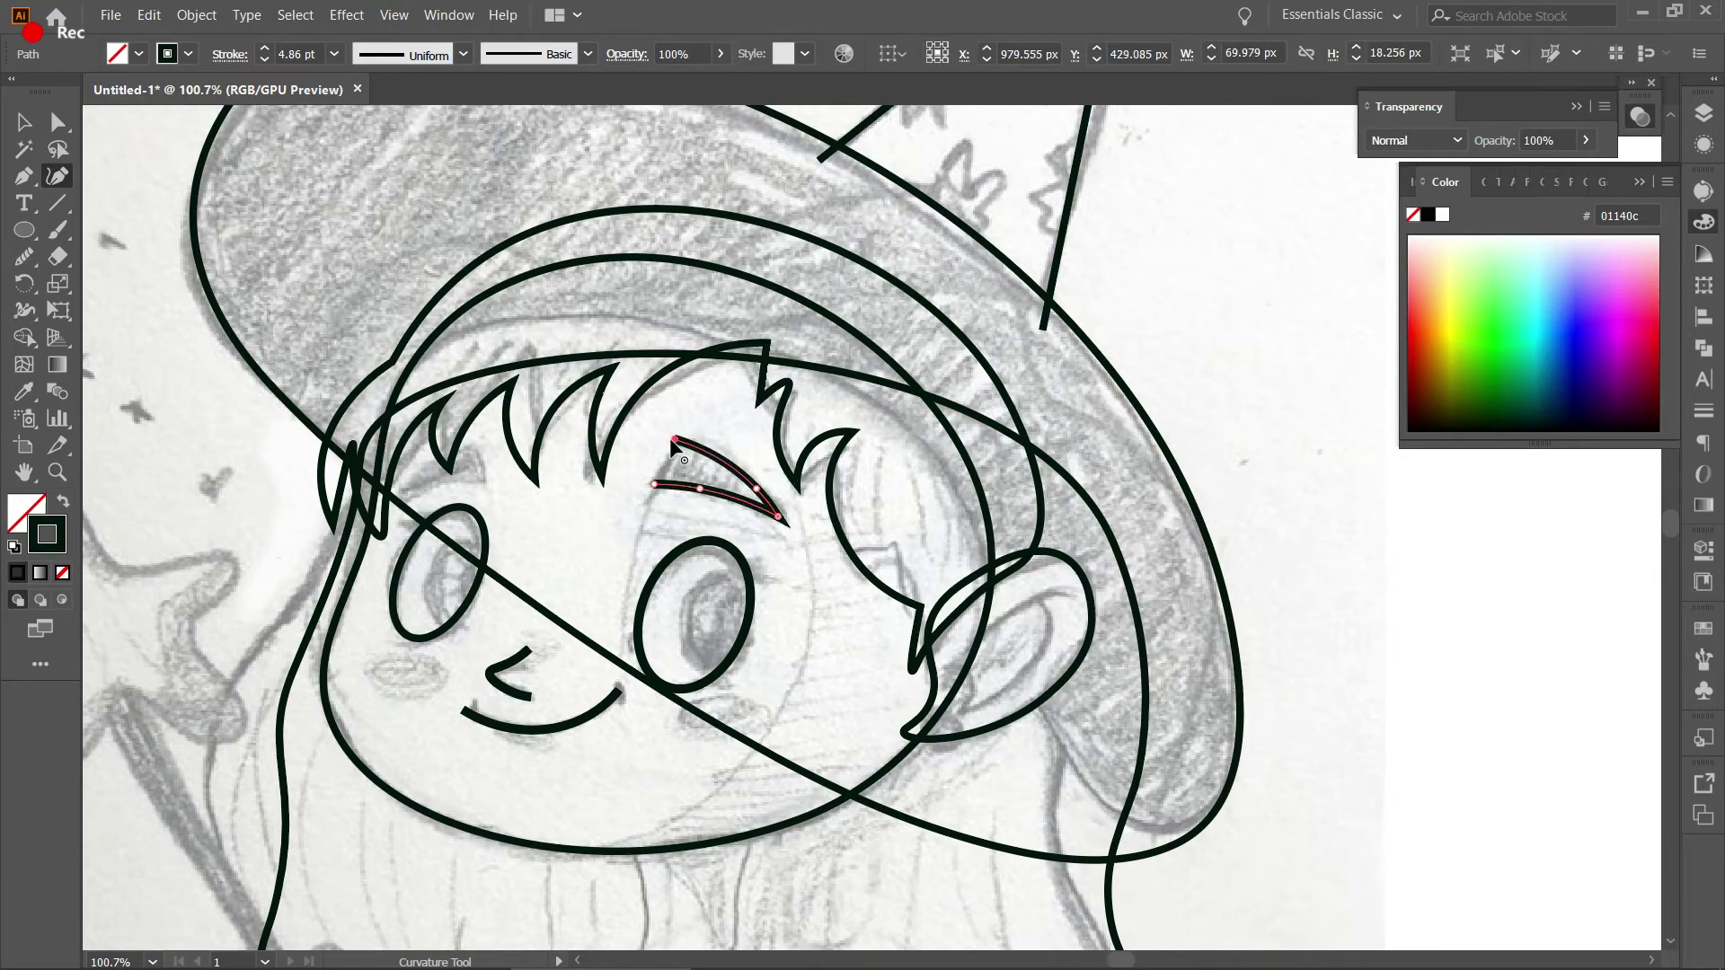
pyautogui.click(656, 483)
pyautogui.press('v')
pyautogui.moveTo(681, 580); pyautogui.dragTo(716, 625)
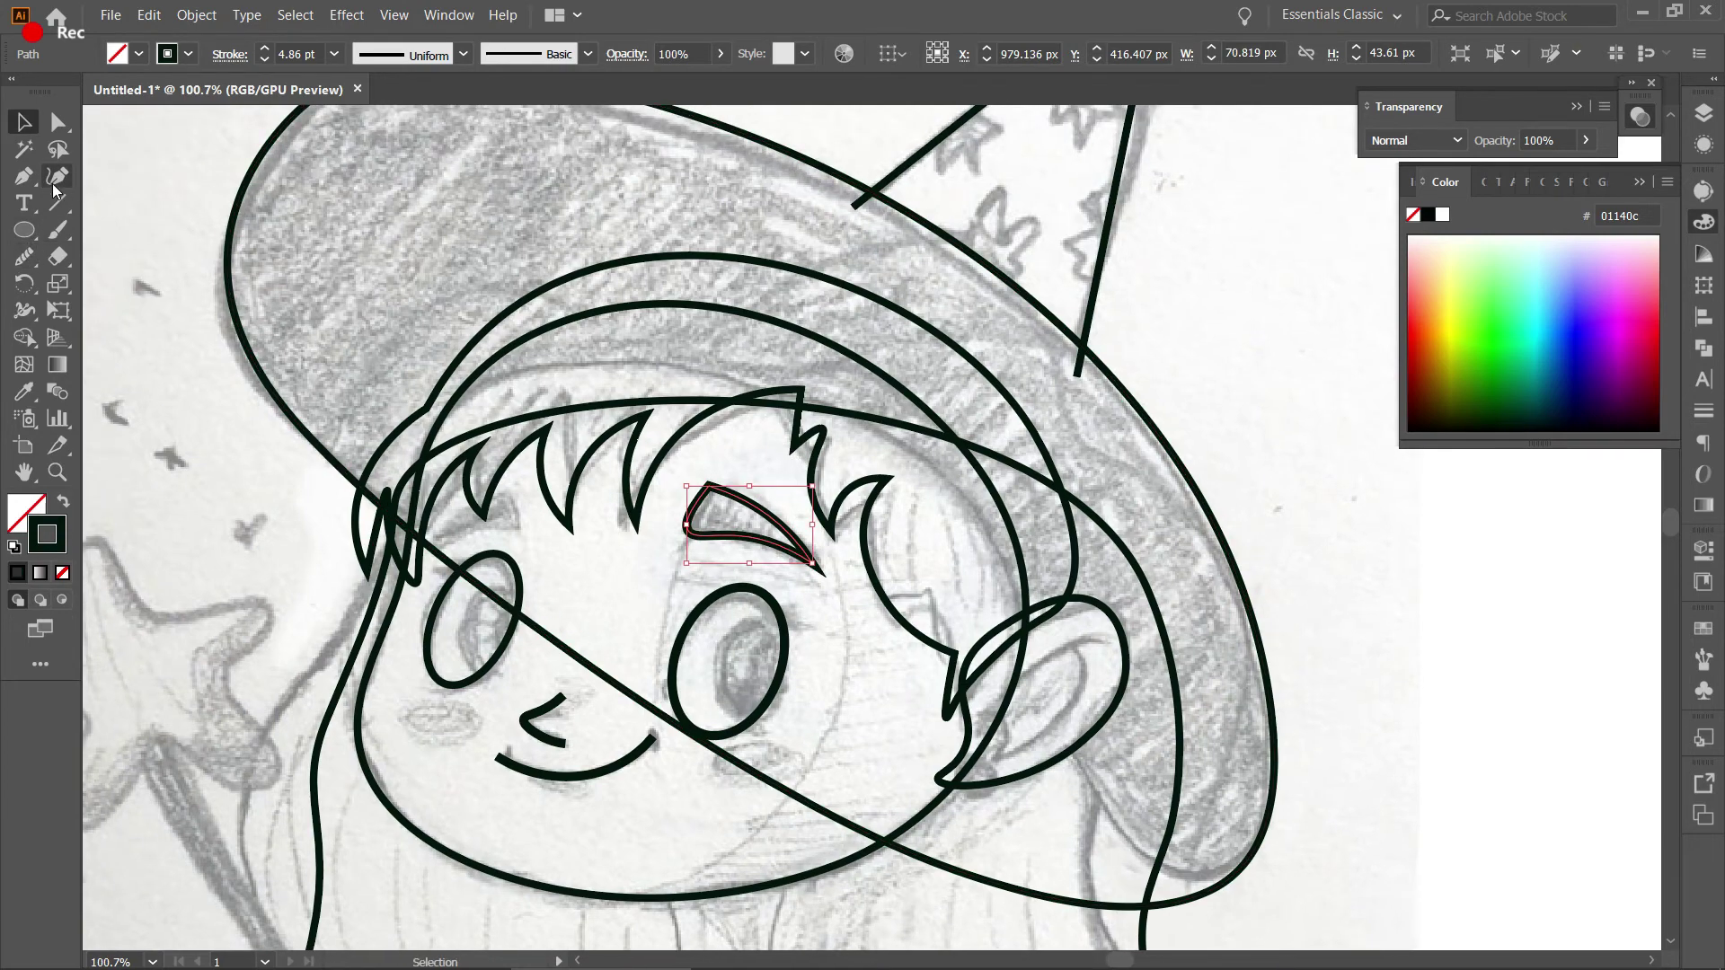
# Draw a small triangular hair strand above the left eye.
pyautogui.click(57, 176)
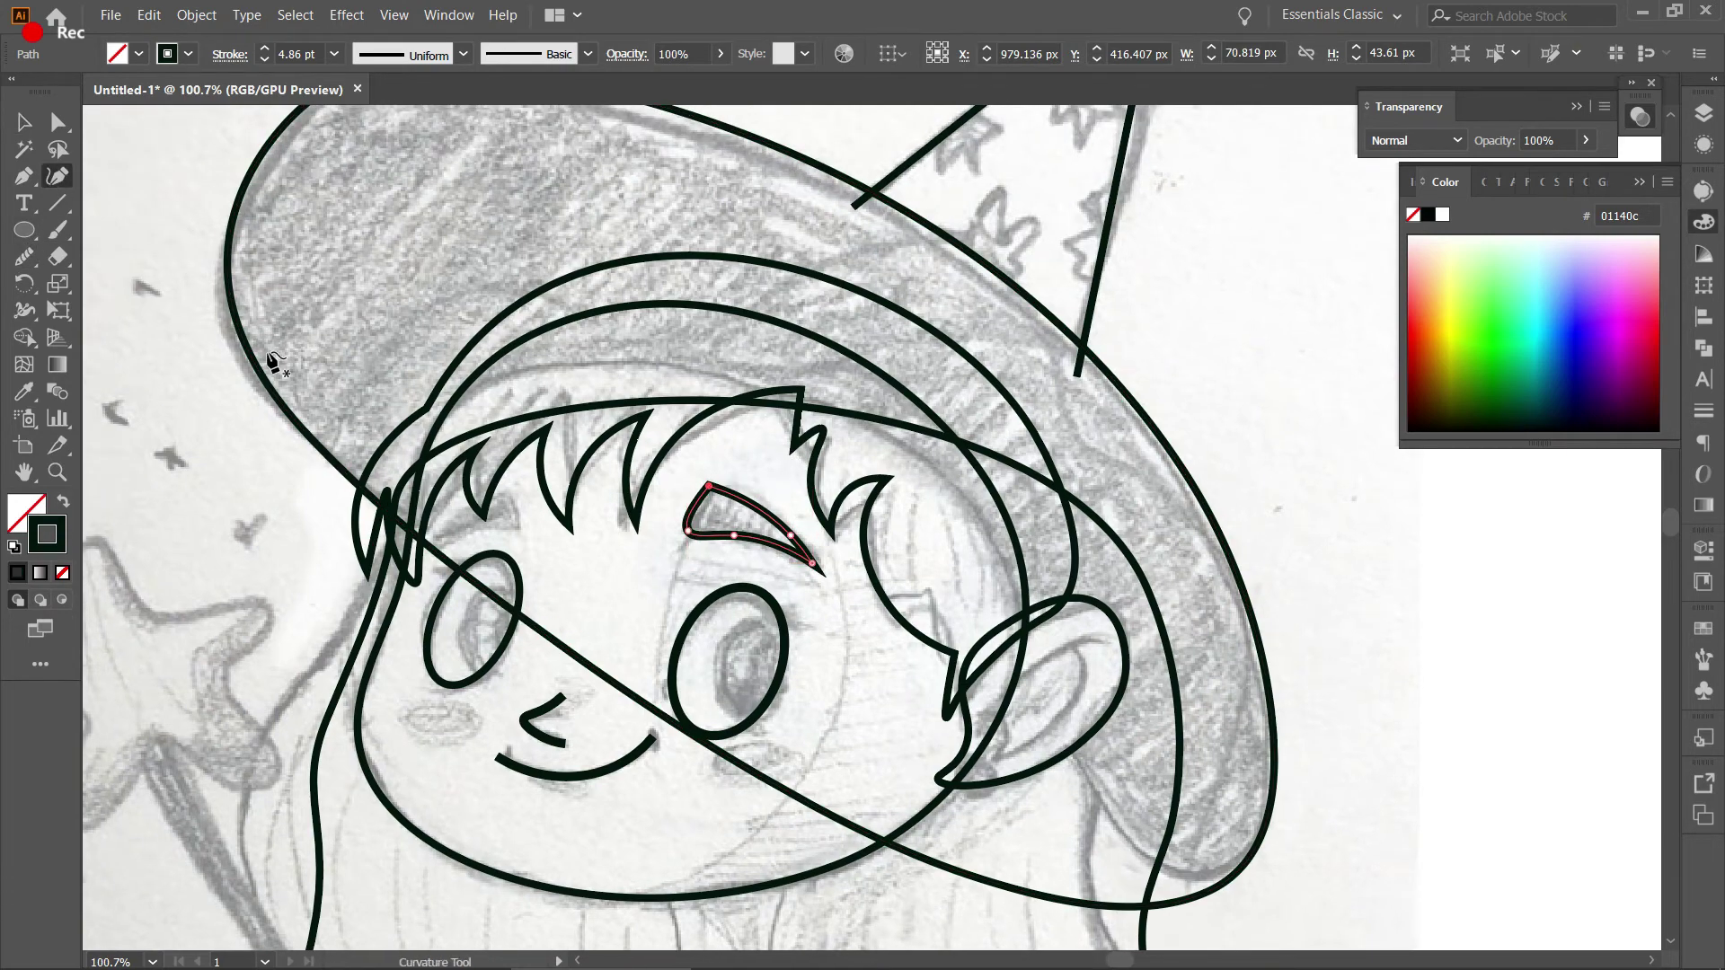
pyautogui.click(508, 482)
pyautogui.click(520, 536)
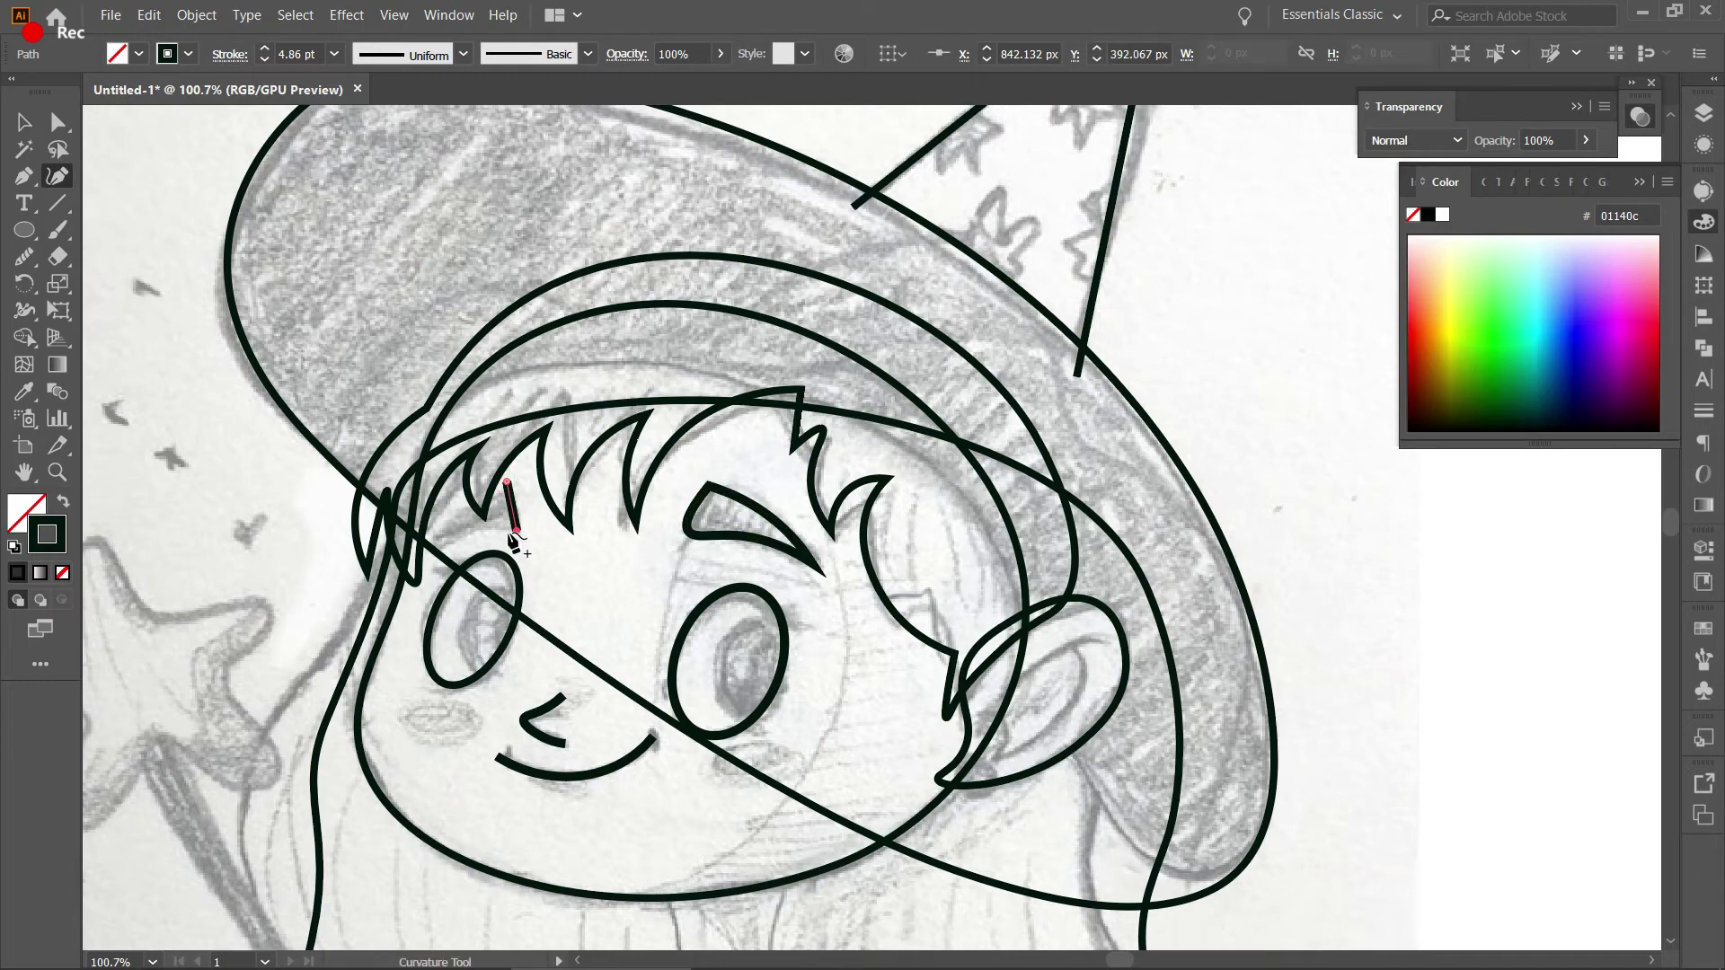
pyautogui.click(488, 532)
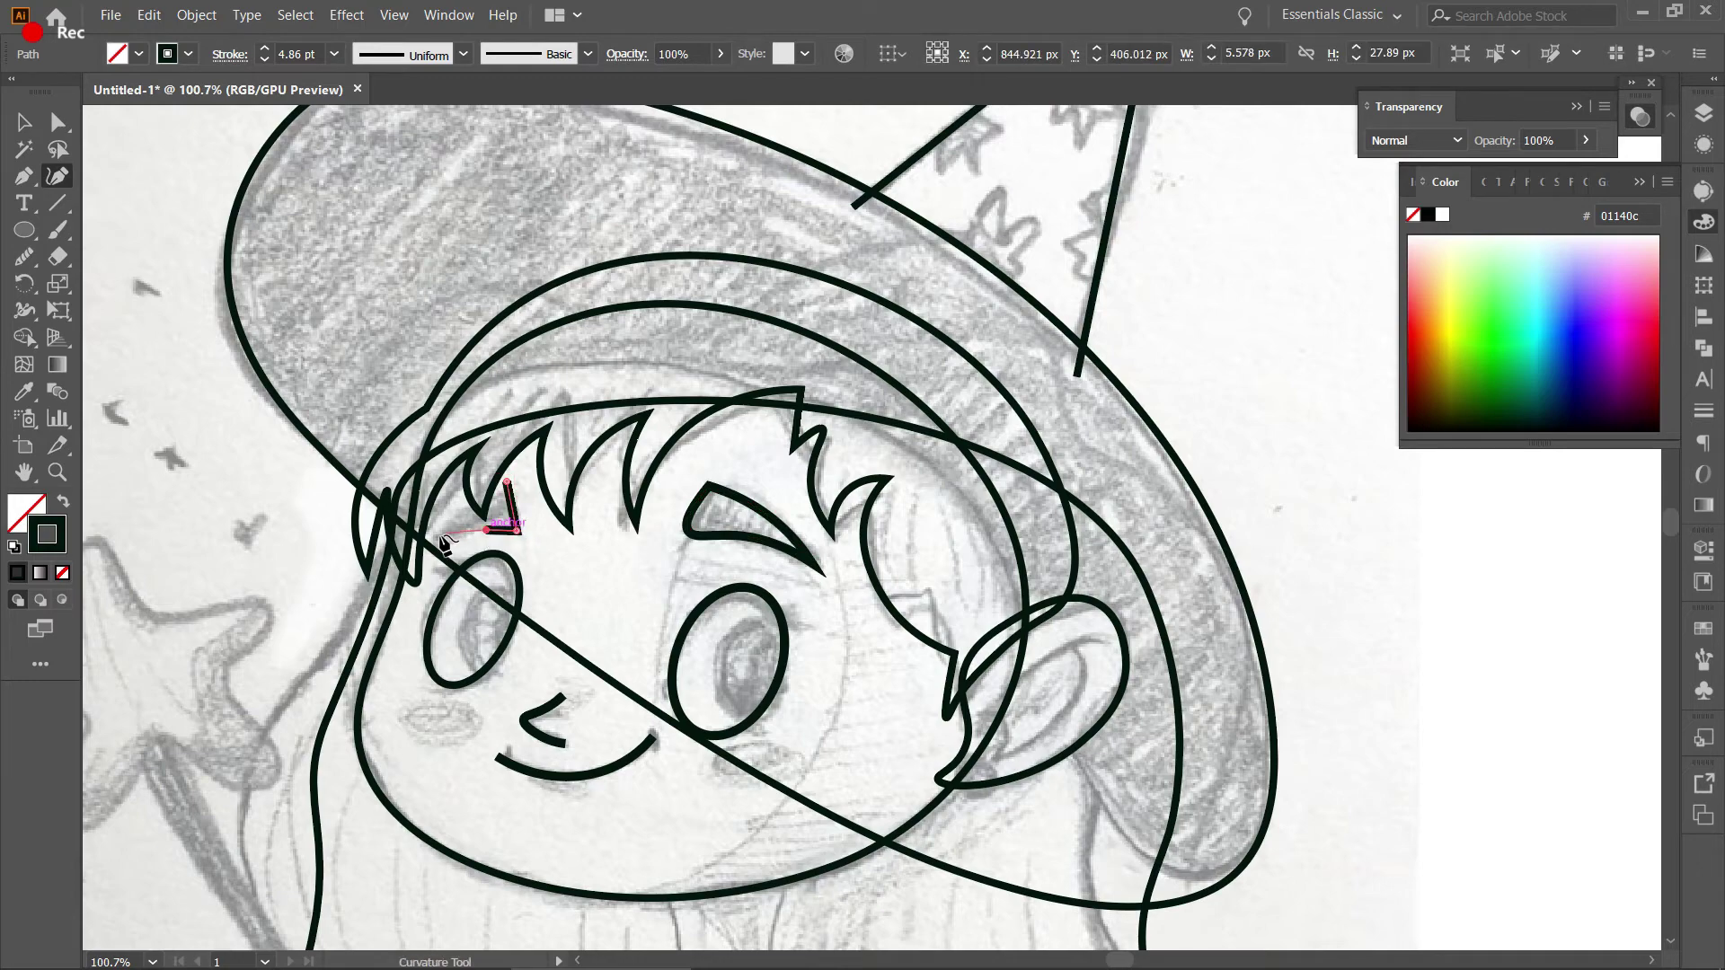
pyautogui.click(445, 539)
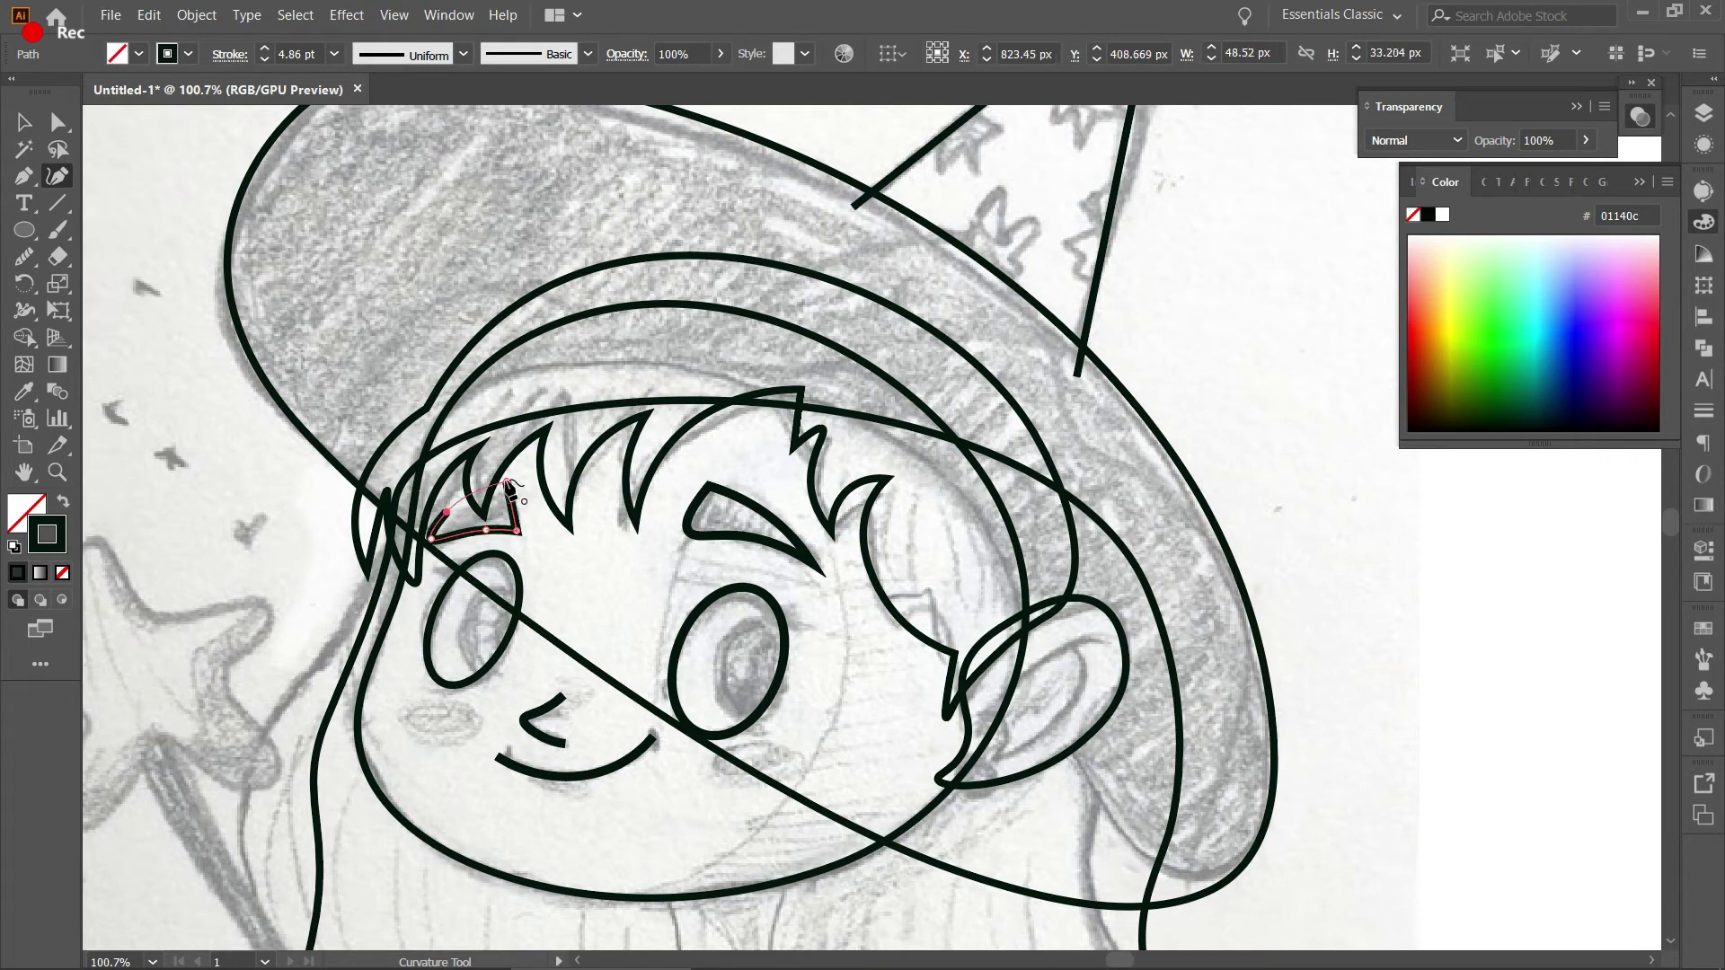
# Zoom out and pan so the star wand and body sketch come into view.
pyautogui.press('Escape')
pyautogui.scroll(-4, 603, 499)
pyautogui.scroll(-2, 602, 498)
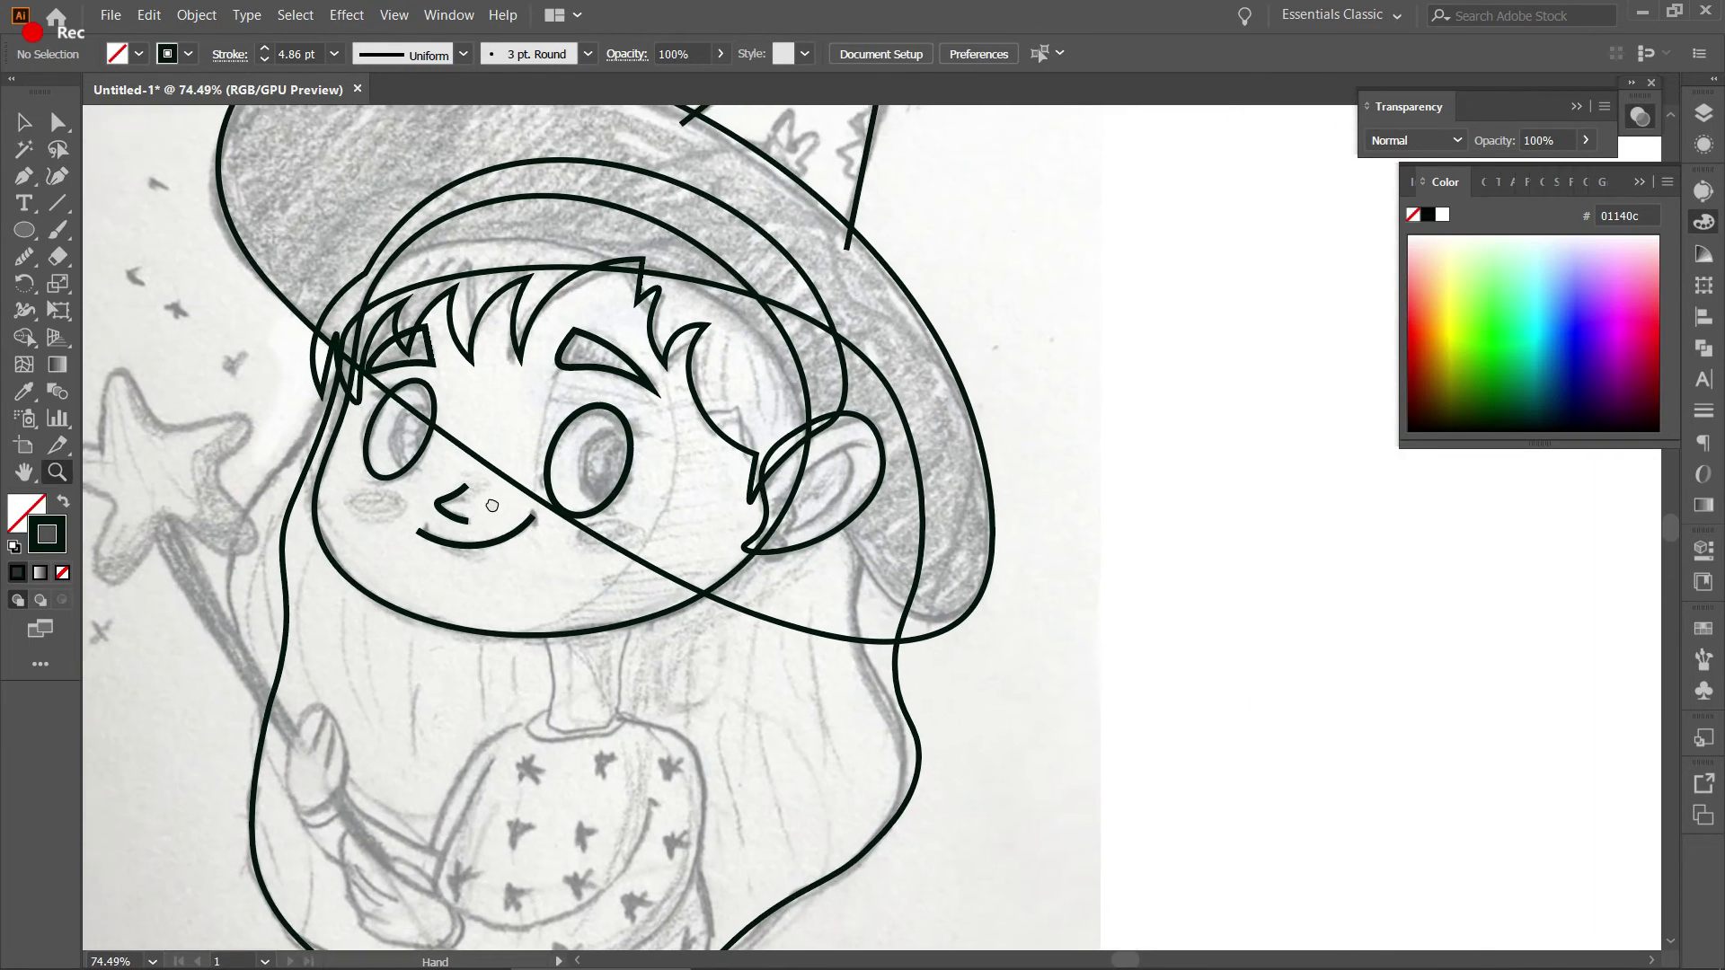
pyautogui.press('v')
pyautogui.scroll(-2, 603, 499)
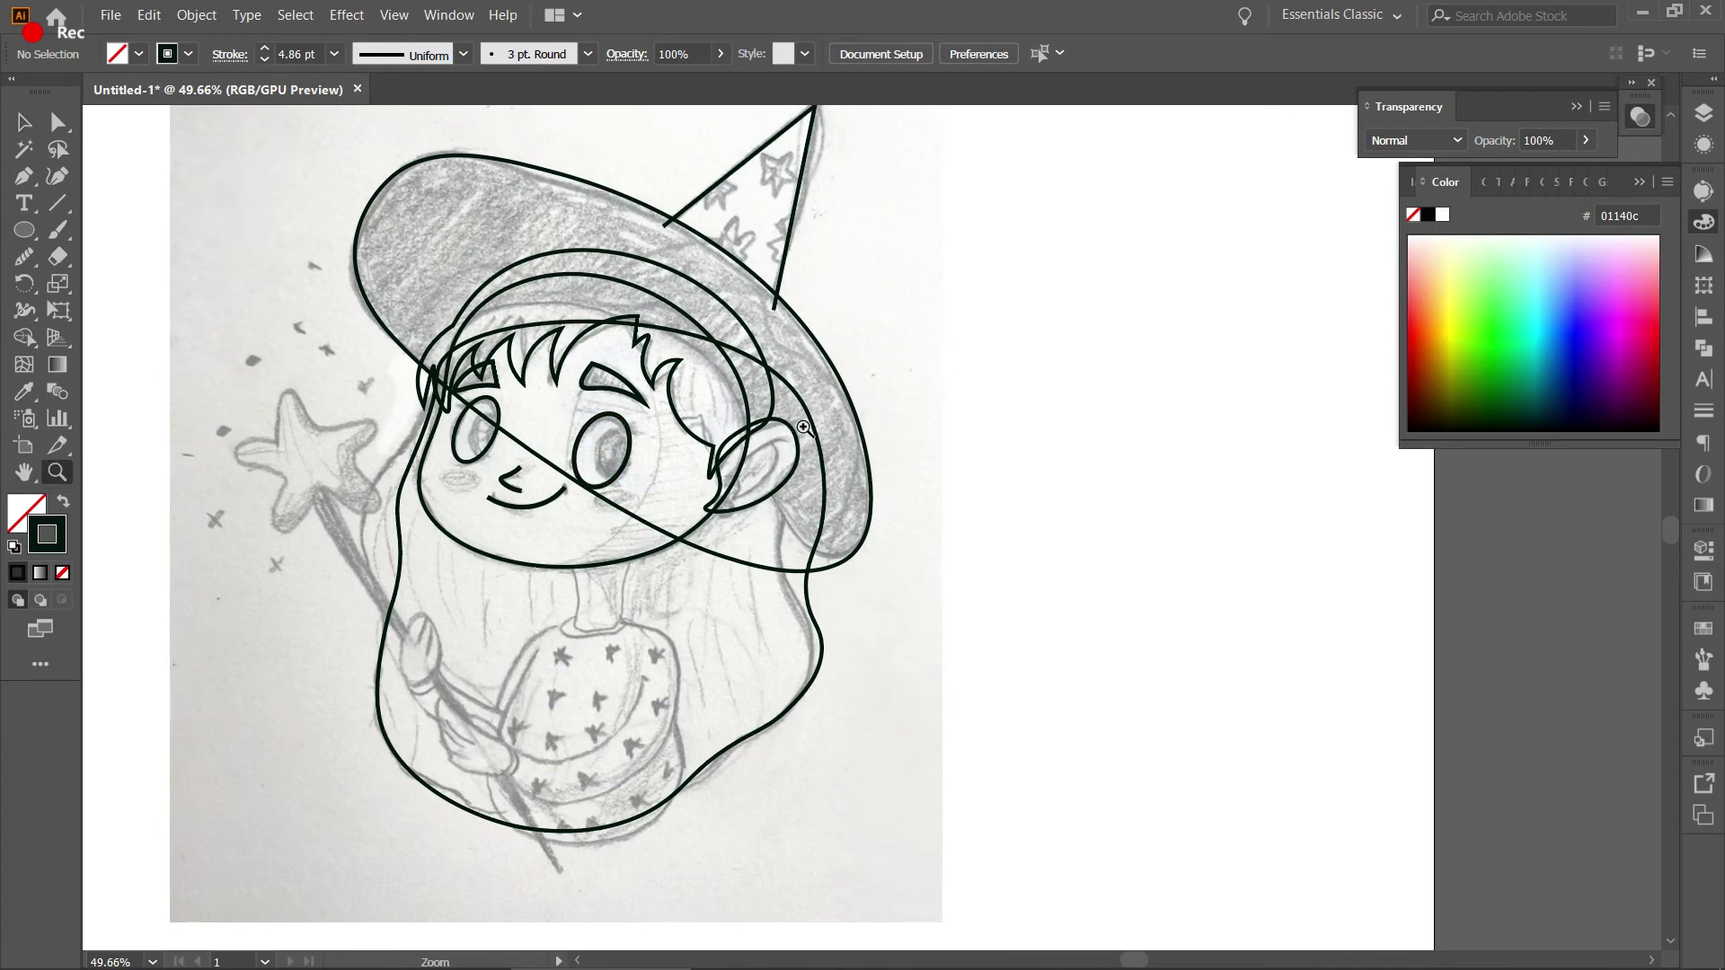
pyautogui.scroll(2, 950, 344)
pyautogui.moveTo(975, 384)
pyautogui.mouseDown()
pyautogui.moveTo(954, 313)
pyautogui.moveTo(942, 357)
pyautogui.mouseUp()
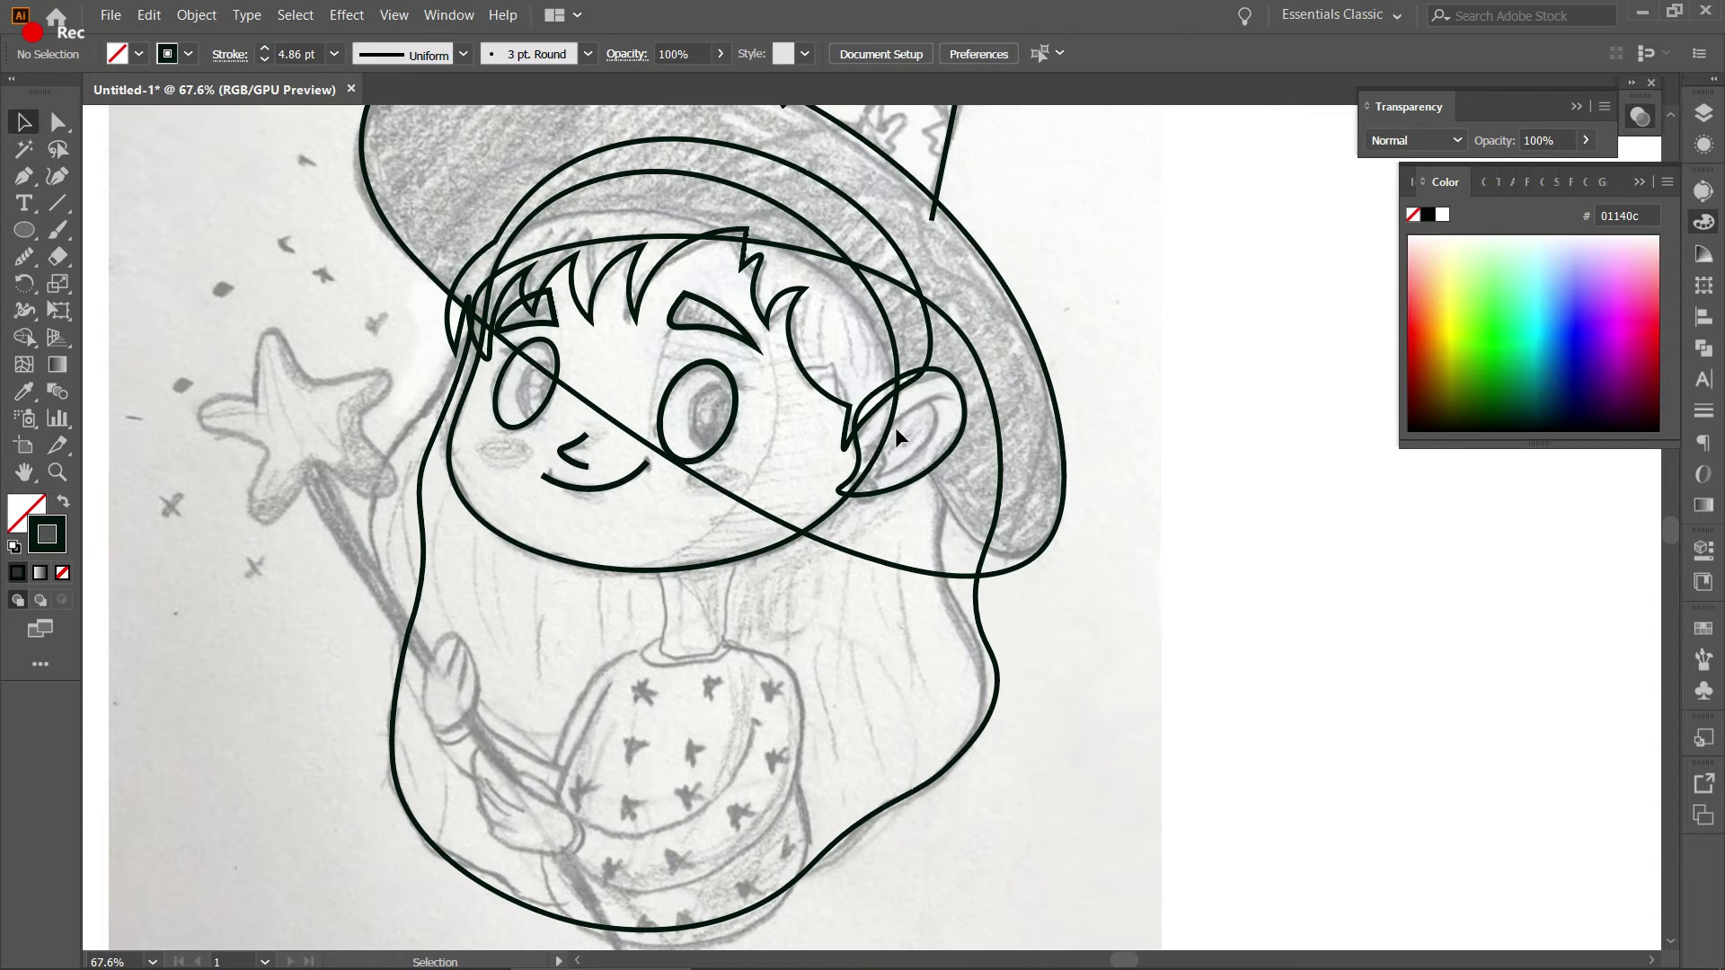
pyautogui.moveTo(894, 426)
pyautogui.mouseDown()
pyautogui.moveTo(928, 361)
pyautogui.moveTo(952, 424)
pyautogui.moveTo(1003, 314)
pyautogui.mouseUp()
pyautogui.moveTo(265, 348); pyautogui.dragTo(280, 358)
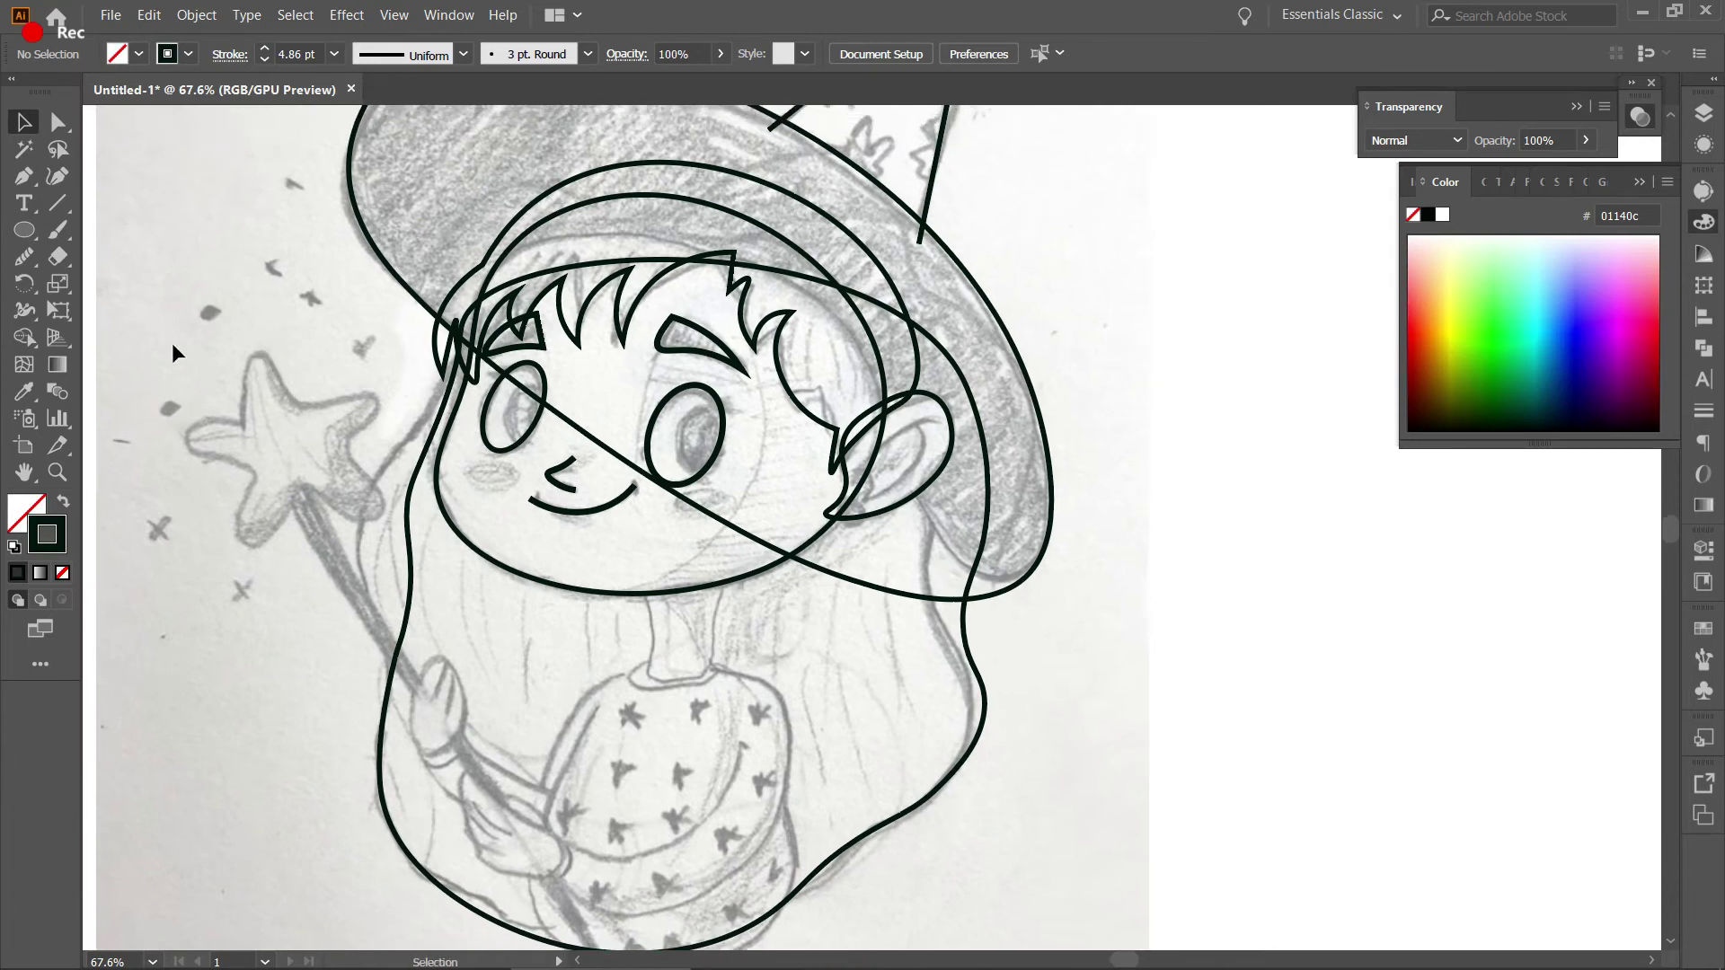
# Draw an upright five-pointed star over the wand's sketched star with the Star tool.
pyautogui.click(24, 229)
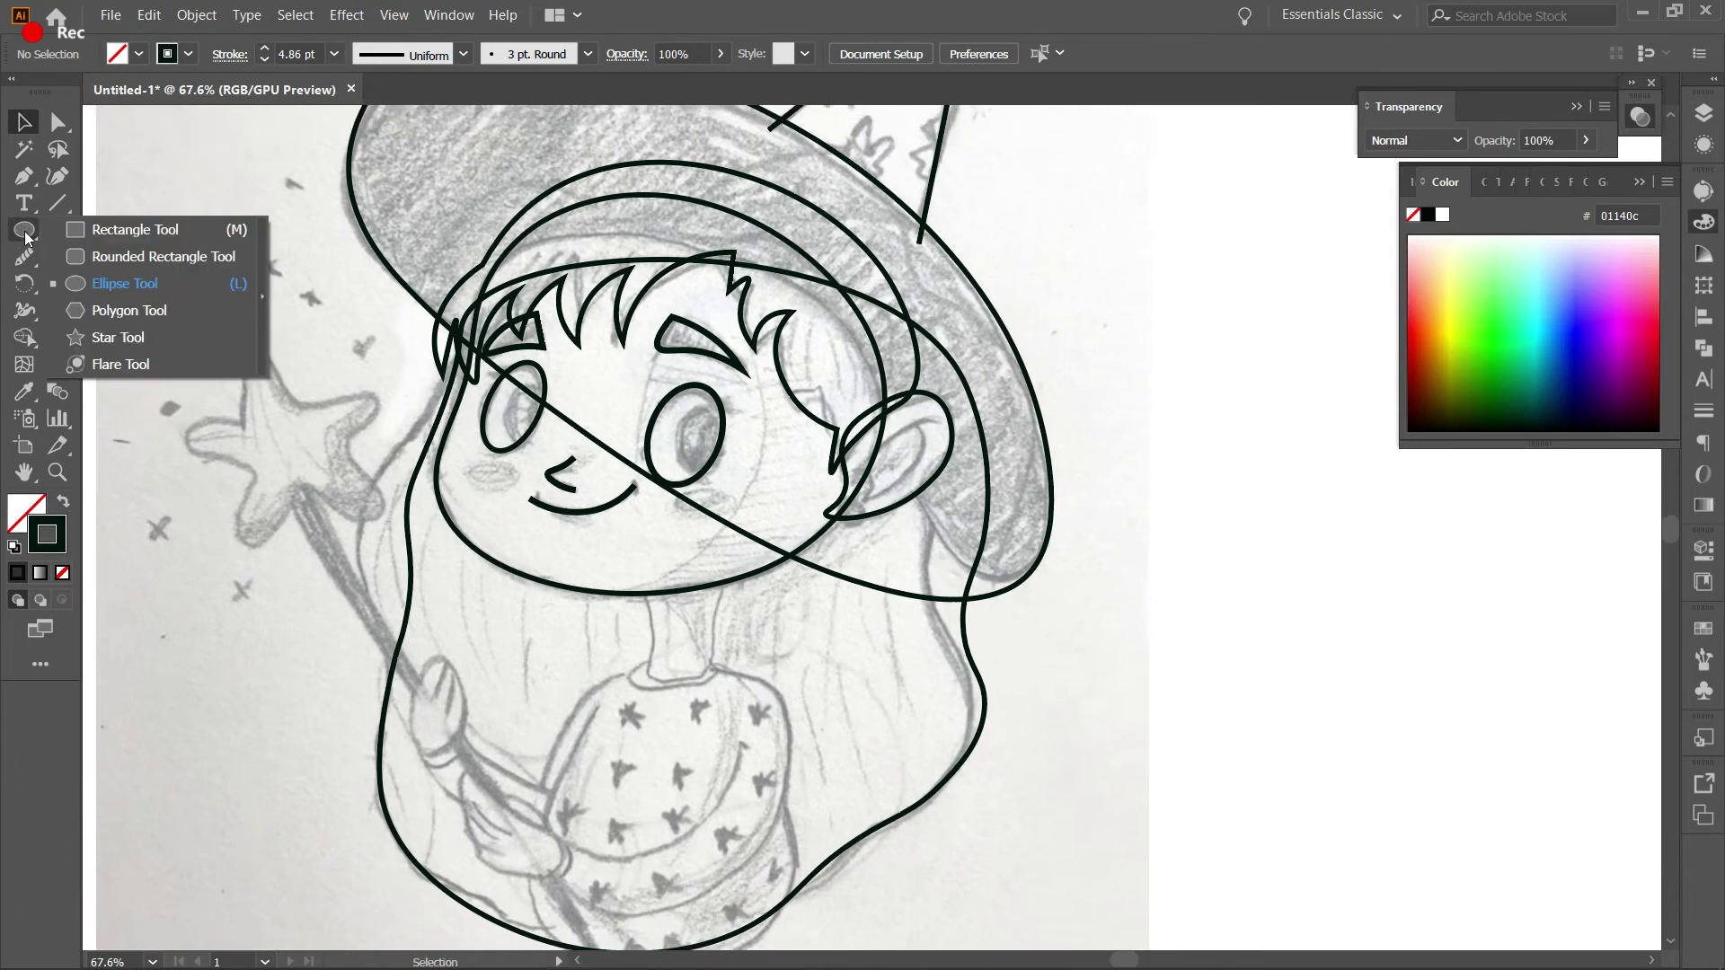
pyautogui.click(117, 338)
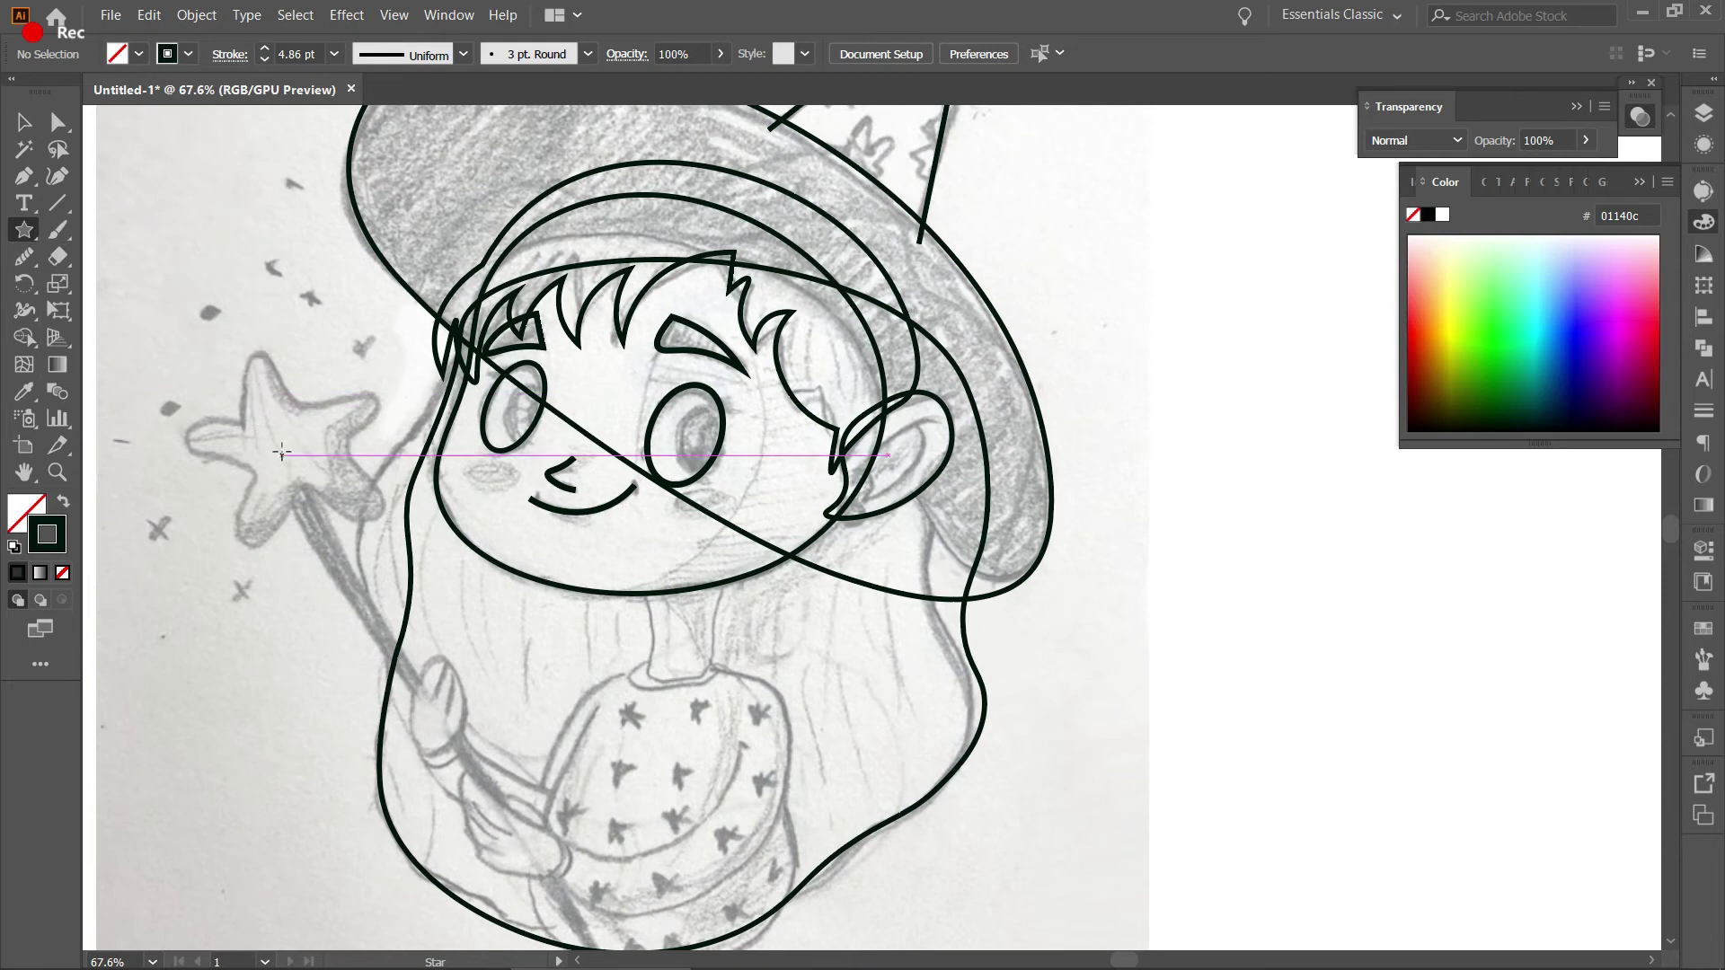
pyautogui.moveTo(281, 453); pyautogui.dragTo(379, 454)
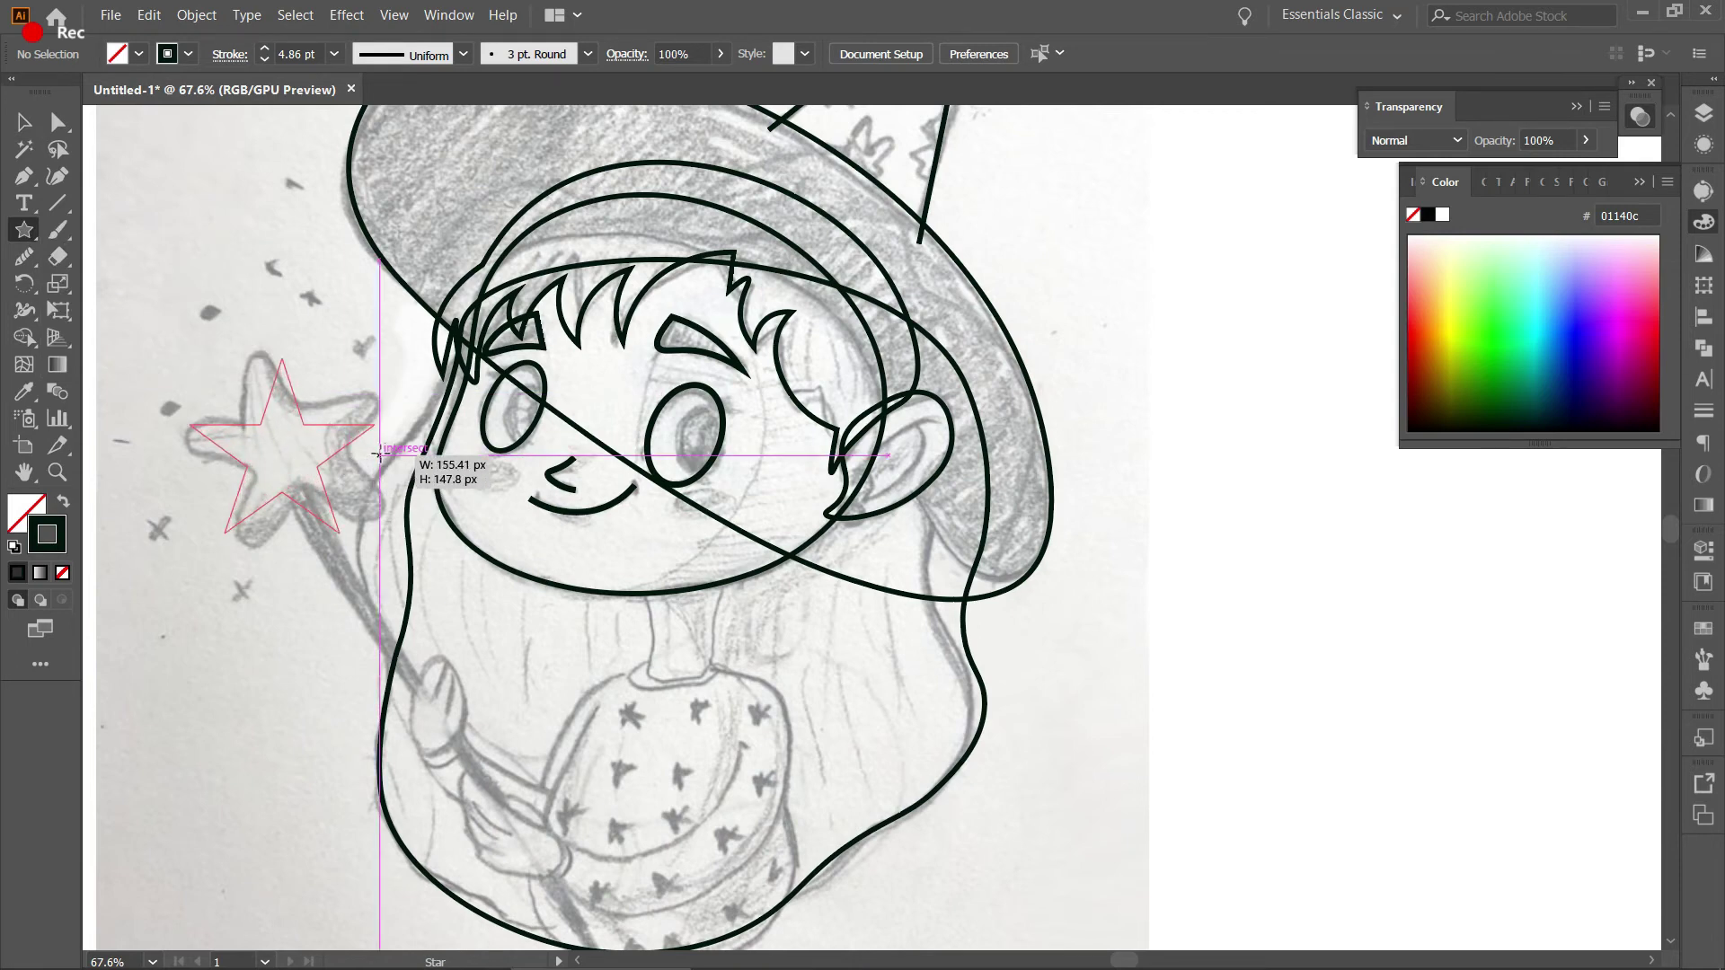
pyautogui.hotkey('alt', 'shift')
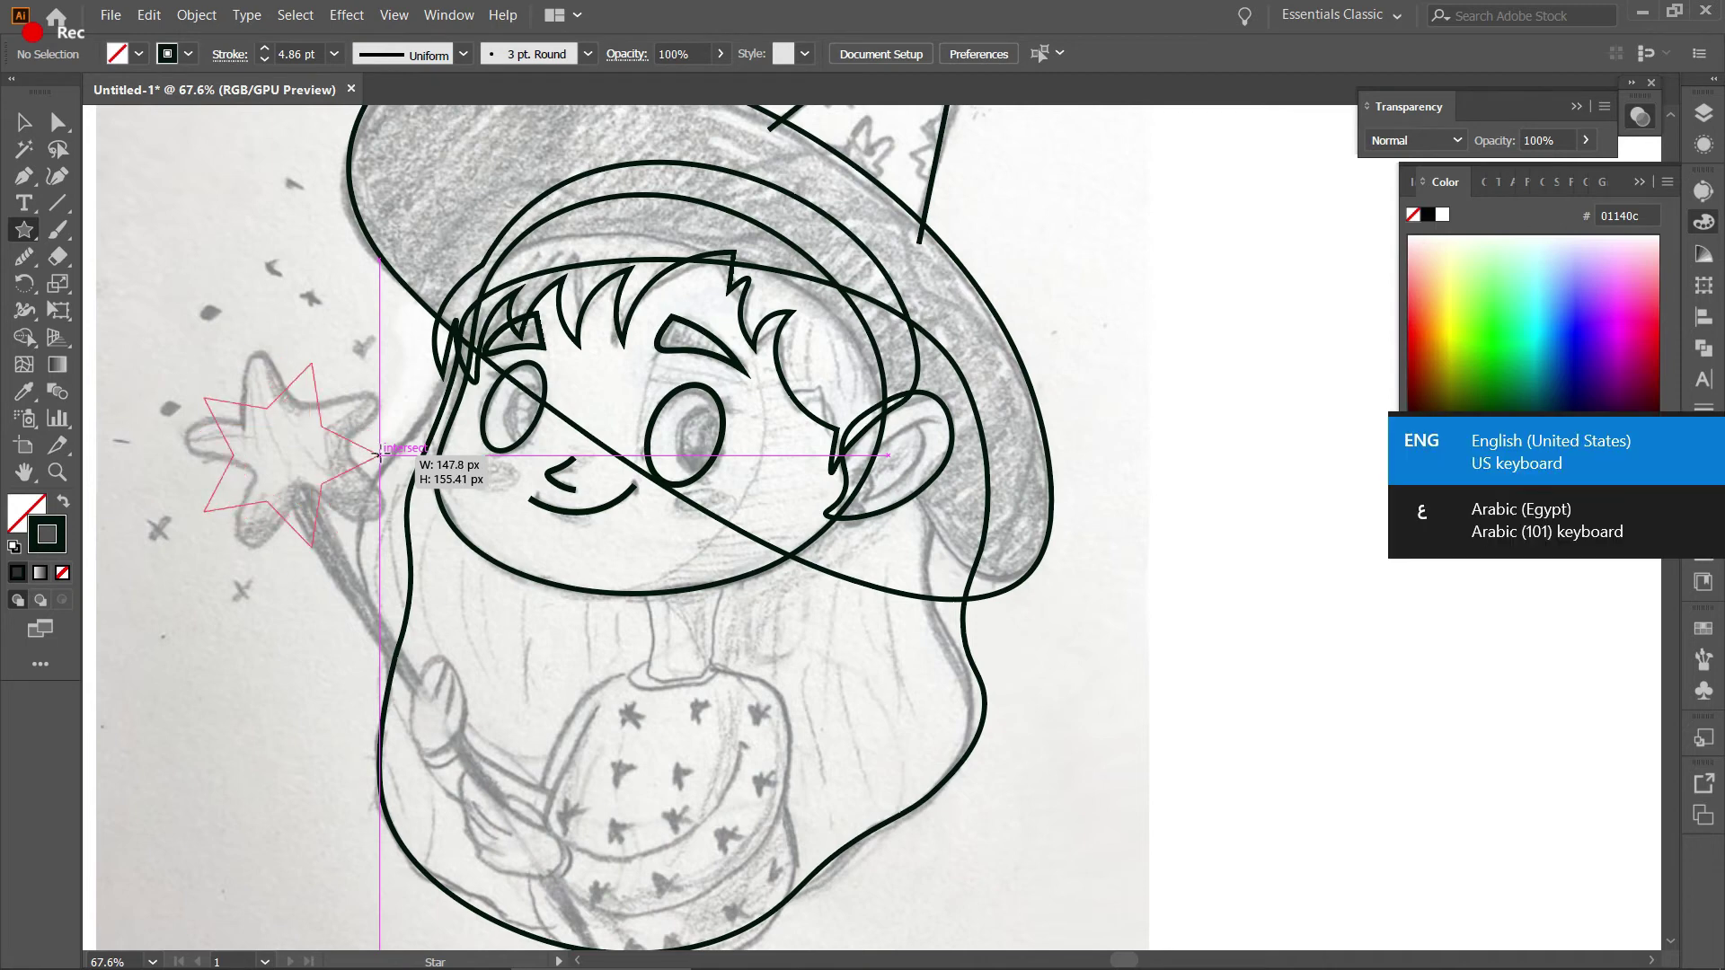
pyautogui.moveTo(379, 453); pyautogui.dragTo(379, 455)
pyautogui.press('Down')
pyautogui.hotkey('alt', 'shift')
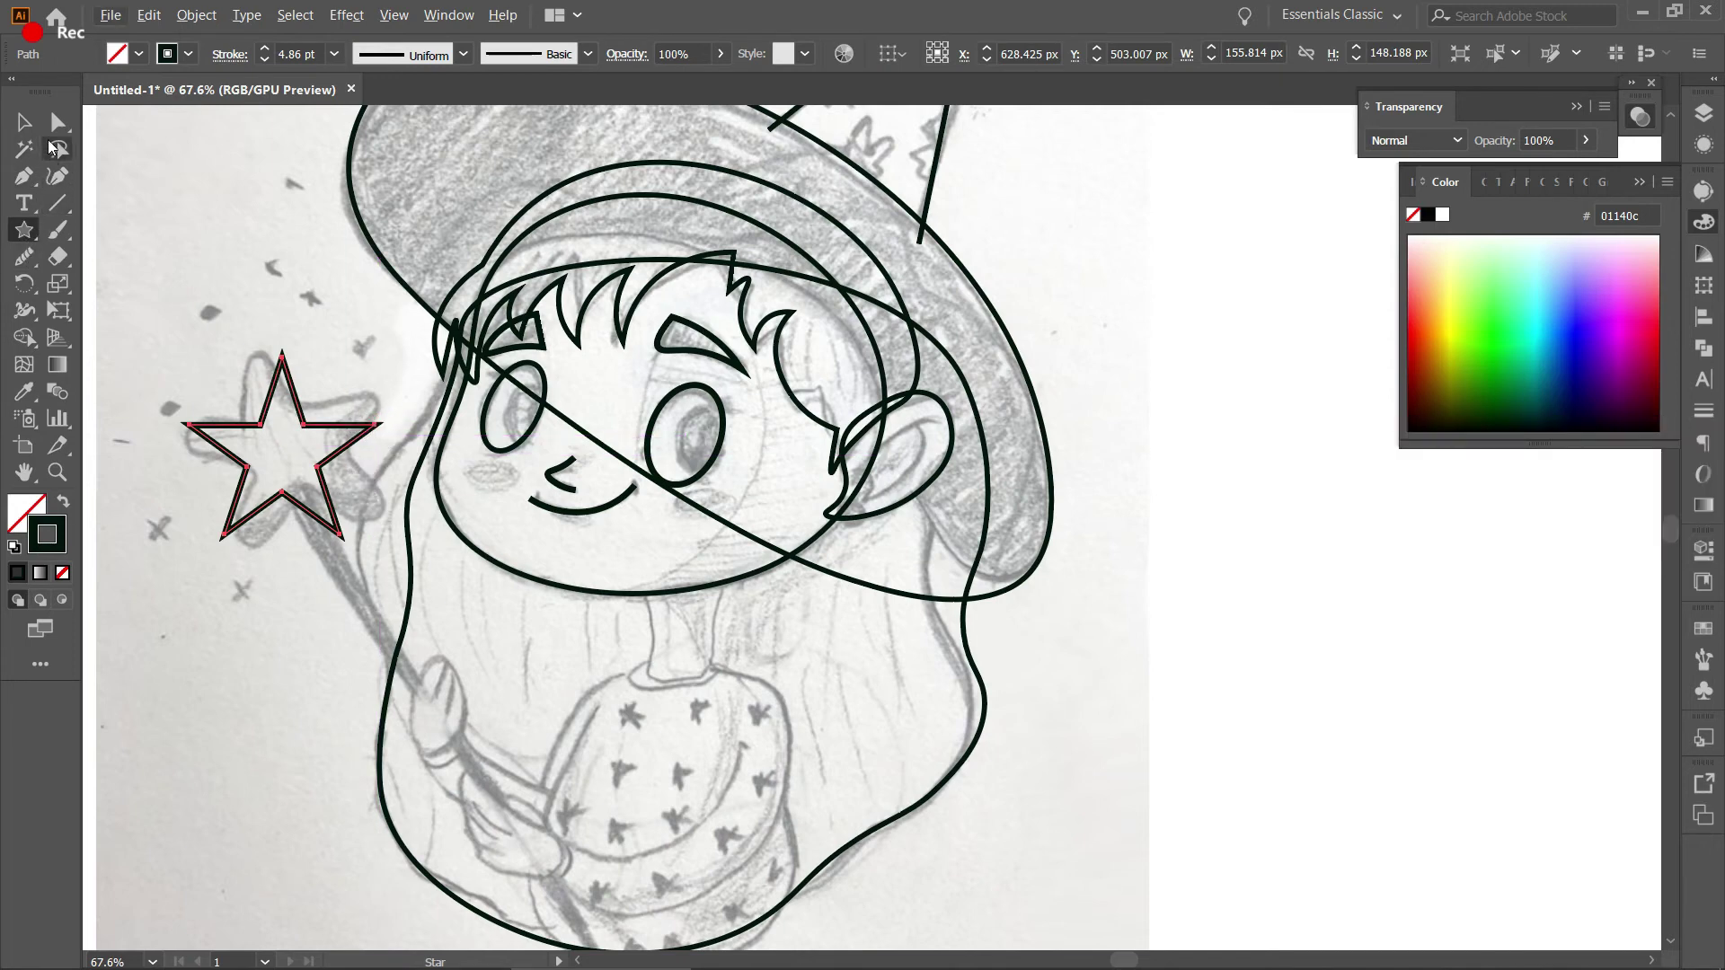
# Round the star's corners, rotate and enlarge it to match the sketch, then deselect.
pyautogui.click(57, 125)
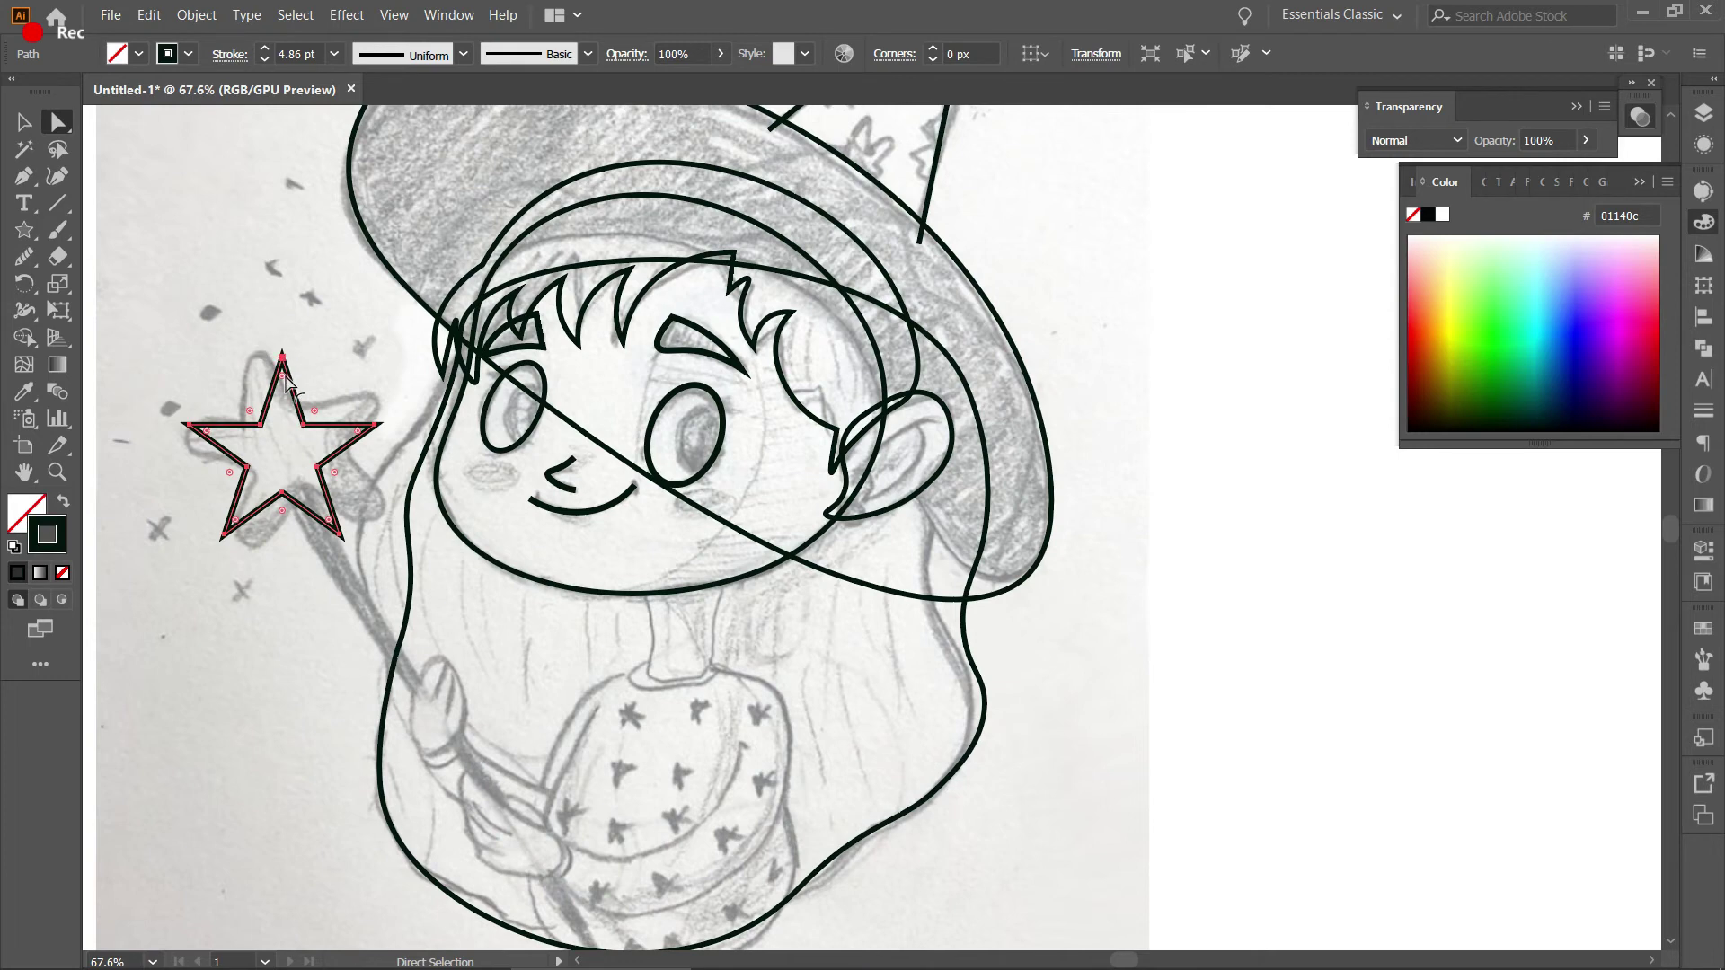
pyautogui.moveTo(283, 378); pyautogui.dragTo(290, 421)
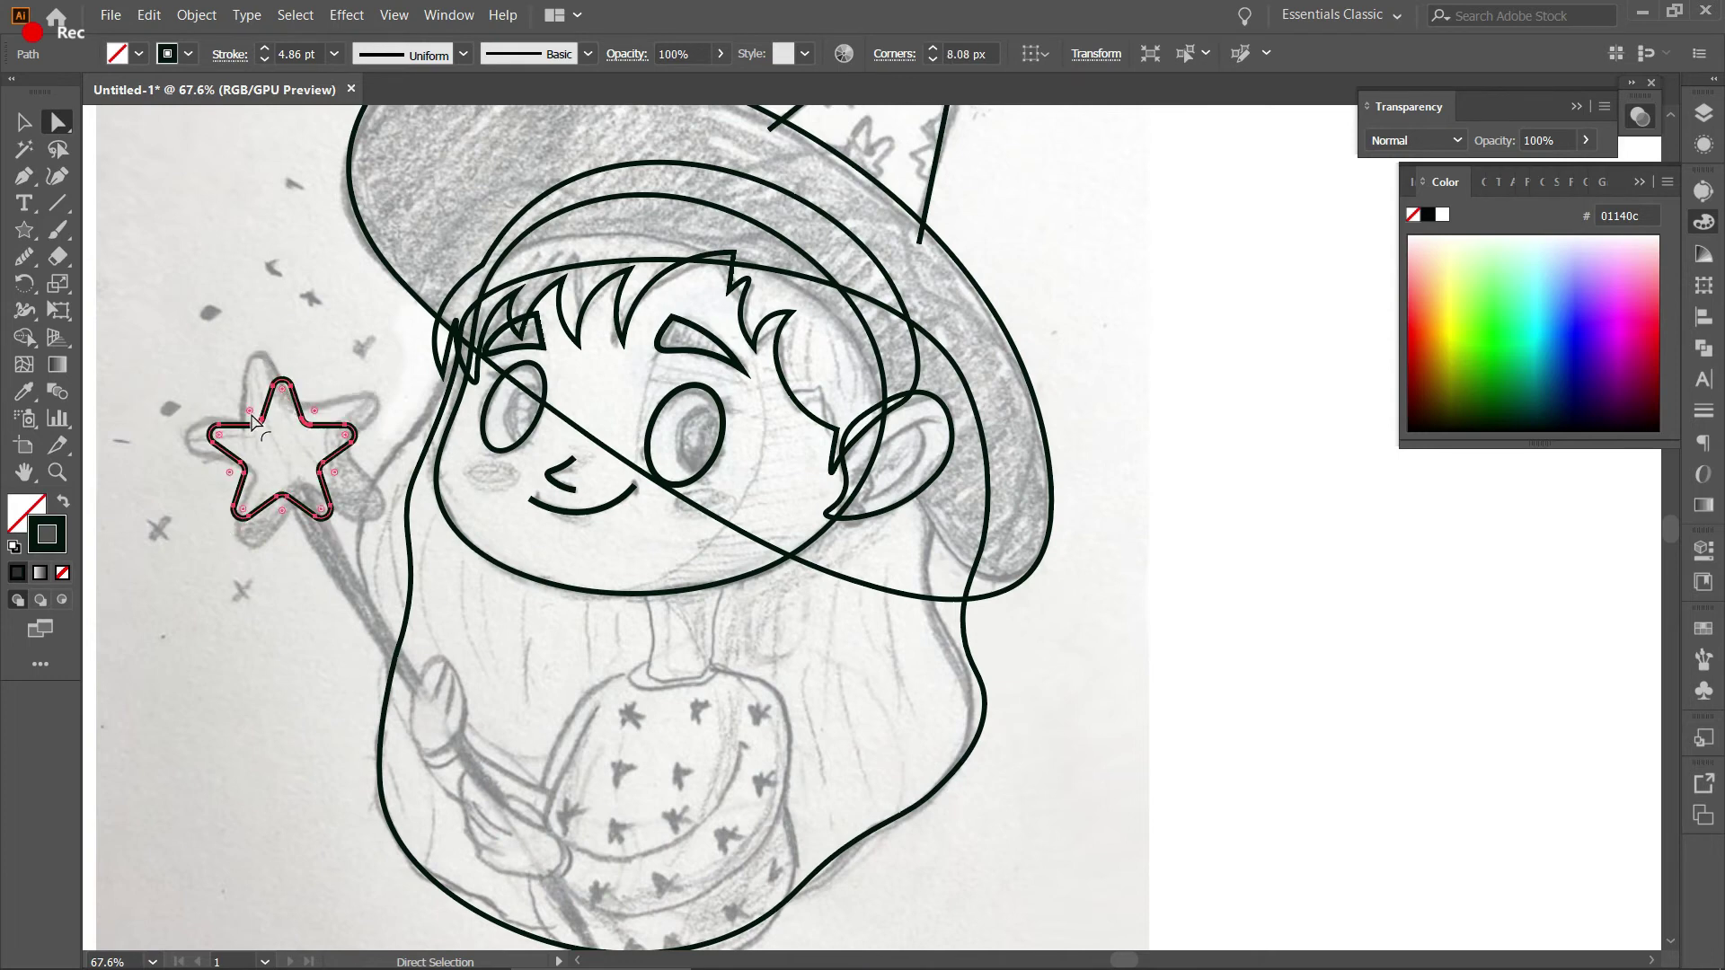
pyautogui.press('v')
pyautogui.moveTo(361, 380); pyautogui.dragTo(353, 338)
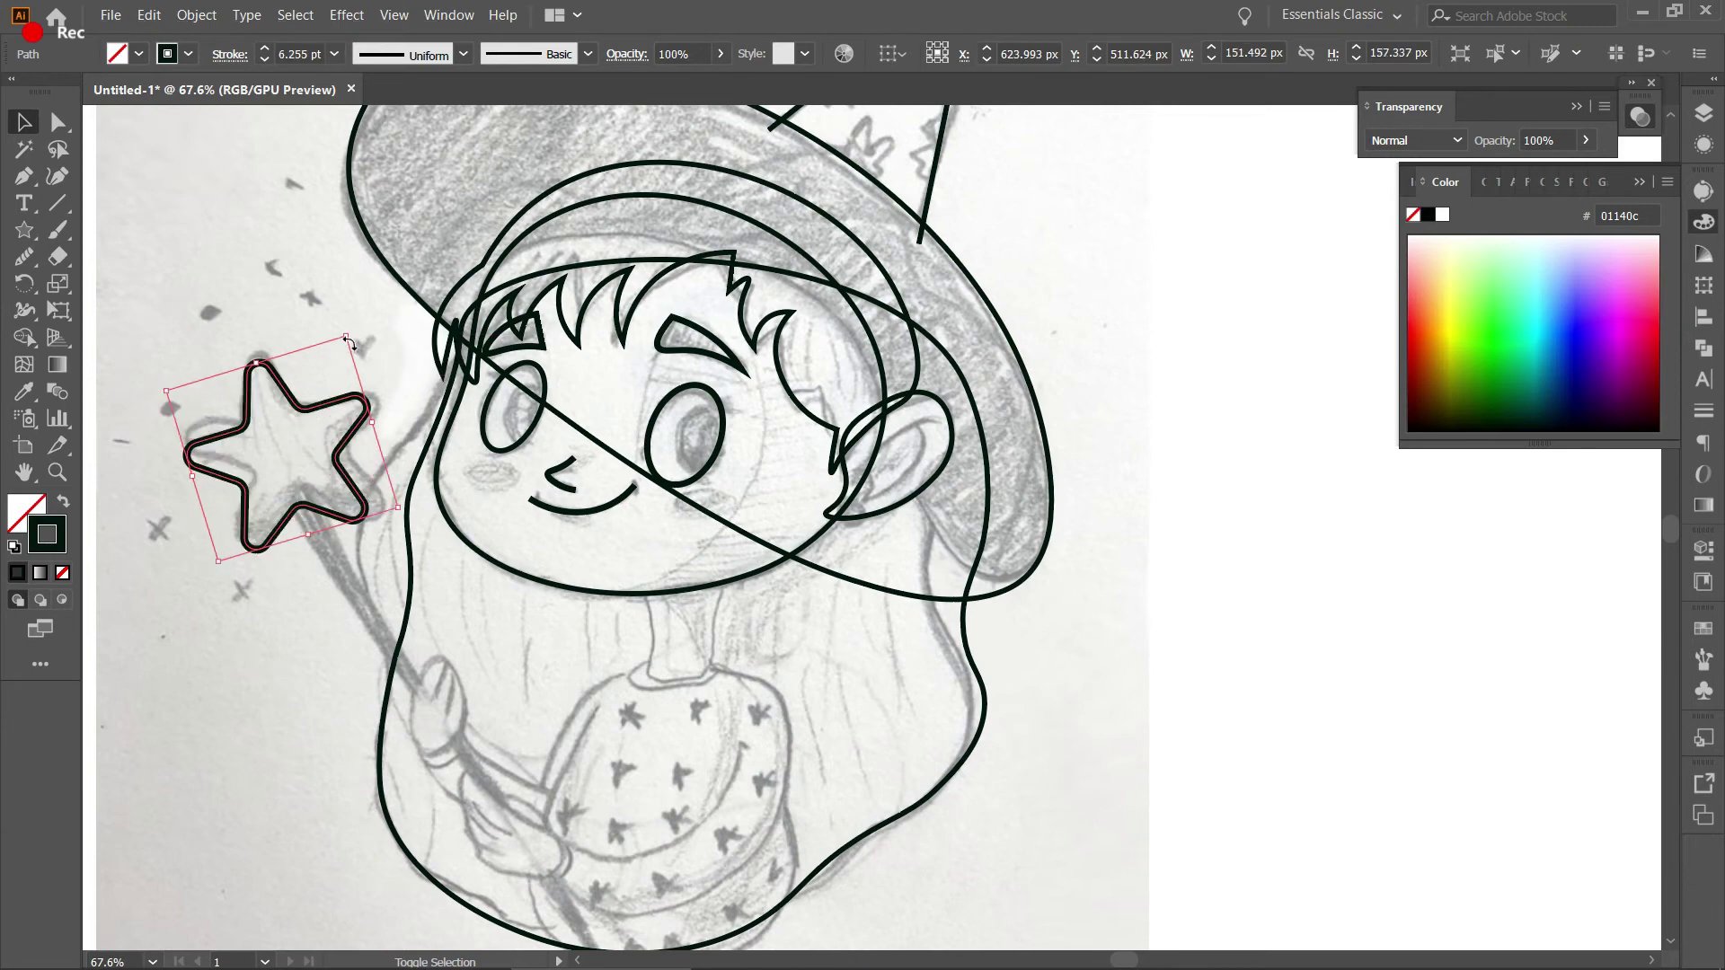
pyautogui.moveTo(347, 339); pyautogui.dragTo(356, 321)
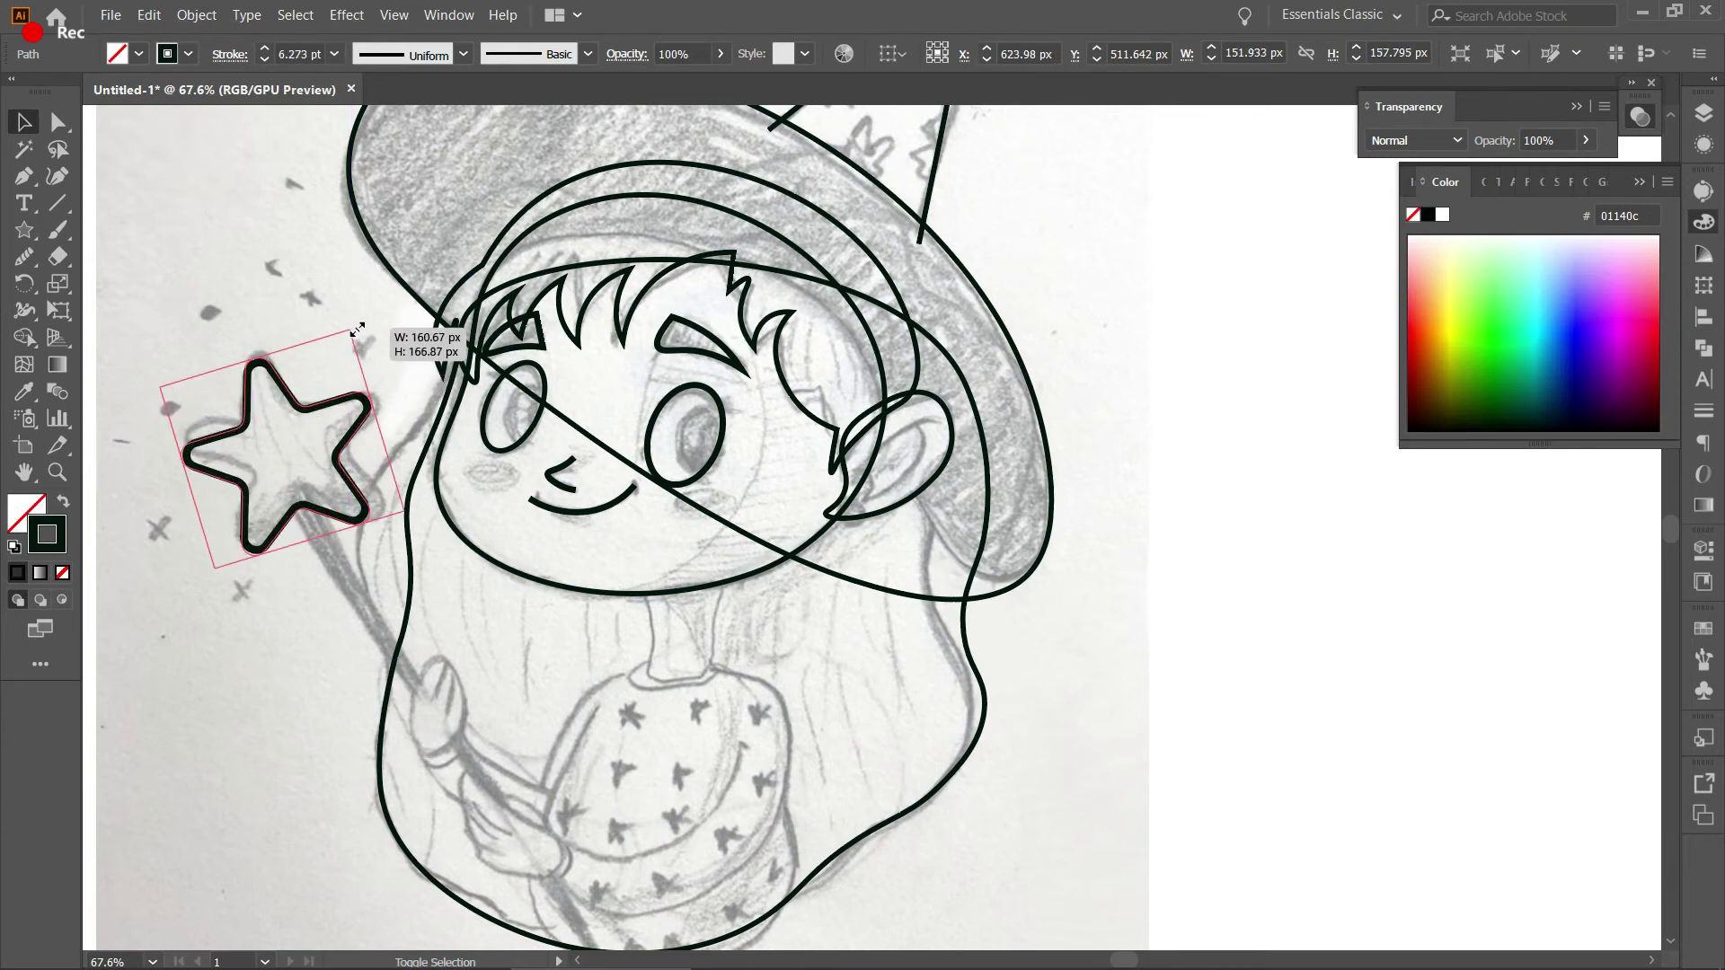
pyautogui.click(405, 337)
pyautogui.press('space')
pyautogui.moveTo(421, 424); pyautogui.dragTo(356, 350)
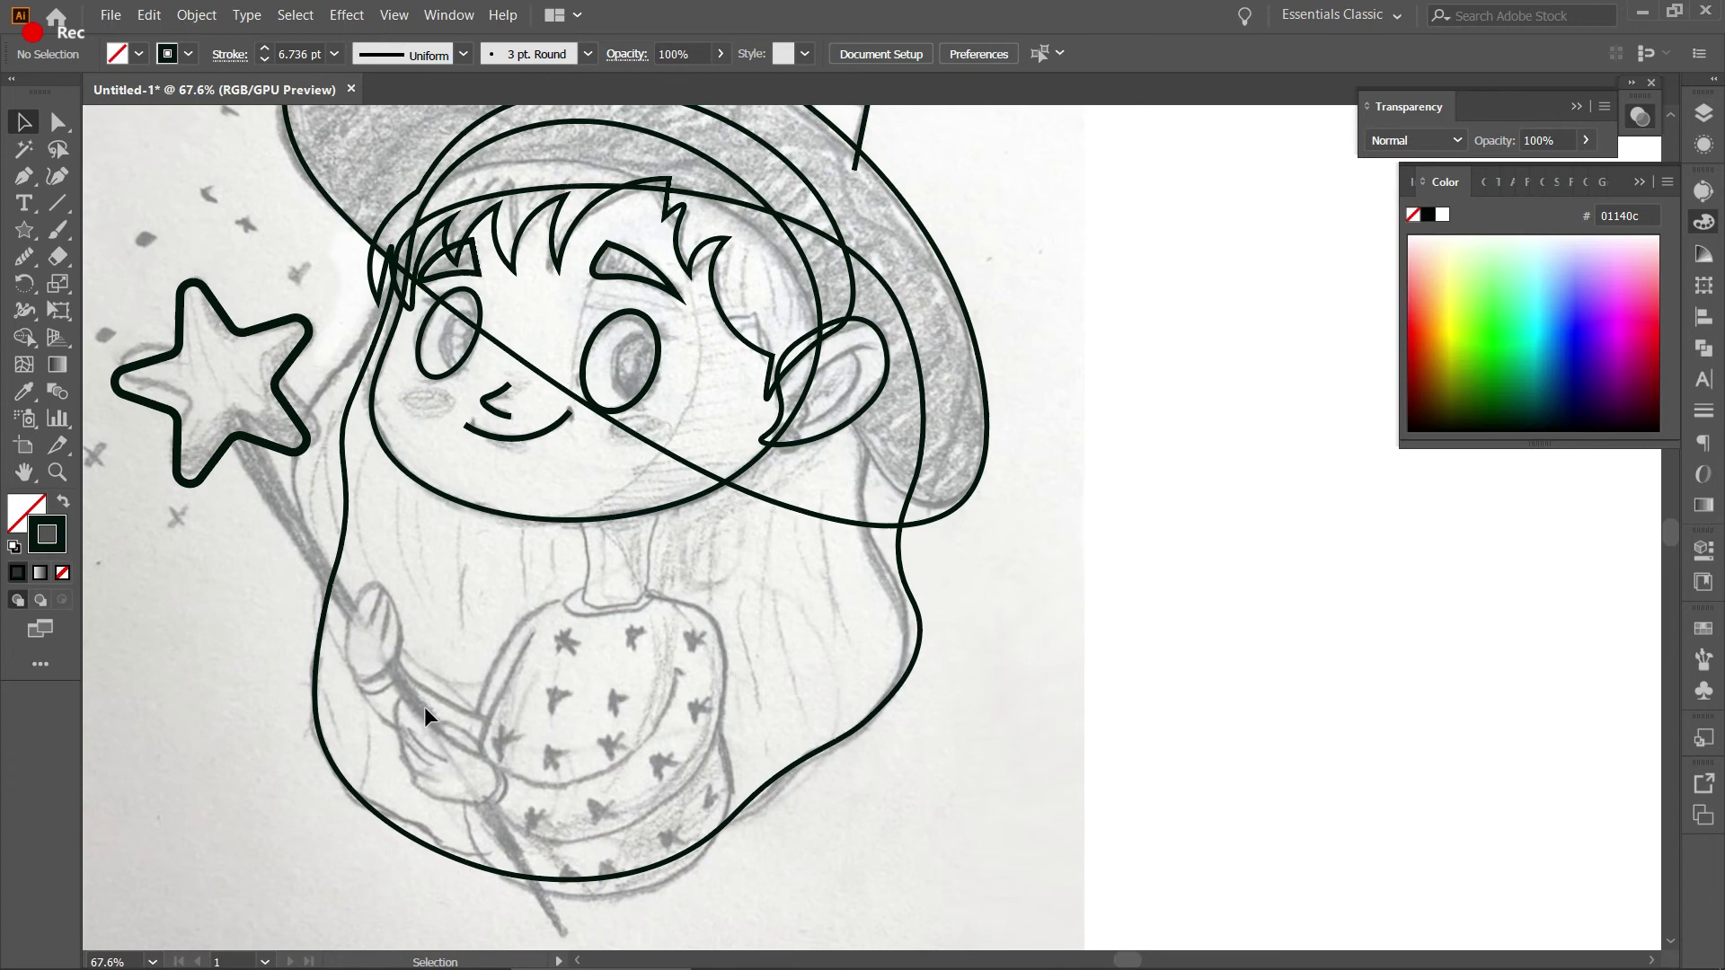
# Draw the wand stick as a closed Pen path from the star's lower point to the wand's bottom, then deselect.
pyautogui.click(25, 176)
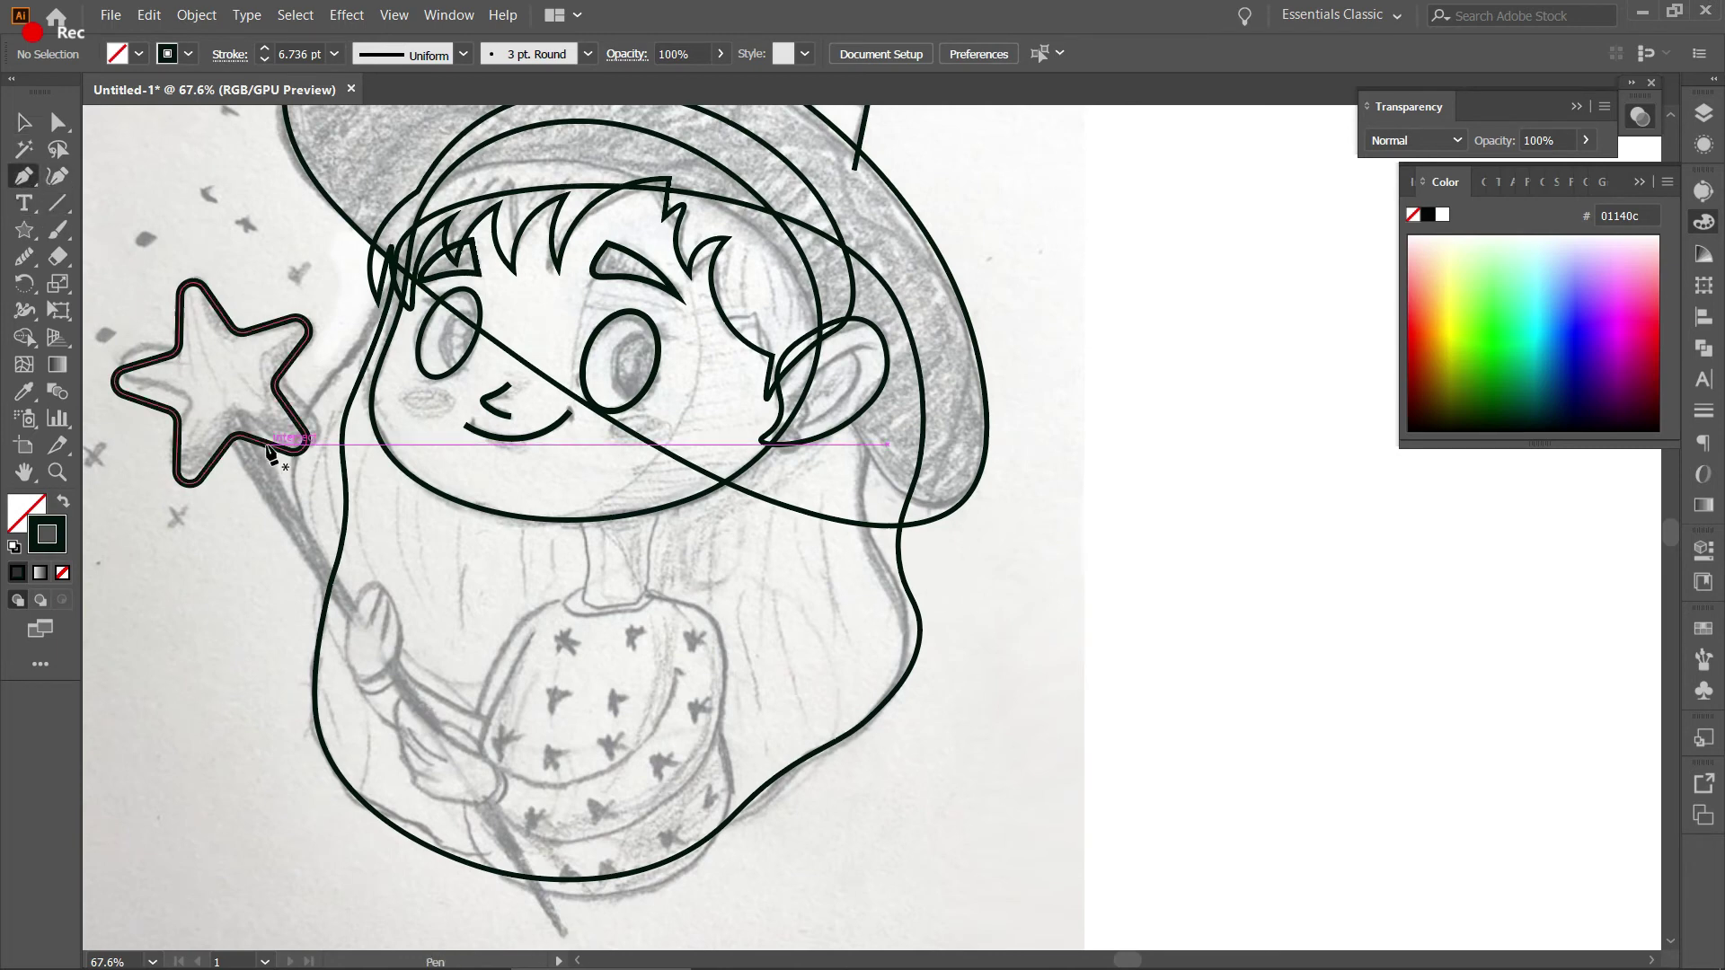
pyautogui.click(227, 428)
pyautogui.click(567, 933)
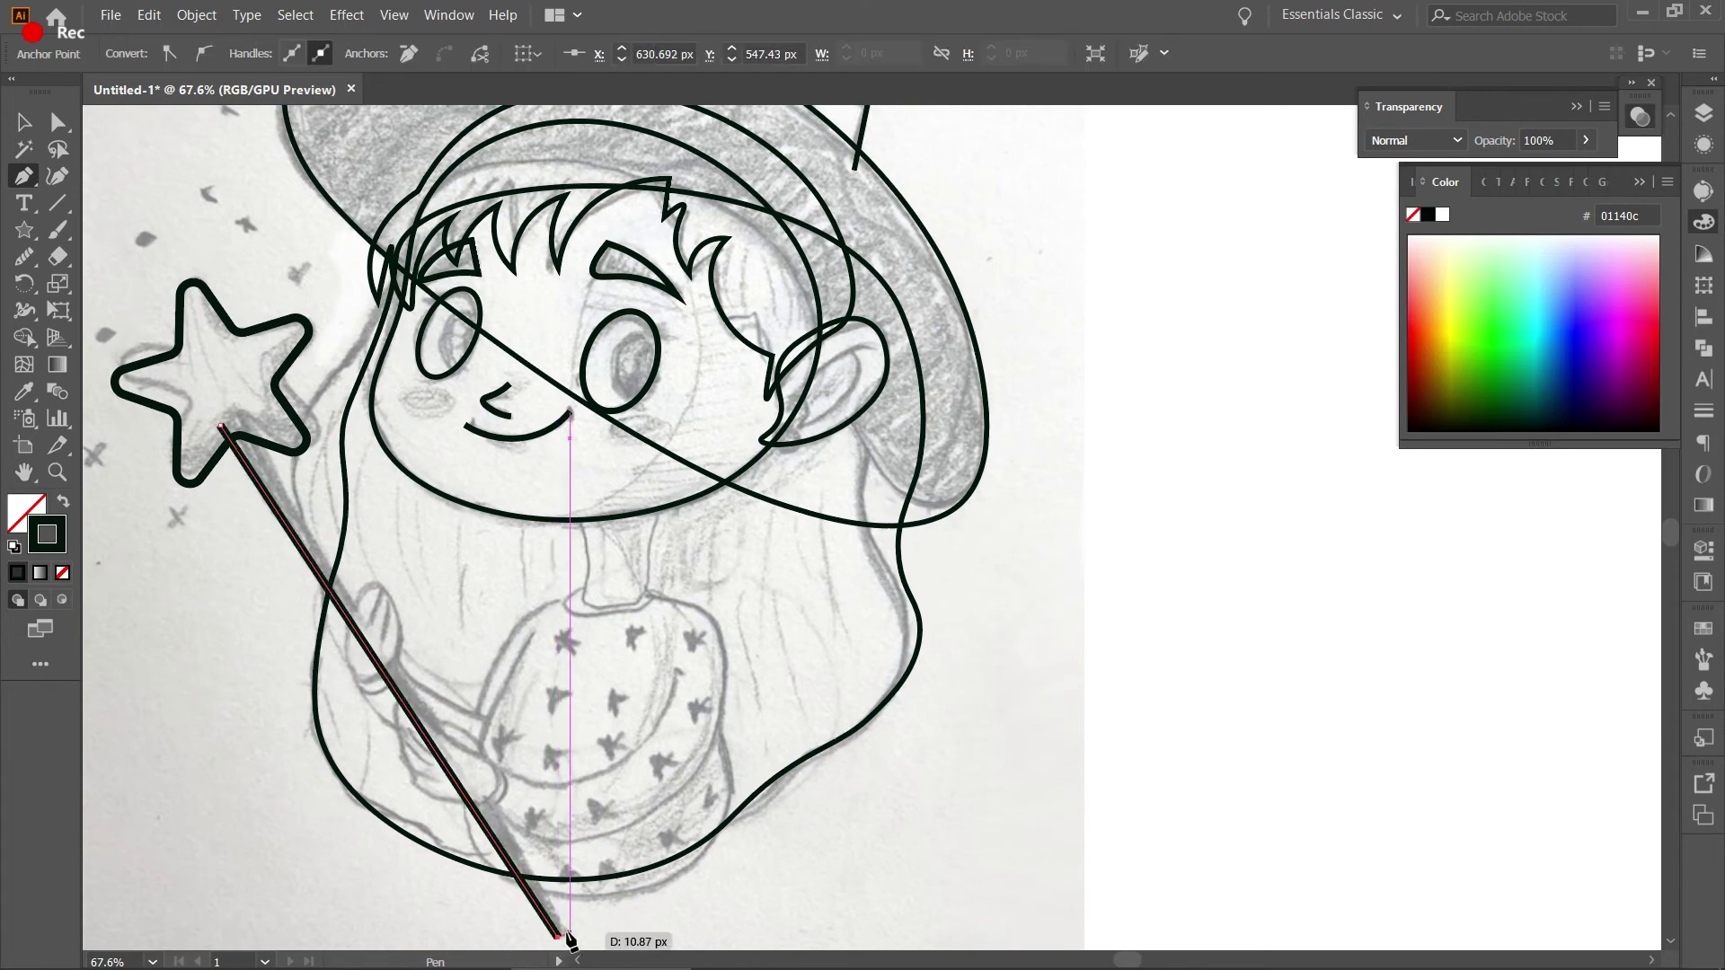
pyautogui.click(558, 940)
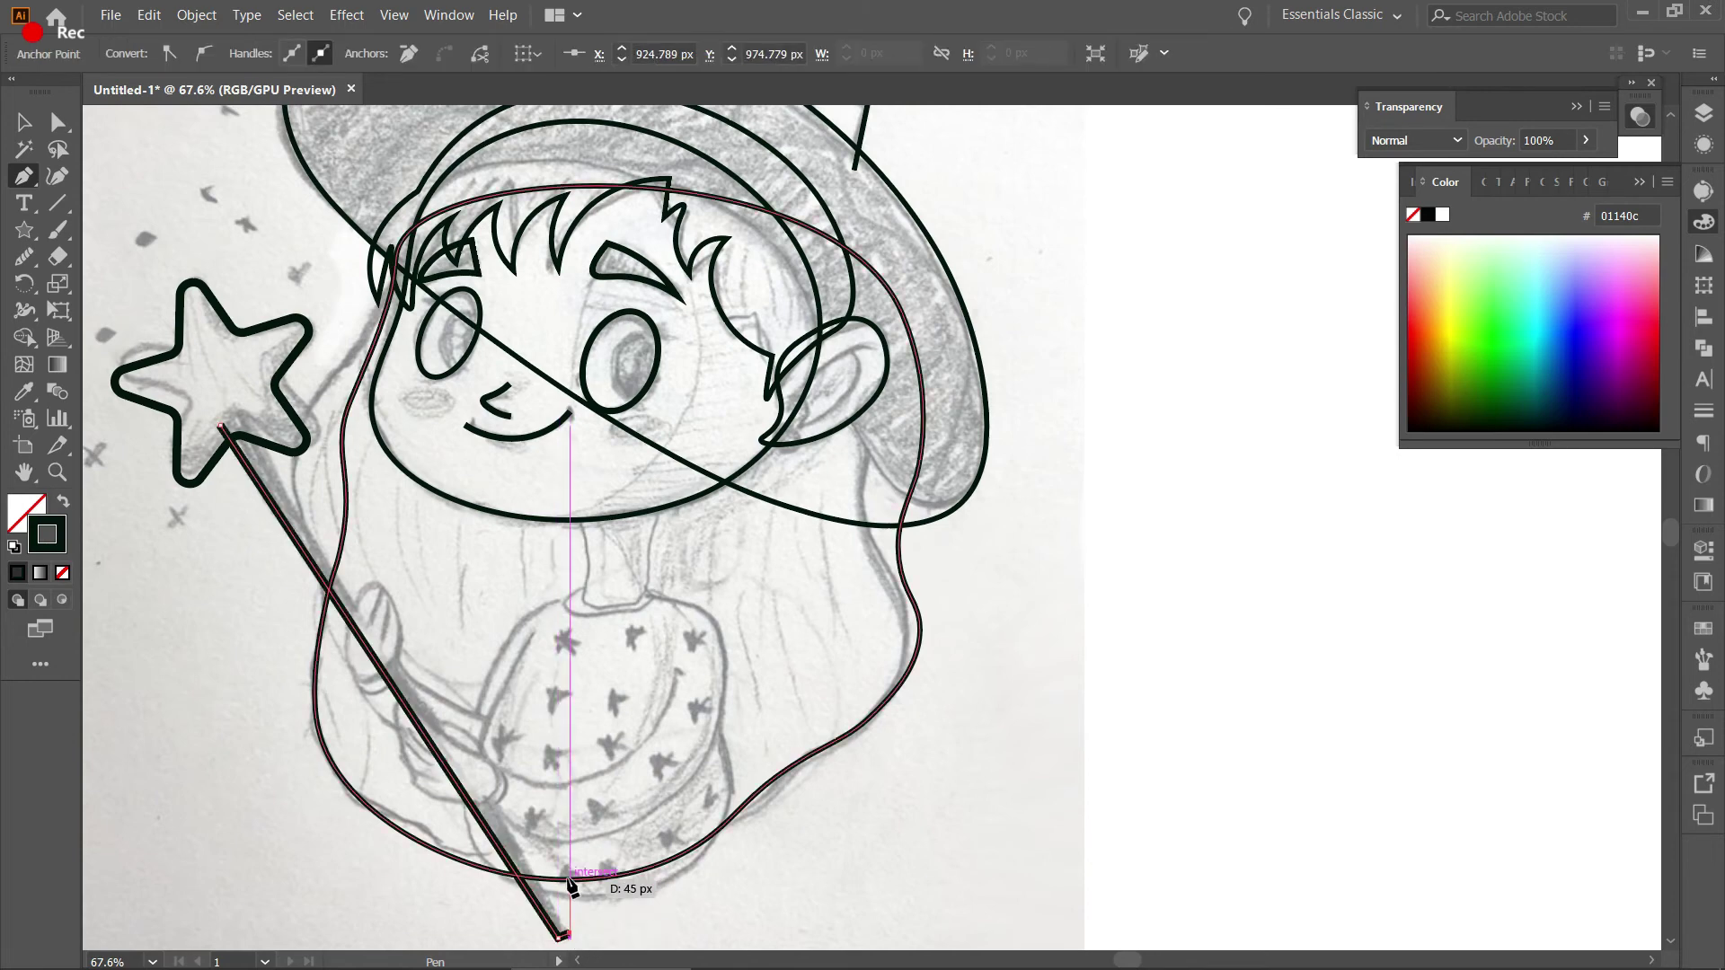
pyautogui.click(232, 427)
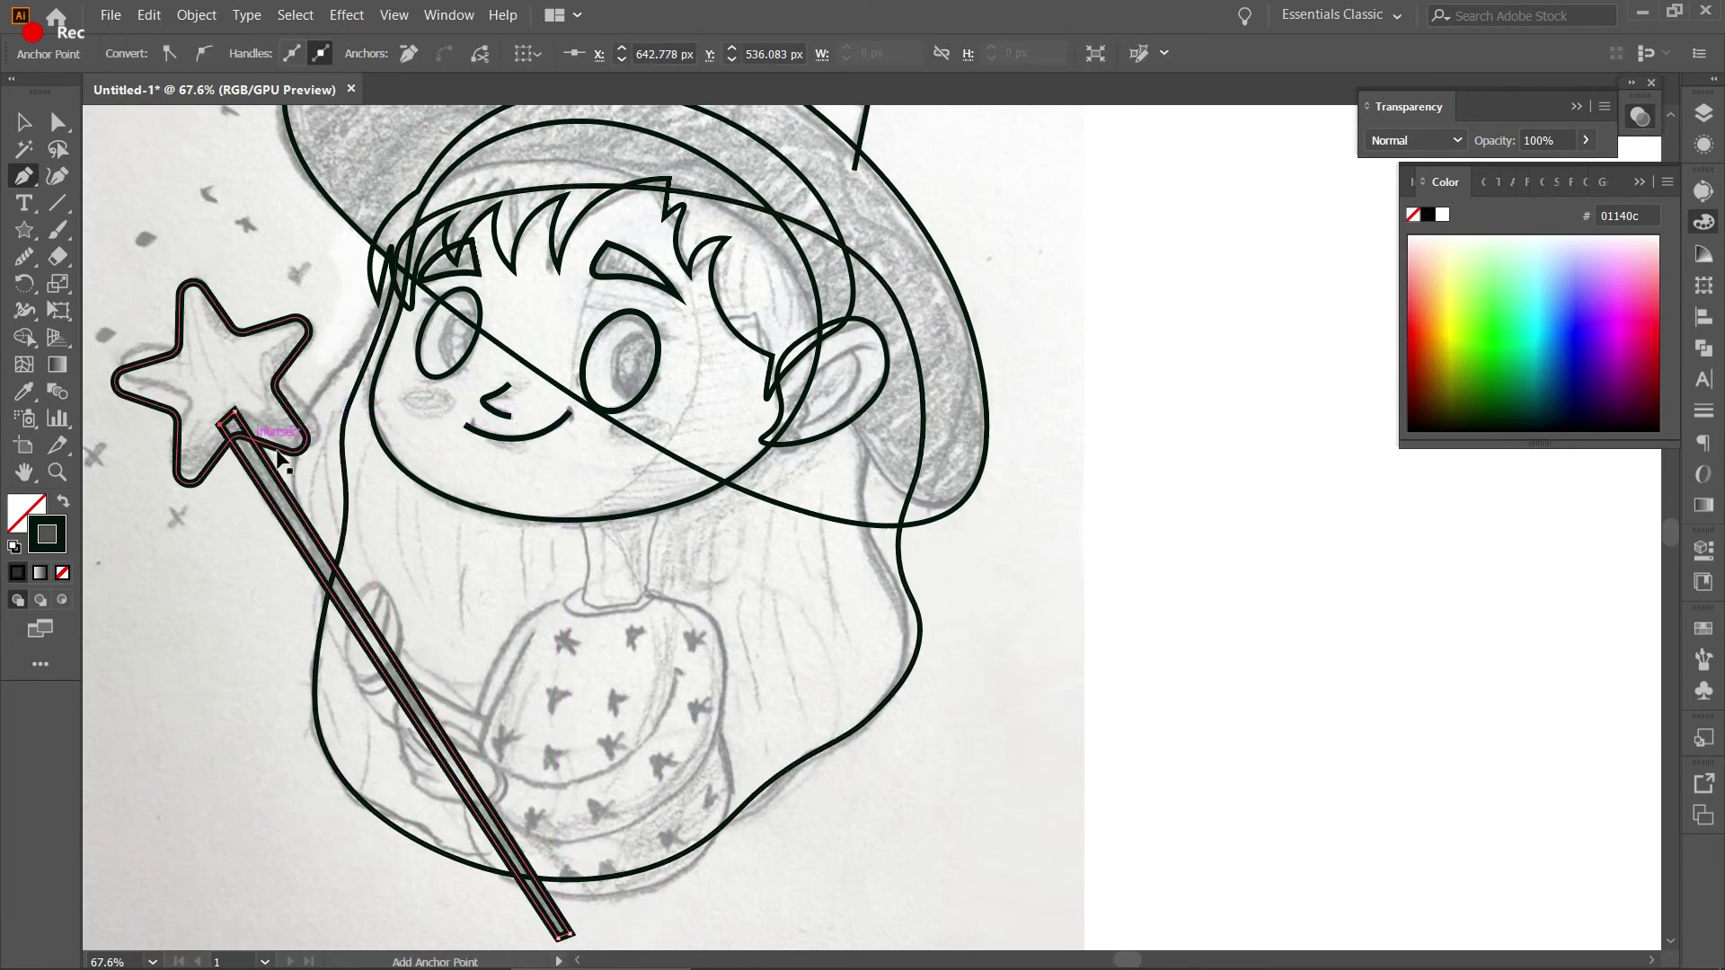
pyautogui.press('v')
pyautogui.moveTo(890, 756); pyautogui.dragTo(796, 714)
pyautogui.click(895, 713)
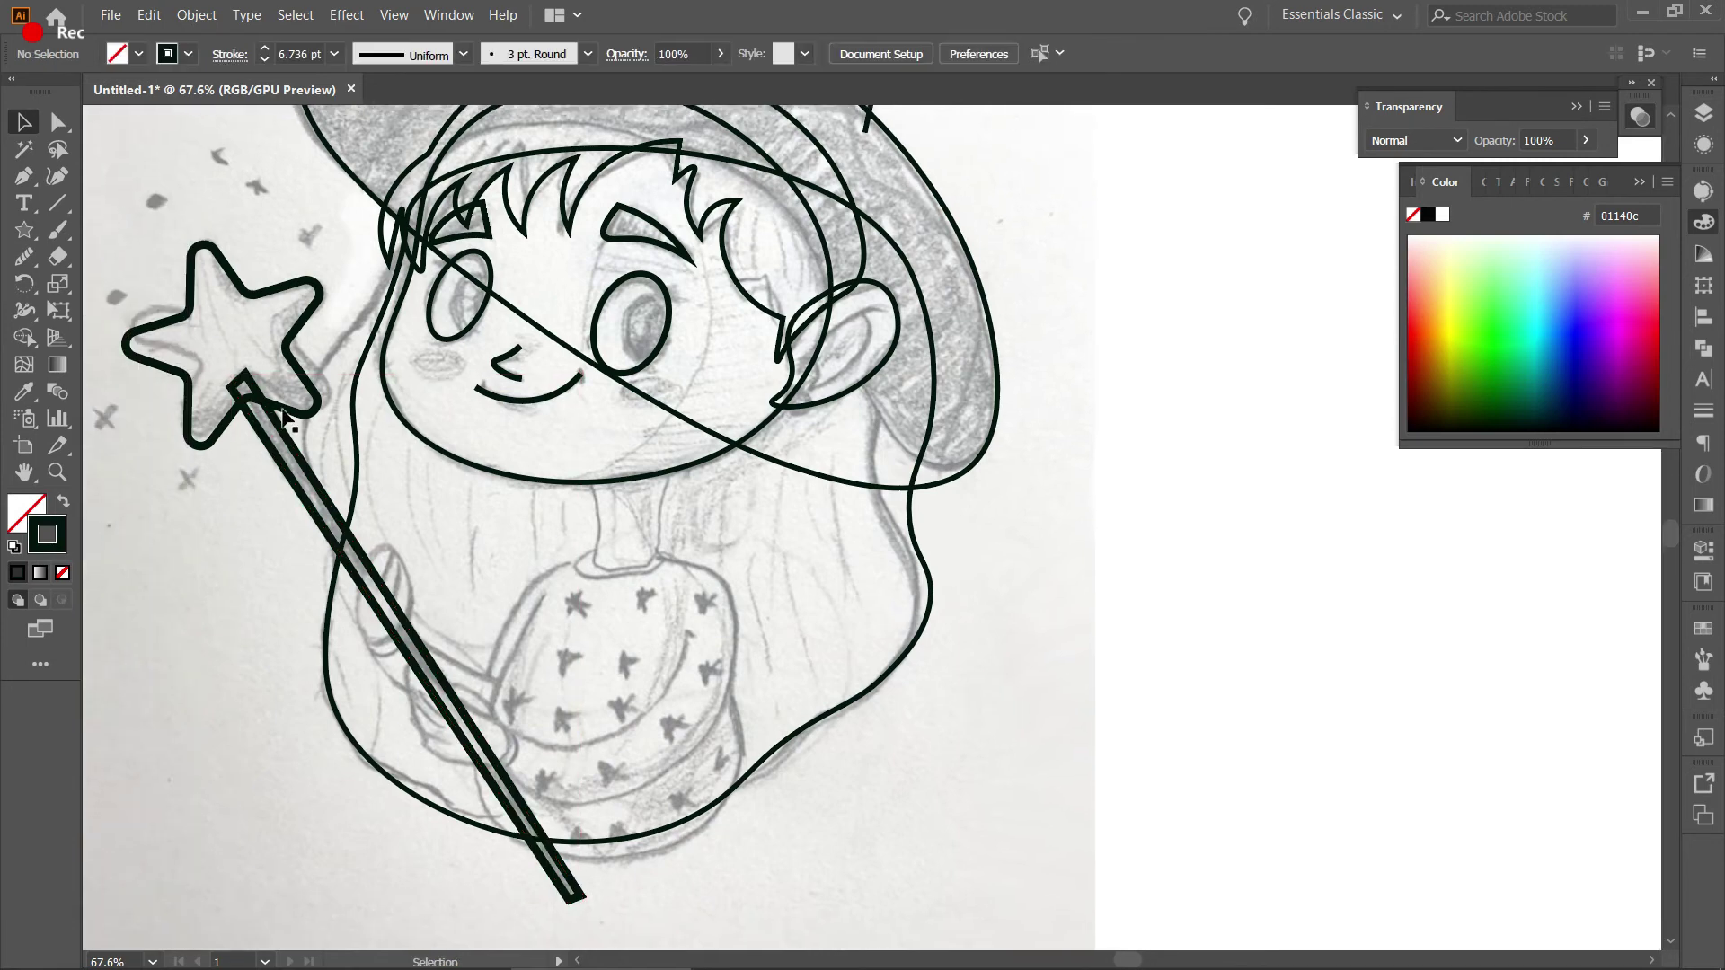
# Draw the neck as a closed curved shape from the chin down to the collar and back.
pyautogui.click(58, 176)
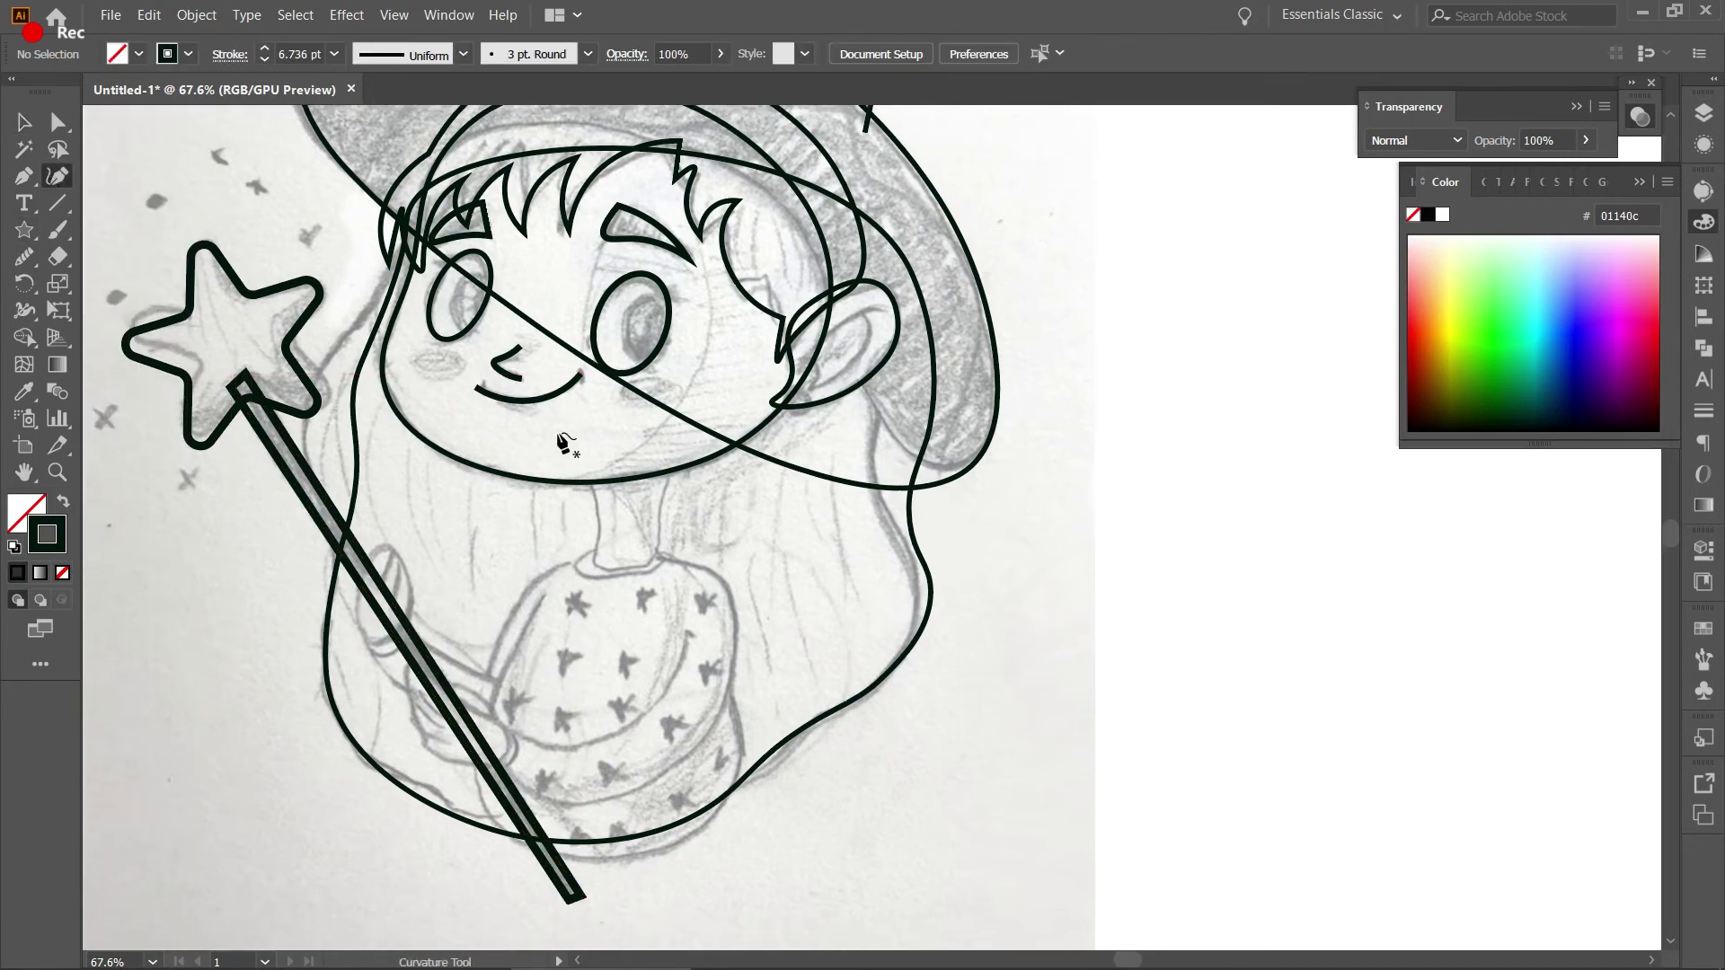
pyautogui.click(589, 474)
pyautogui.click(594, 566)
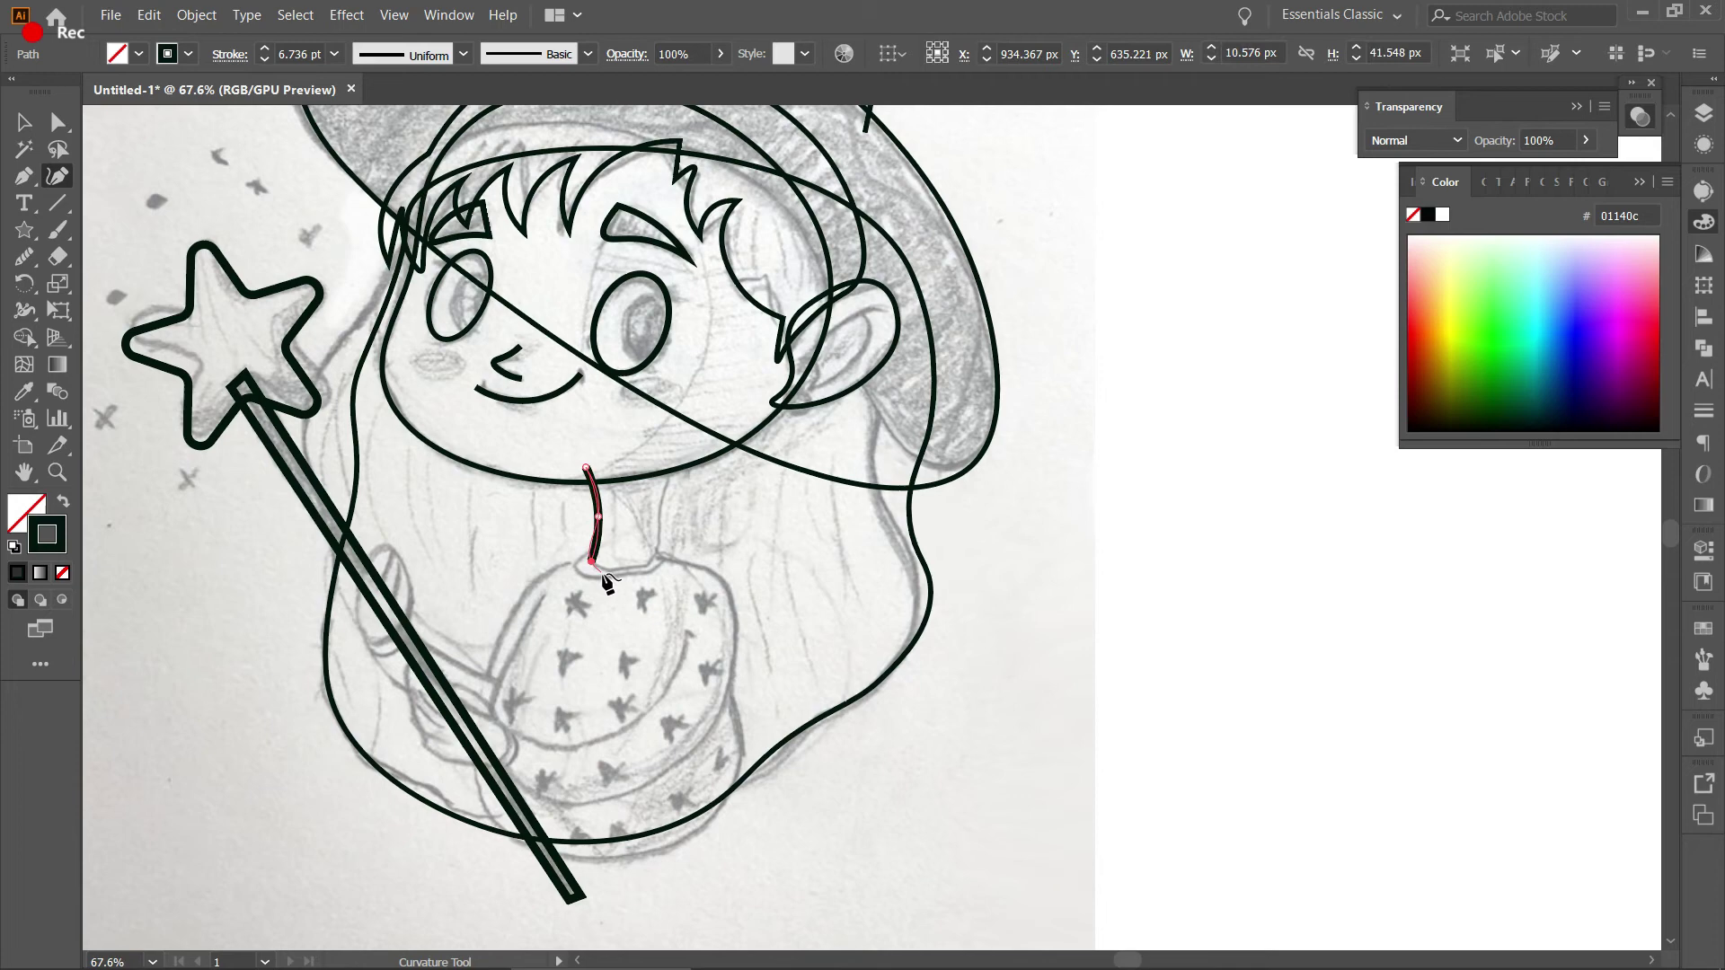
pyautogui.click(649, 573)
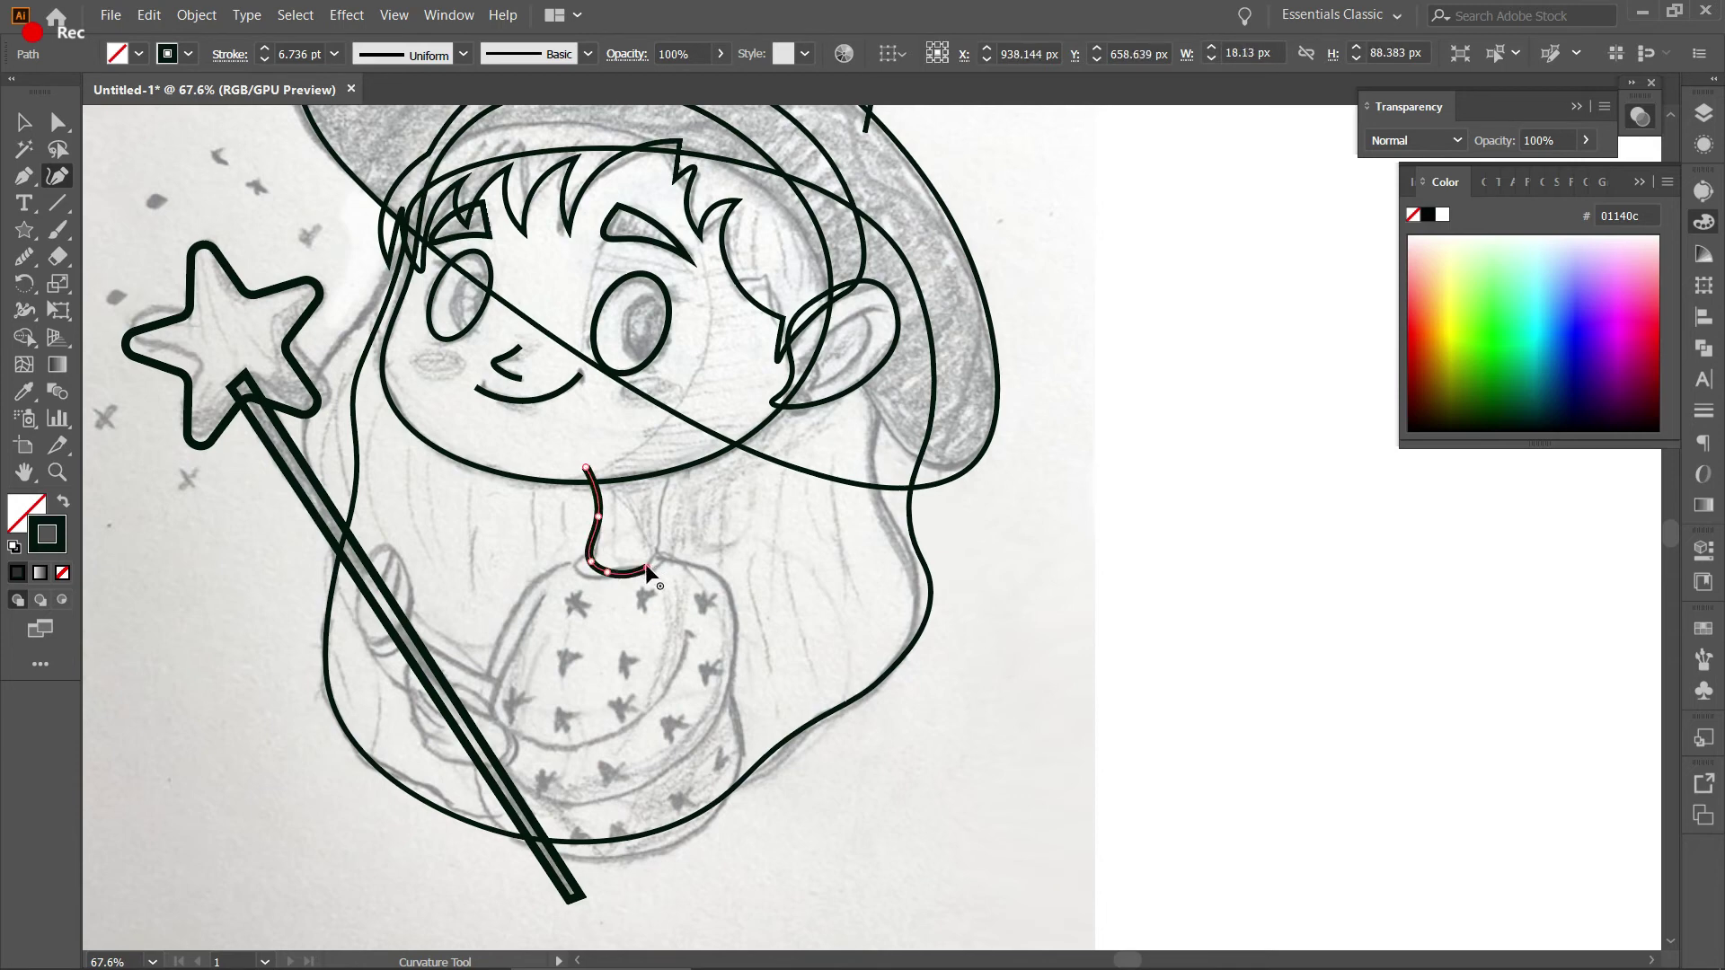
pyautogui.click(657, 556)
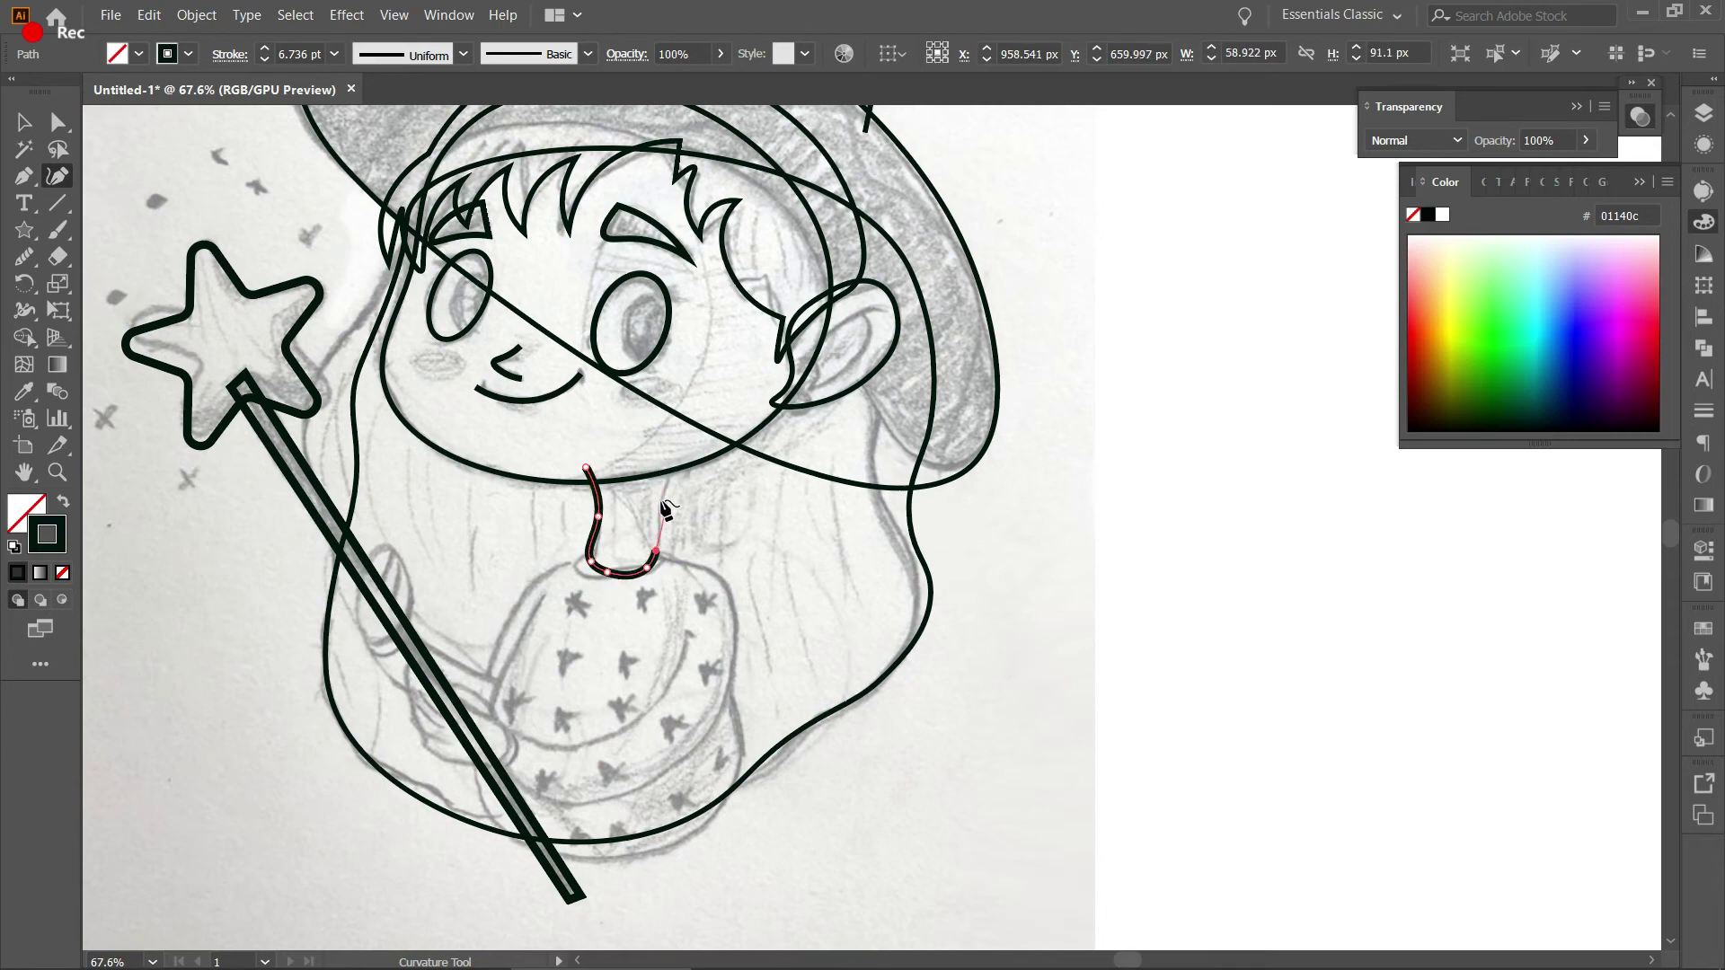
pyautogui.click(658, 527)
pyautogui.click(661, 496)
pyautogui.click(664, 466)
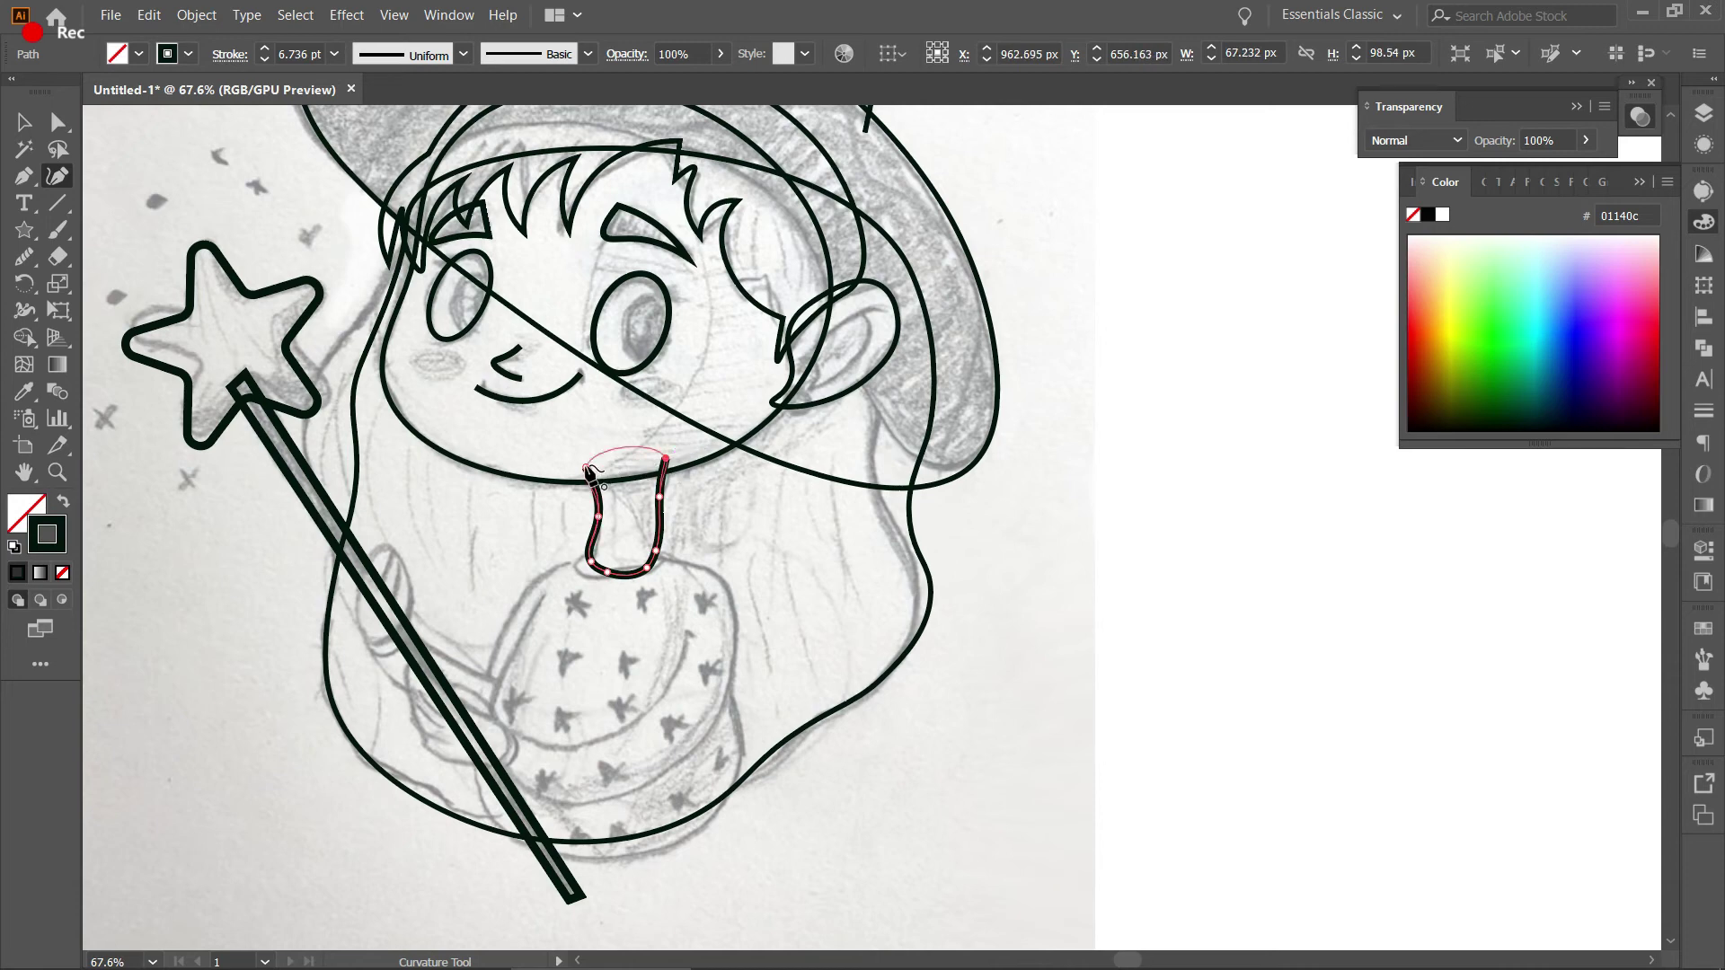
pyautogui.click(587, 470)
pyautogui.press('v')
pyautogui.scroll(-2, 678, 495)
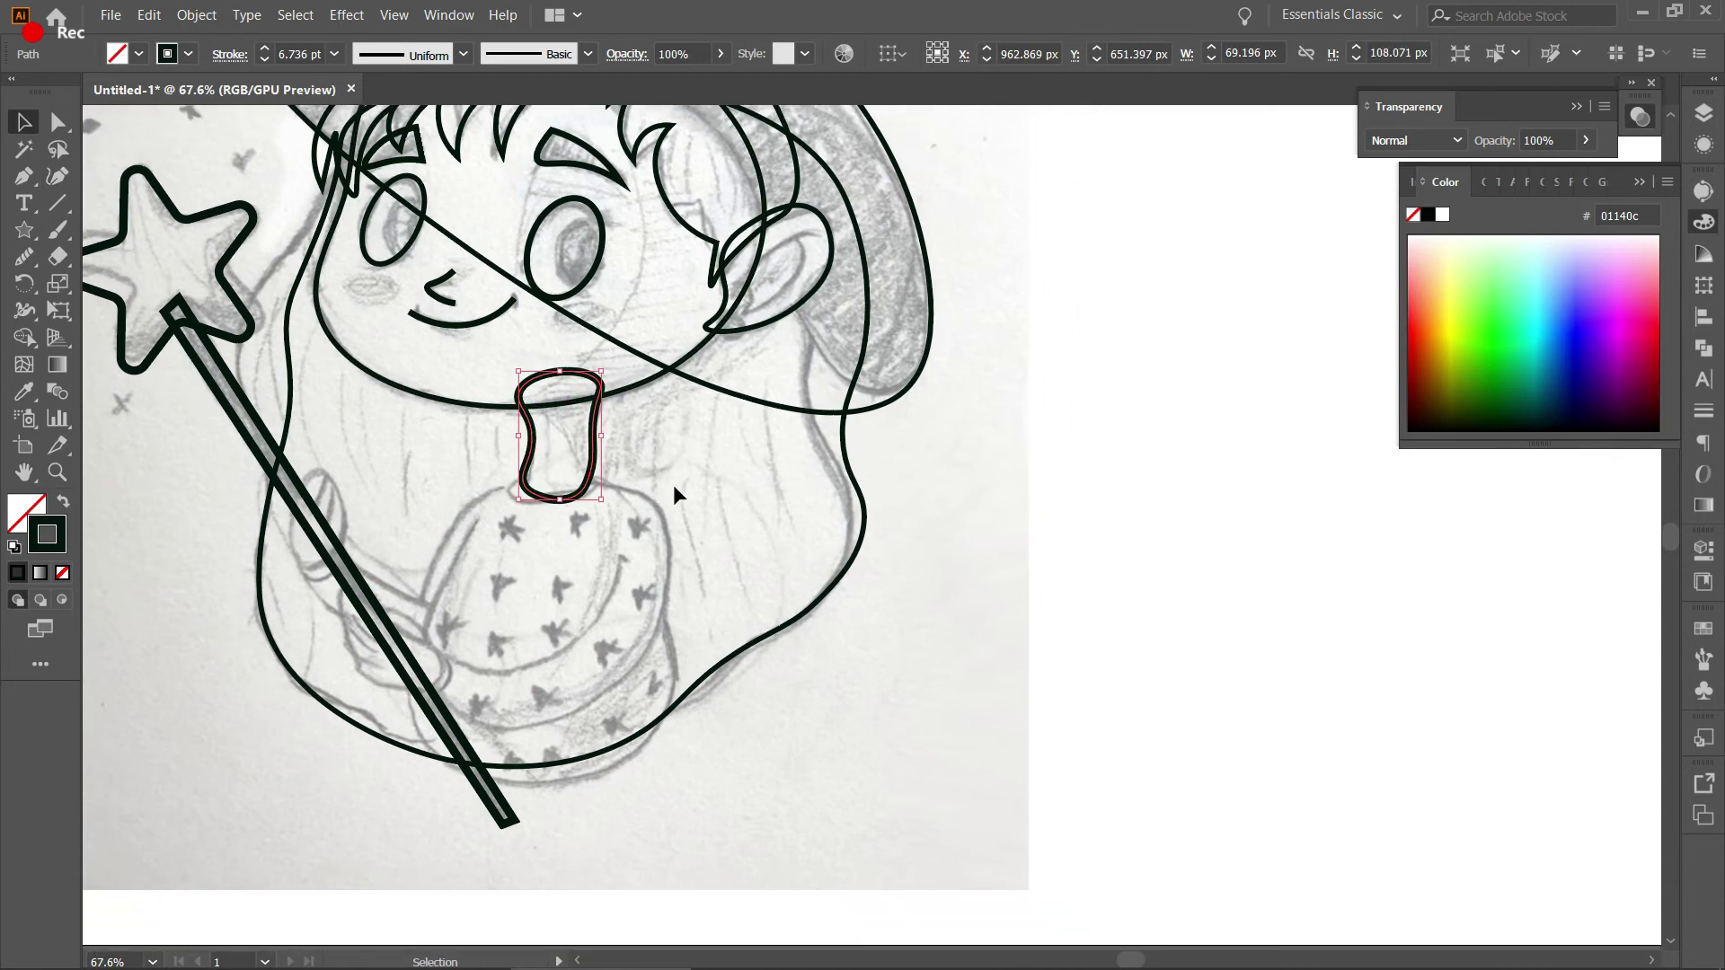
# Sample the thinner 4 pt stroke onto the neck shape, then begin the torso outline at the neck's base.
pyautogui.press('i')
pyautogui.click(594, 448)
pyautogui.press('v')
pyautogui.scroll(2, 405, 472)
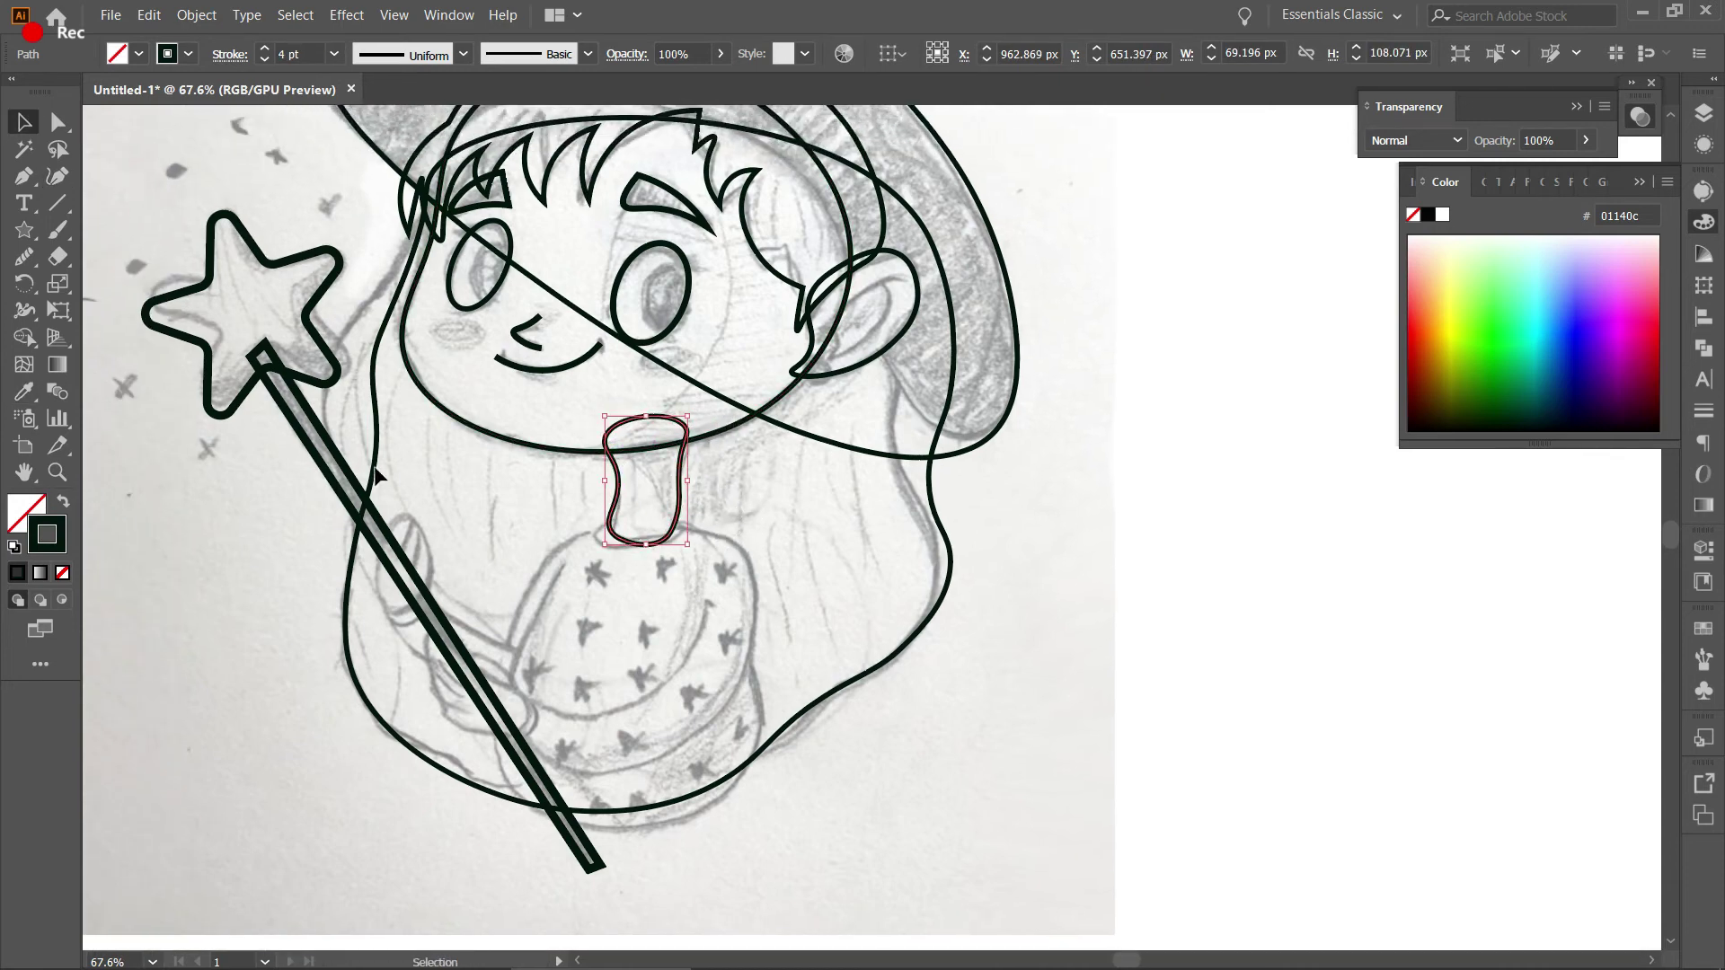
pyautogui.click(259, 367)
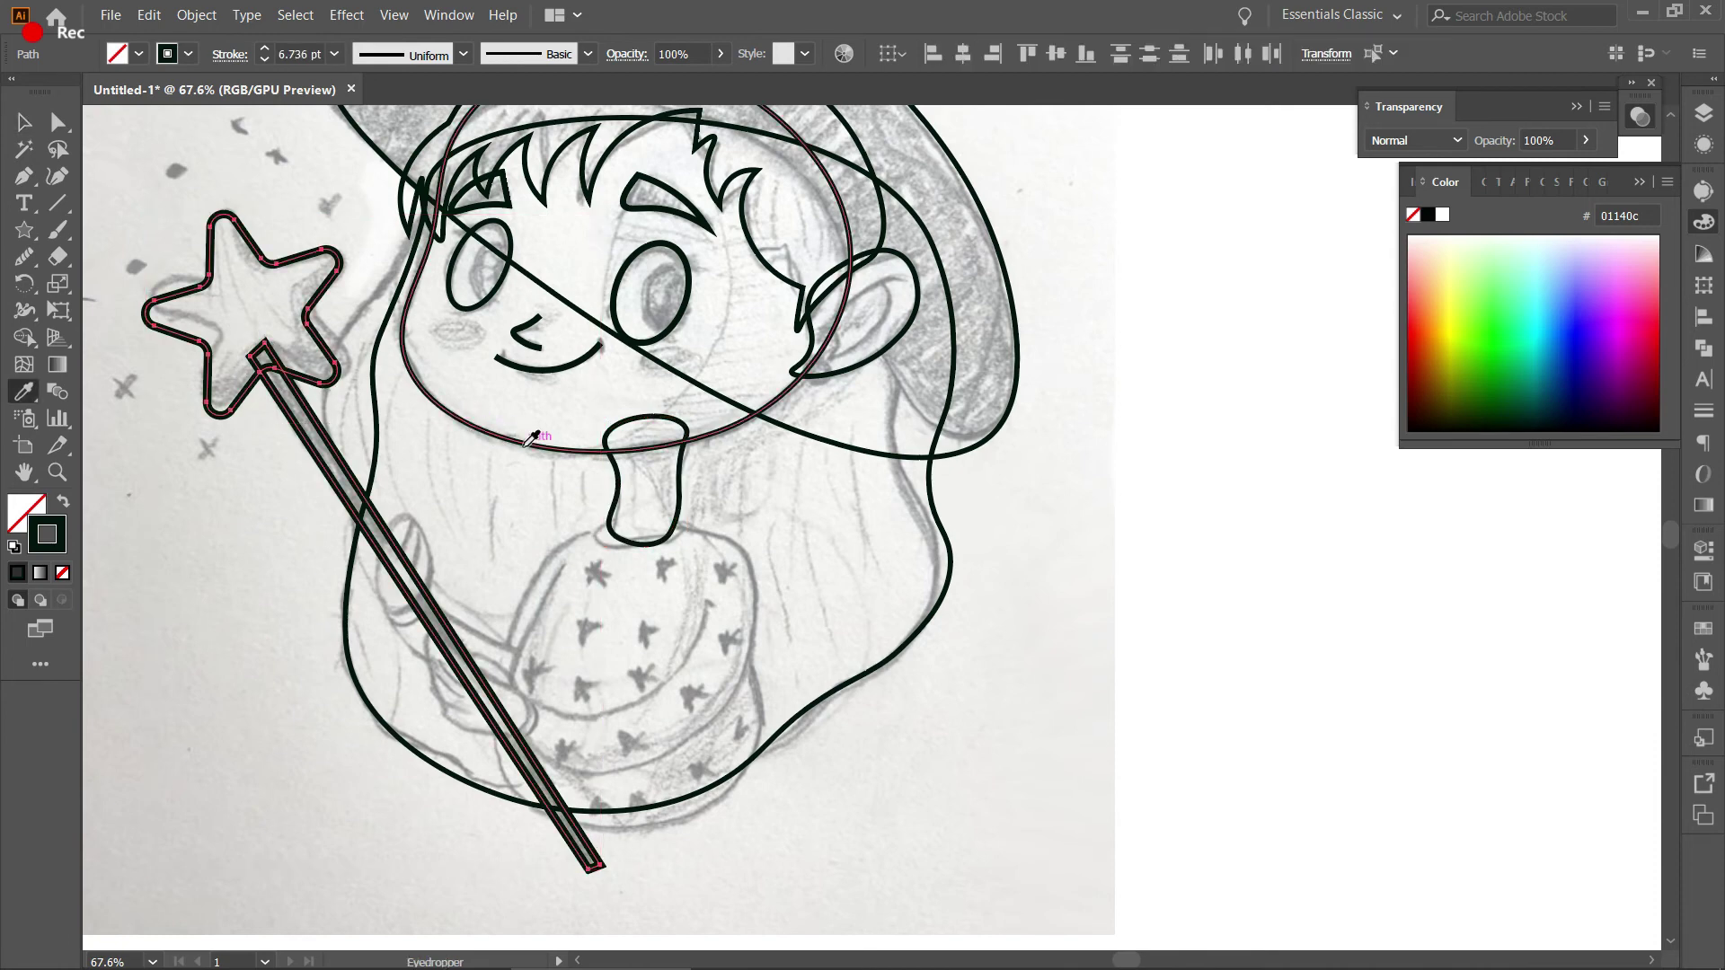
pyautogui.click(303, 511)
pyautogui.press('space')
pyautogui.moveTo(414, 527); pyautogui.dragTo(373, 514)
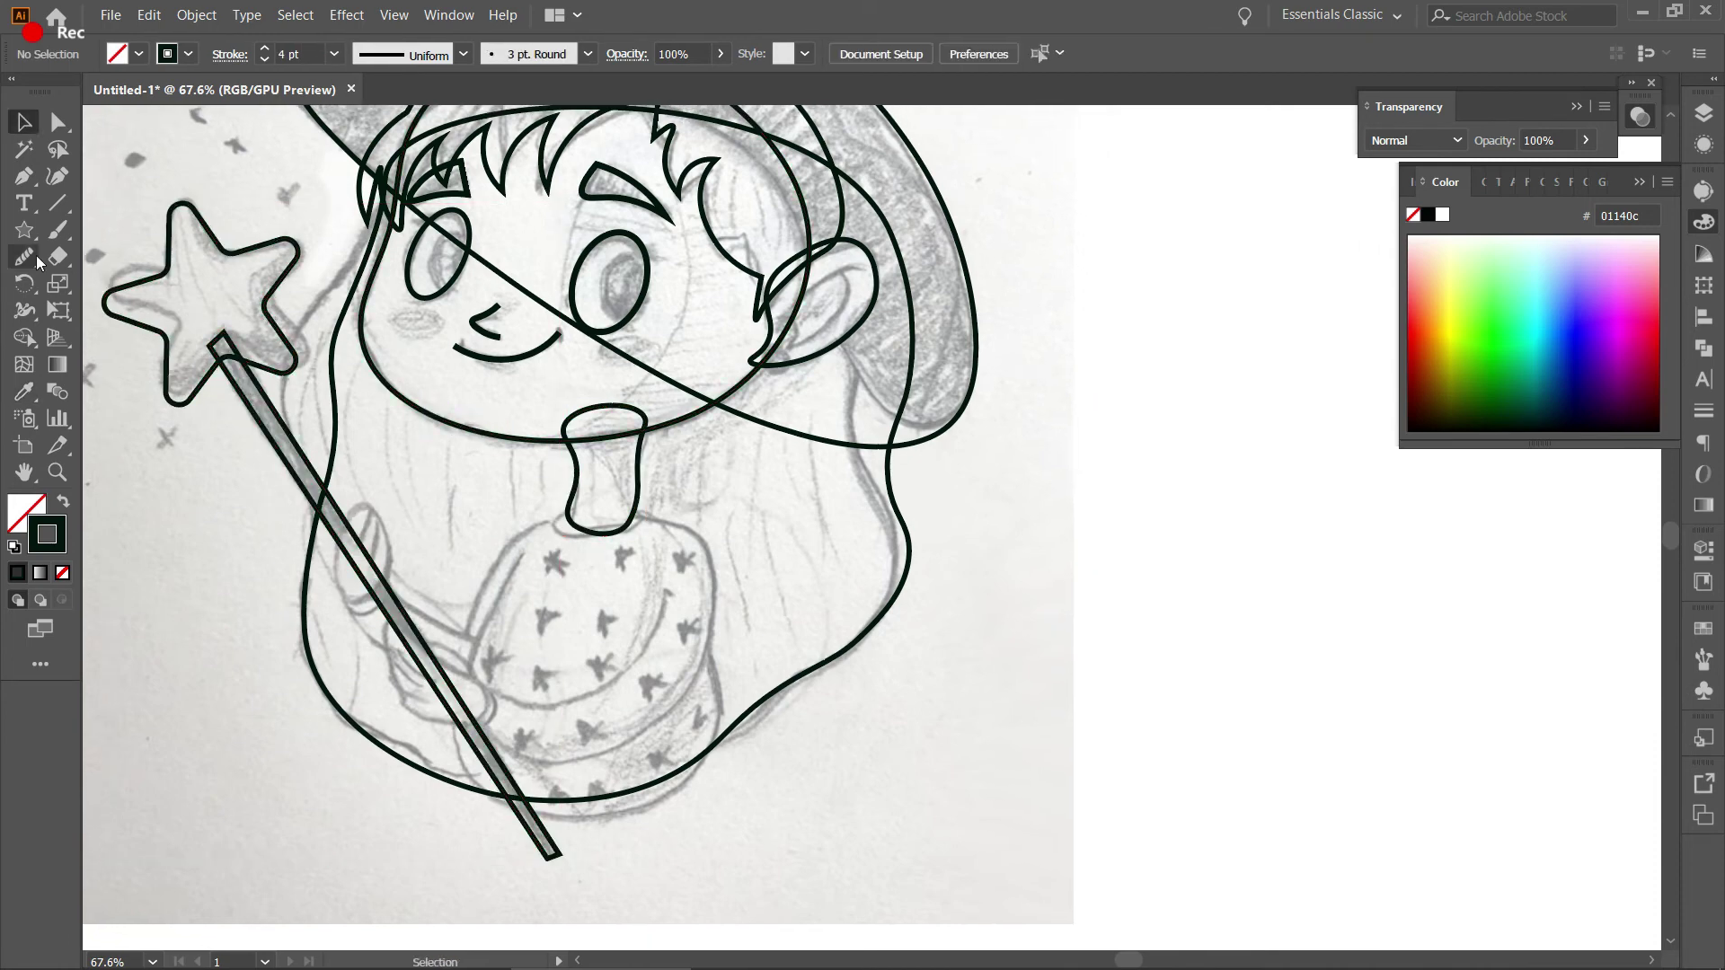
pyautogui.click(58, 176)
pyautogui.click(573, 511)
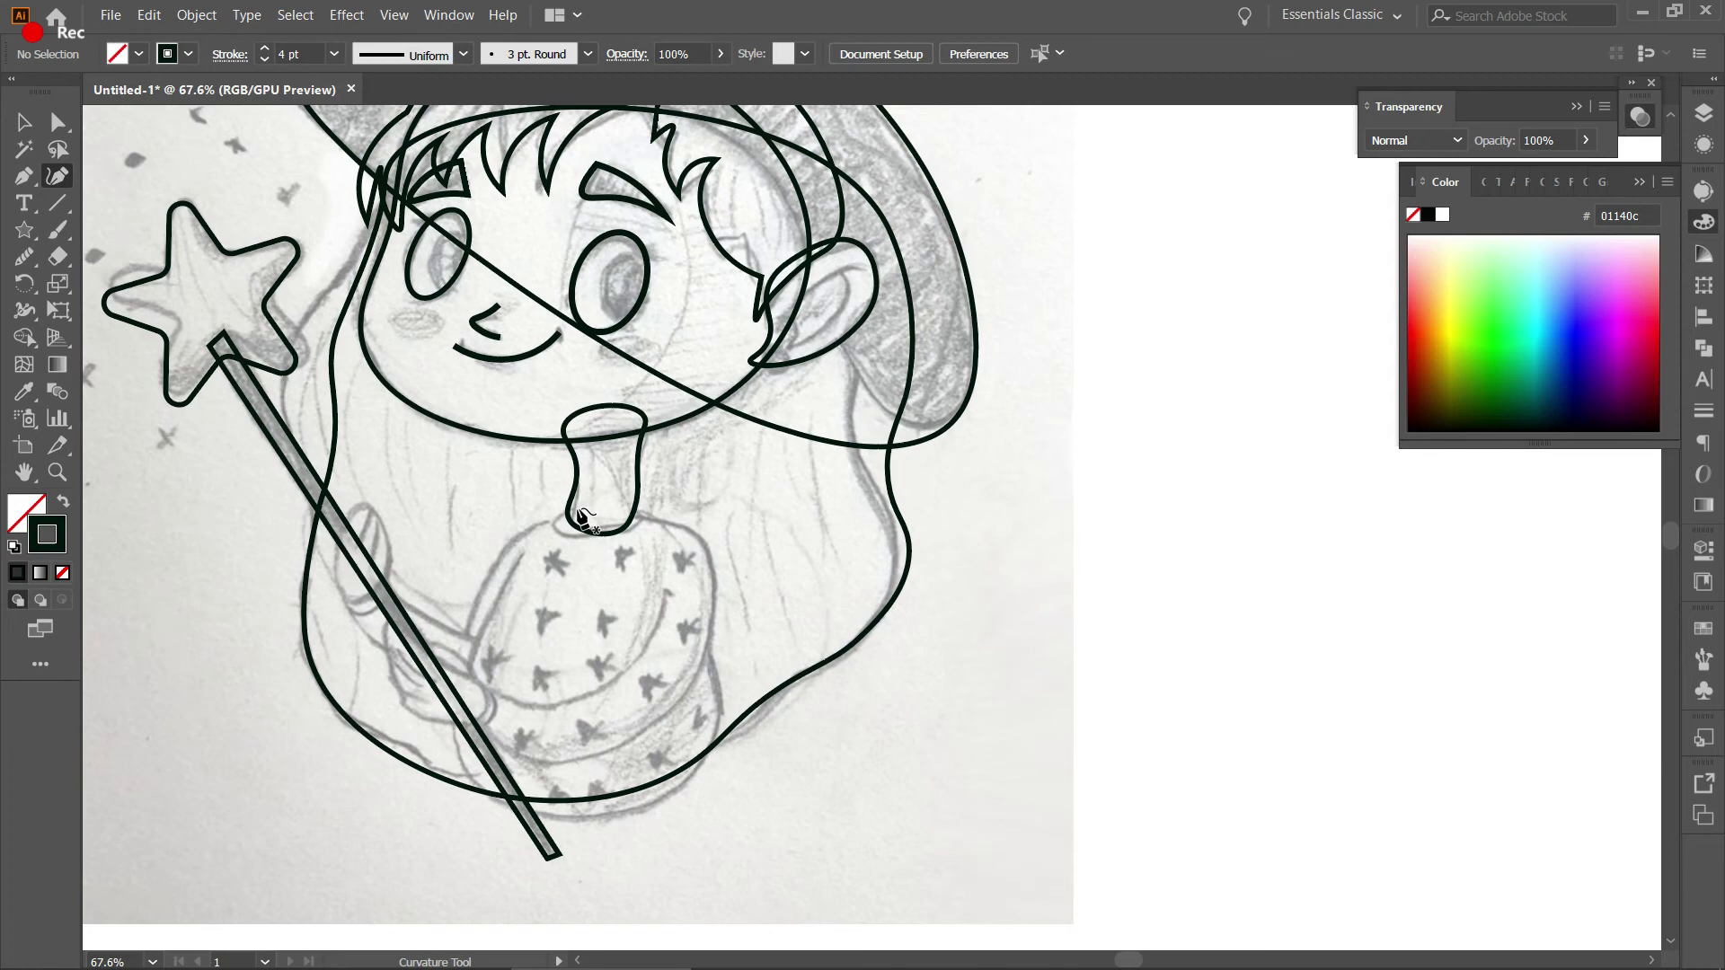
# Close the rounded torso shape down the left side, across the bottom and back up the right to the neck.
pyautogui.click(512, 582)
pyautogui.click(473, 667)
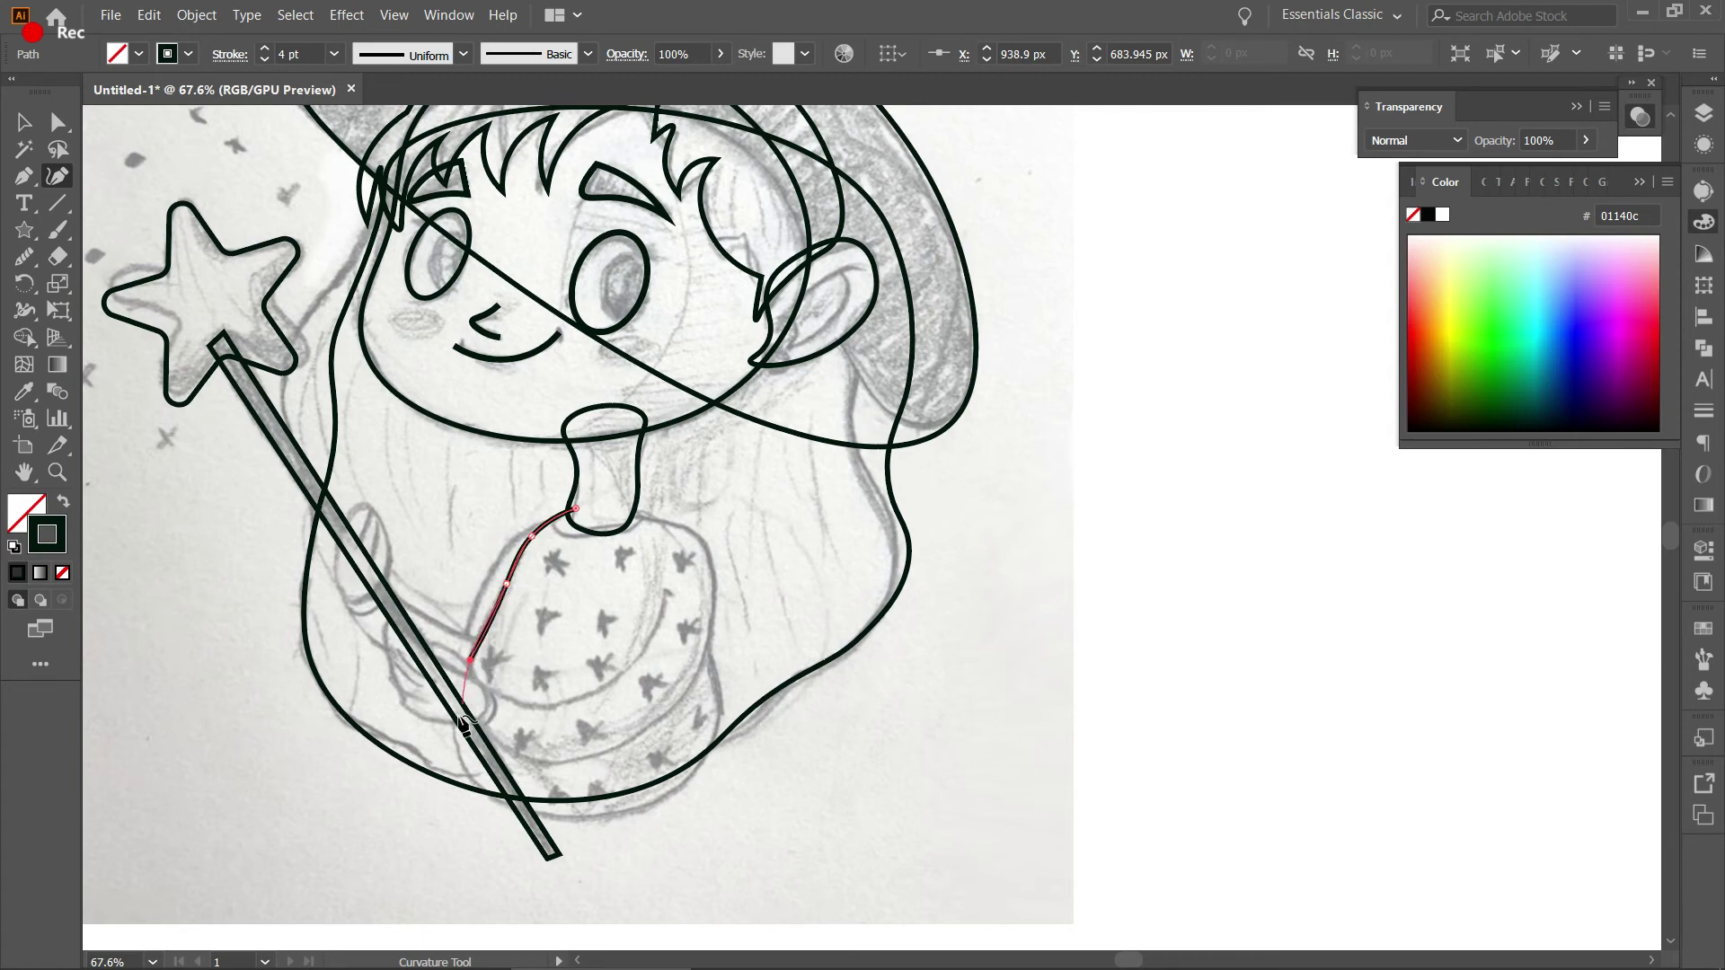
pyautogui.click(465, 764)
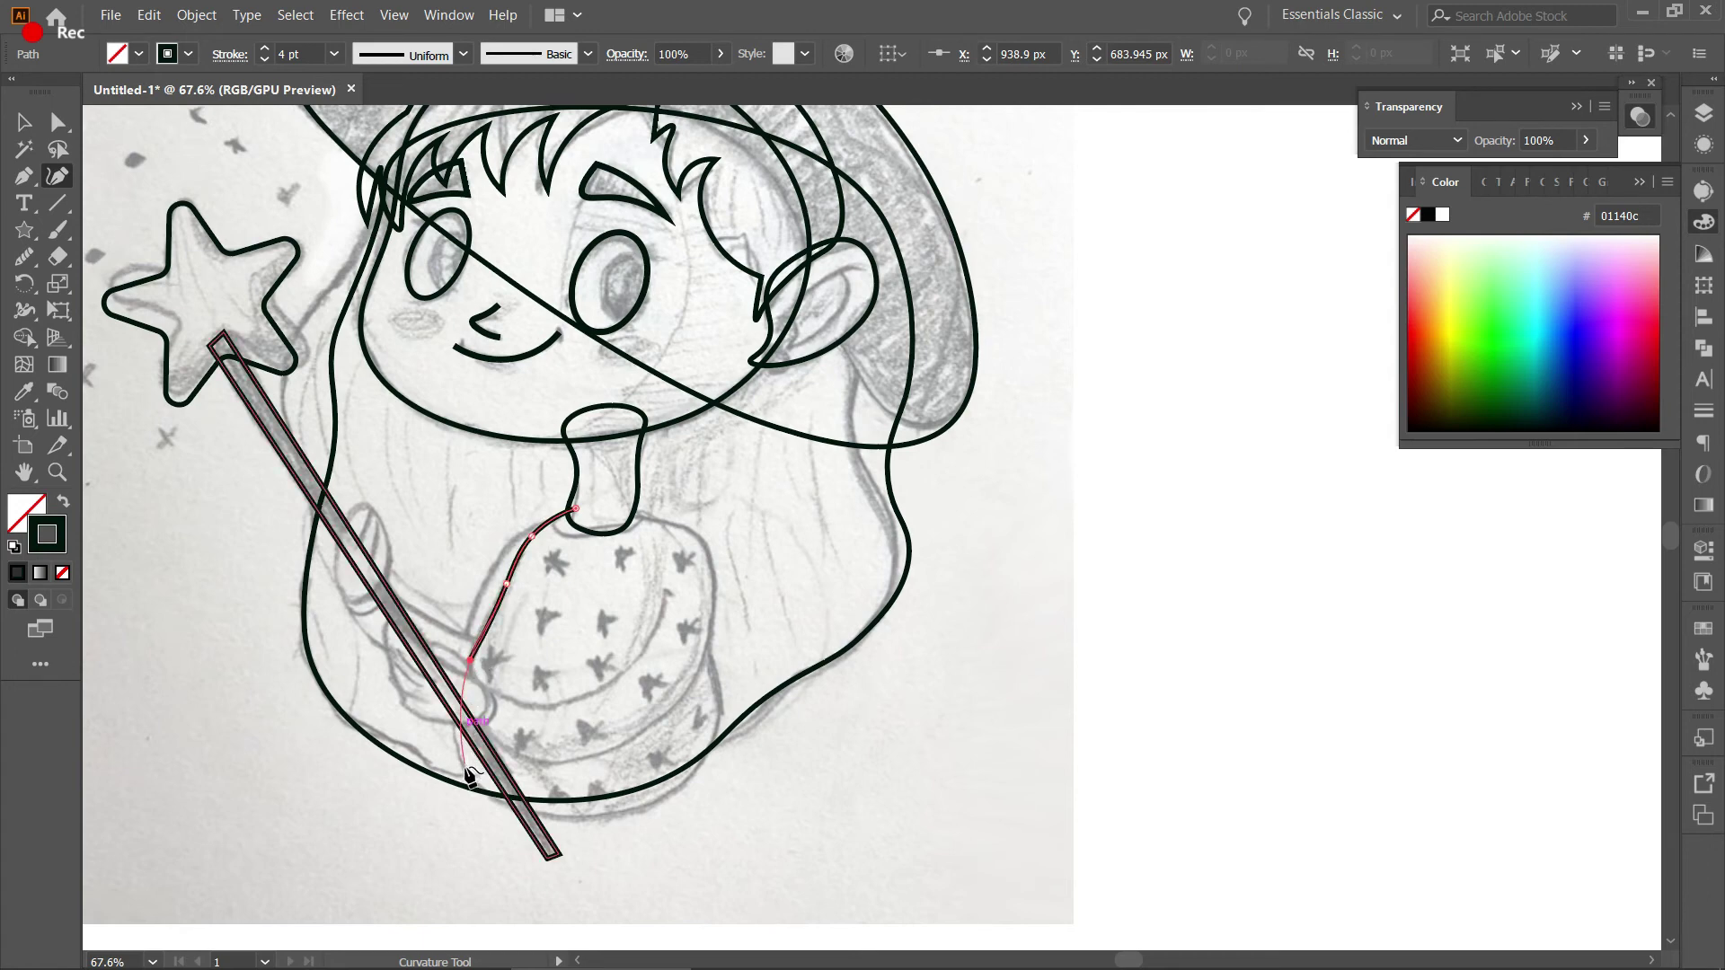
pyautogui.click(506, 822)
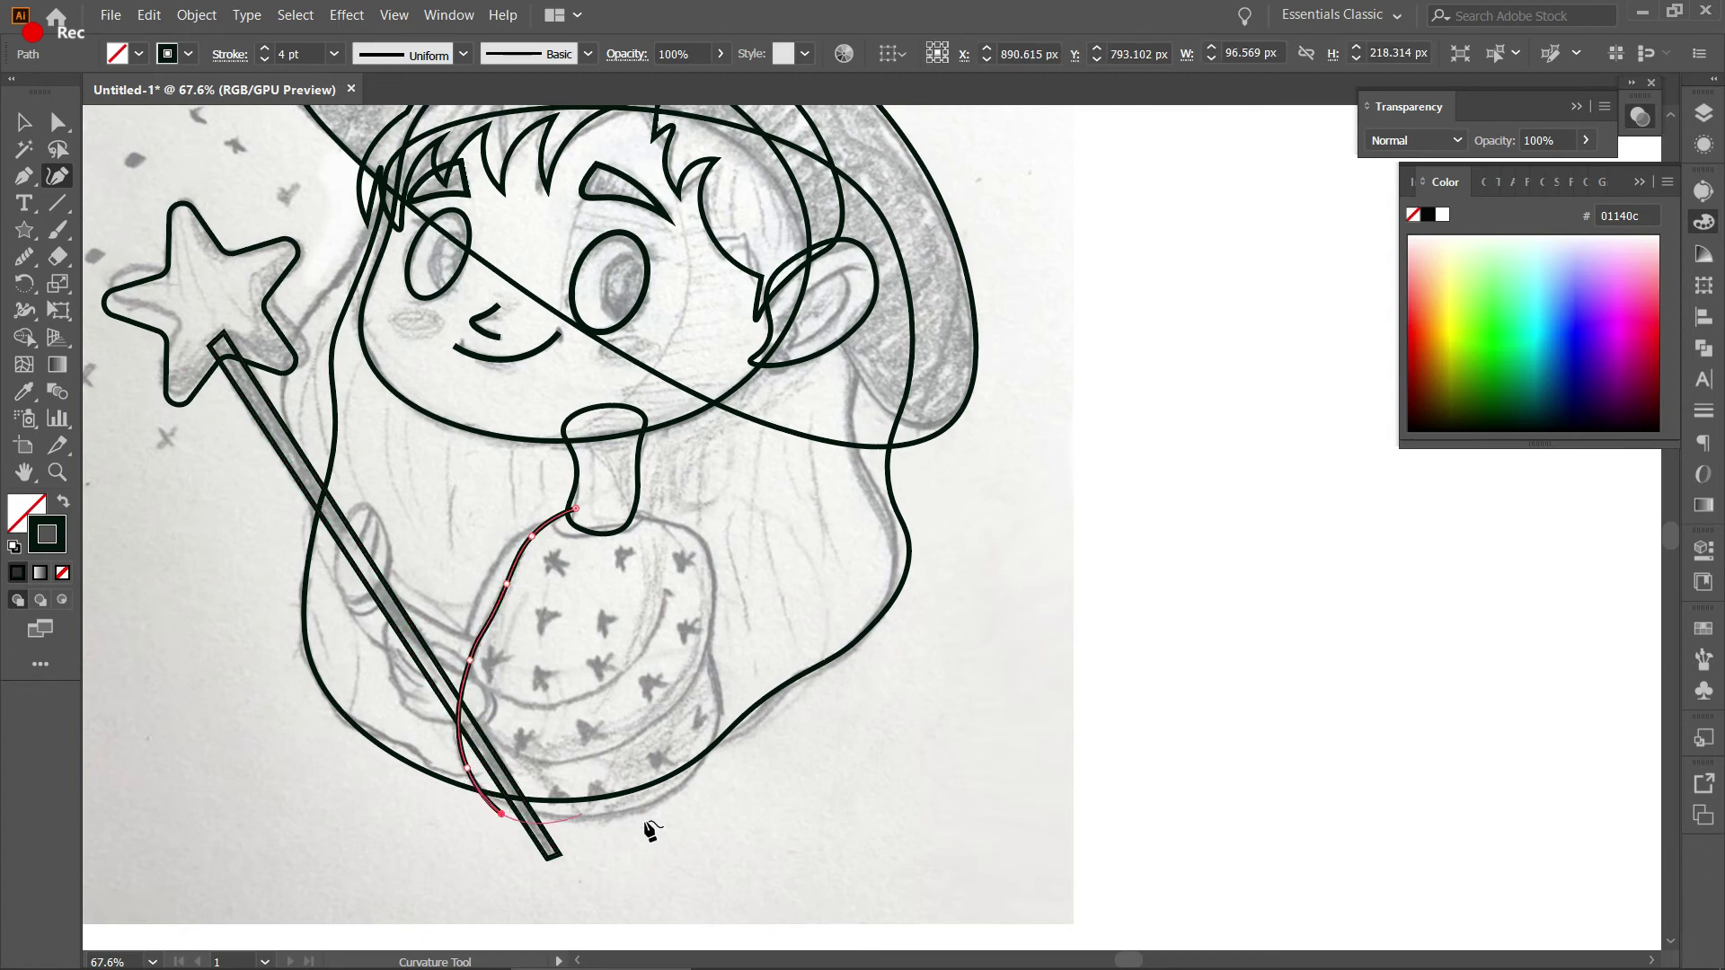
pyautogui.click(710, 798)
pyautogui.click(728, 723)
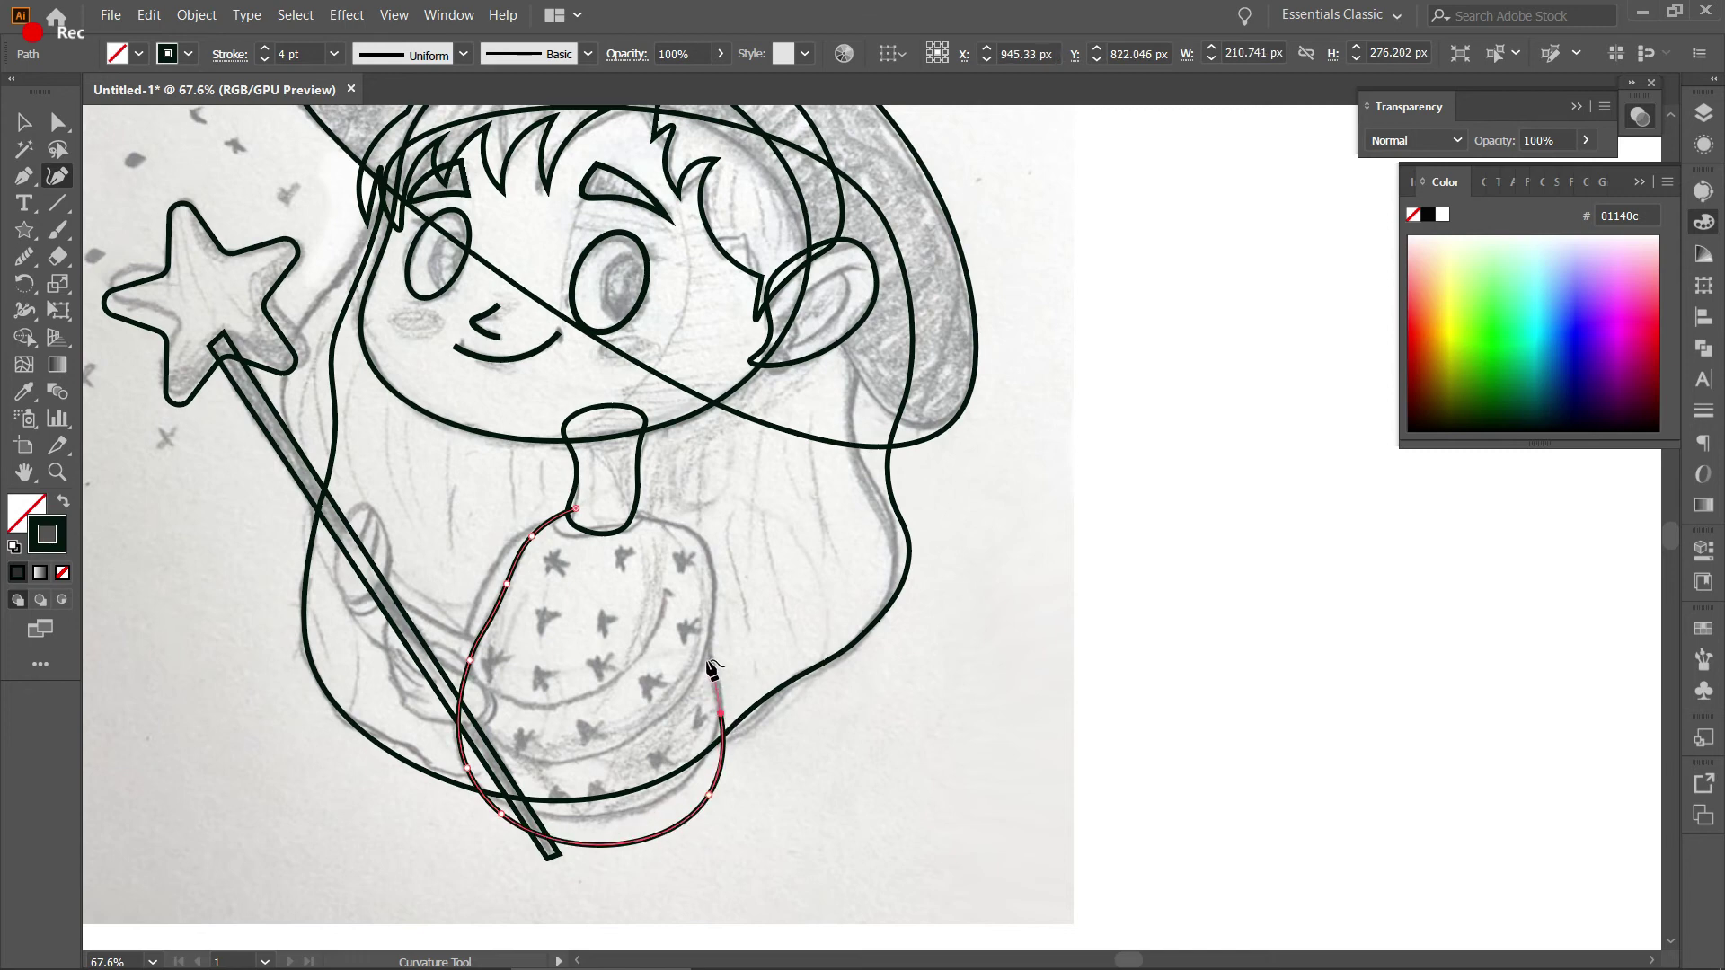
pyautogui.click(697, 625)
pyautogui.click(677, 542)
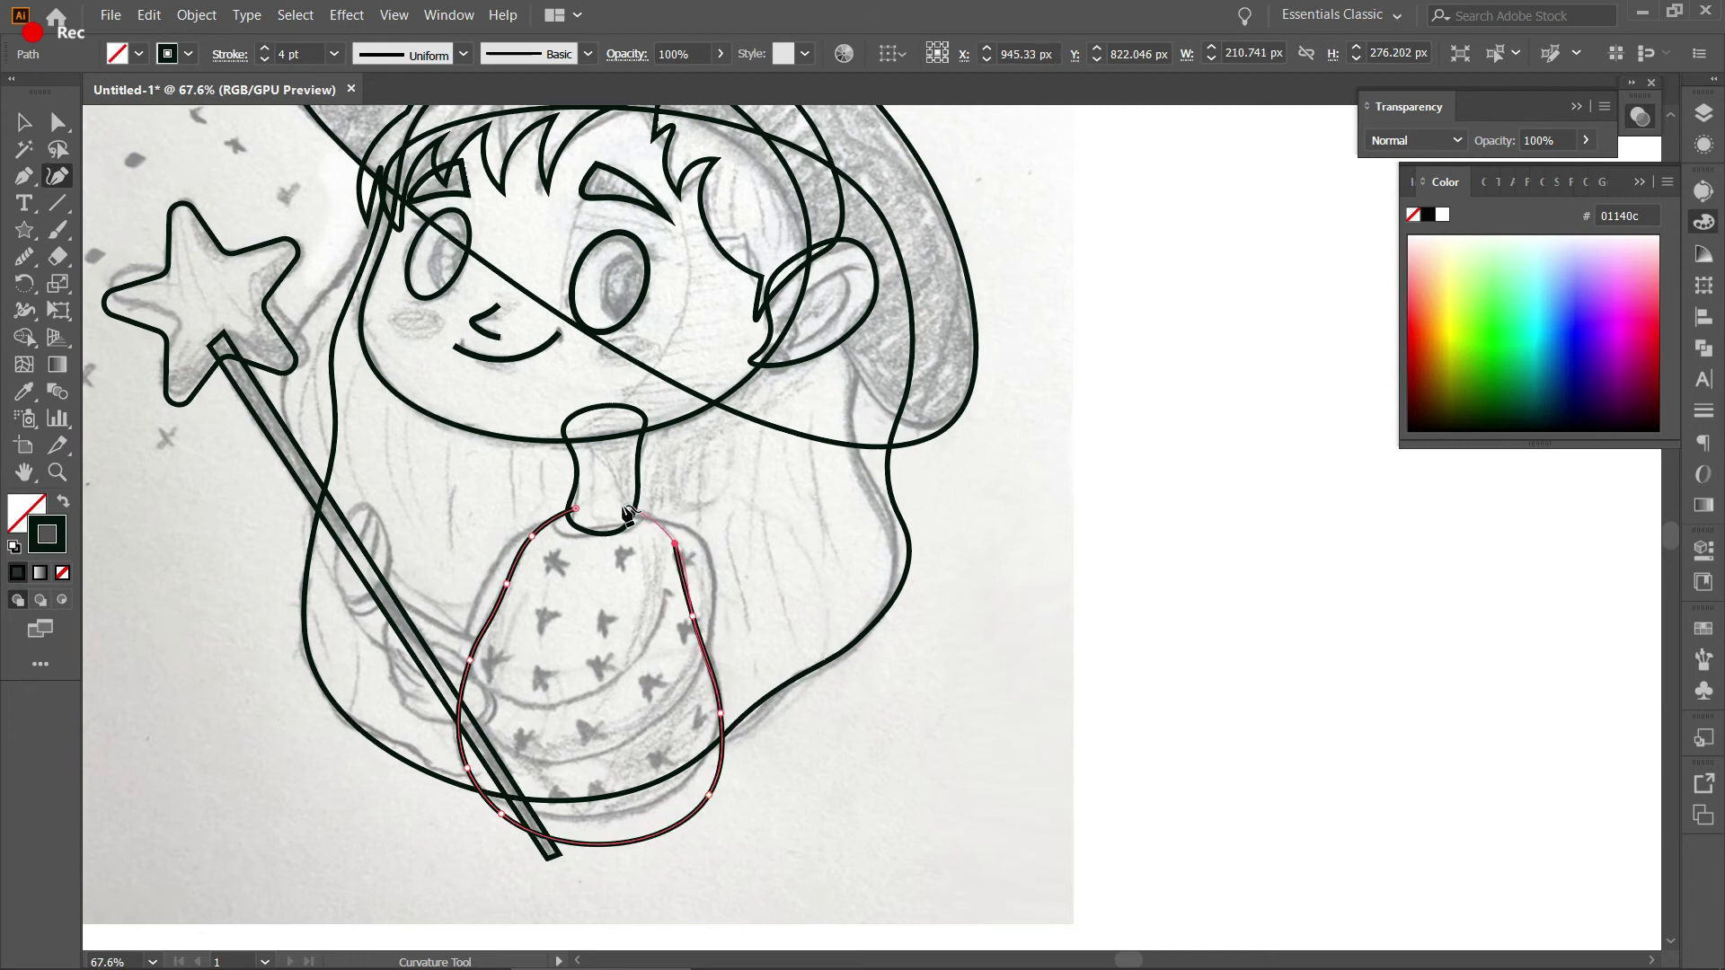
pyautogui.click(627, 516)
# Smooth the torso outline along its left and right sides, then deselect it.
pyautogui.click(22, 259)
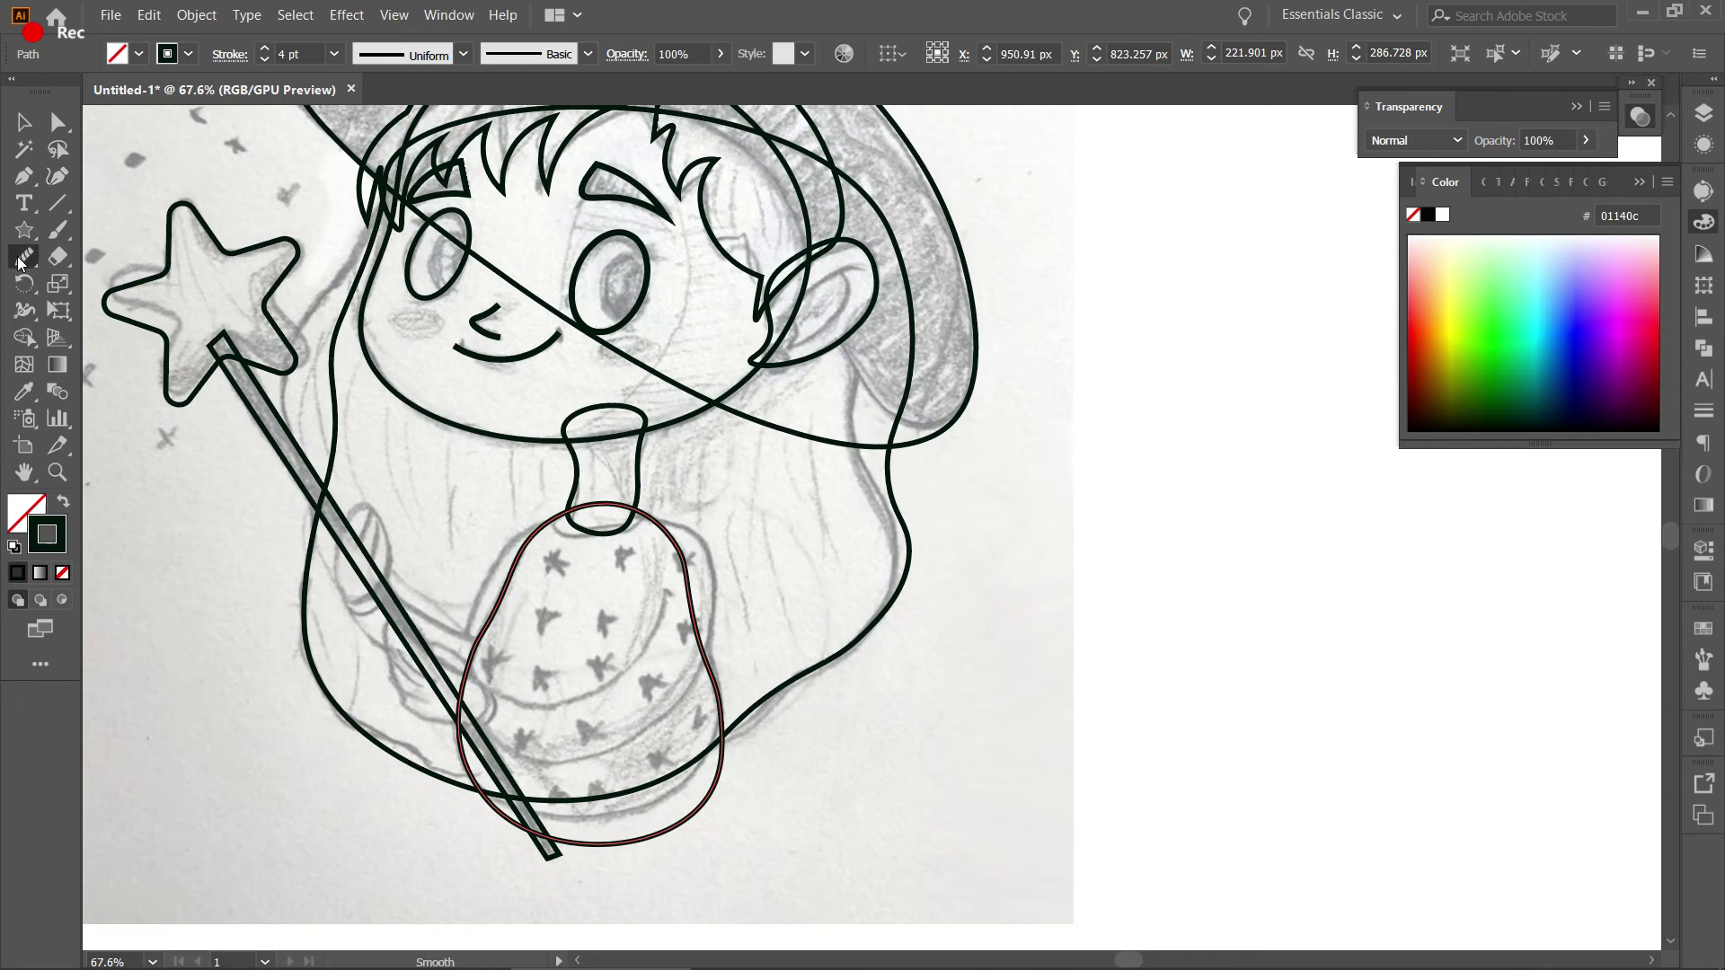
pyautogui.moveTo(537, 532); pyautogui.dragTo(464, 715)
pyautogui.moveTo(698, 648); pyautogui.dragTo(721, 775)
pyautogui.press('v')
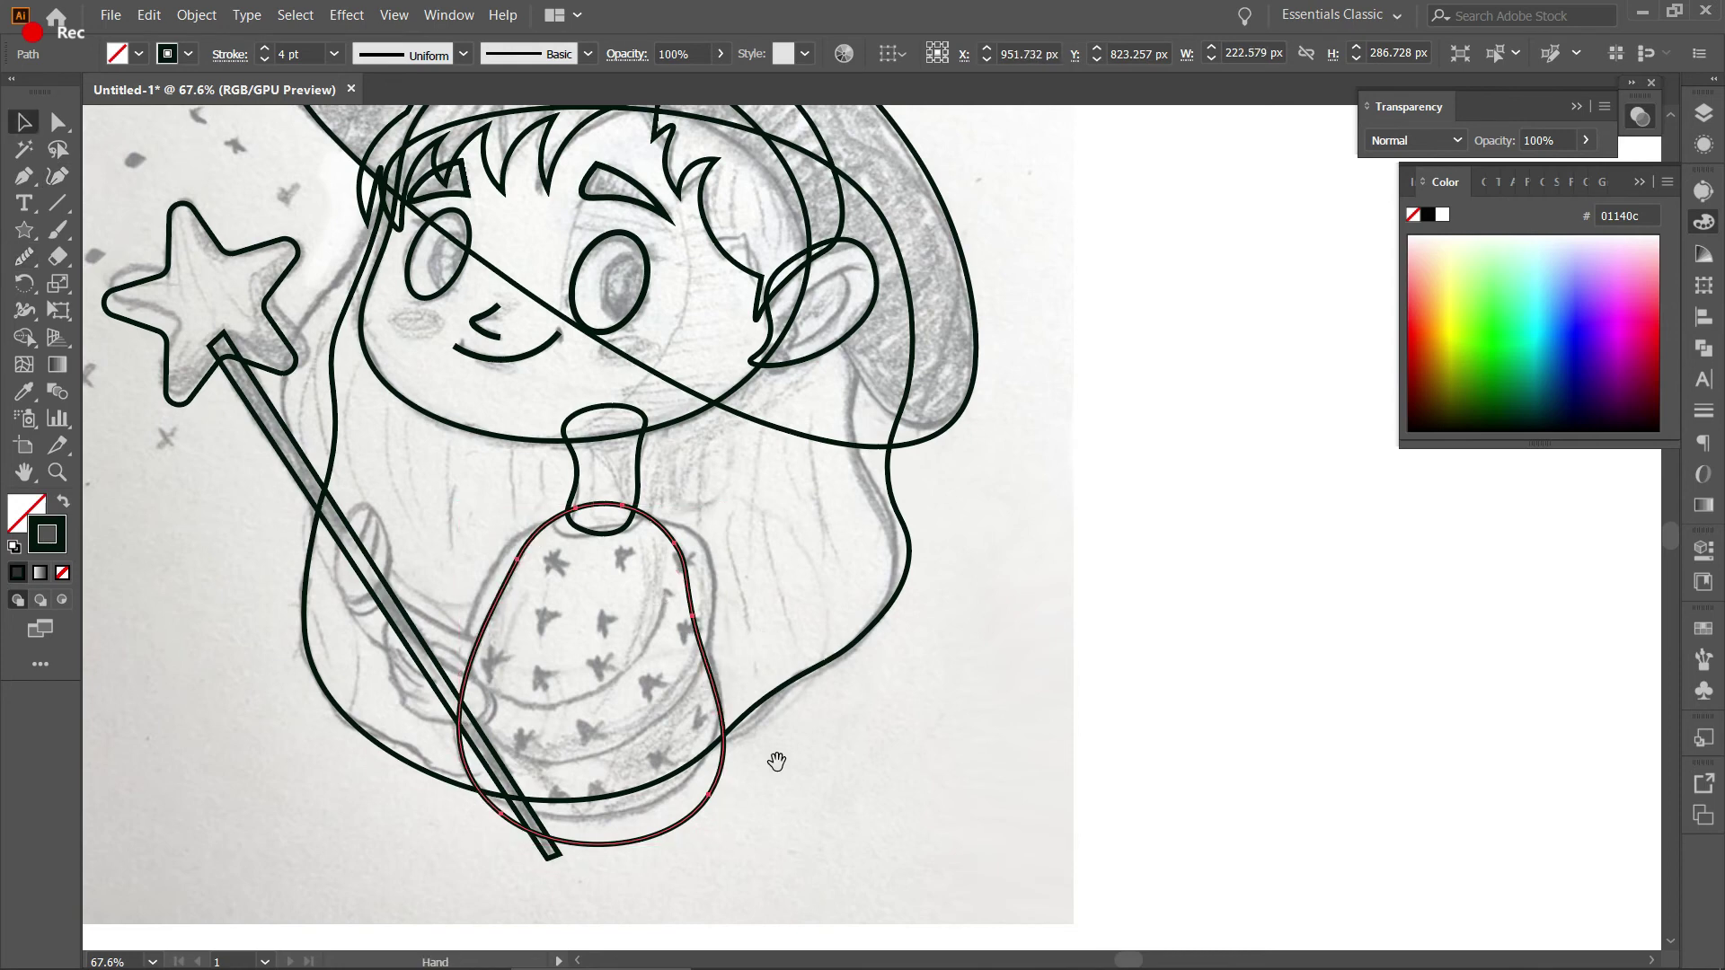
pyautogui.click(853, 749)
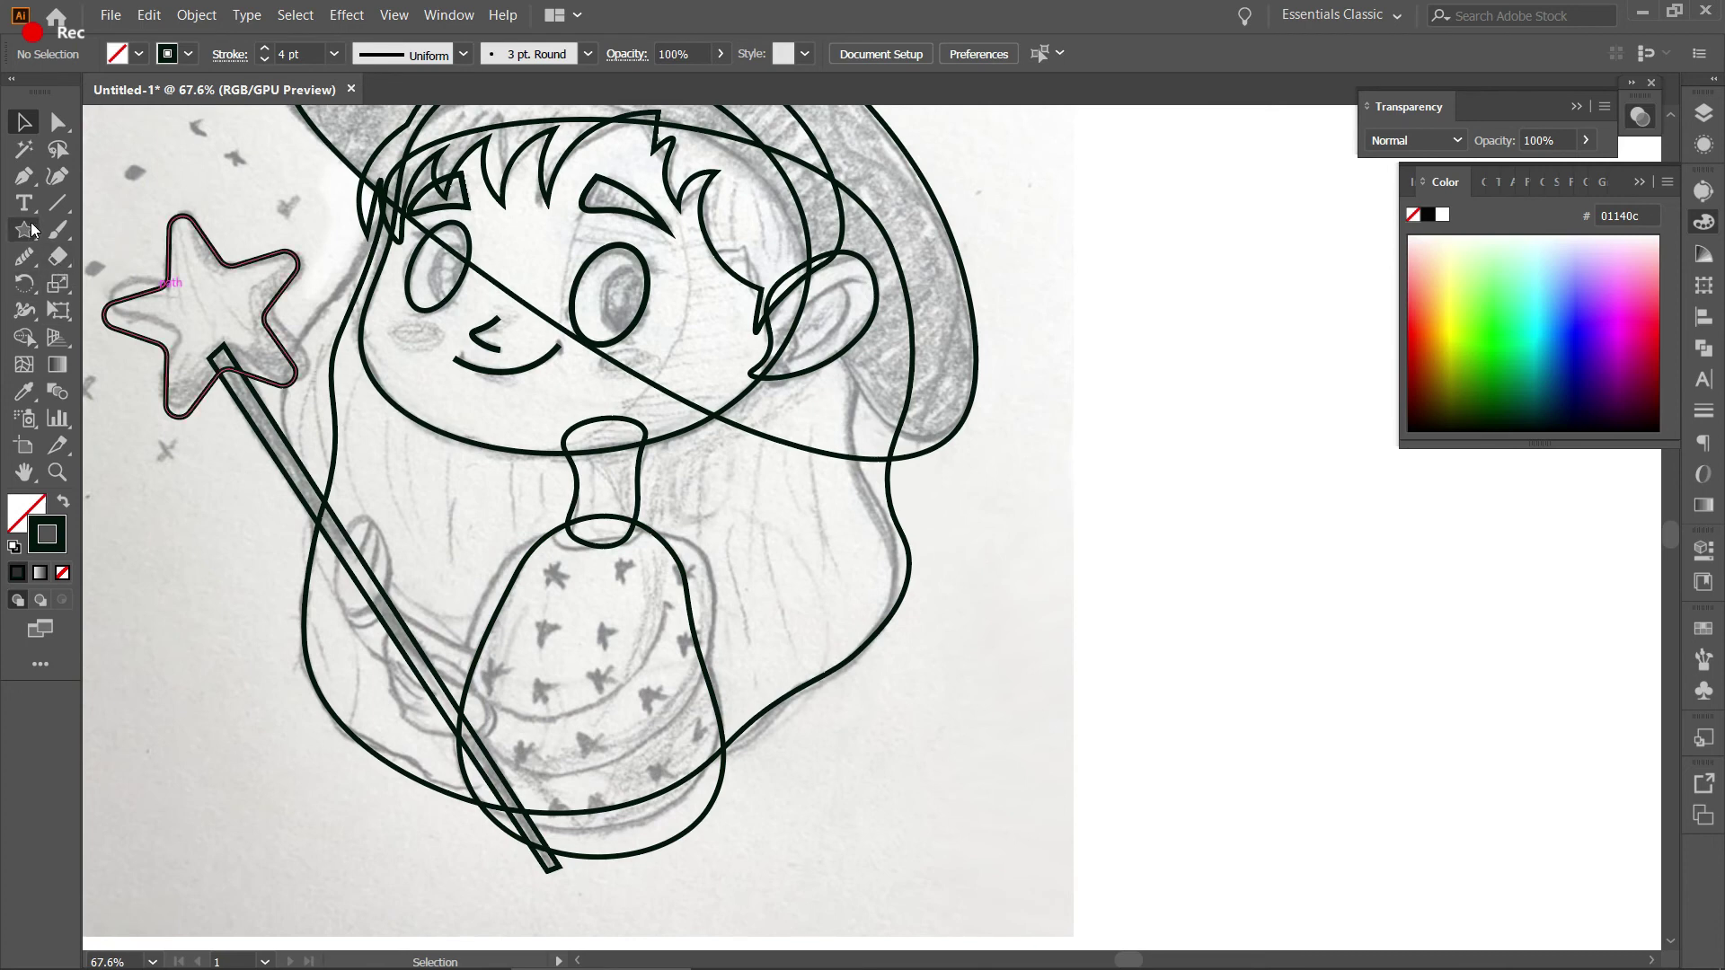
pyautogui.click(58, 175)
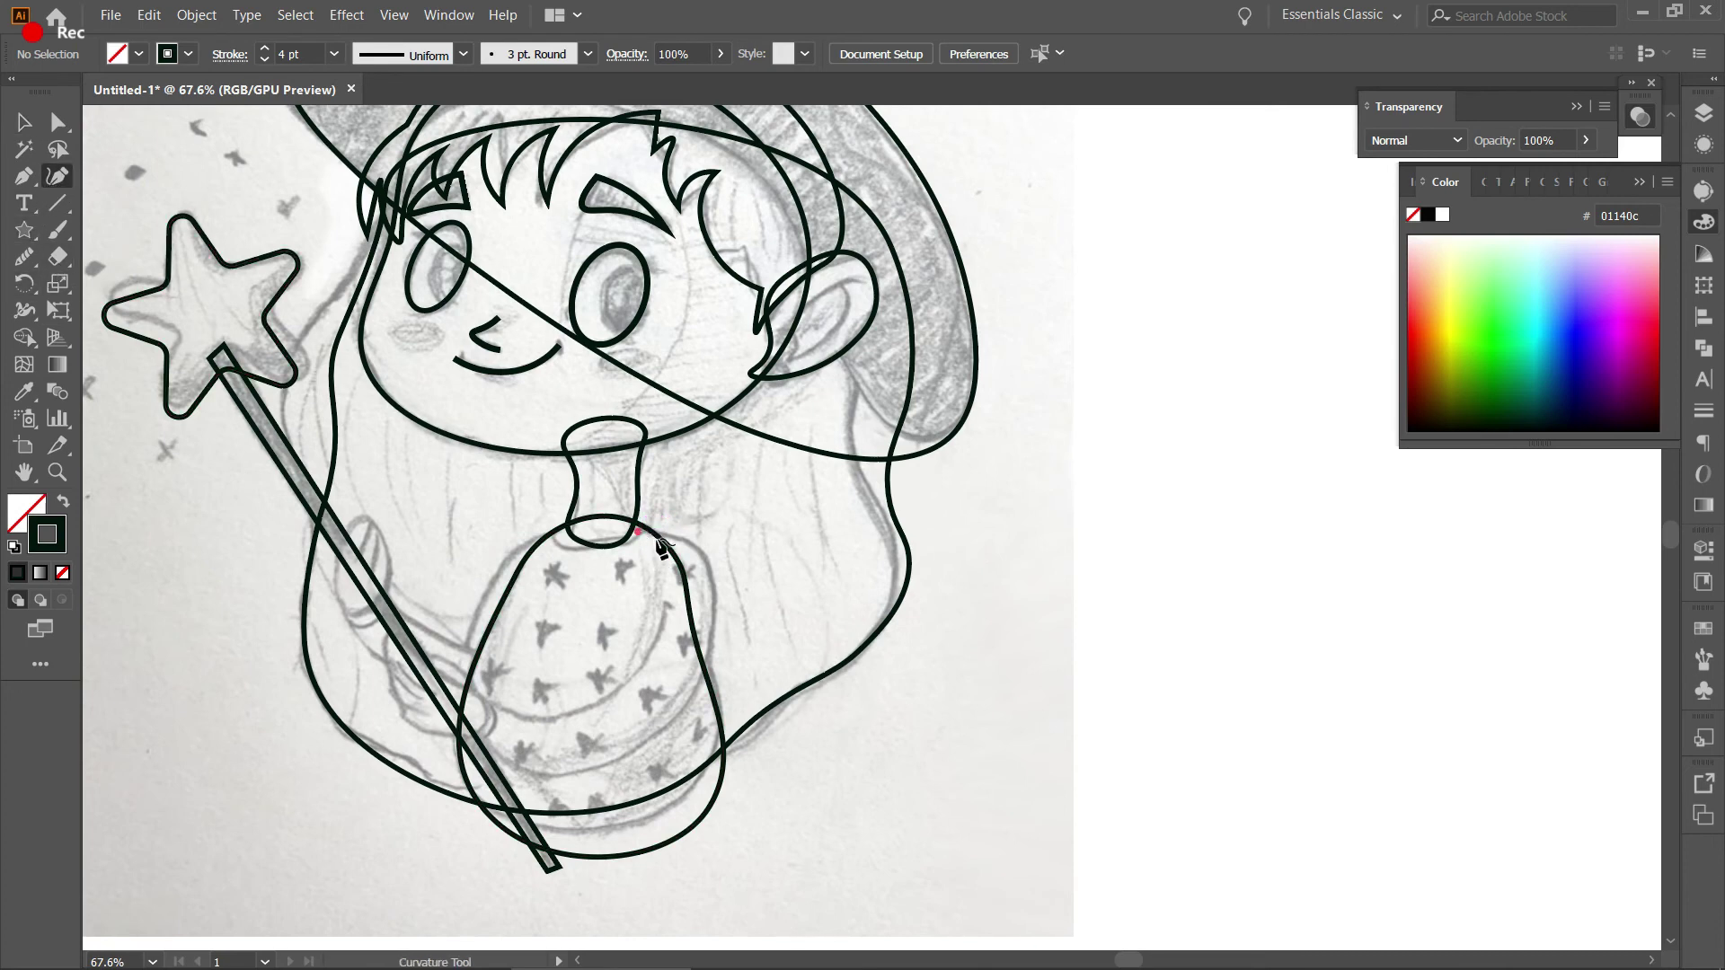
# Trace the fold curve from the right shoulder down and across the sweater's bottom toward the wand.
pyautogui.click(660, 546)
pyautogui.click(715, 577)
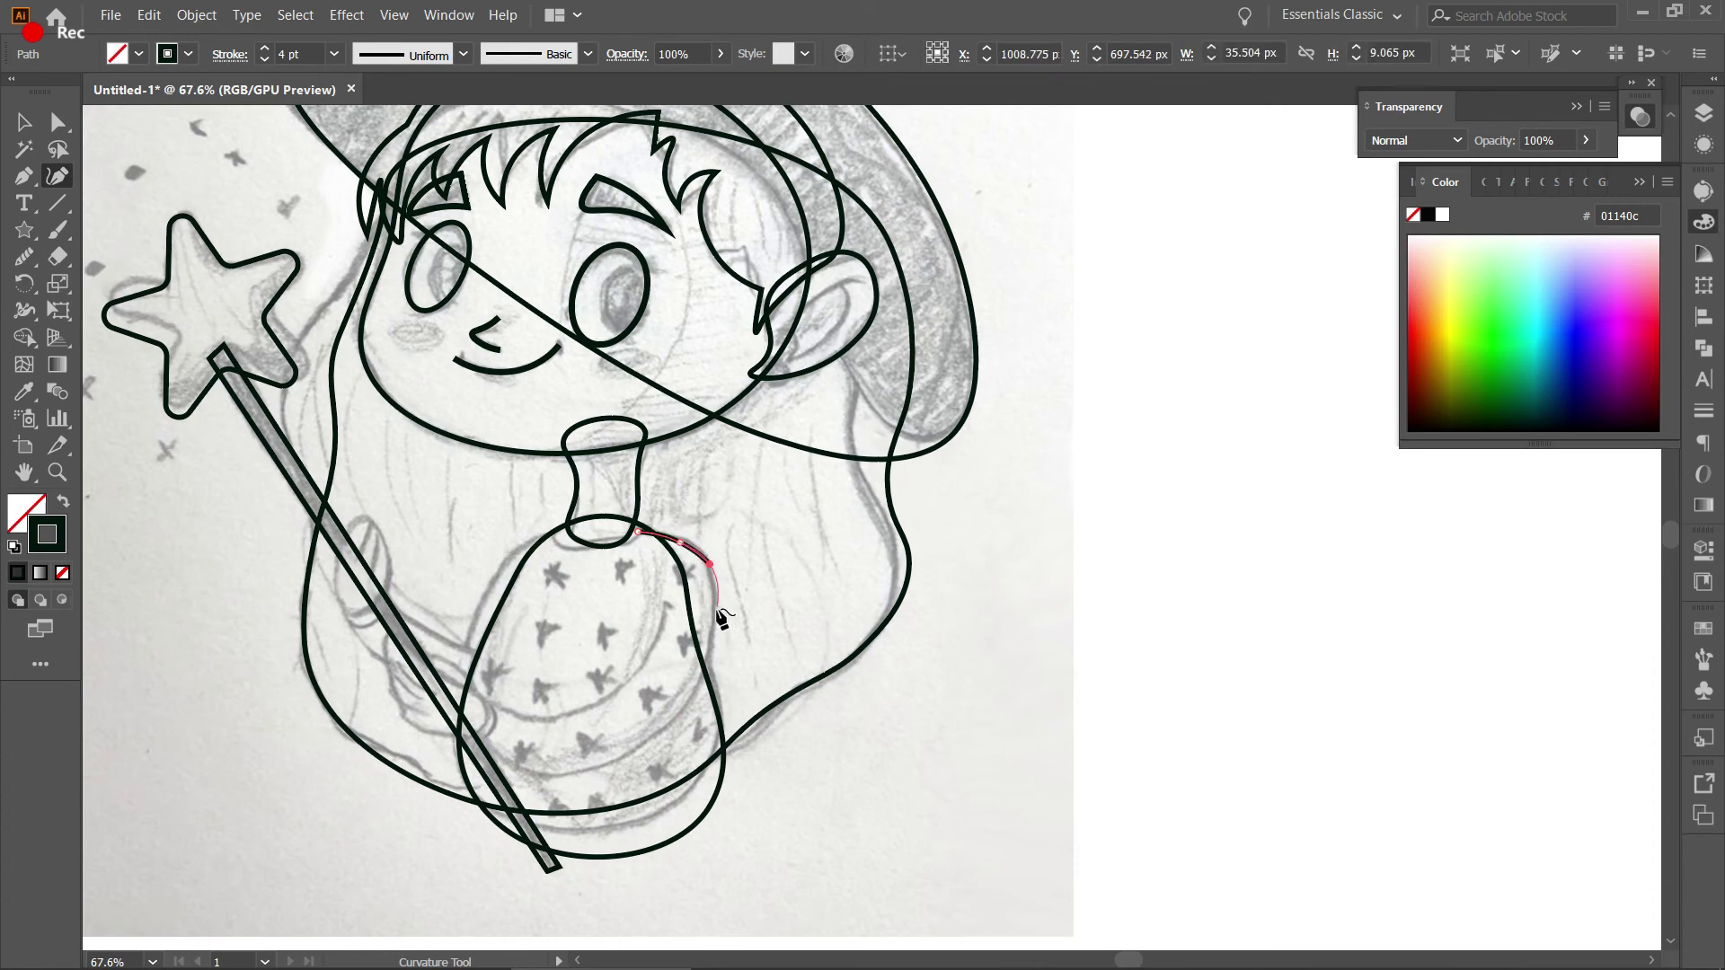
pyautogui.click(710, 650)
pyautogui.click(677, 718)
pyautogui.click(538, 773)
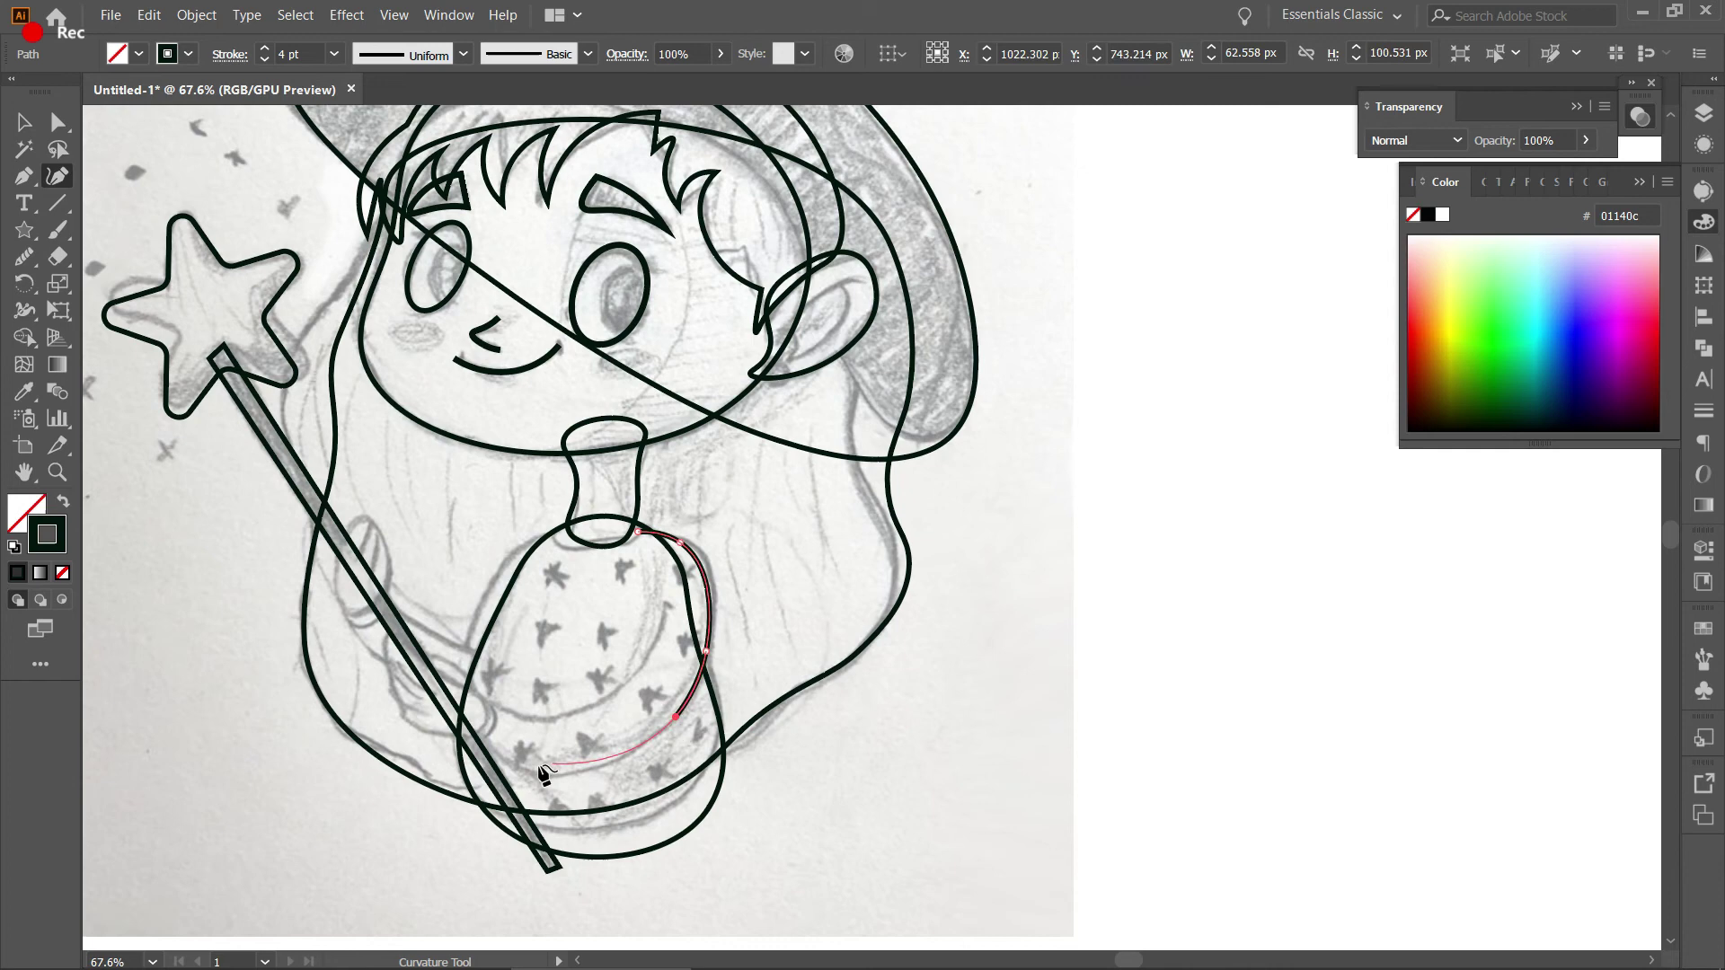
pyautogui.click(485, 738)
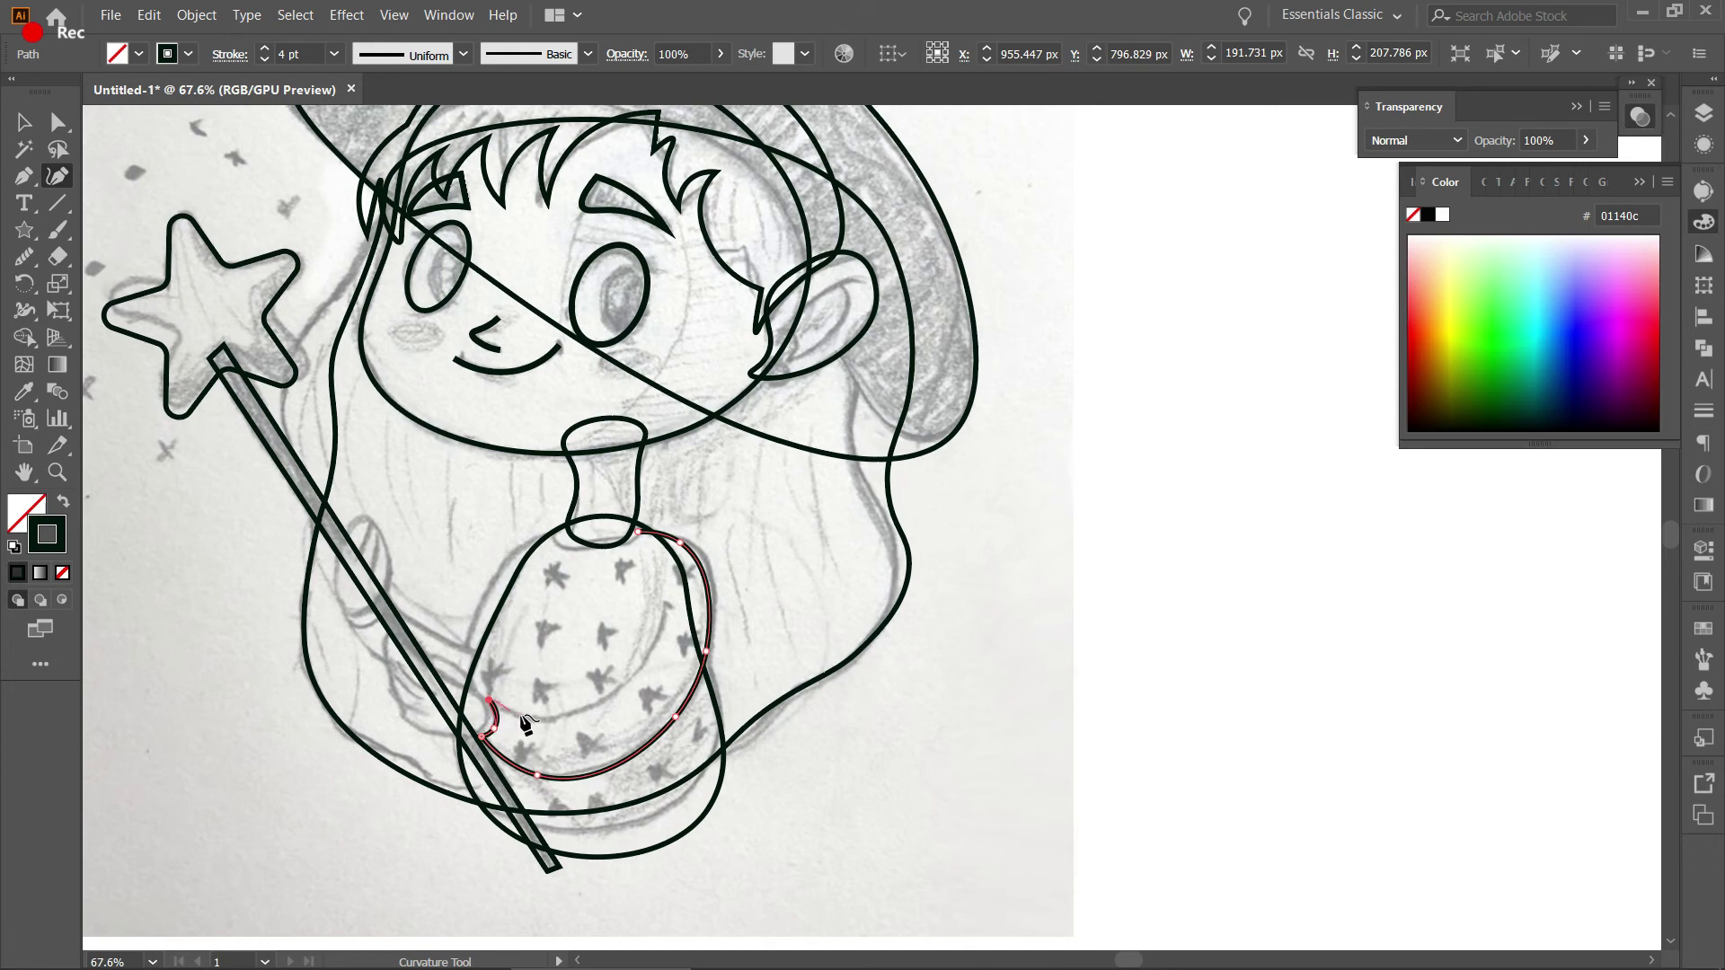
pyautogui.click(522, 721)
# Bring the fold curve back up the dress side, end it as an open path and deselect it.
pyautogui.click(606, 709)
pyautogui.click(647, 662)
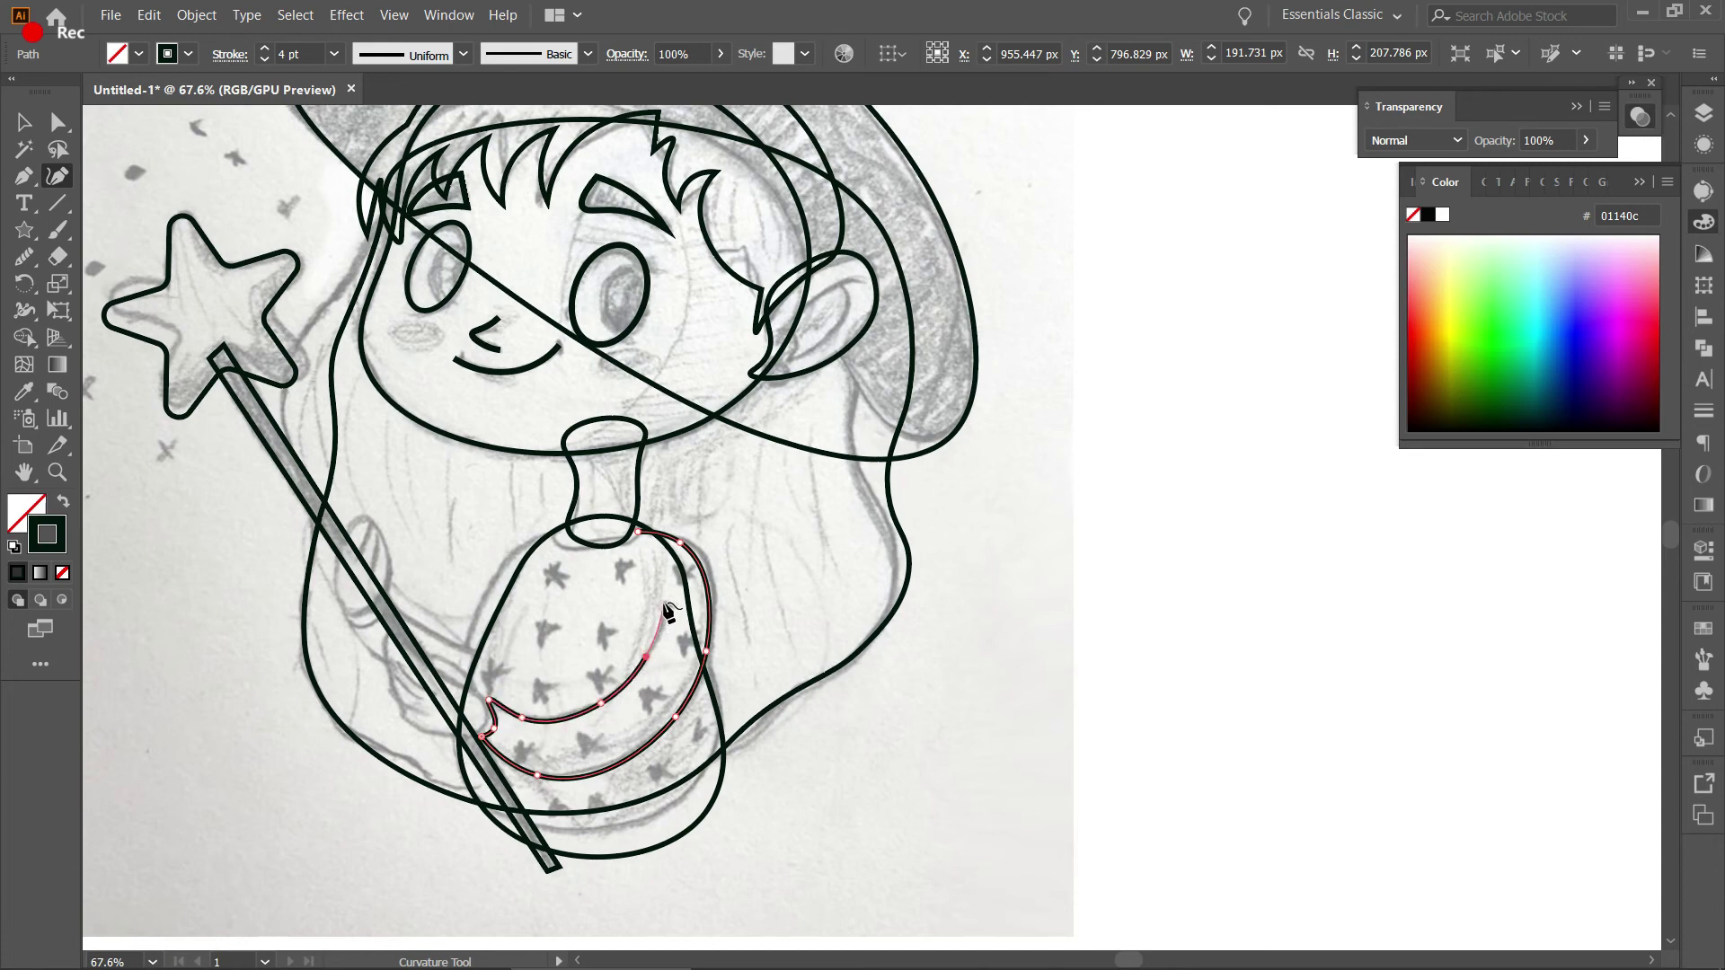
pyautogui.click(667, 611)
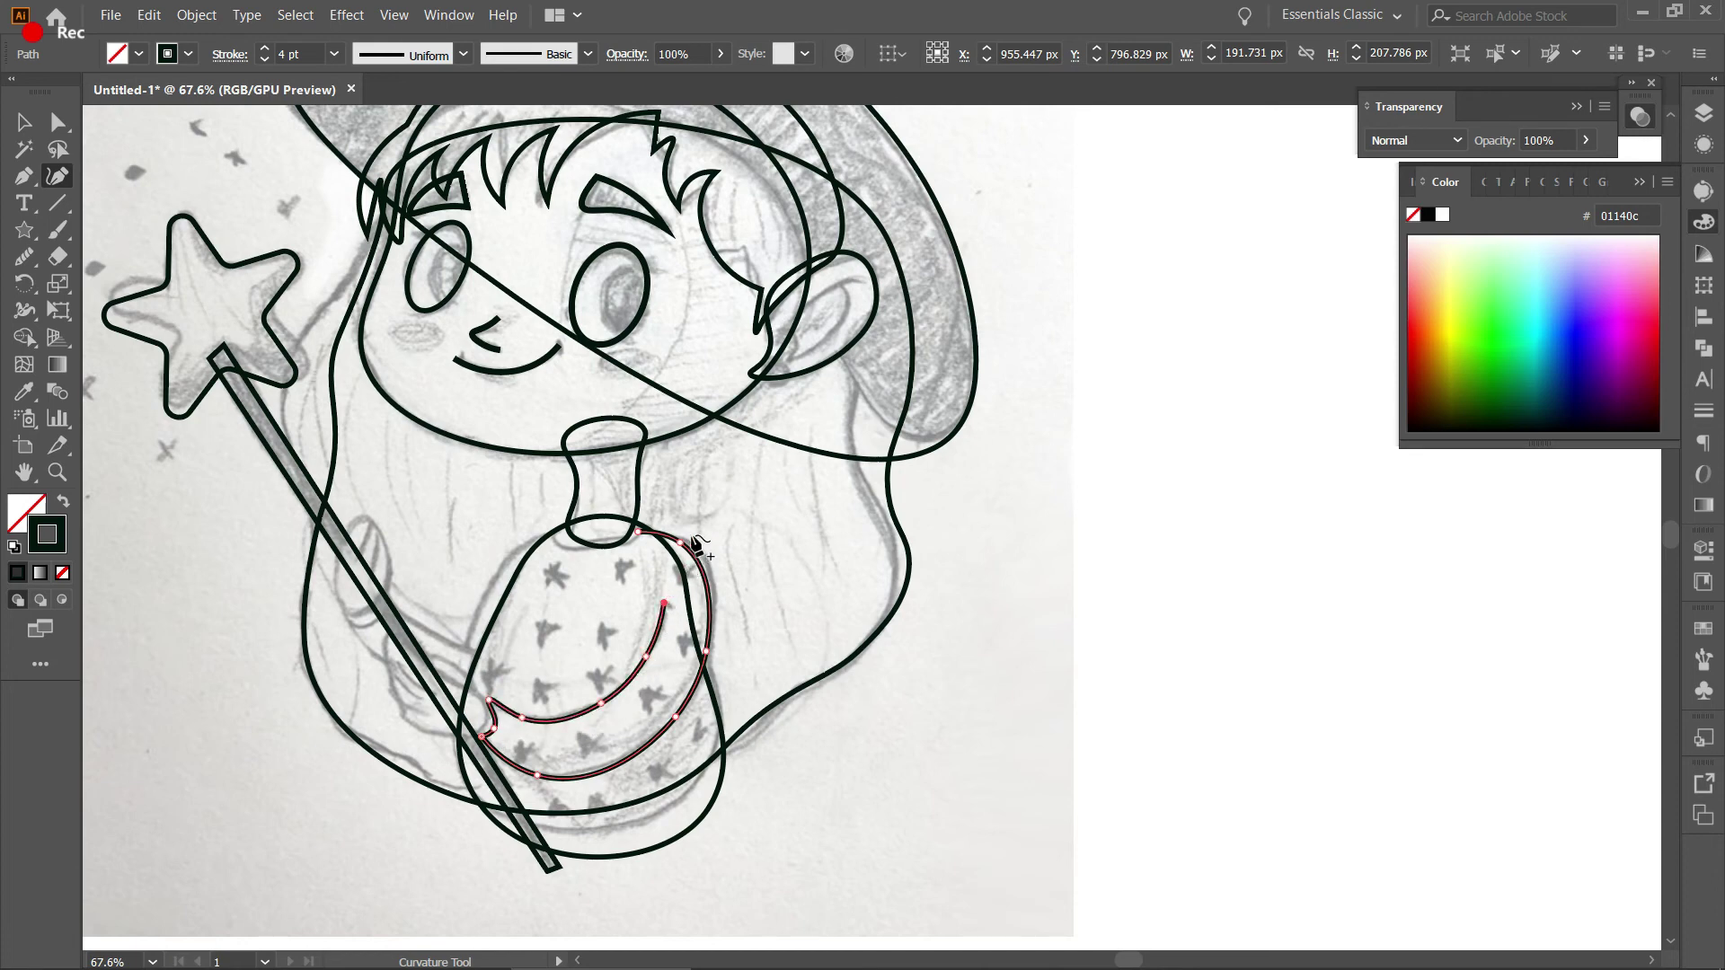
pyautogui.press('a')
pyautogui.click(644, 539)
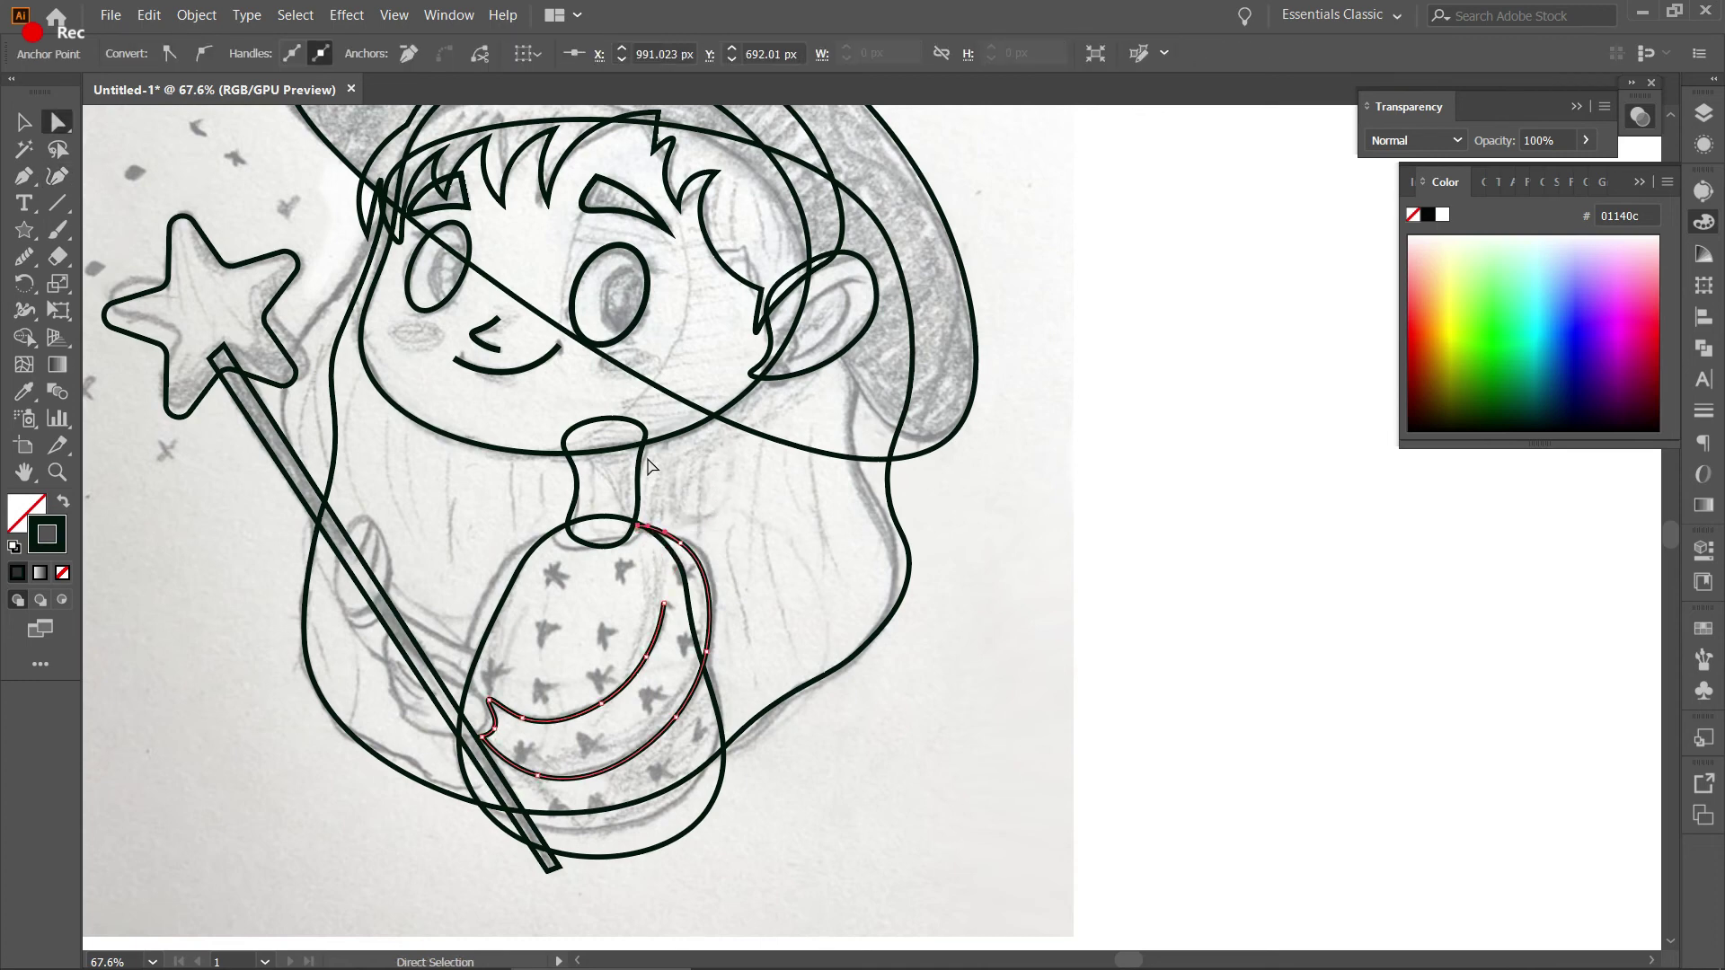
pyautogui.press('v')
pyautogui.moveTo(710, 509); pyautogui.dragTo(798, 522)
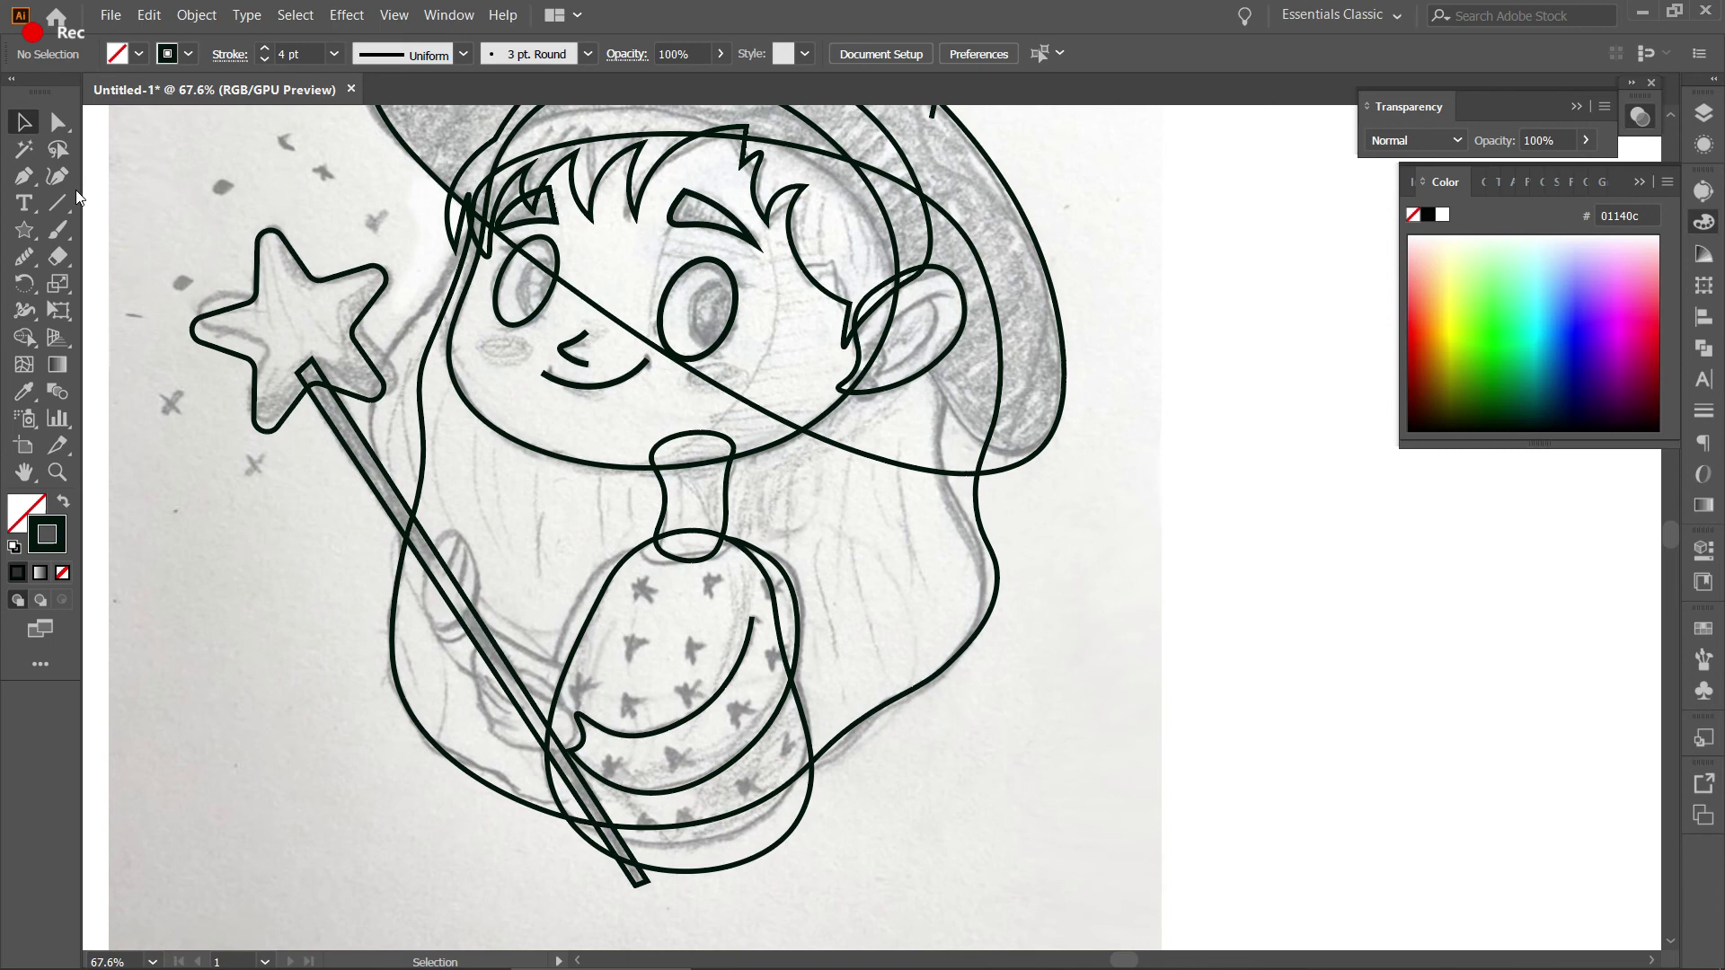
# Trace the arm from the shoulder down the sleeve toward the wand, undoing one misplaced point.
pyautogui.click(58, 177)
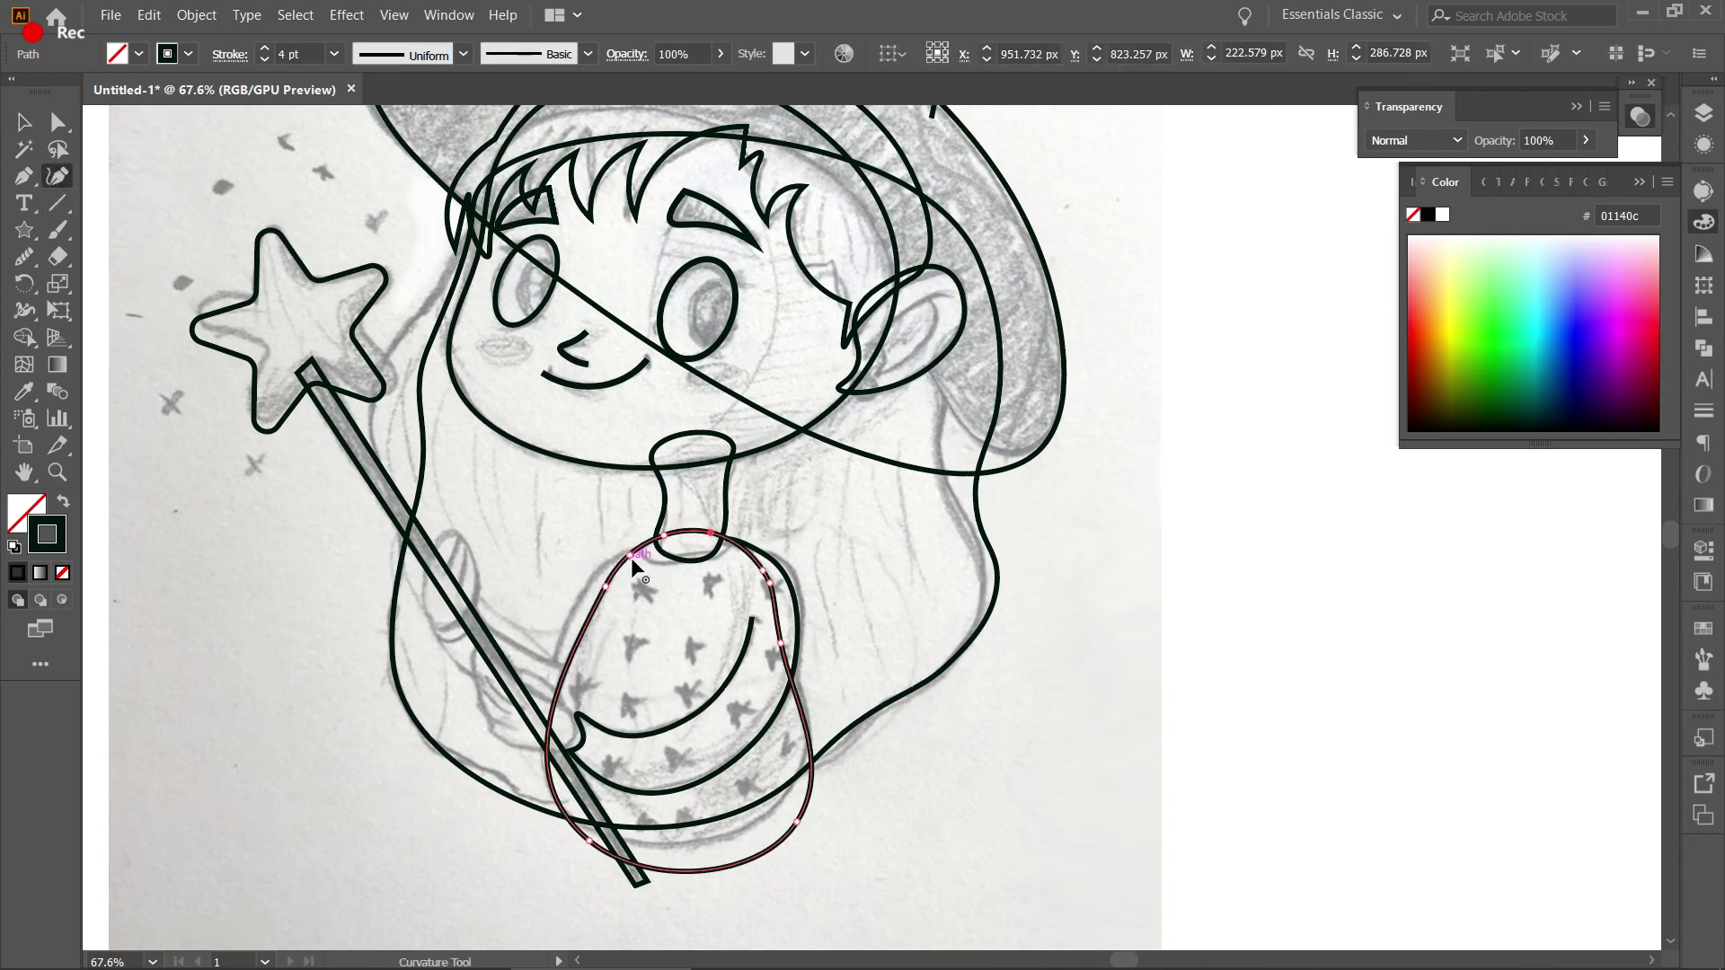
pyautogui.click(653, 558)
pyautogui.click(653, 560)
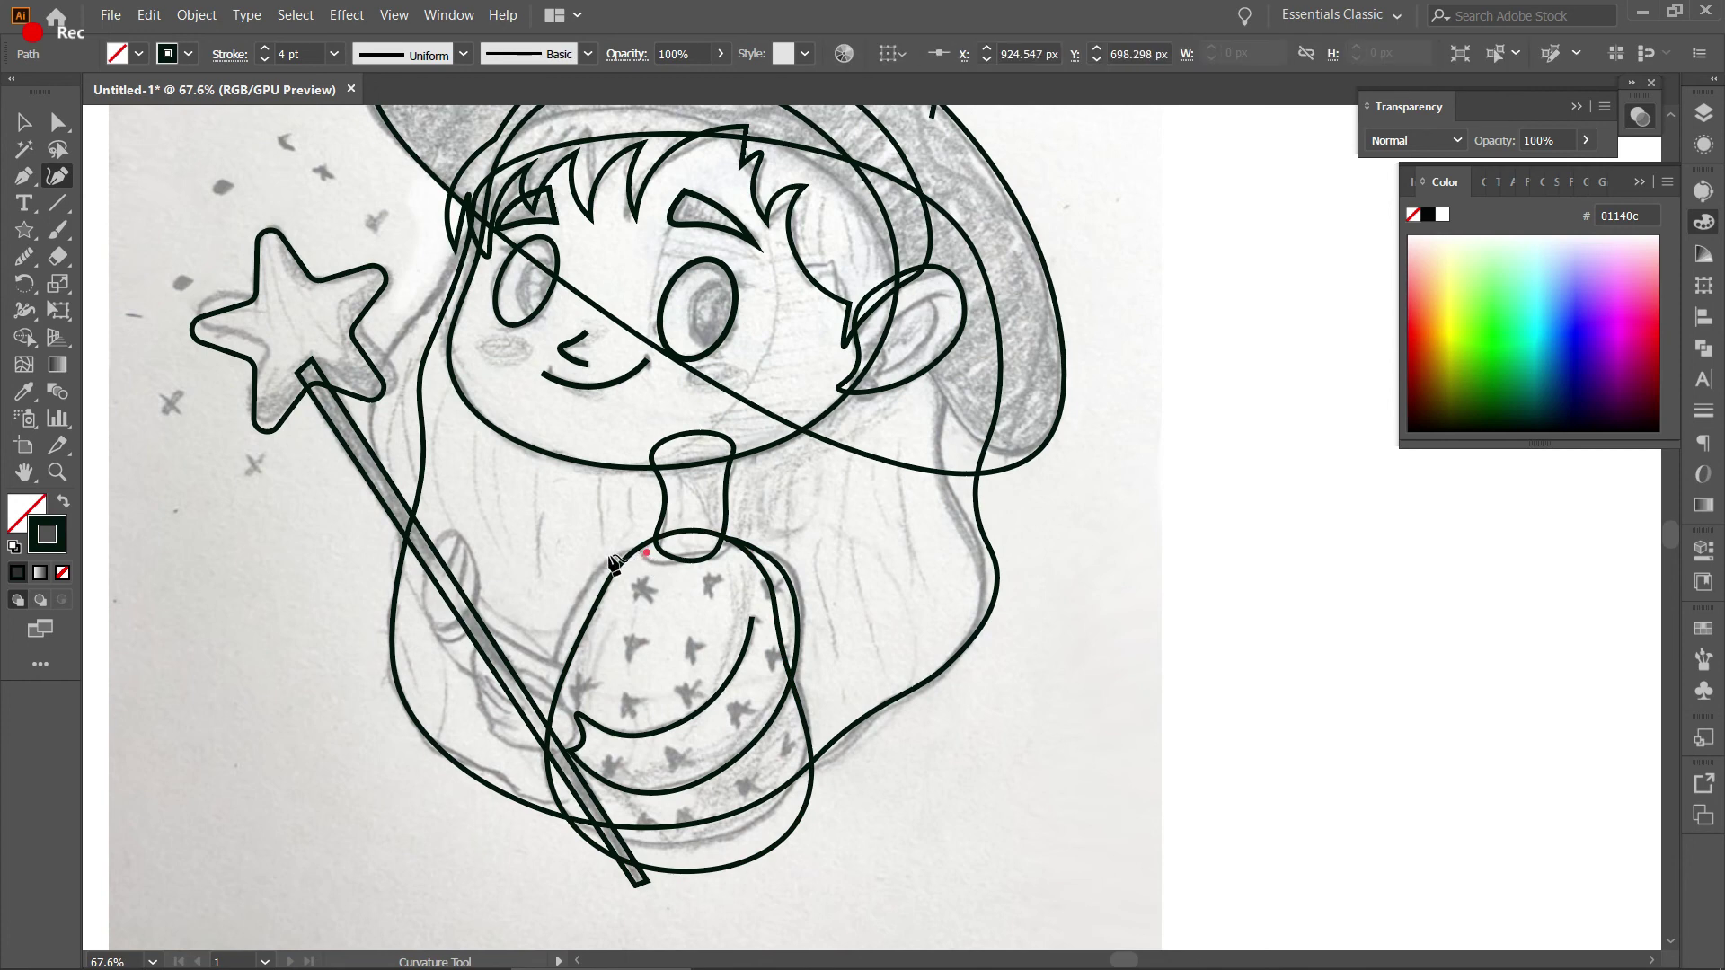
pyautogui.click(568, 624)
pyautogui.hotkey('ctrl', 'z')
pyautogui.click(604, 568)
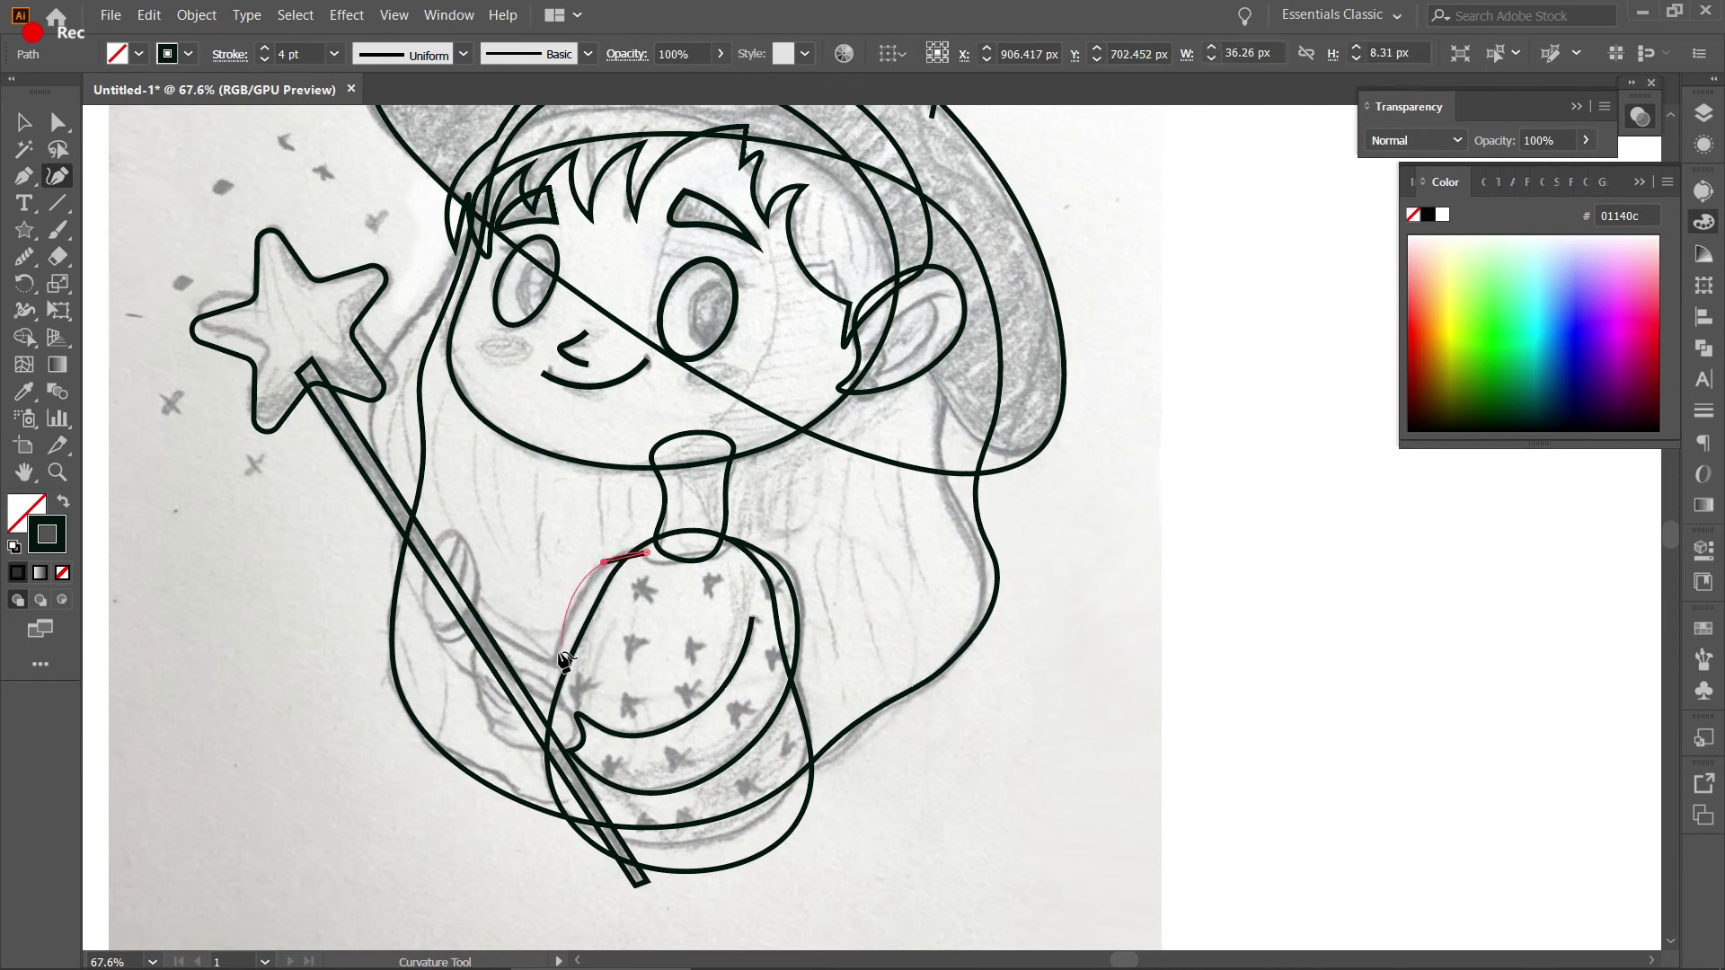
pyautogui.click(584, 608)
pyautogui.click(561, 670)
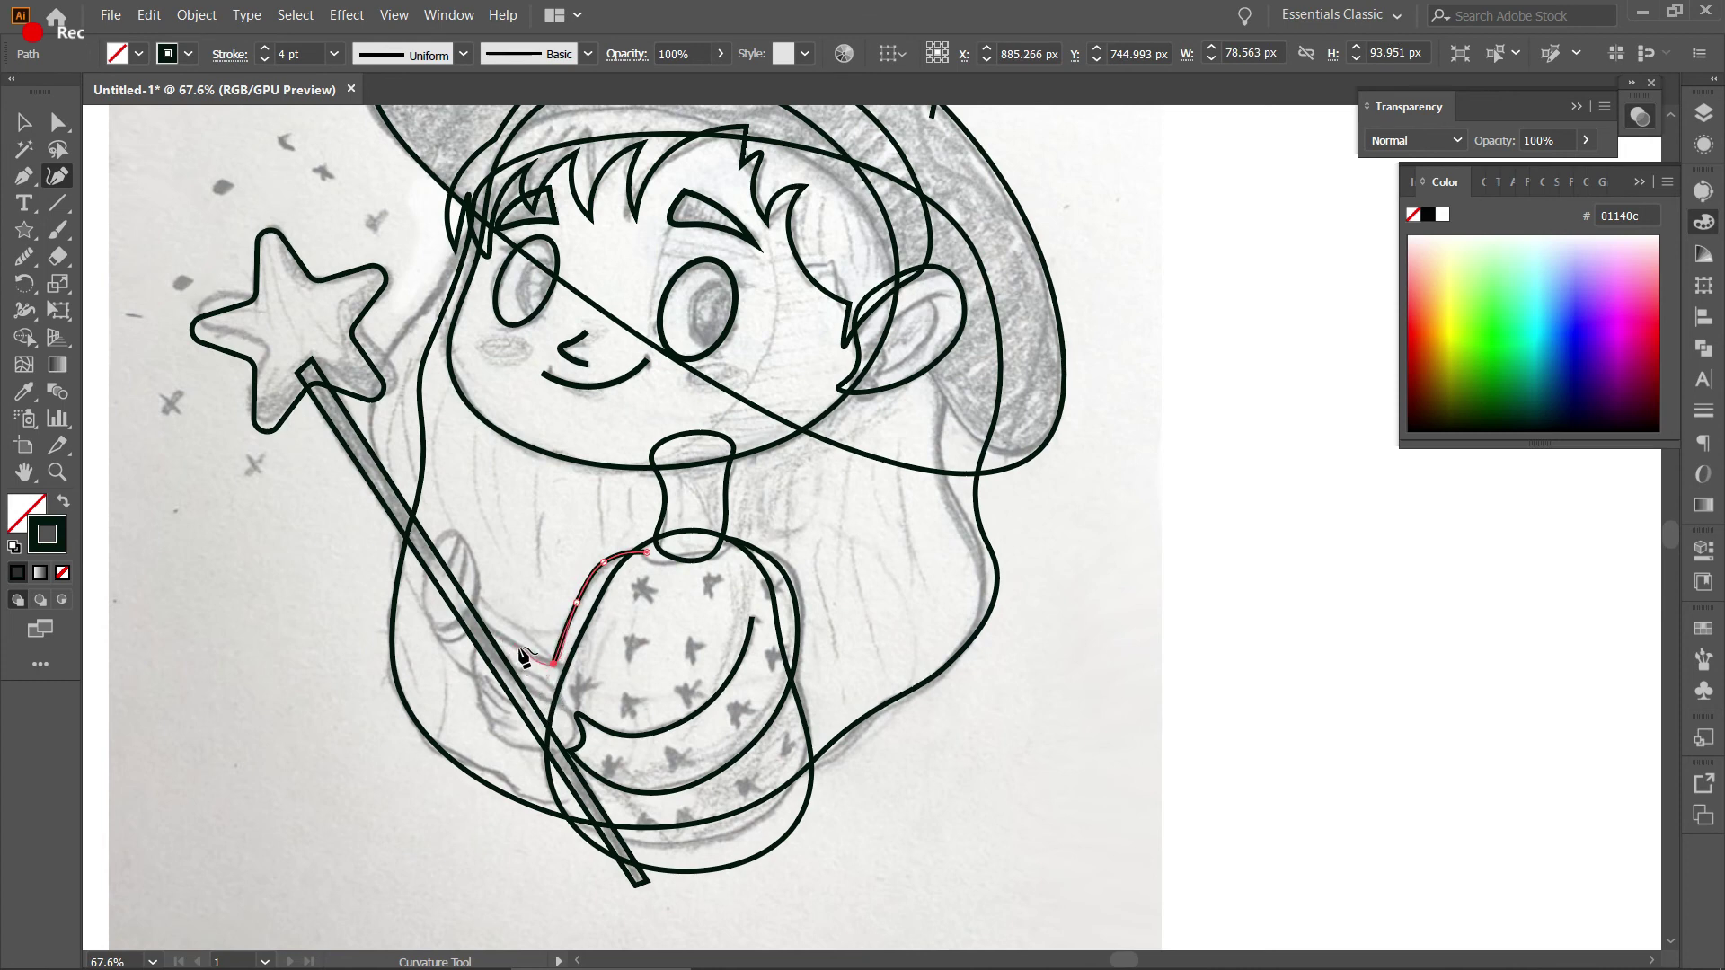
pyautogui.click(467, 613)
pyautogui.click(430, 631)
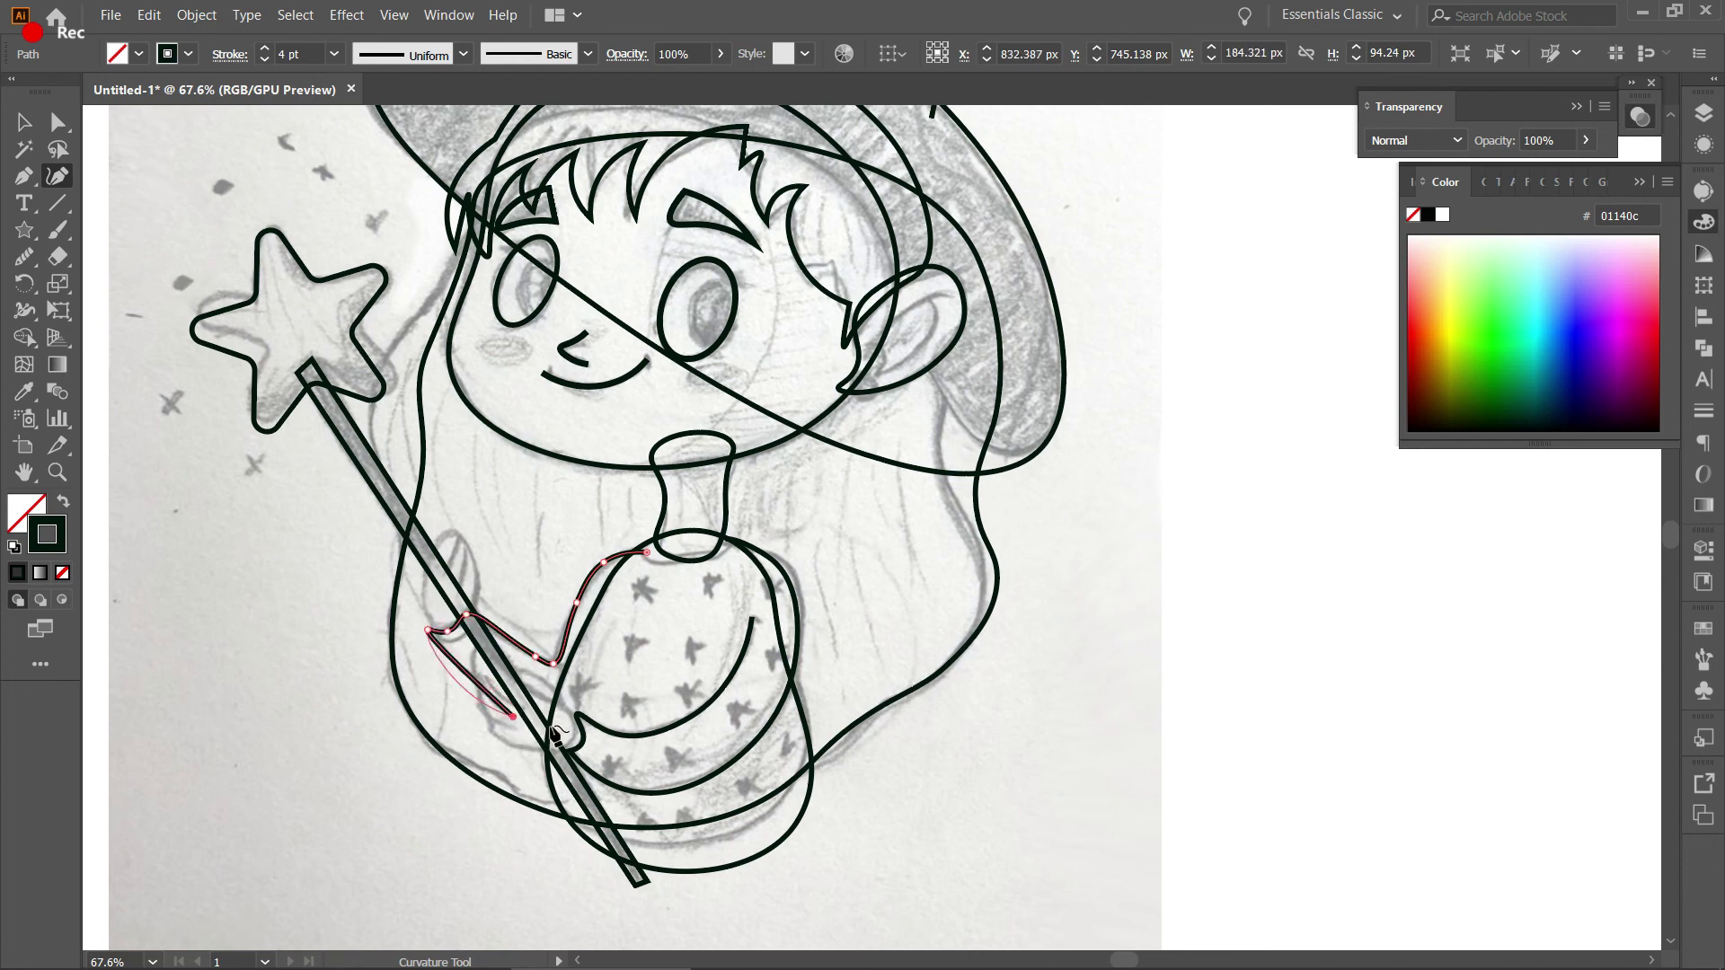
# Run the arm outline back up beside the wand and close it at the shoulder, then deselect.
pyautogui.press('ctrl')
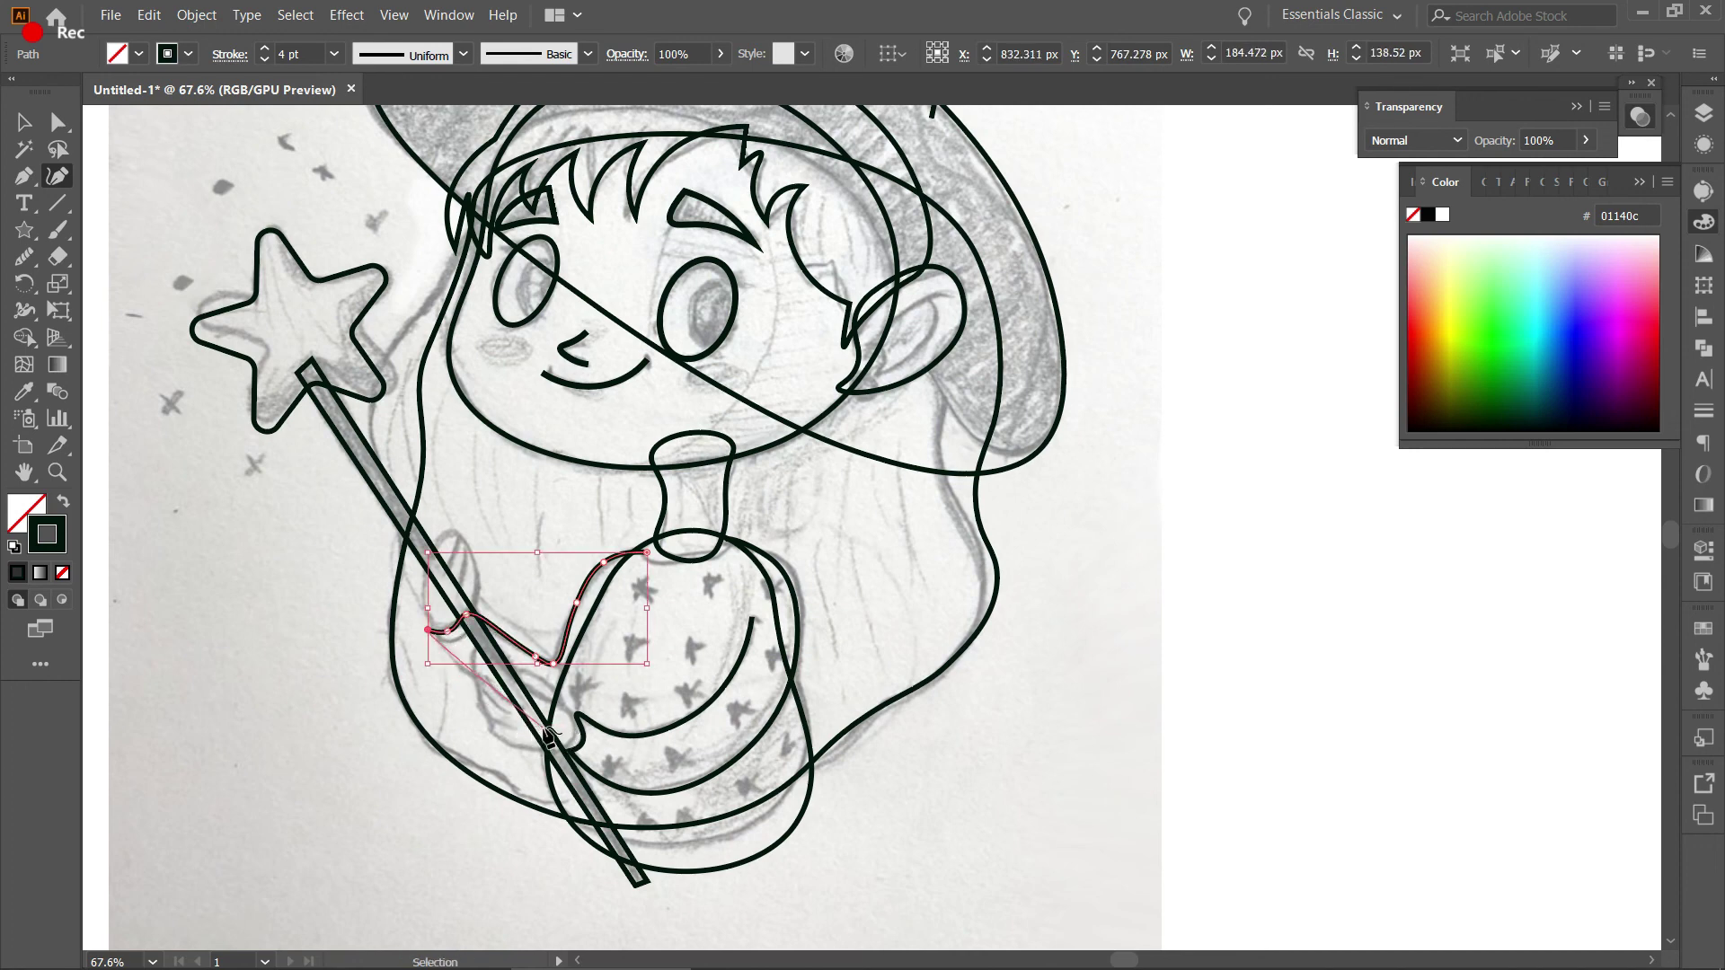
pyautogui.click(559, 732)
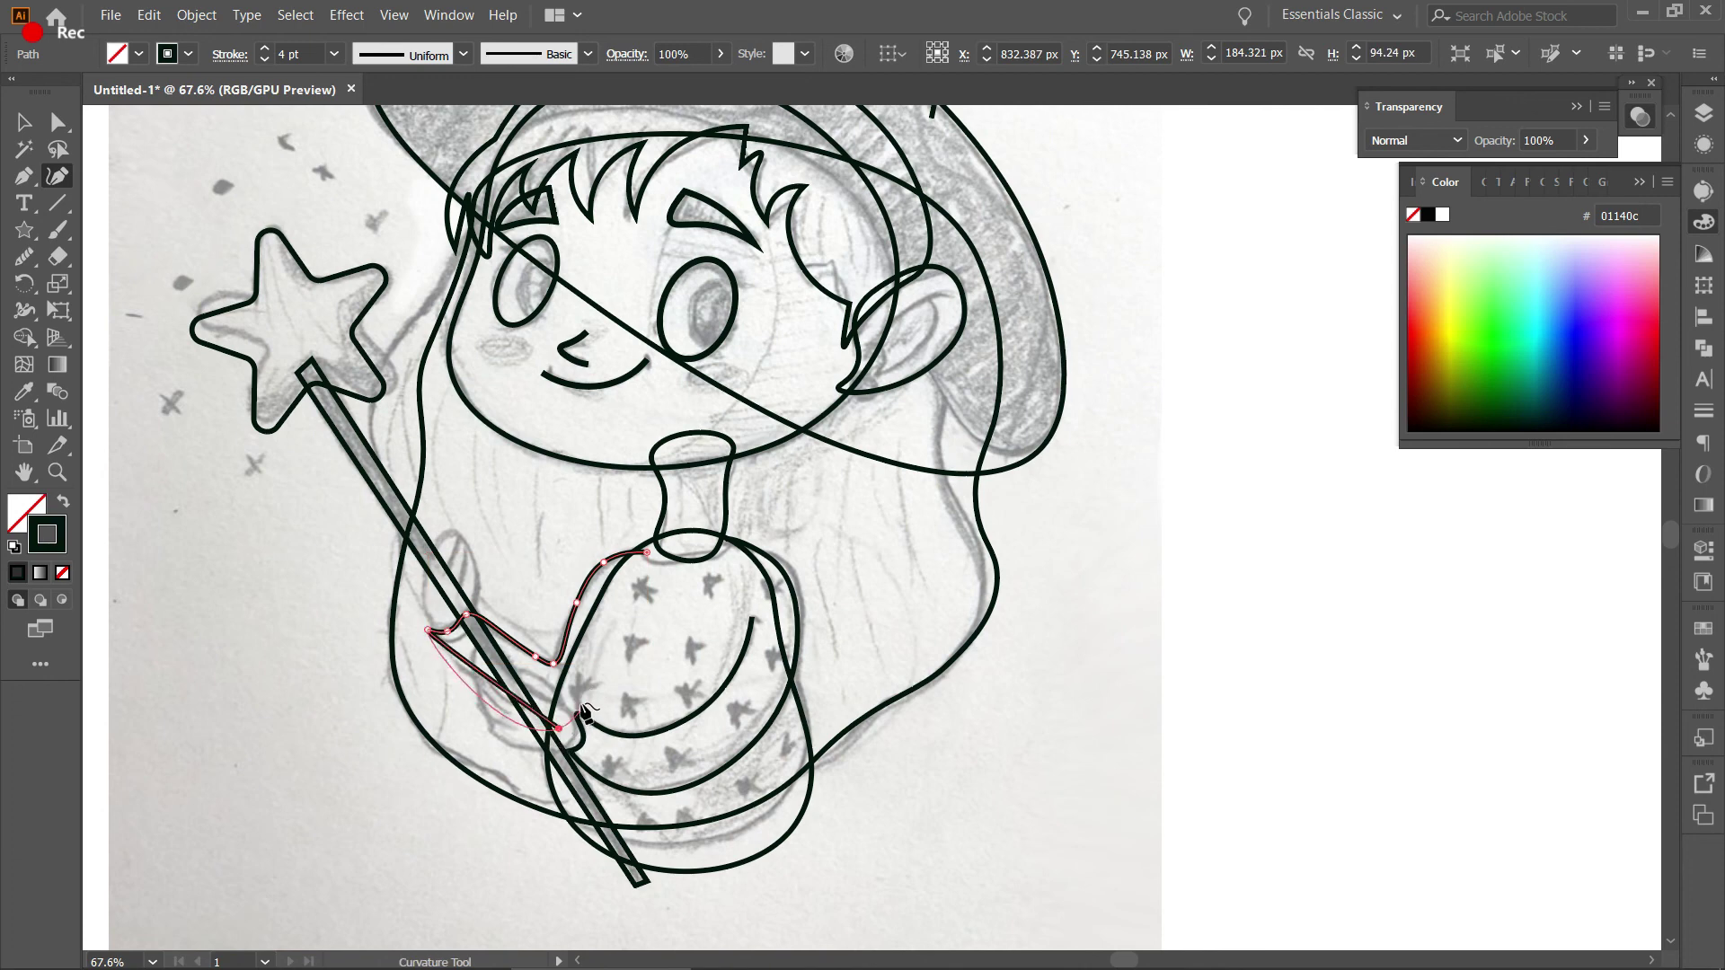
pyautogui.click(584, 693)
pyautogui.click(646, 554)
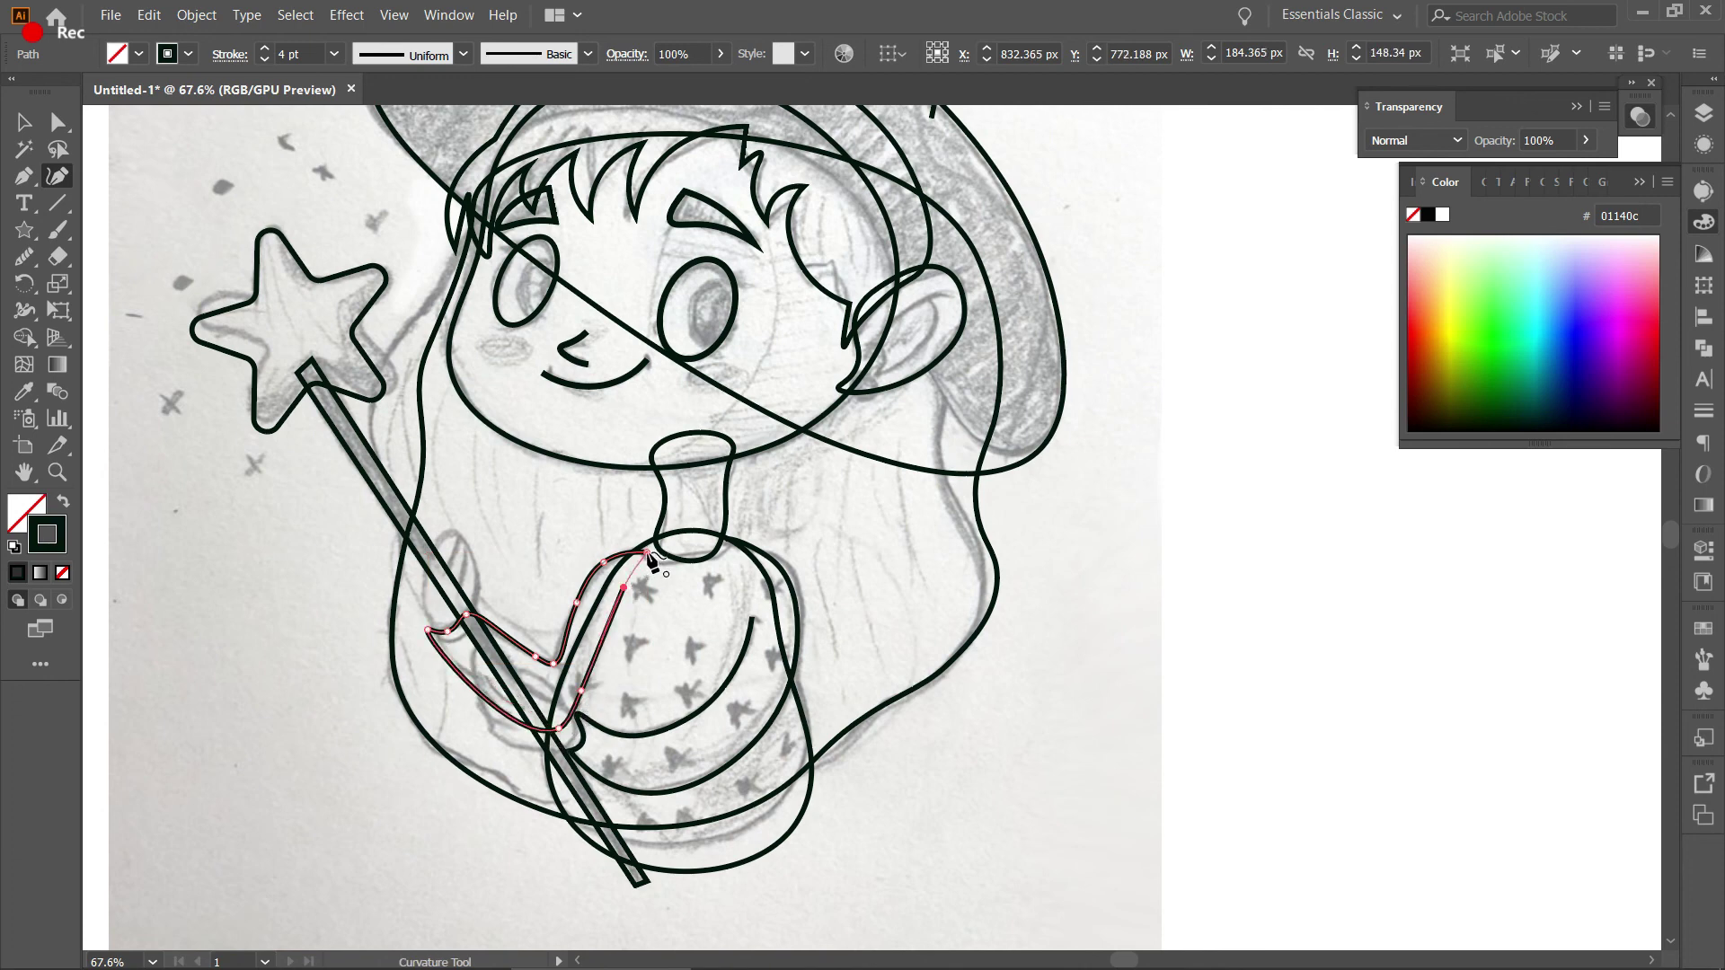
pyautogui.press('v')
pyautogui.moveTo(587, 553); pyautogui.dragTo(553, 619)
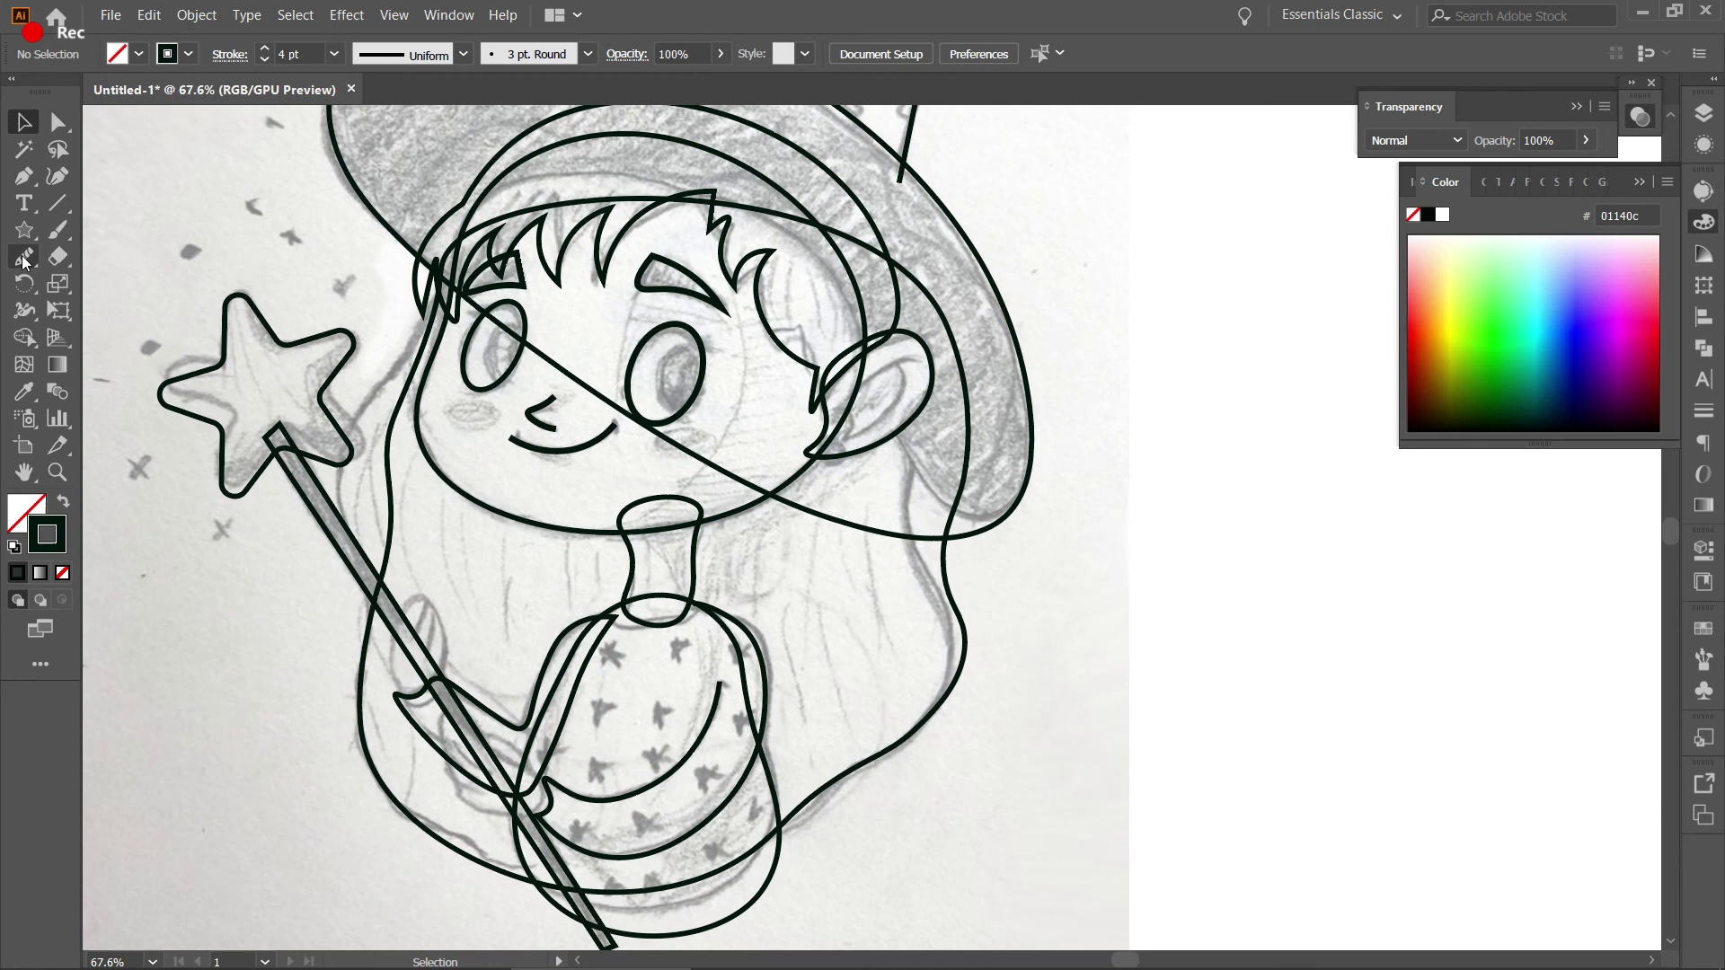
# Draw the upper hand as a closed oval gripping the wand.
pyautogui.click(57, 176)
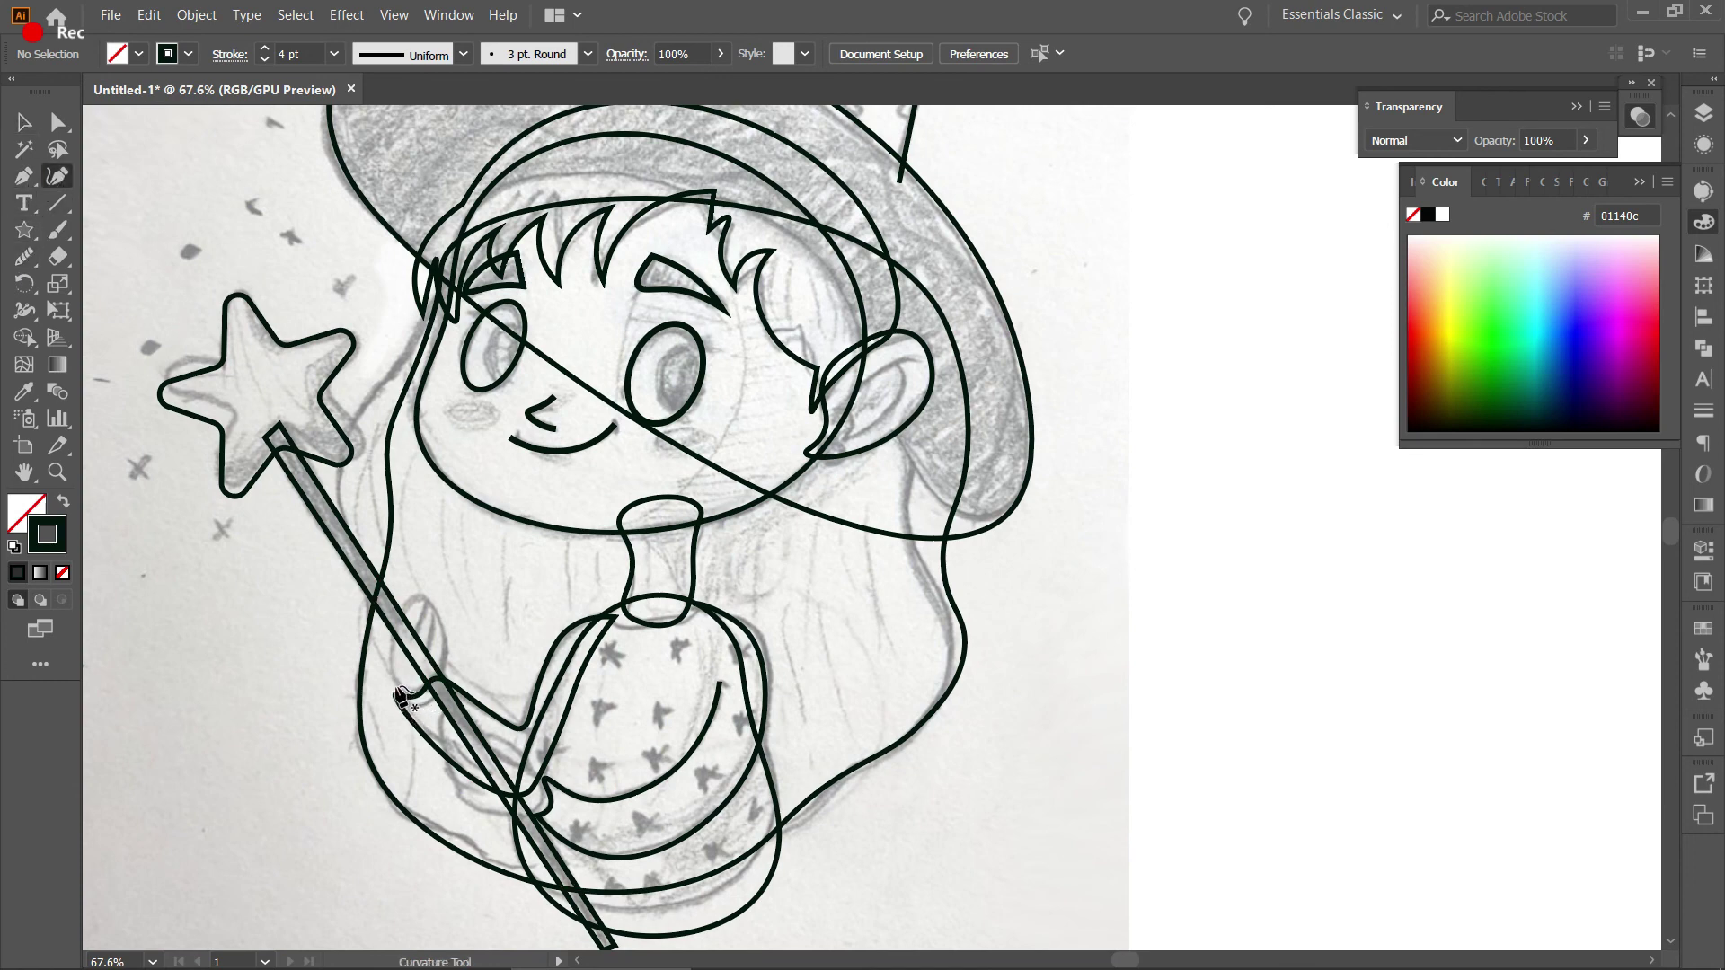
pyautogui.click(403, 698)
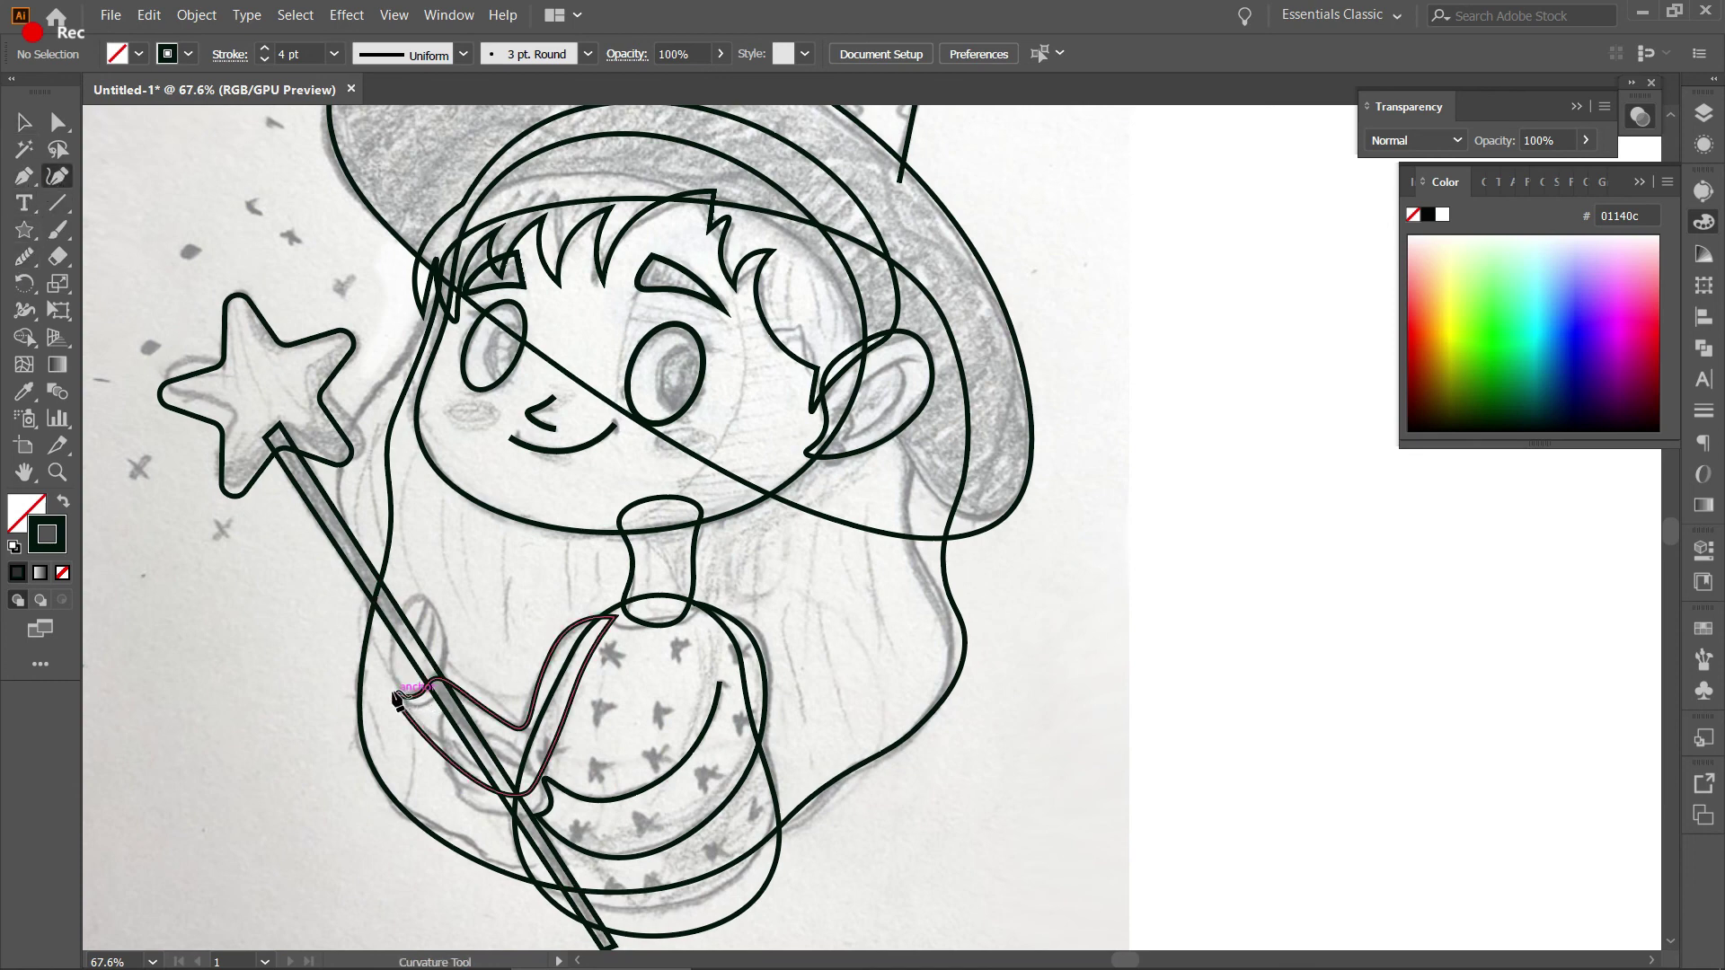
pyautogui.click(420, 593)
pyautogui.click(451, 657)
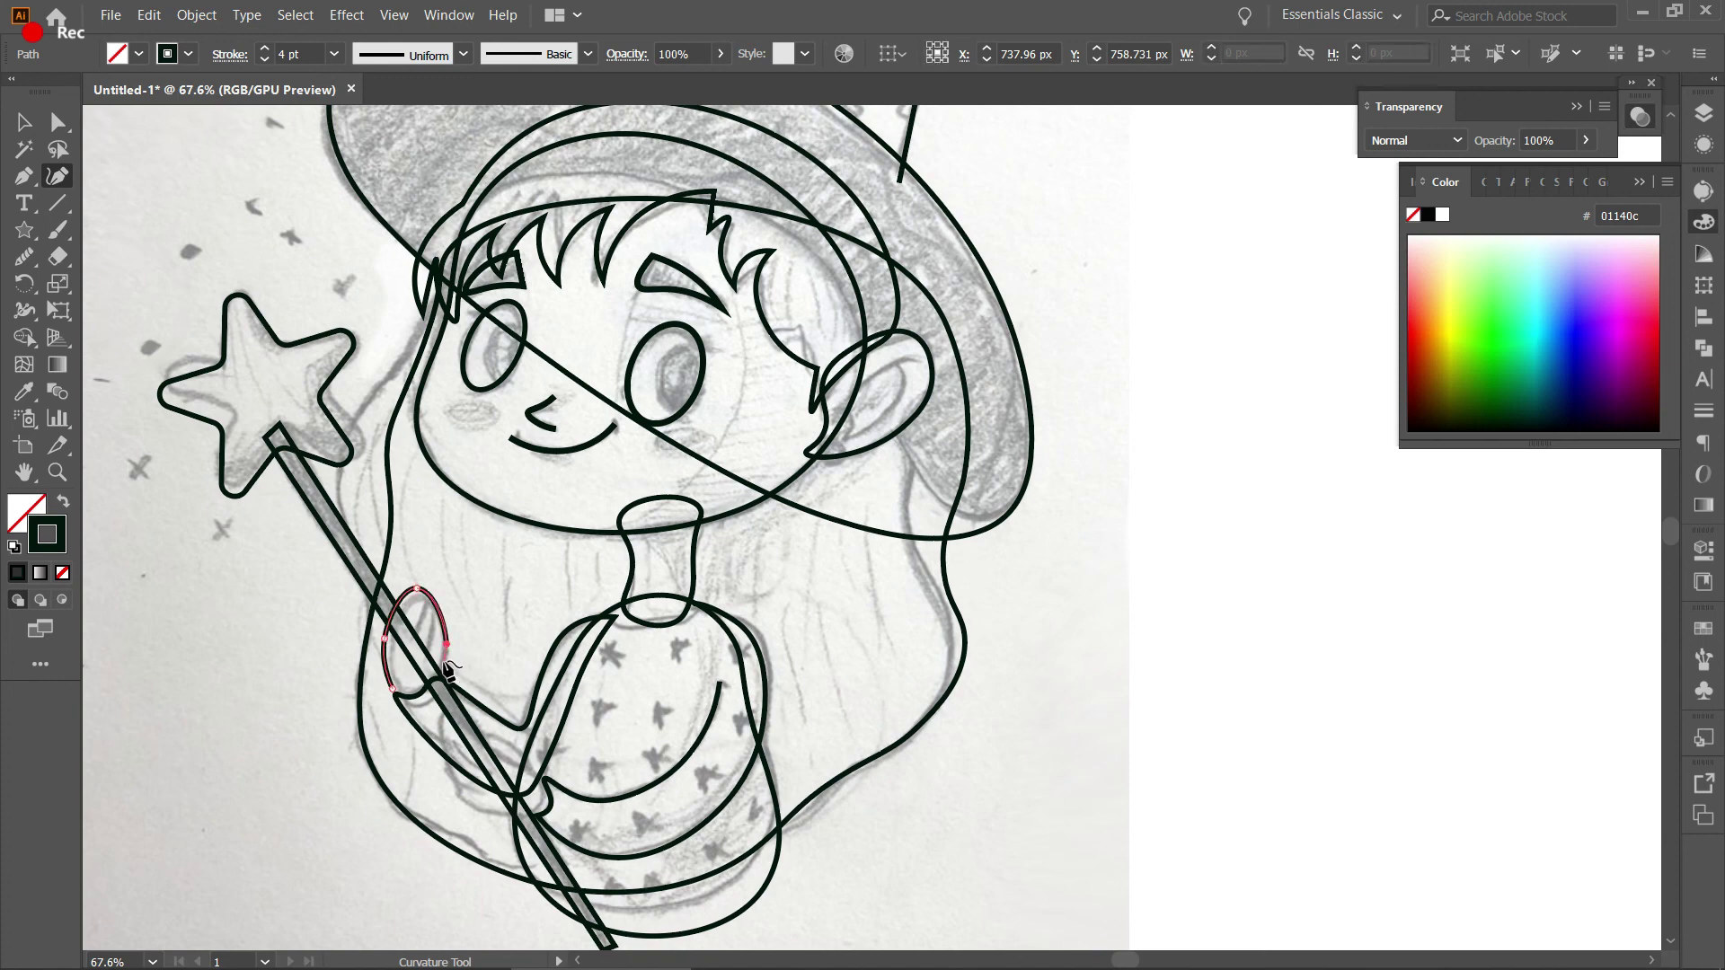
pyautogui.click(434, 695)
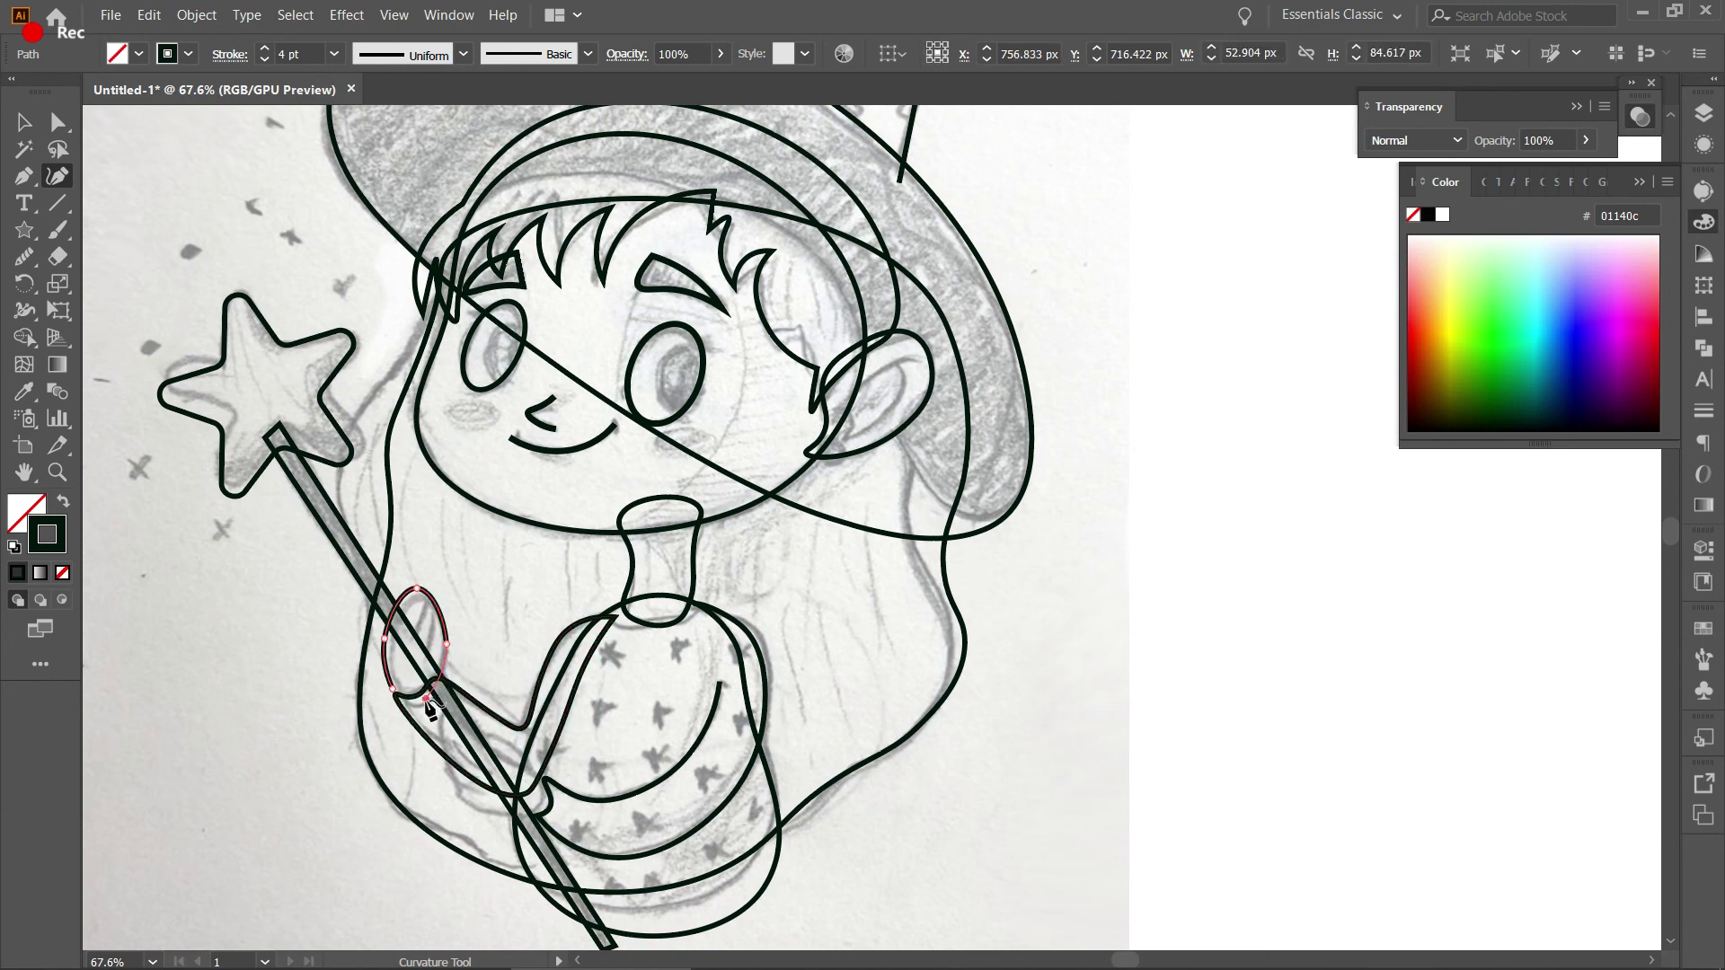
pyautogui.press('v')
pyautogui.press('space')
pyautogui.moveTo(505, 577); pyautogui.dragTo(430, 550)
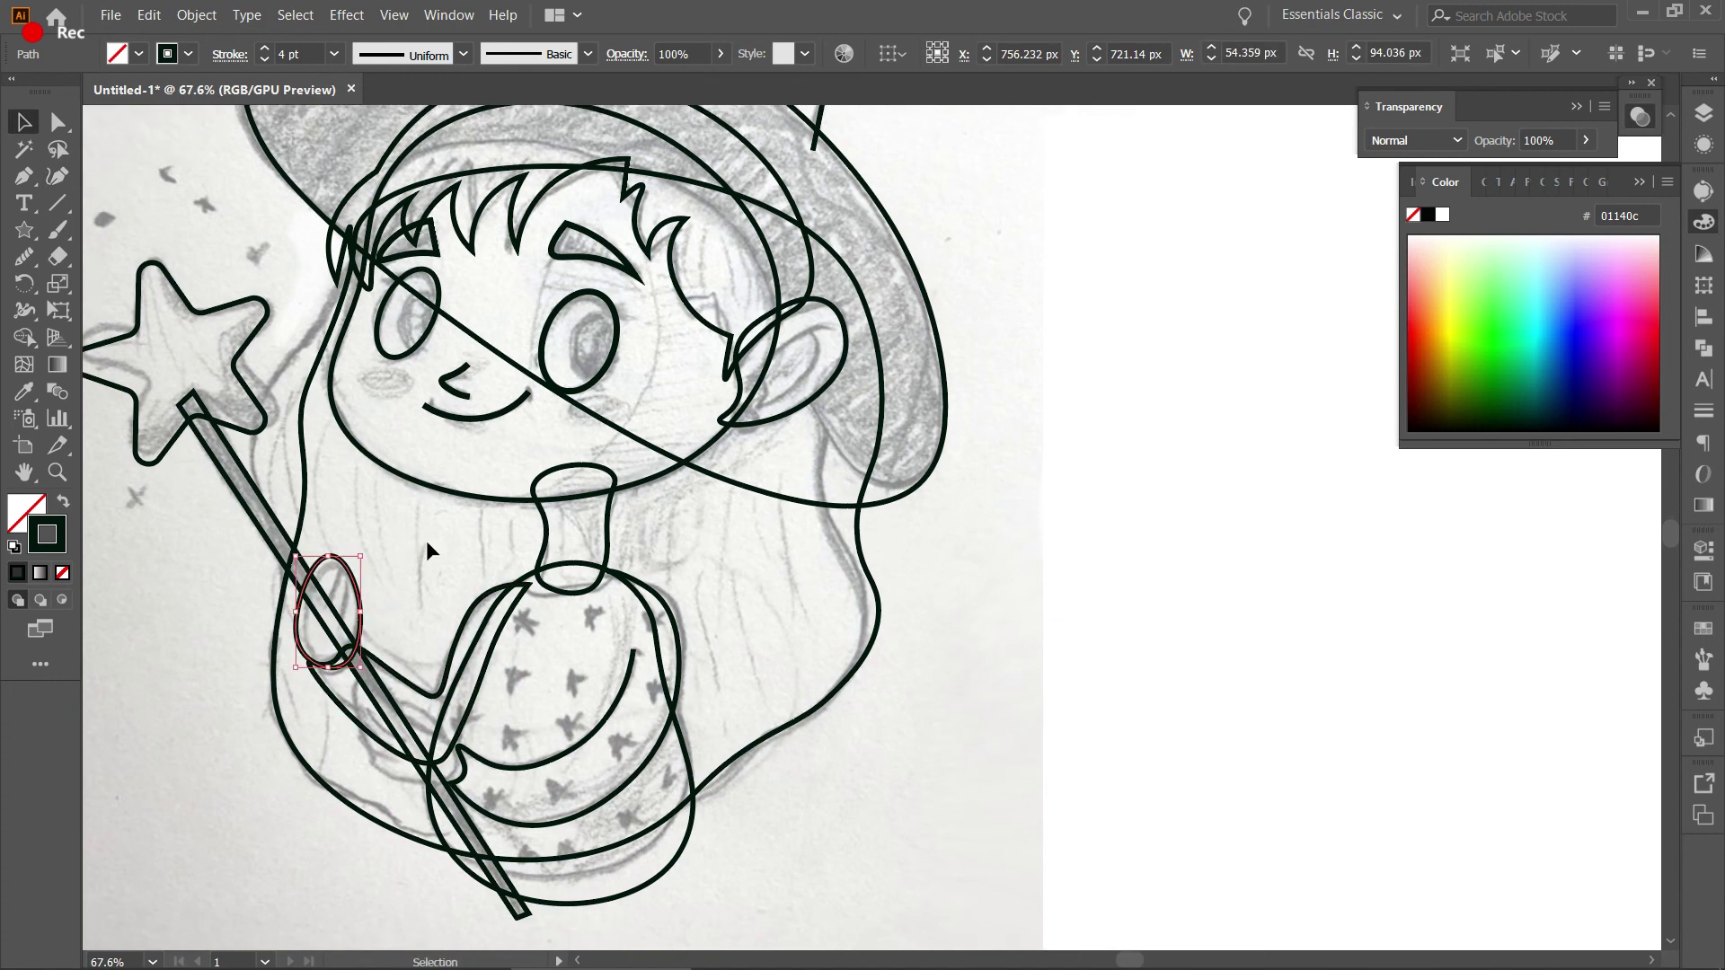
# Draw the lower hand oval on the wand, then zoom out to view the whole drawing.
pyautogui.click(58, 177)
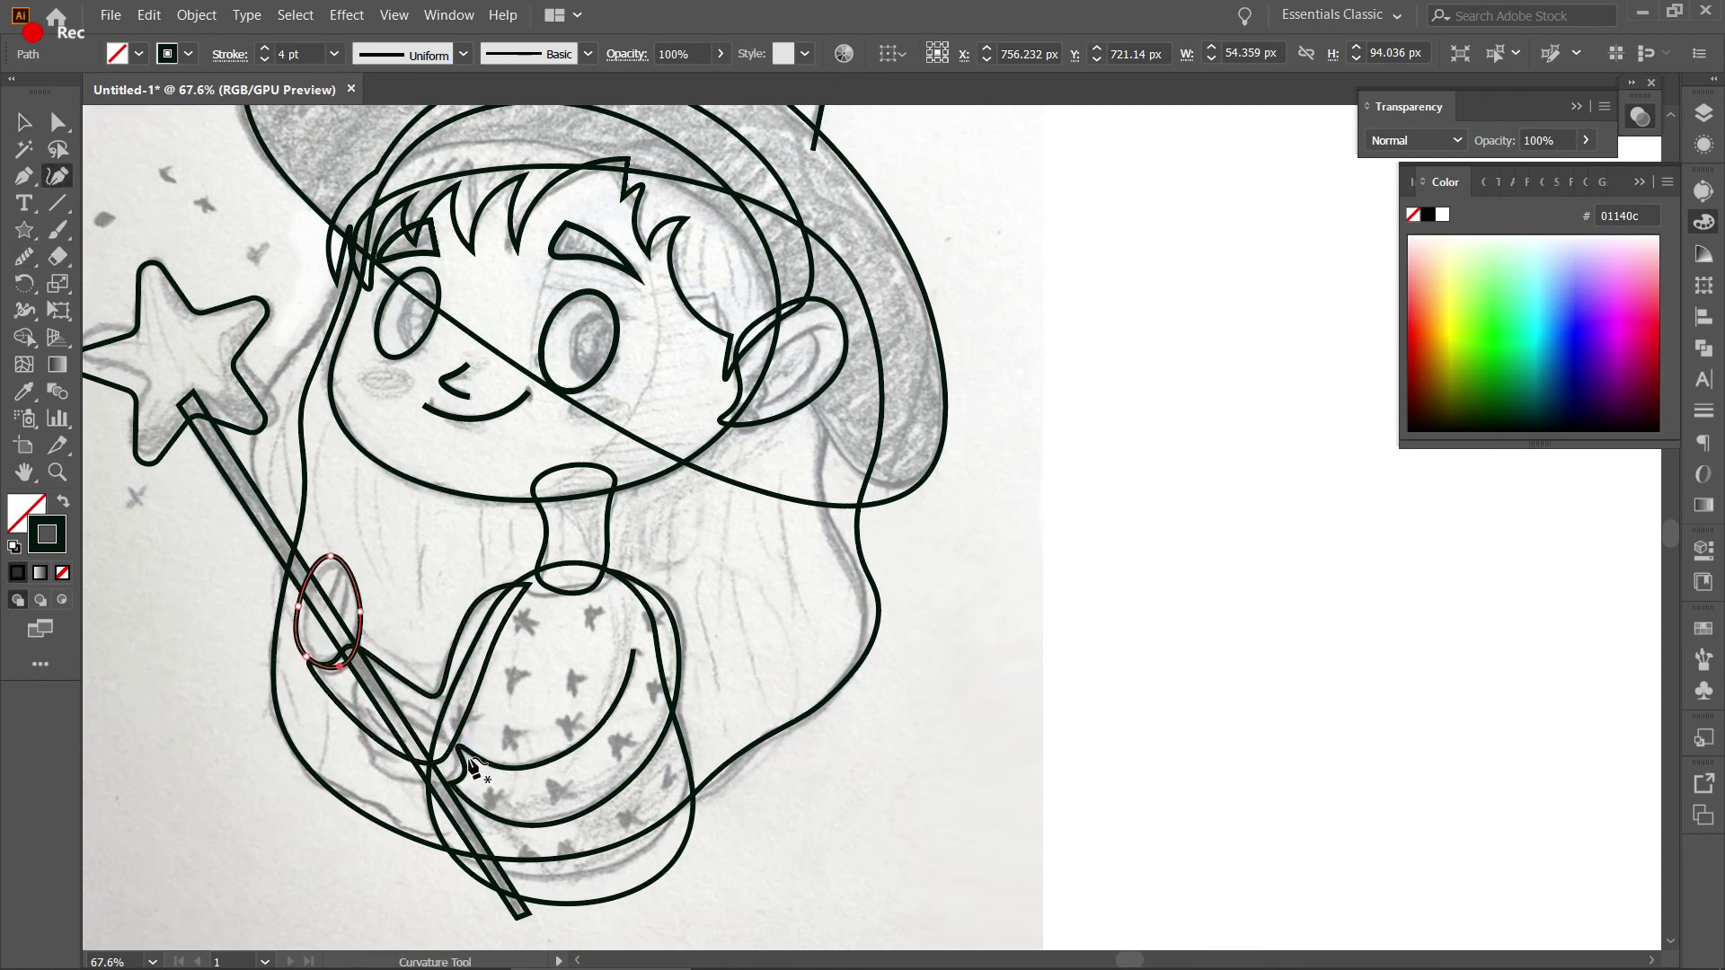
pyautogui.press('Escape')
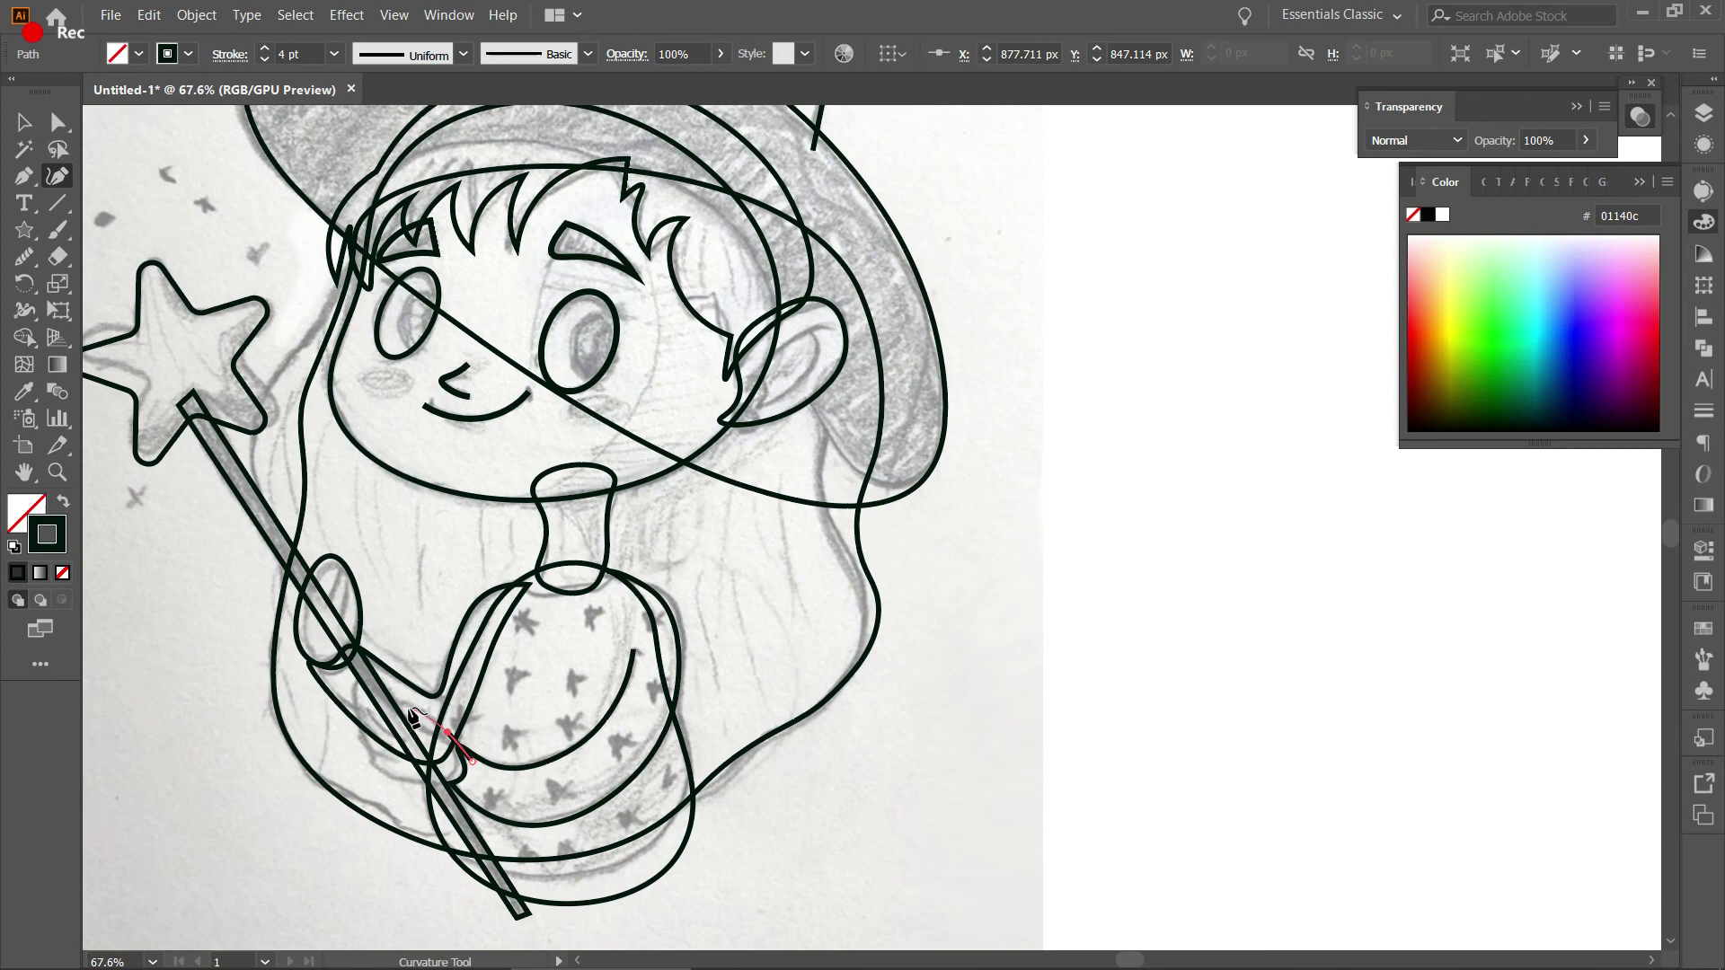
pyautogui.click(389, 777)
pyautogui.click(465, 792)
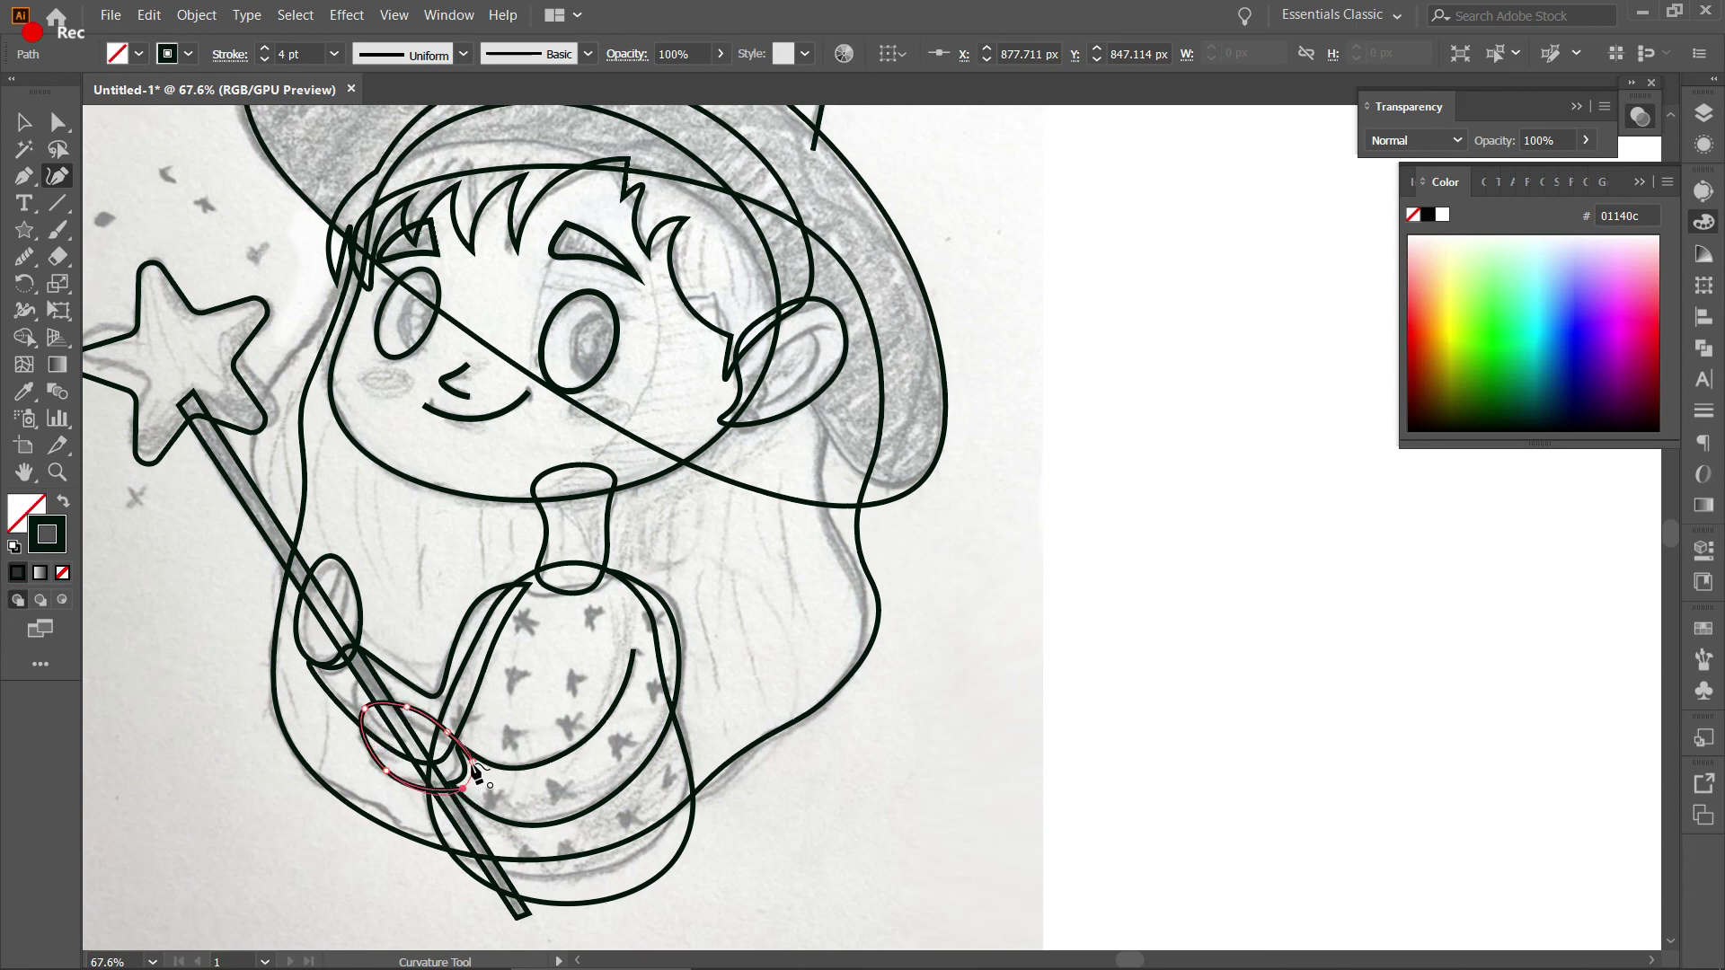
pyautogui.press('v')
pyautogui.press('space')
pyautogui.moveTo(573, 600)
pyautogui.mouseDown()
pyautogui.moveTo(658, 622)
pyautogui.moveTo(690, 405)
pyautogui.mouseUp()
pyautogui.press('z')
pyautogui.scroll(-3, 690, 482)
pyautogui.moveTo(750, 644)
pyautogui.mouseDown()
pyautogui.moveTo(773, 658)
pyautogui.moveTo(644, 551)
pyautogui.mouseUp()
pyautogui.moveTo(937, 310); pyautogui.dragTo(935, 380)
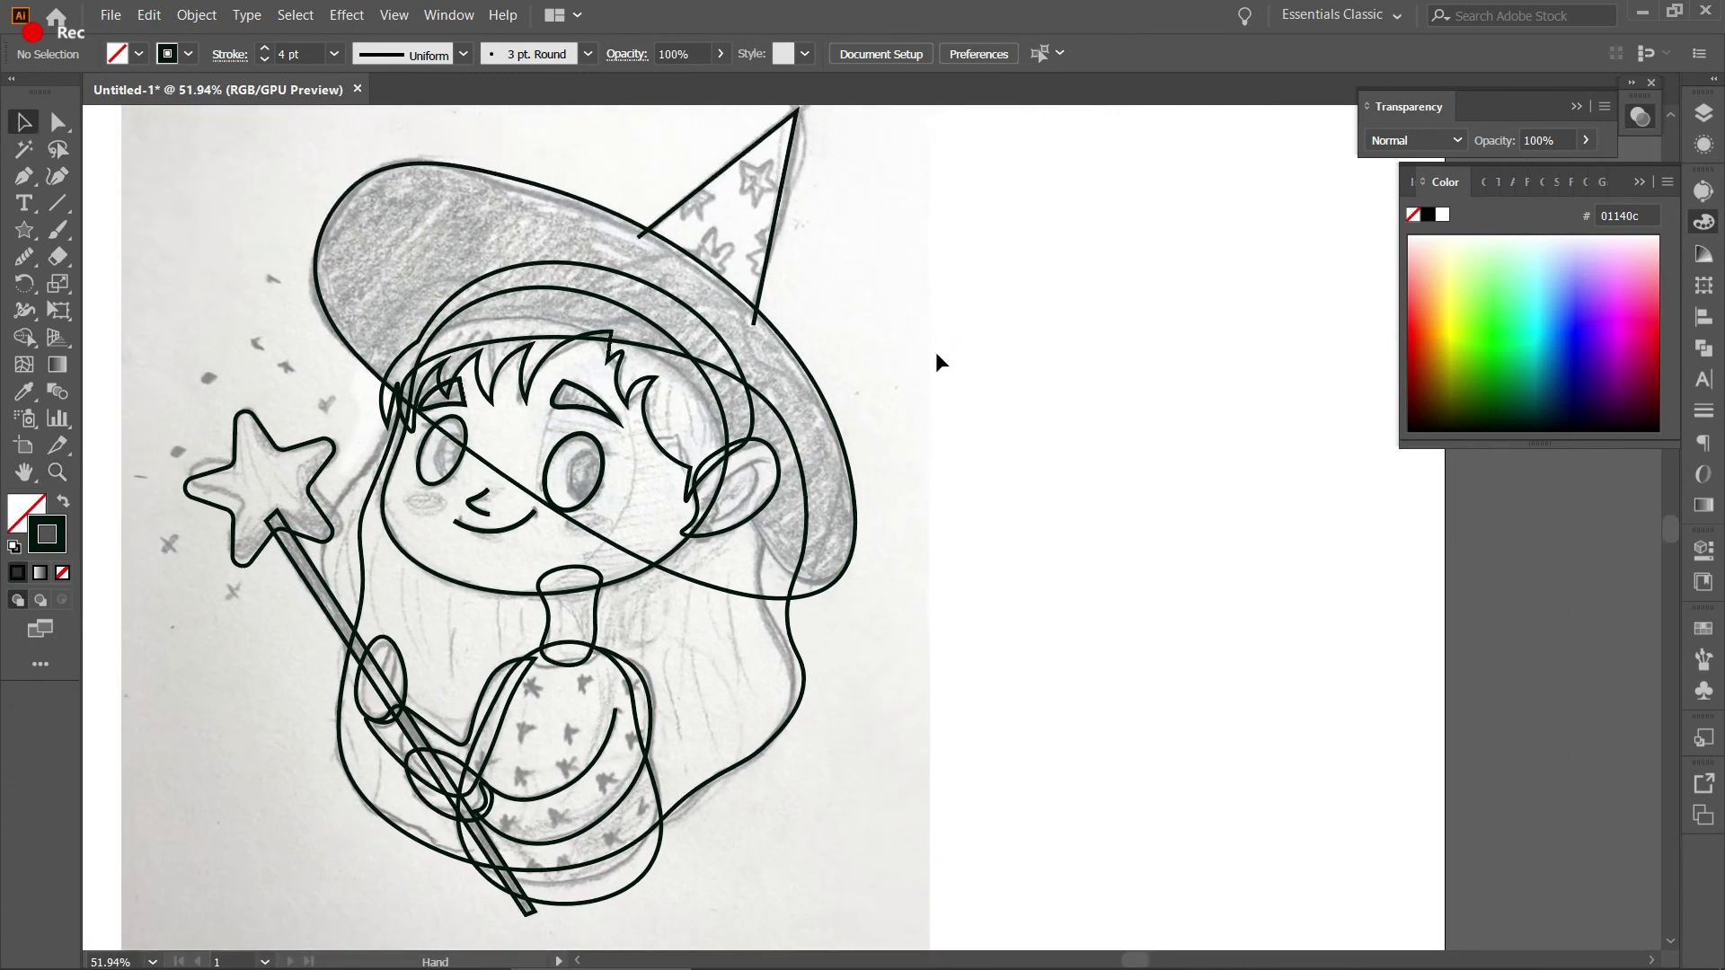
pyautogui.press('z')
pyautogui.moveTo(766, 364); pyautogui.dragTo(888, 432)
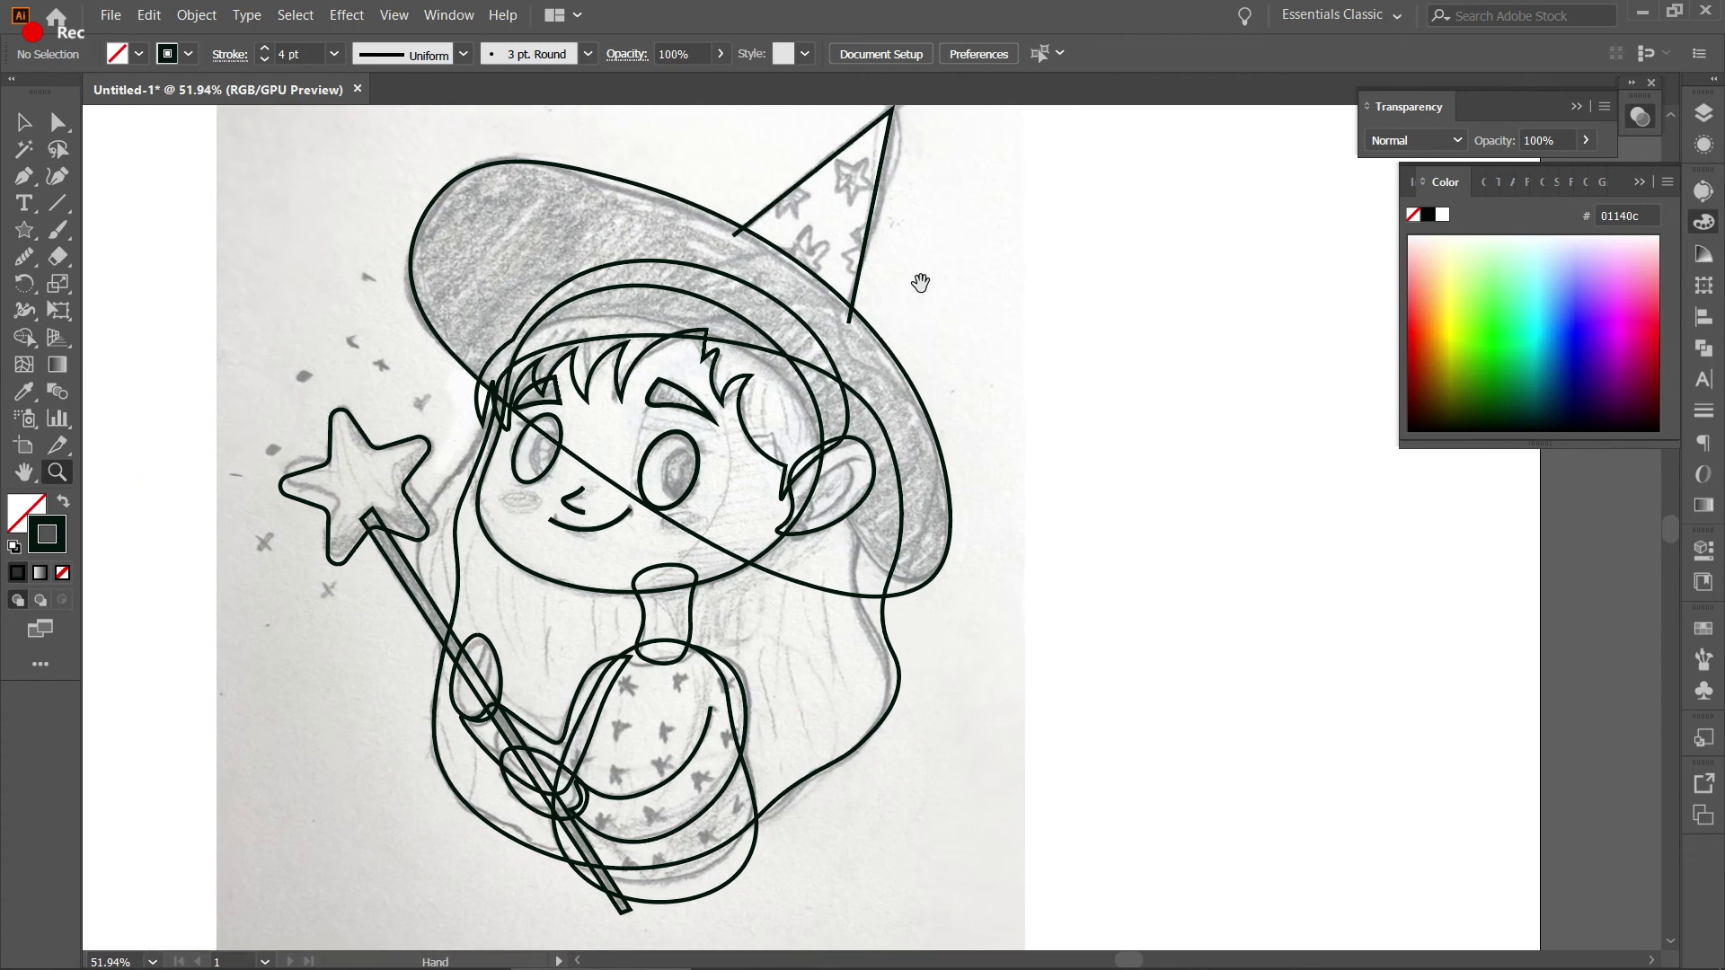
pyautogui.moveTo(887, 363)
pyautogui.mouseDown()
pyautogui.moveTo(941, 321)
pyautogui.moveTo(962, 210)
pyautogui.mouseUp()
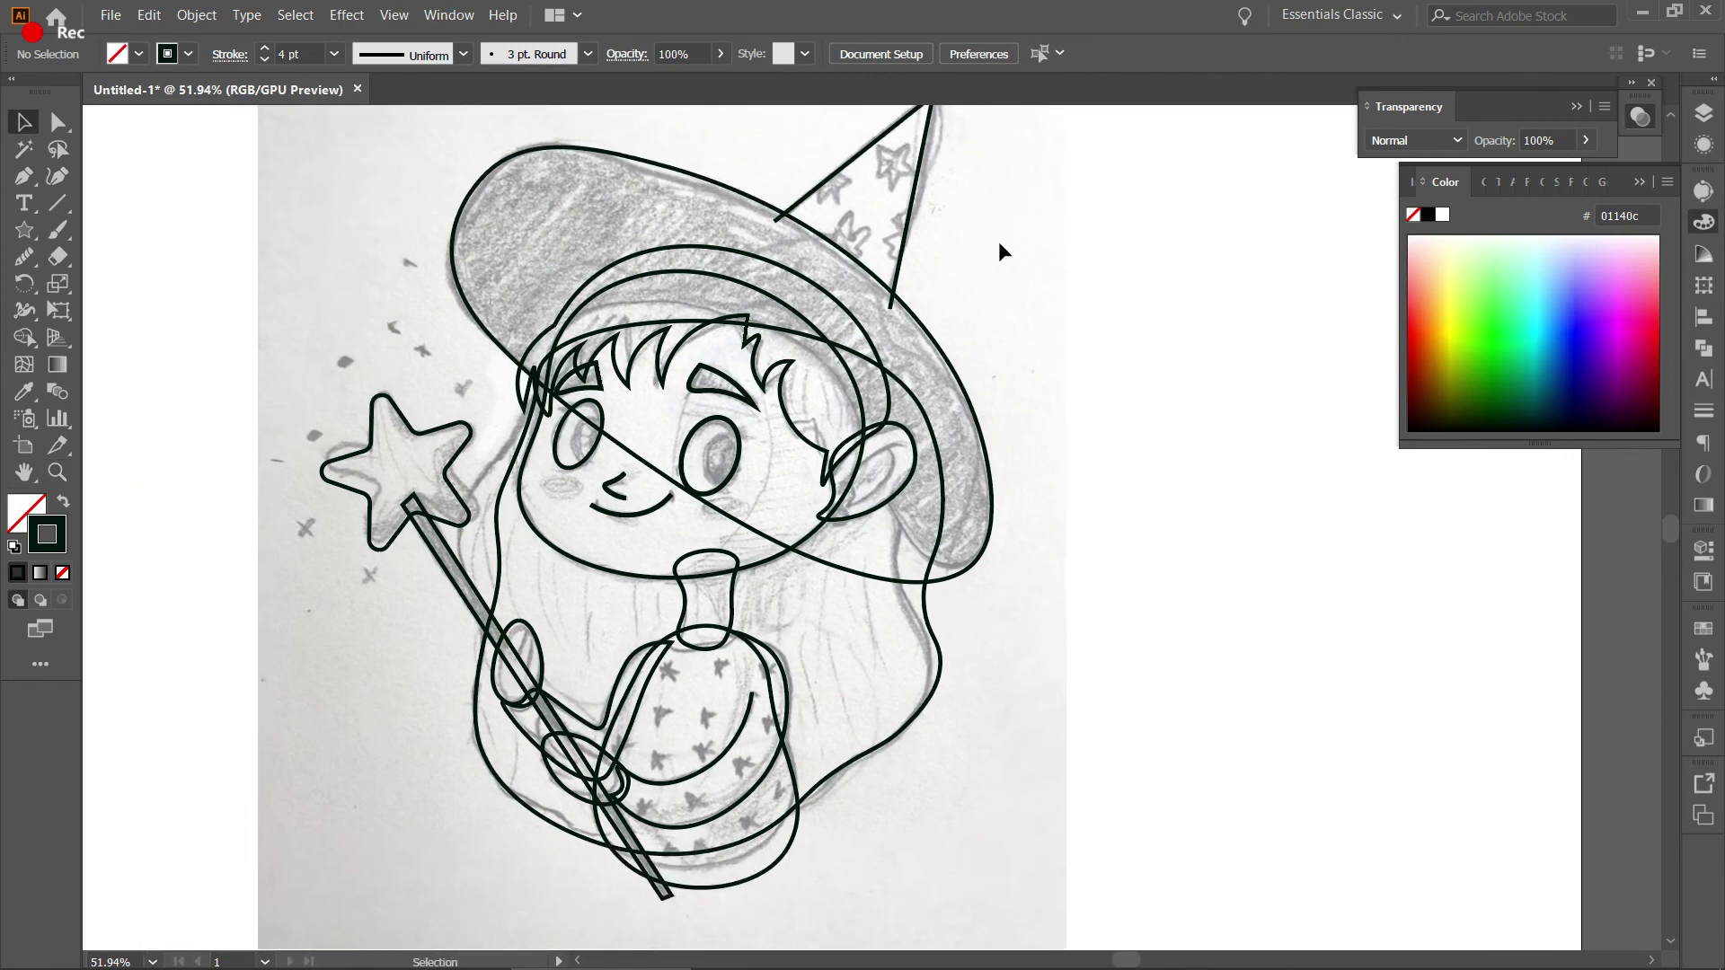
pyautogui.moveTo(963, 282)
pyautogui.mouseDown()
pyautogui.moveTo(993, 269)
pyautogui.moveTo(970, 267)
pyautogui.mouseUp()
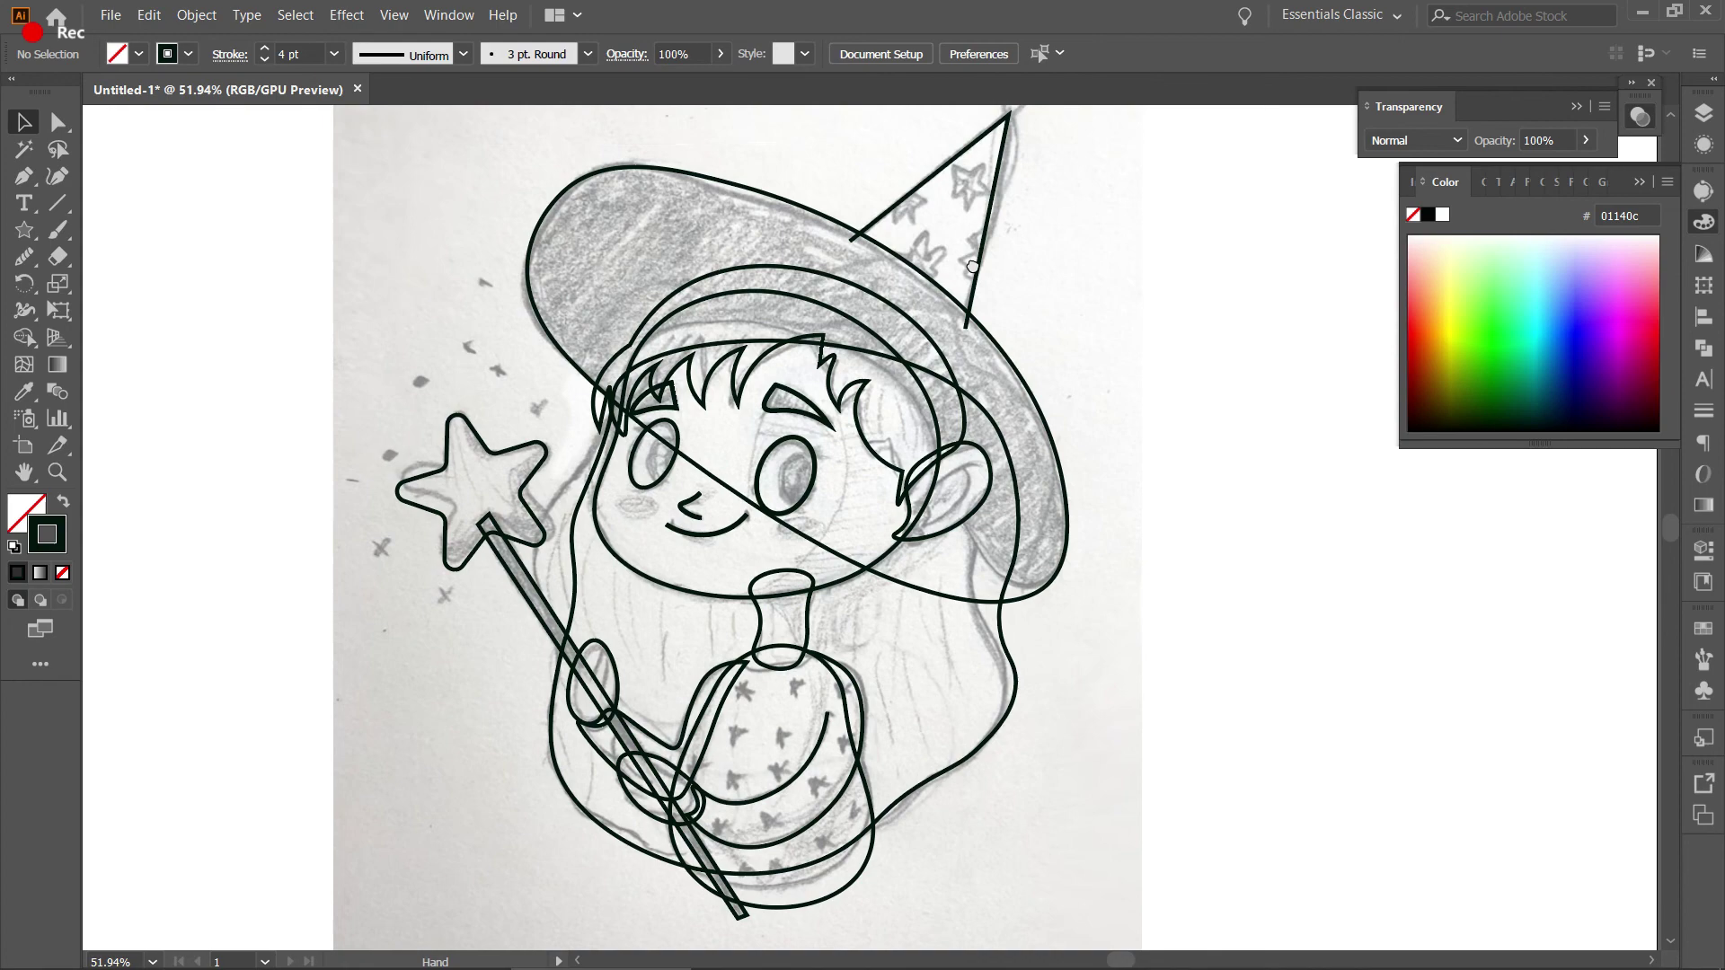
pyautogui.press('z')
pyautogui.keyDown('alt'); pyautogui.click(918, 322); pyautogui.keyUp('alt')
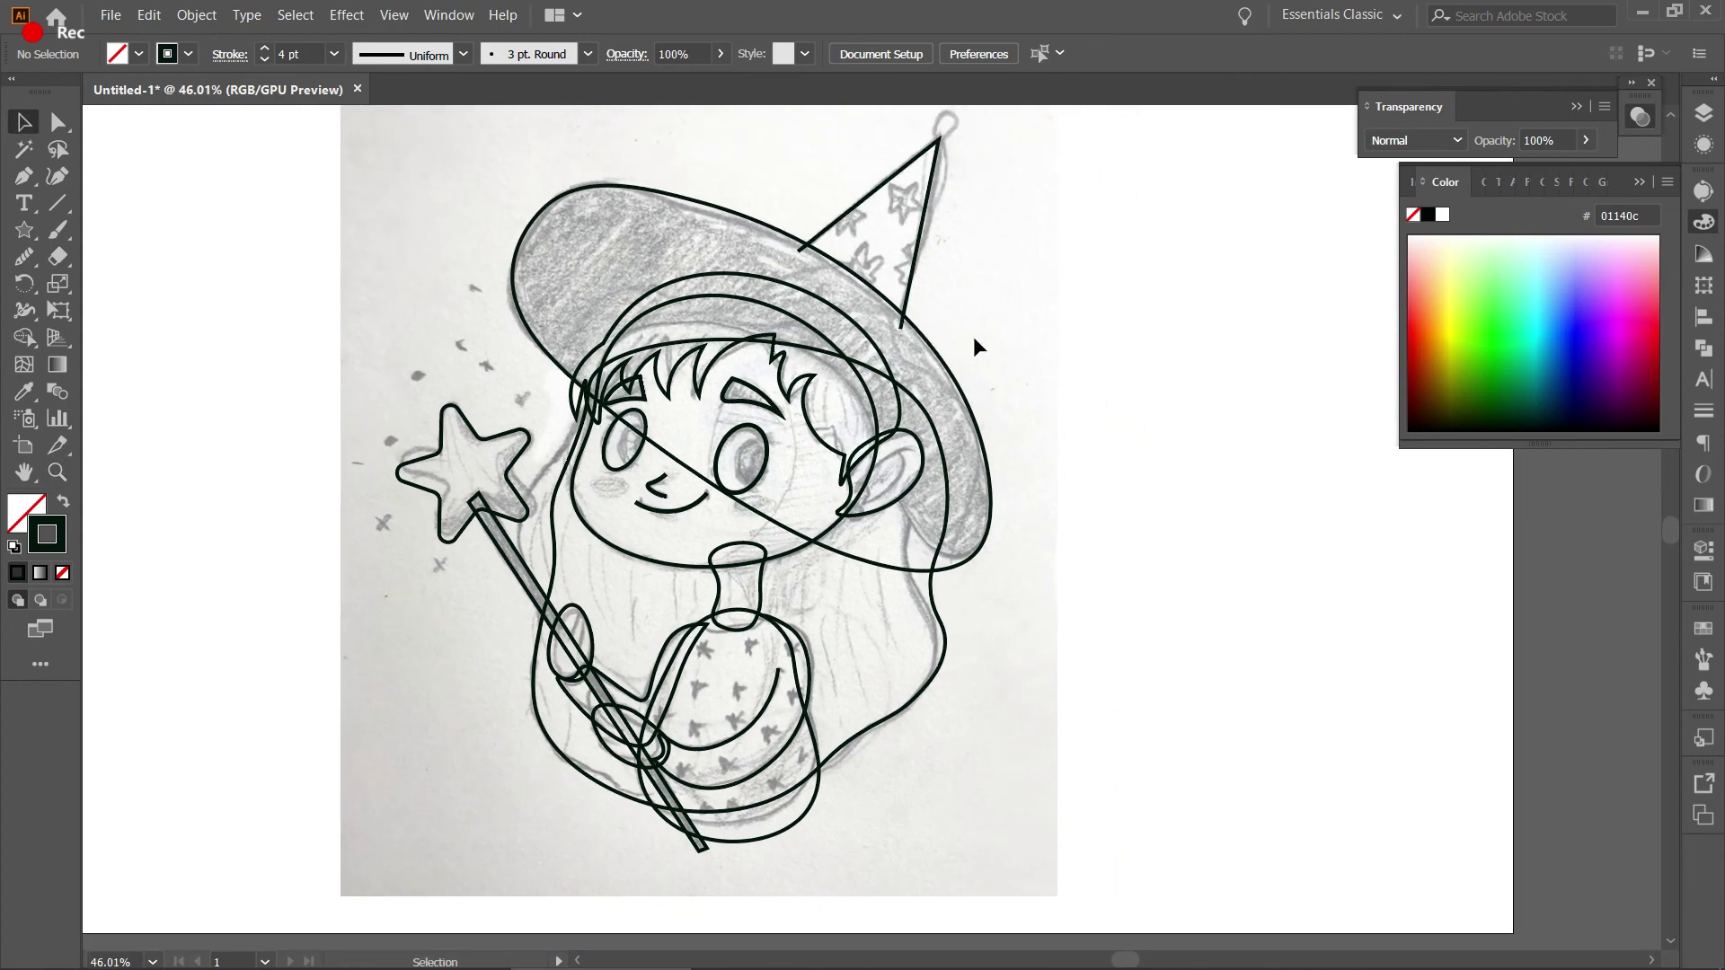